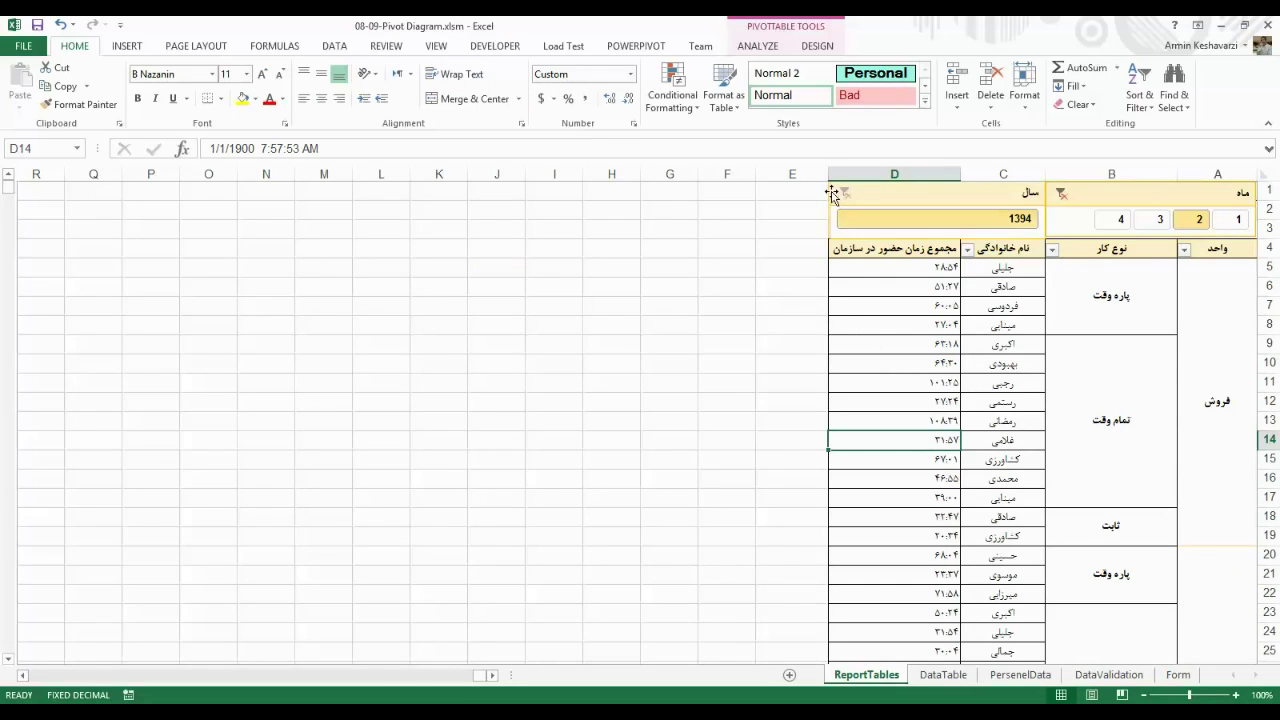
Select the Year slicer on the ReportTables sheet of 08-09-Pivot Diagram.xlsm.
click(832, 200)
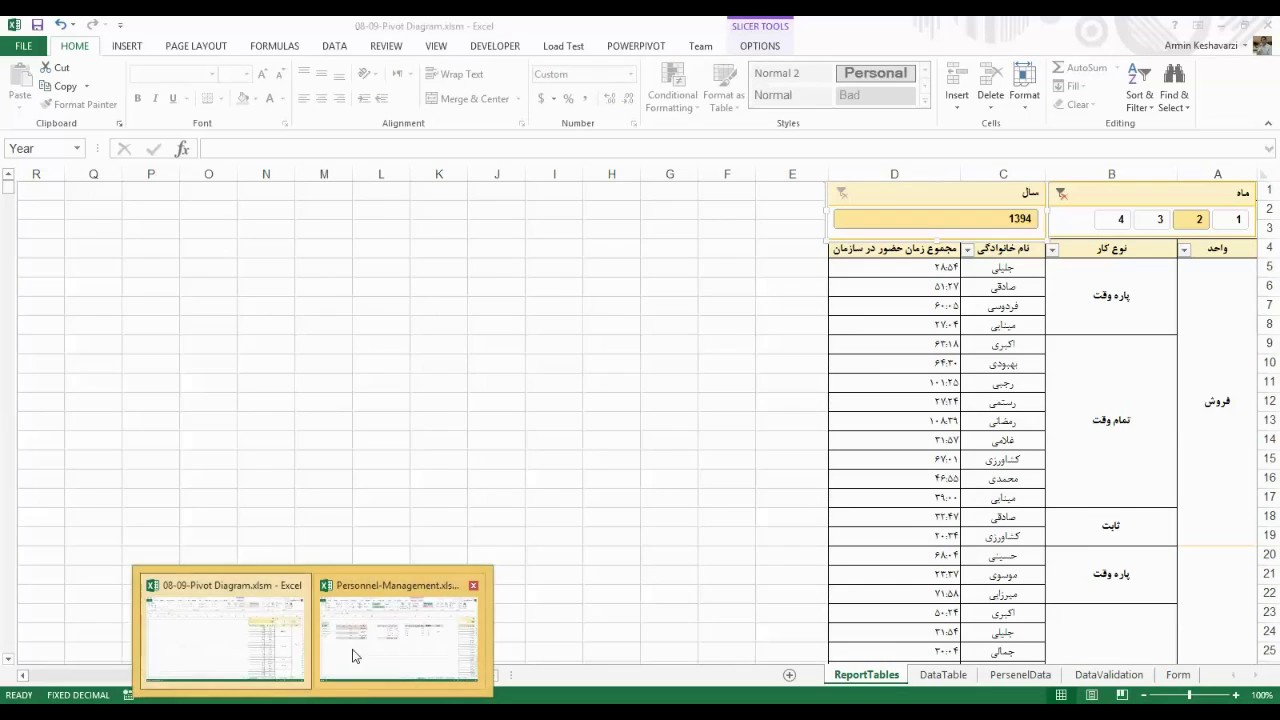
click(357, 652)
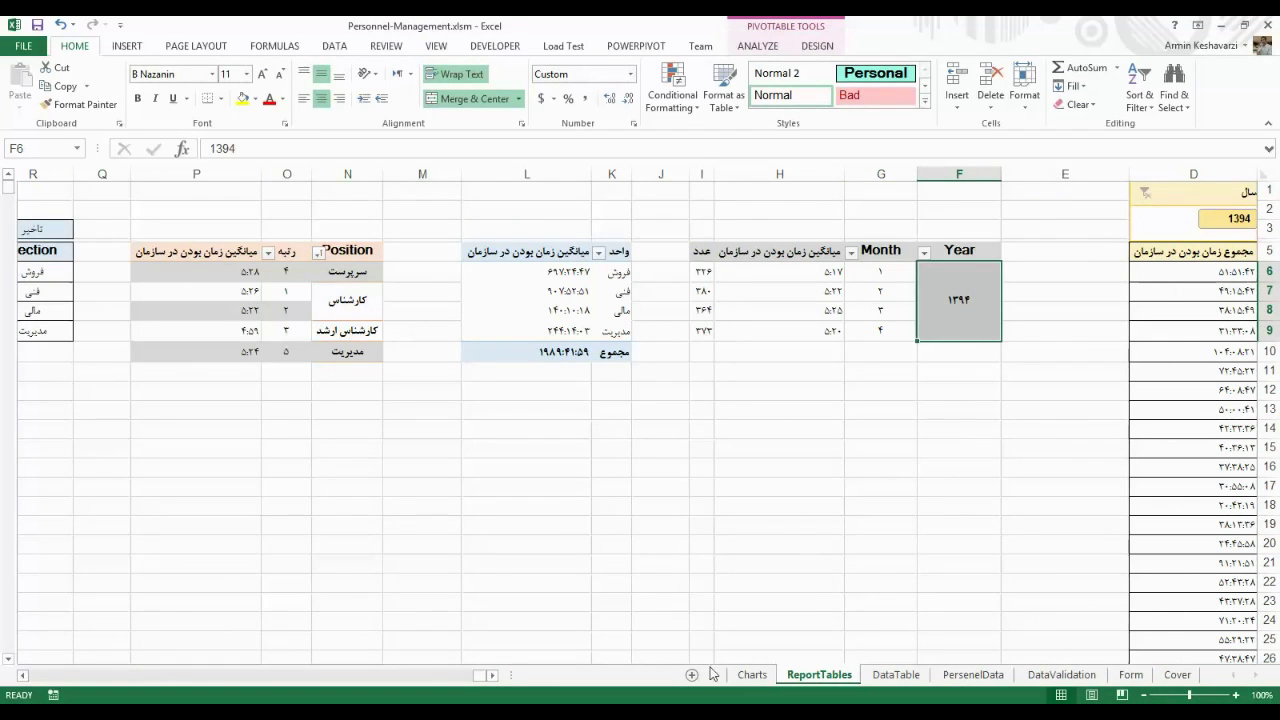
click(752, 674)
click(819, 674)
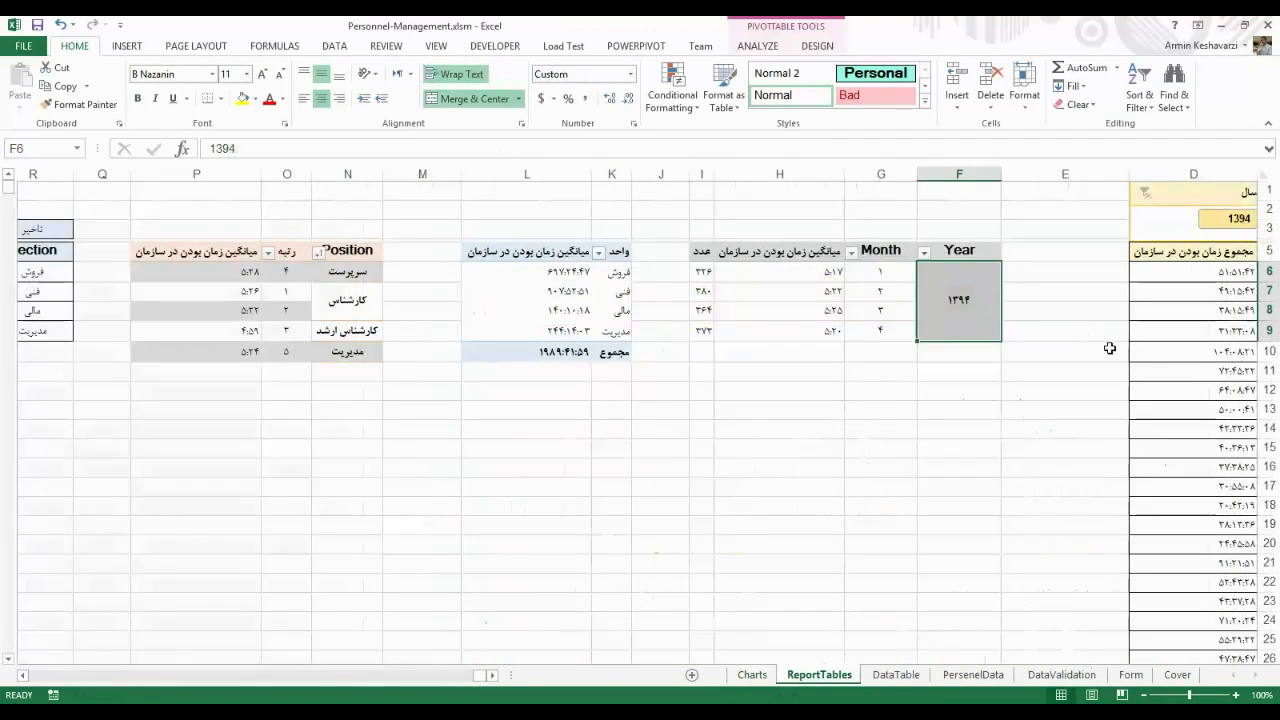
click(1080, 228)
drag(1037, 337, 1265, 540)
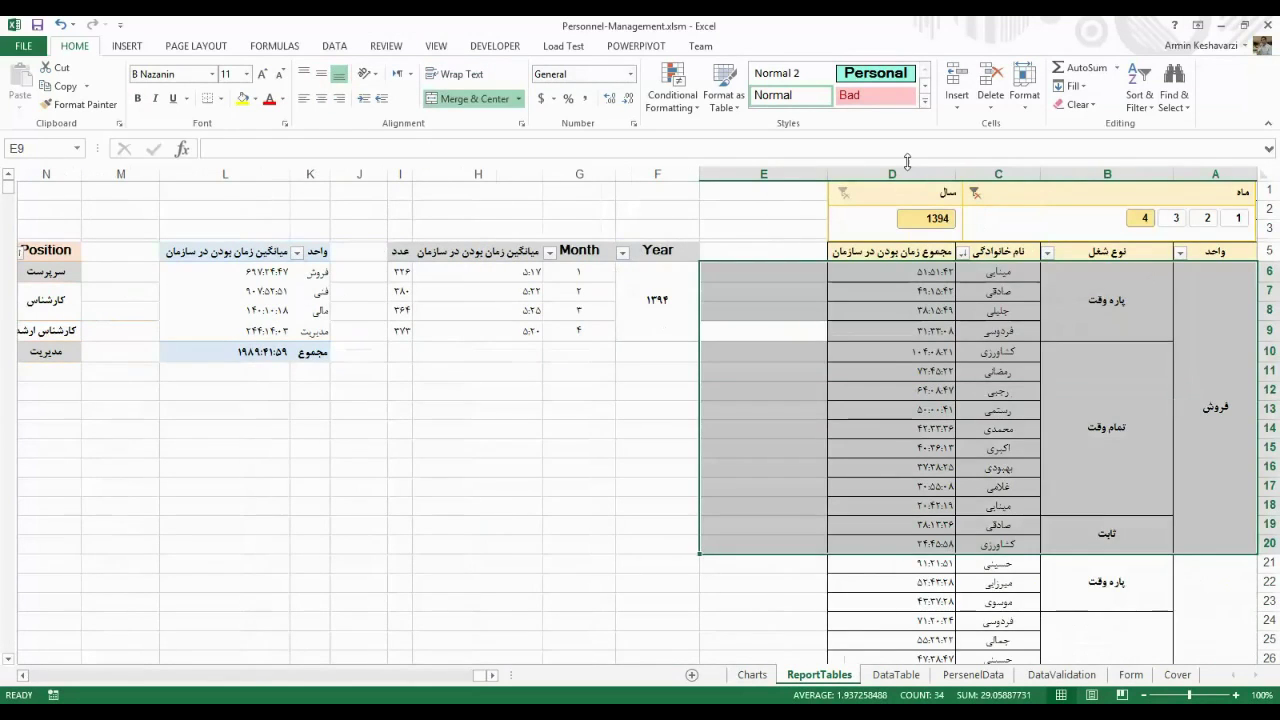
drag(905, 174, 1191, 239)
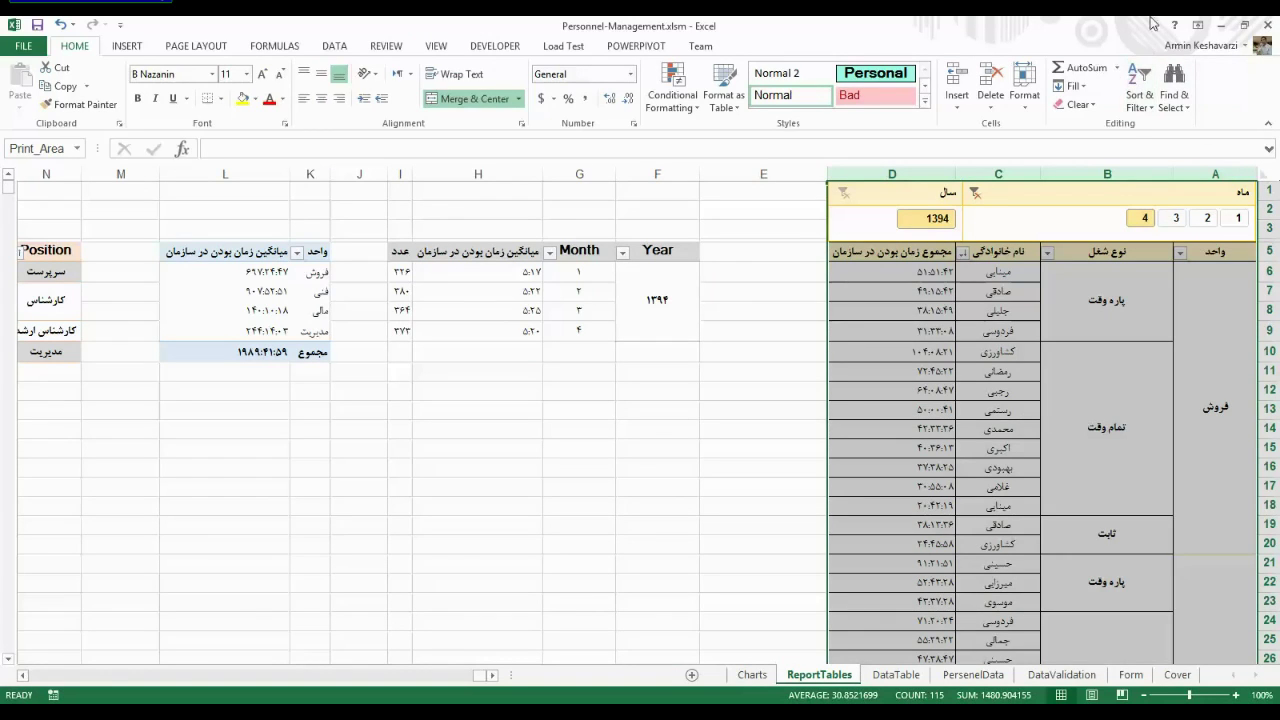
click(1059, 316)
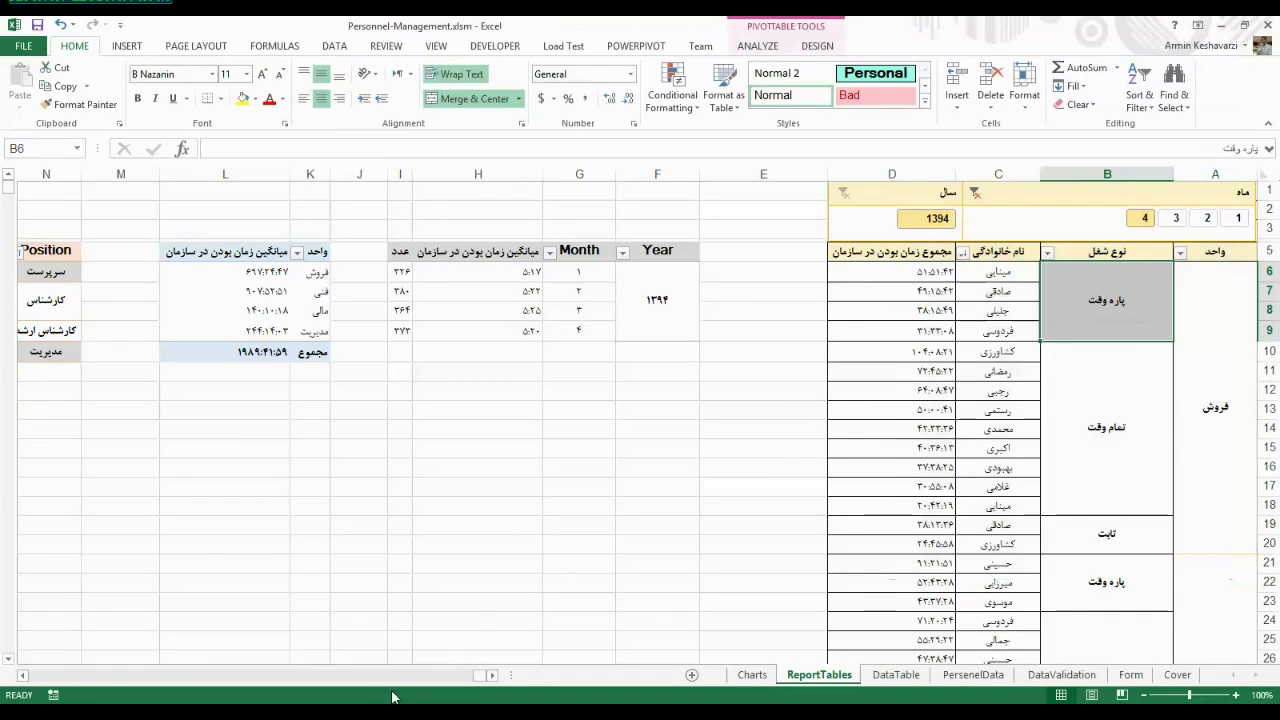
drag(771, 191, 575, 352)
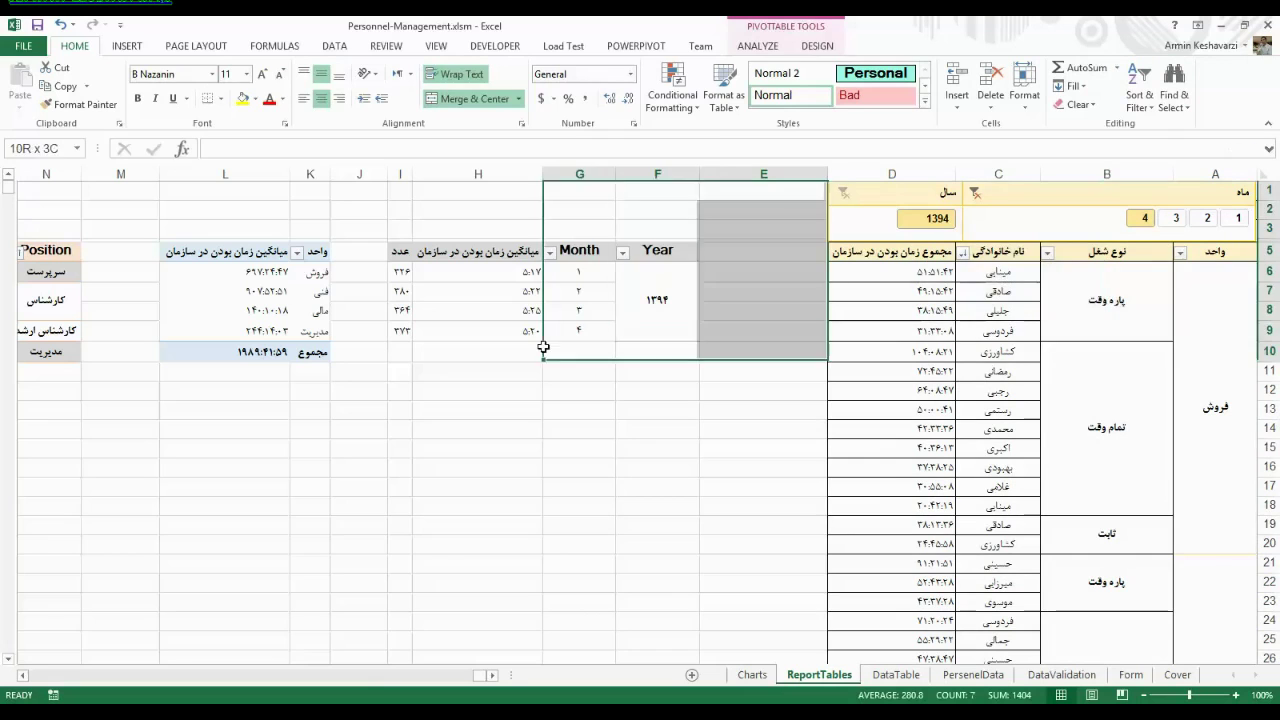
click(1035, 356)
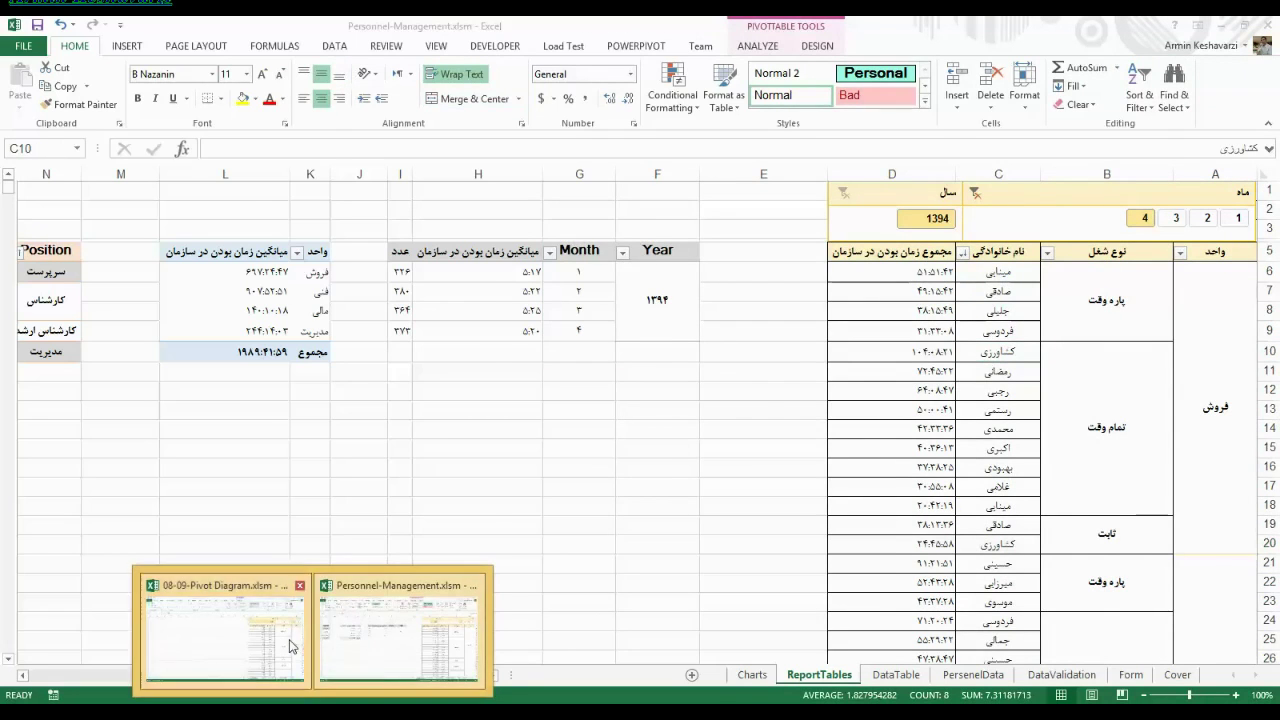
click(294, 648)
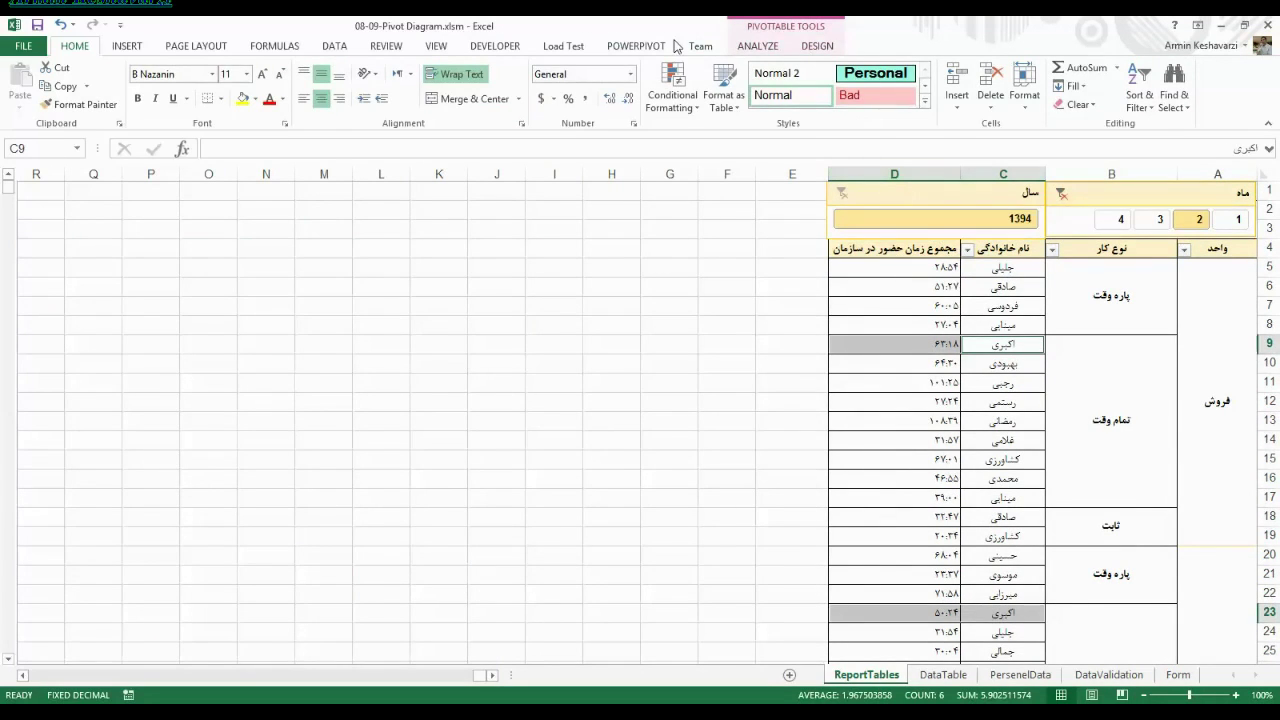
Show ReportTables in Page Layout view and look over the Margins presets.
click(434, 47)
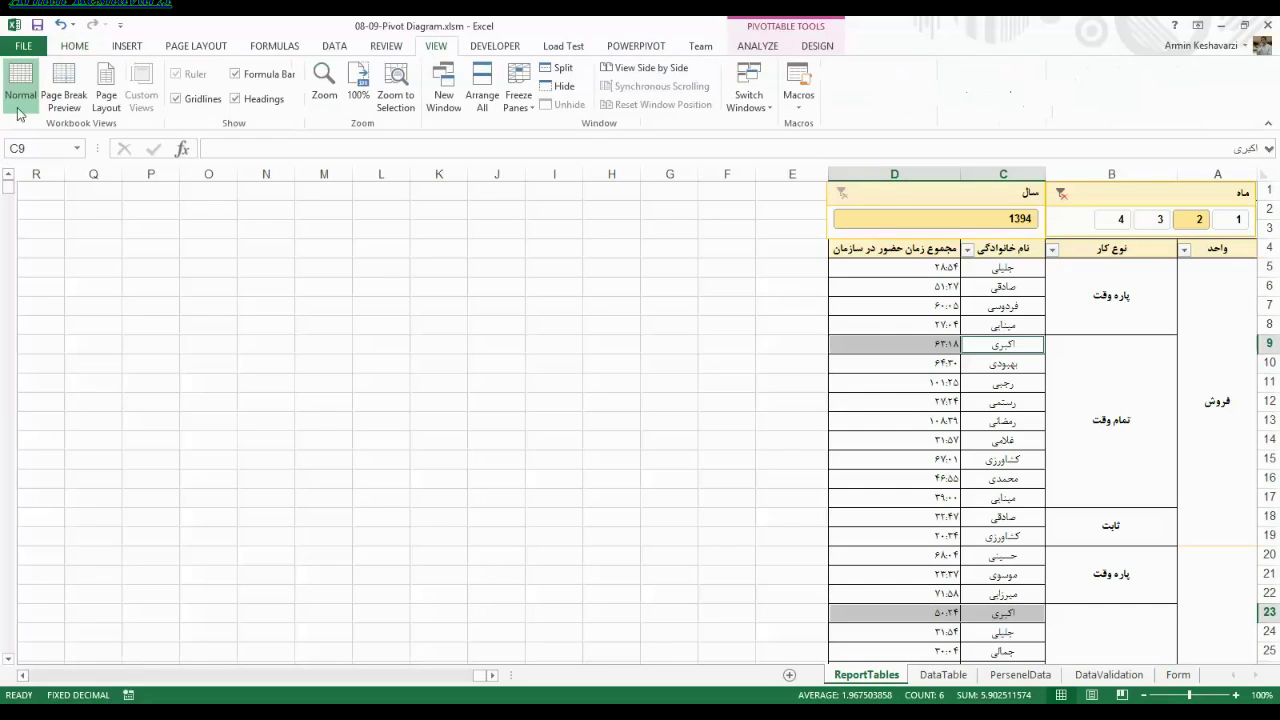
click(106, 90)
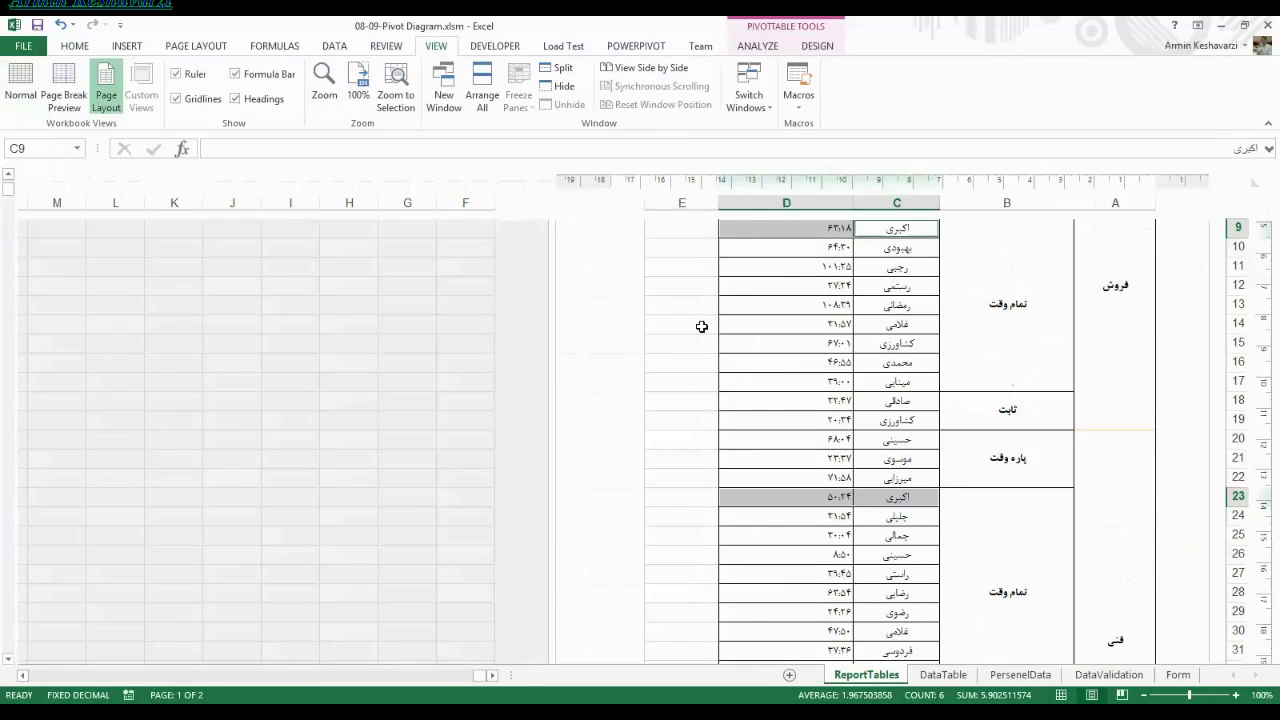
drag(701, 327, 690, 91)
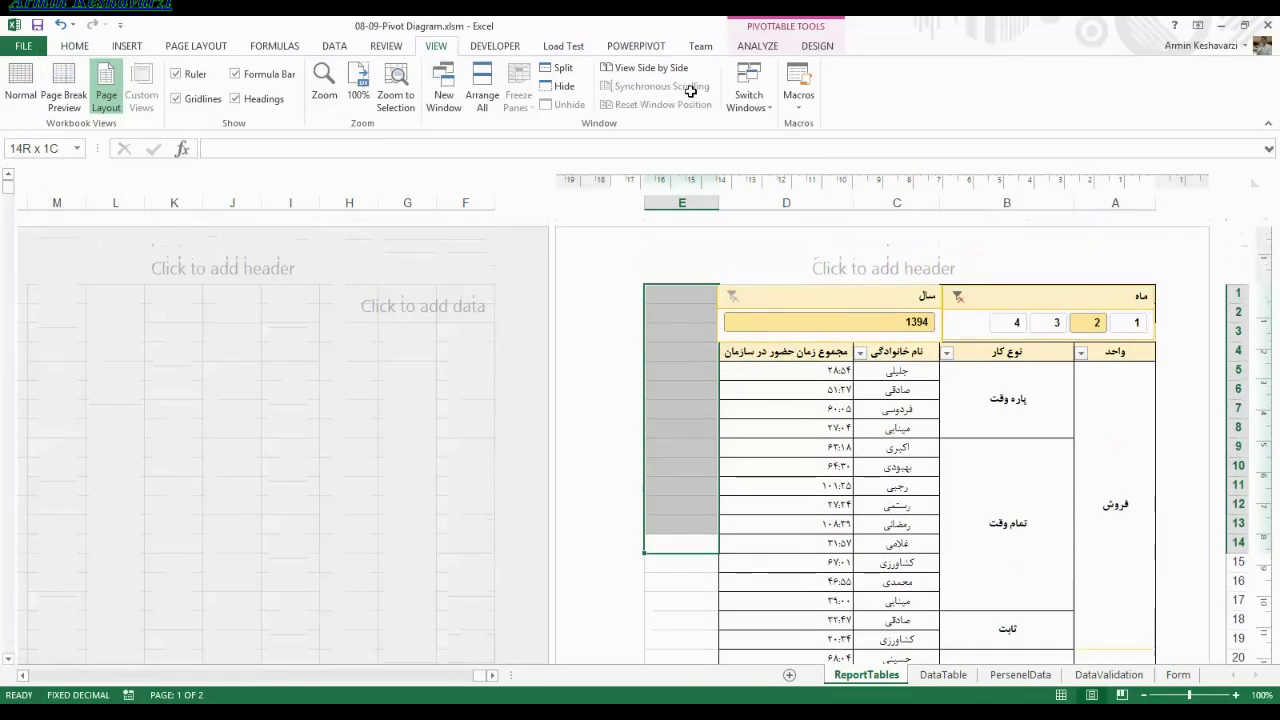
click(666, 365)
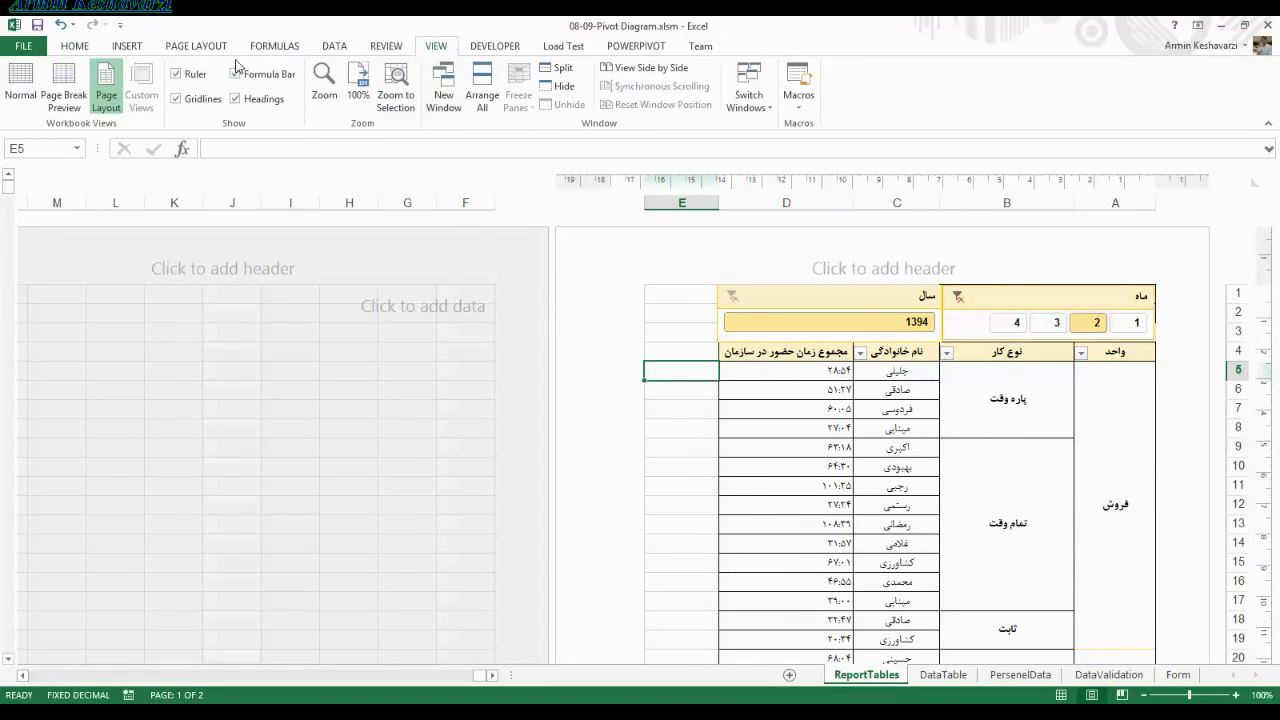
click(210, 50)
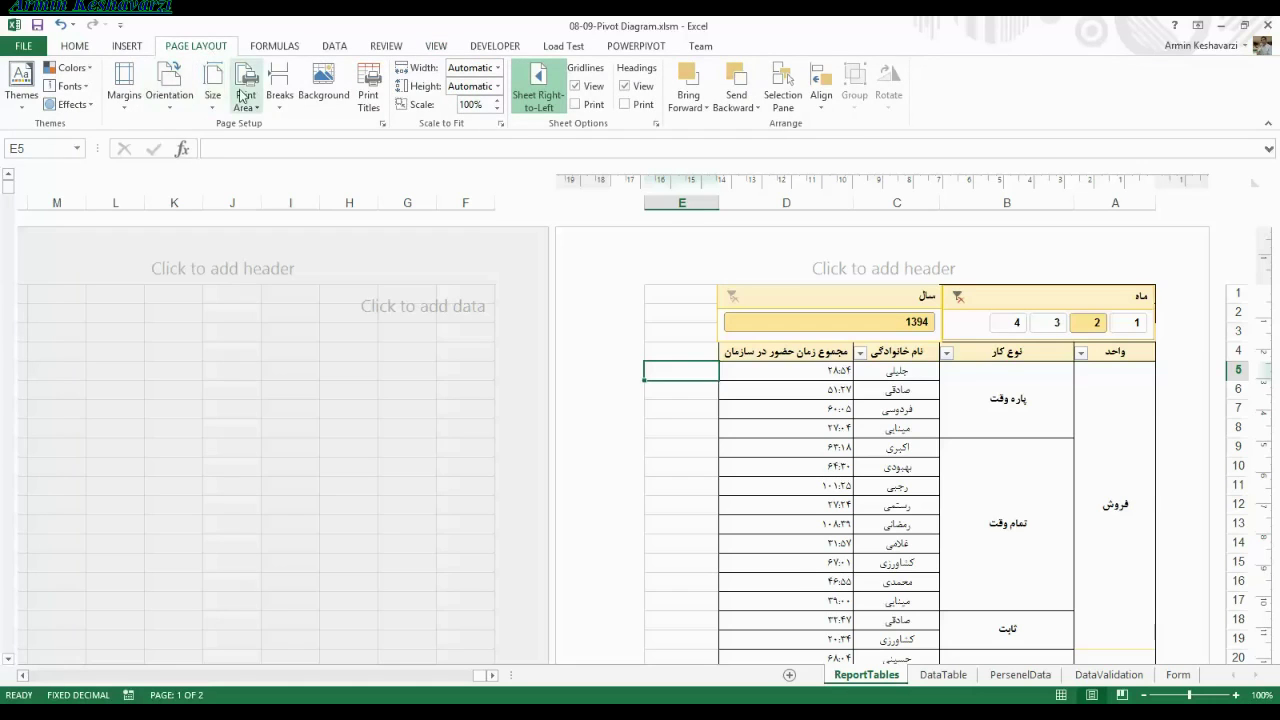
click(114, 108)
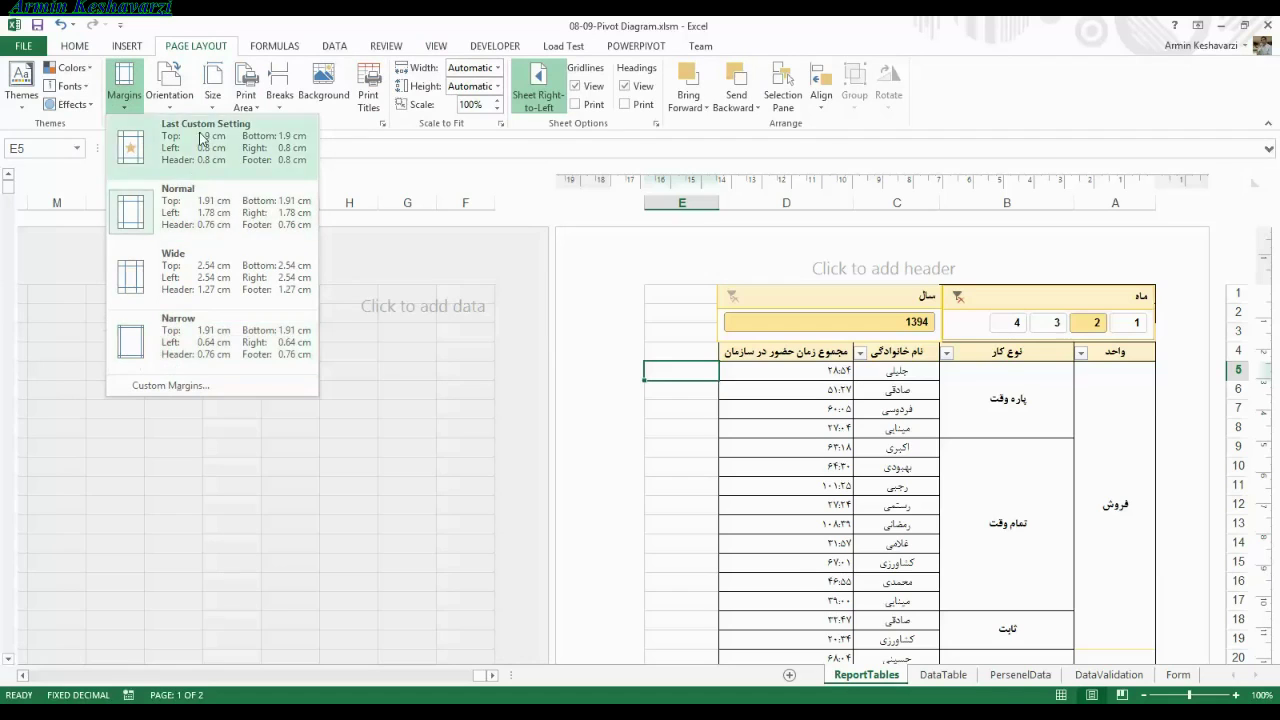
click(701, 368)
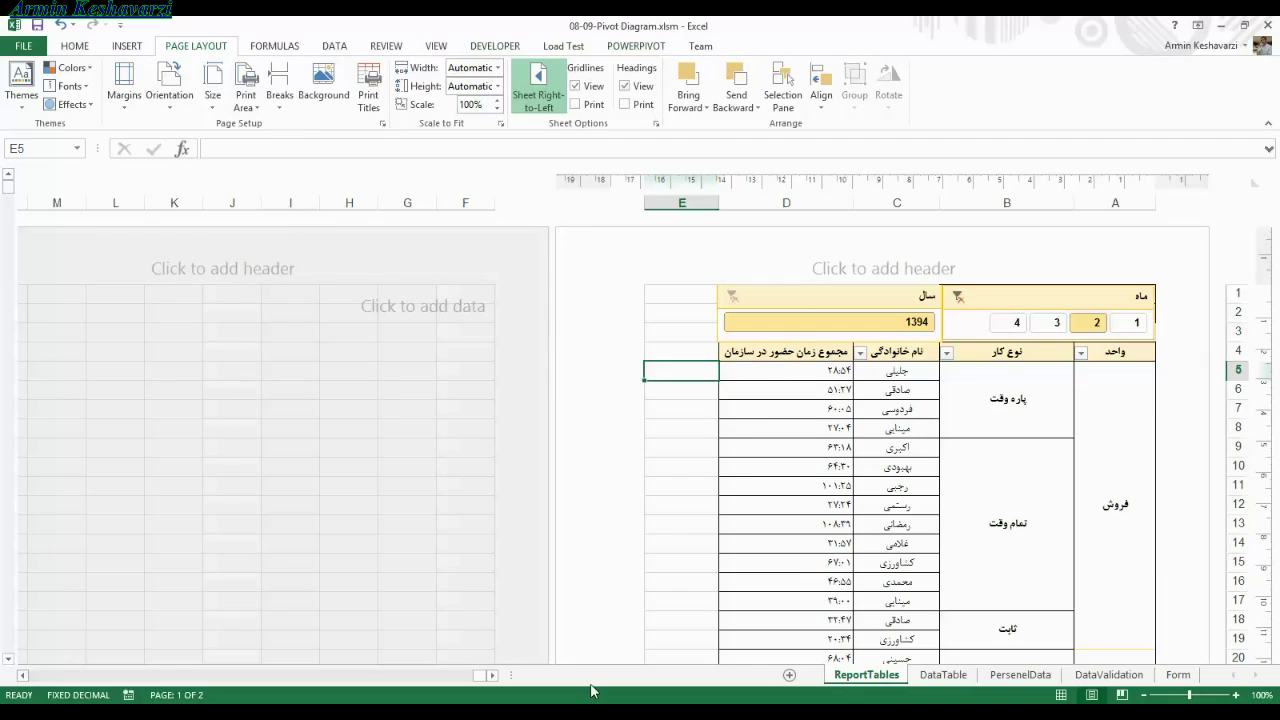
Scroll through pages 1 and 2 to see where the pivot table splits.
click(8, 660)
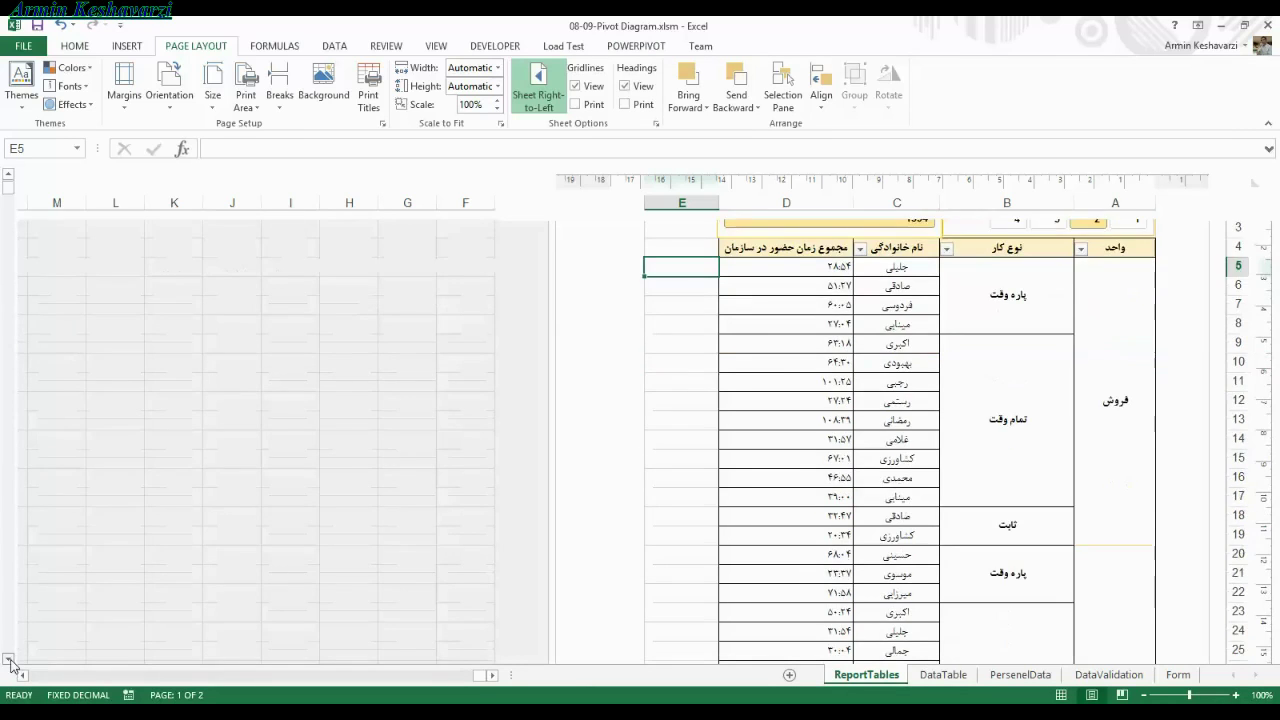
drag(8, 660, 8, 660)
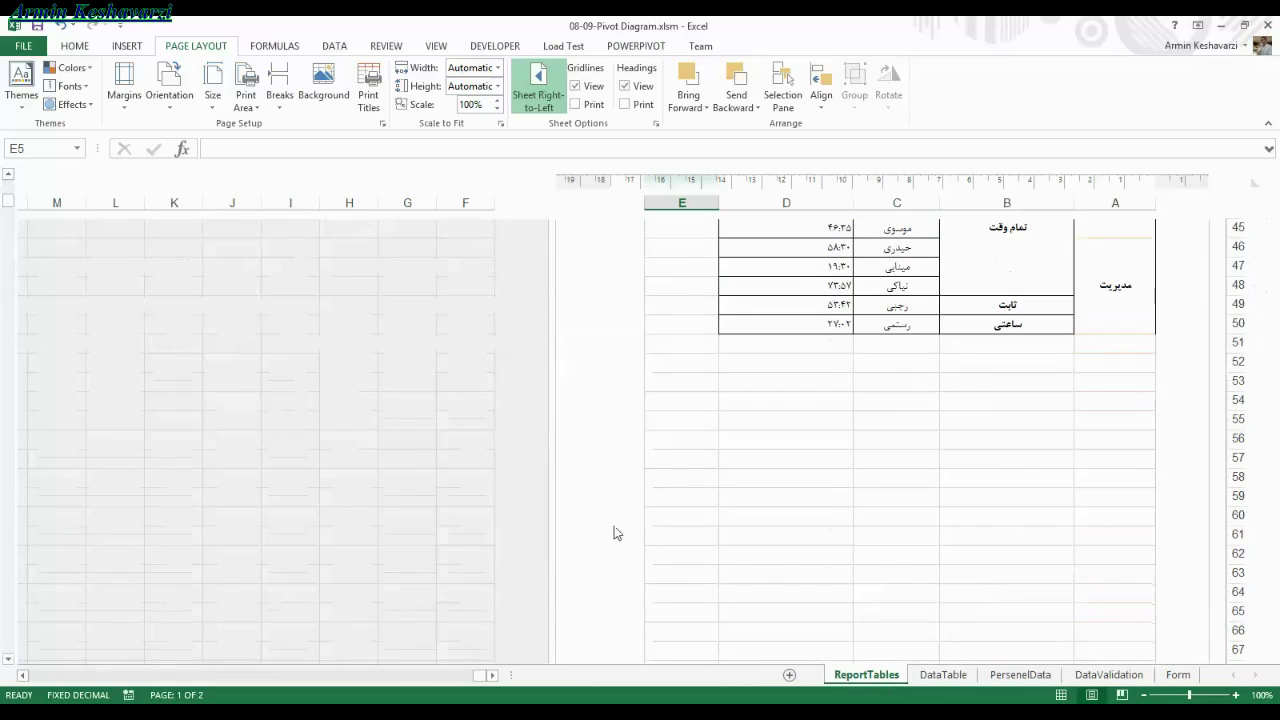
drag(800, 500, 688, 401)
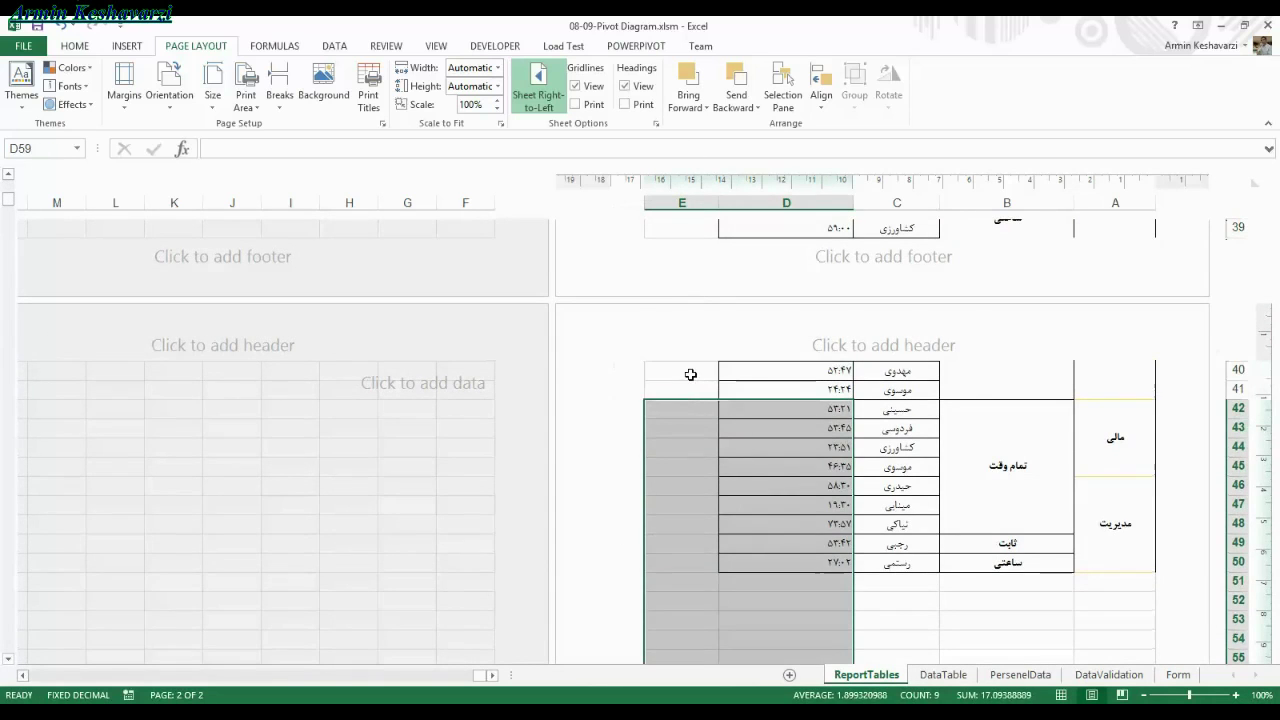
click(663, 371)
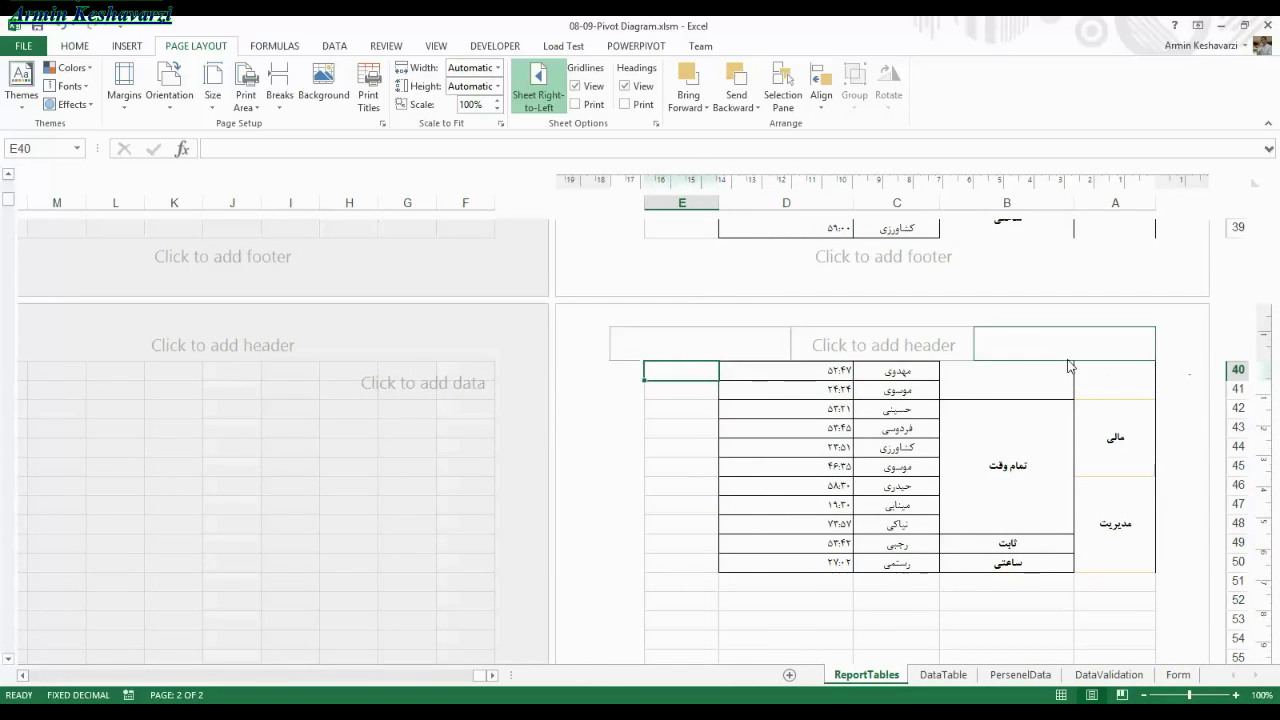
mouse_move(1074, 371)
mouse_down()
mouse_move(810, 546)
mouse_move(832, 541)
mouse_up()
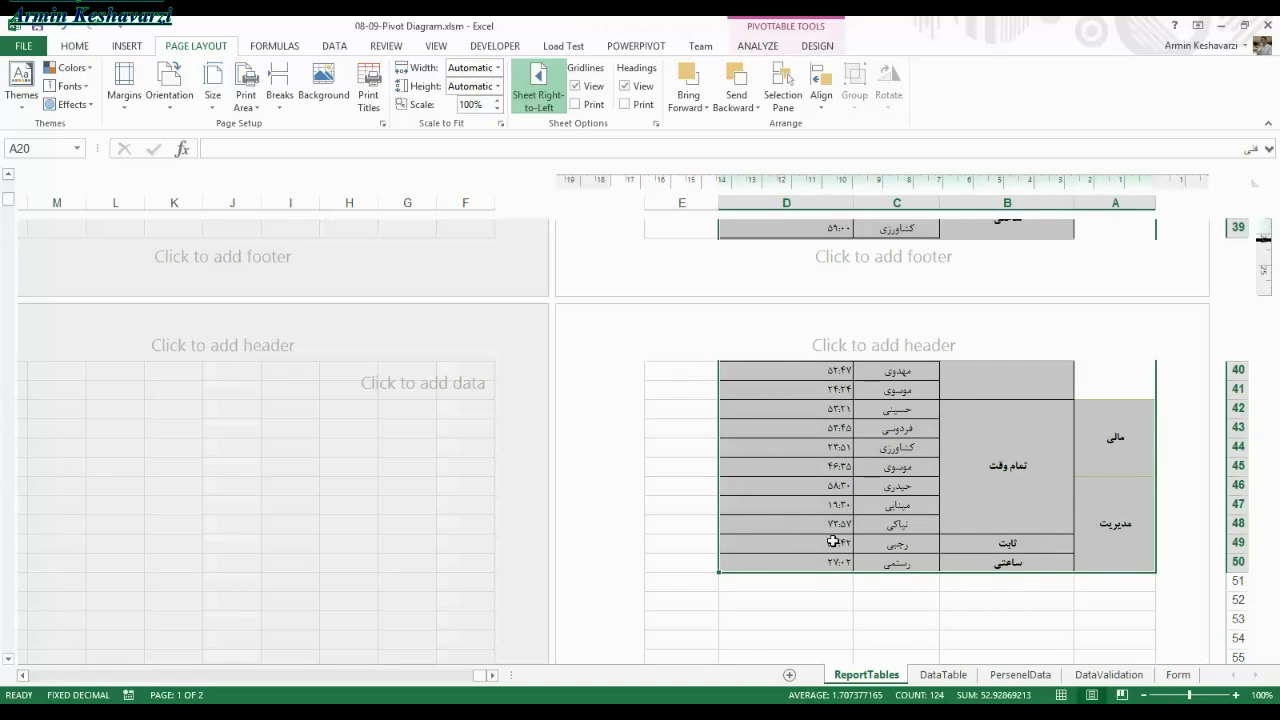
click(1120, 386)
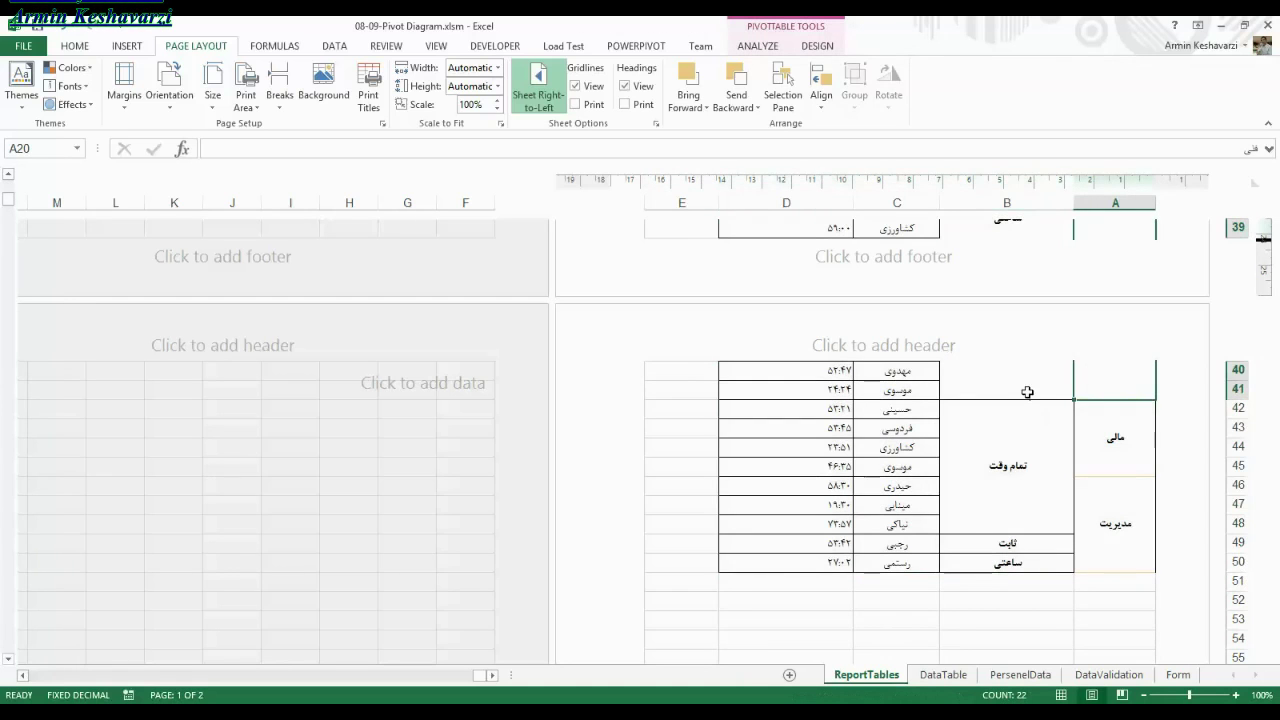
click(1027, 392)
click(923, 370)
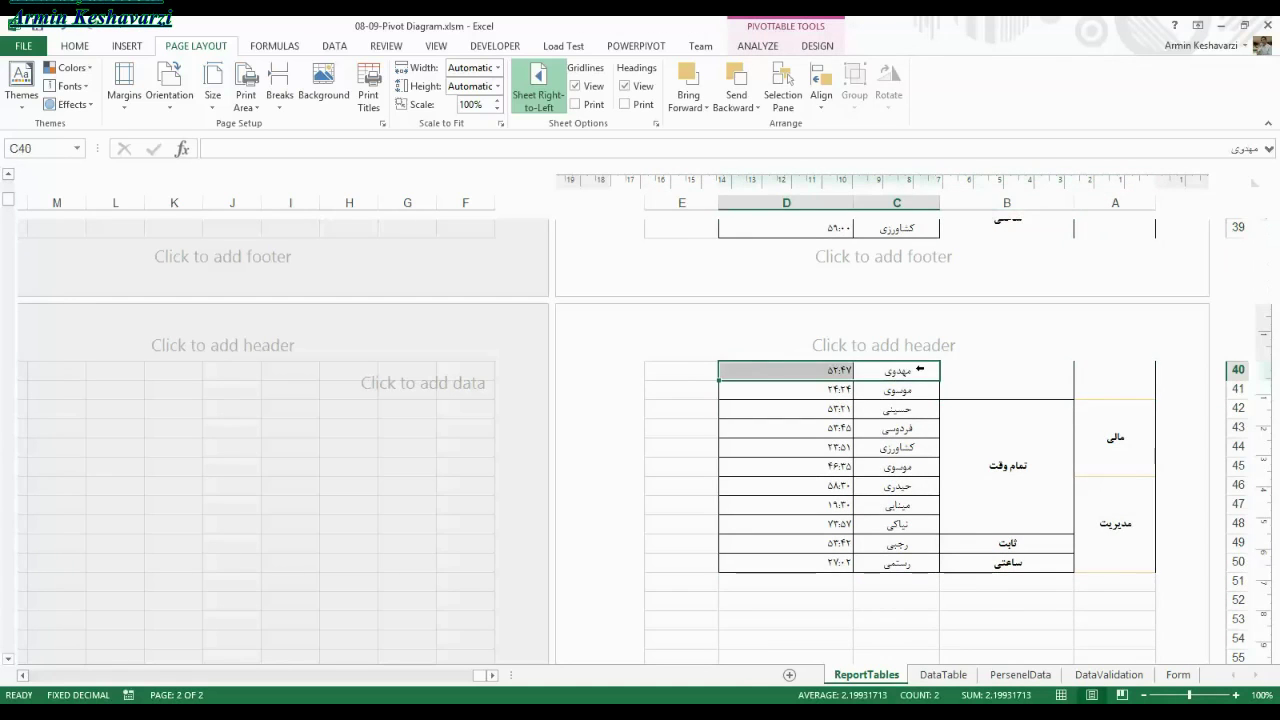
click(705, 467)
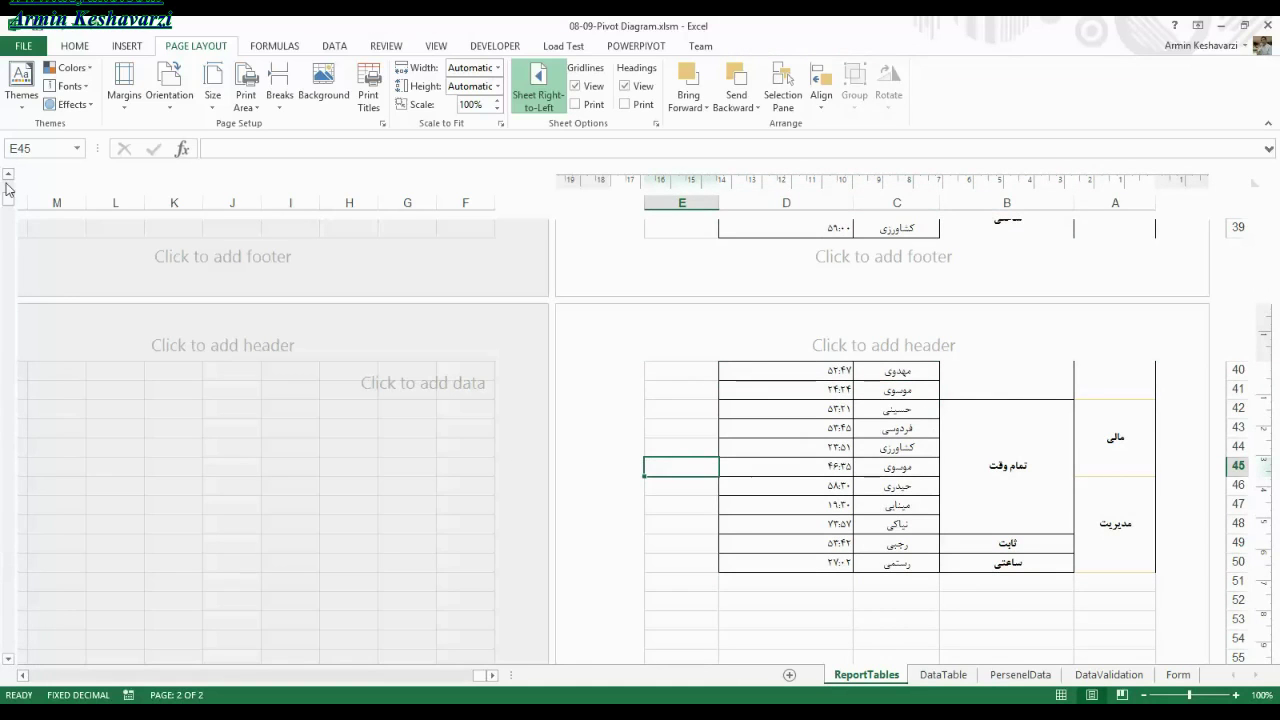
key(Page_Up)
key(Page_Up)
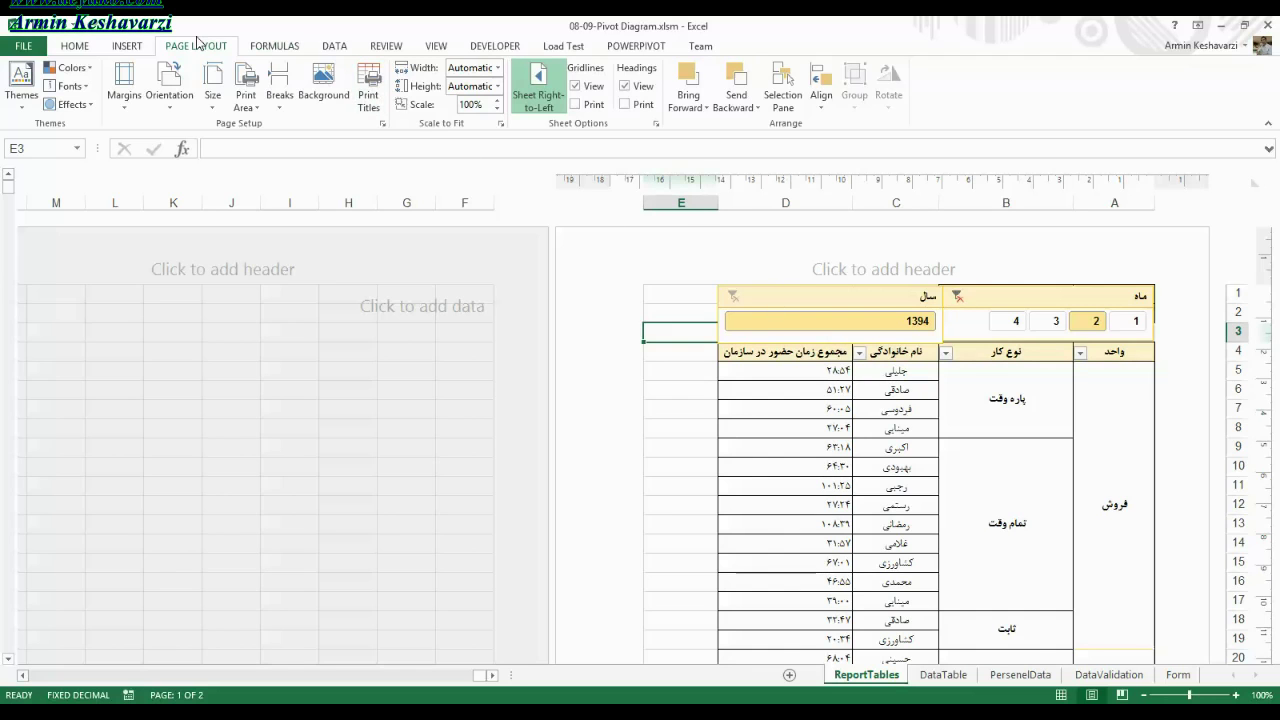
Set row 4 ($4:$4) as the Print Titles rows to repeat at top.
click(372, 100)
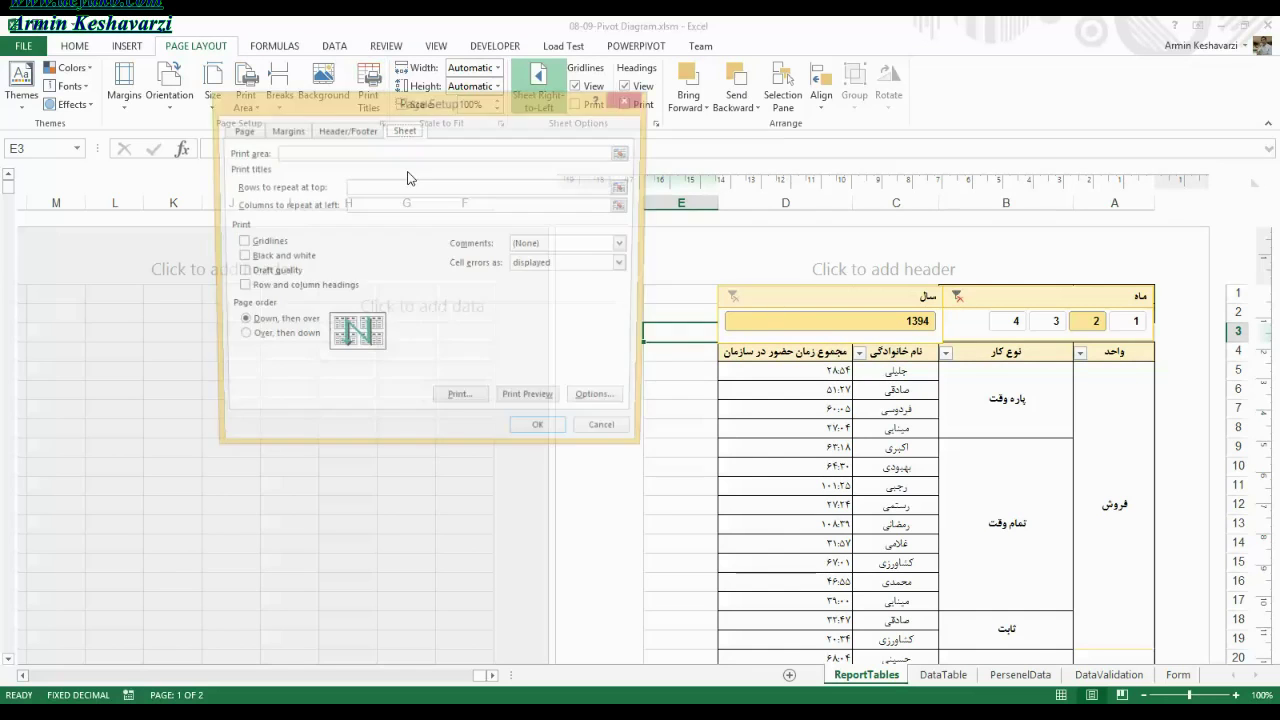
click(361, 188)
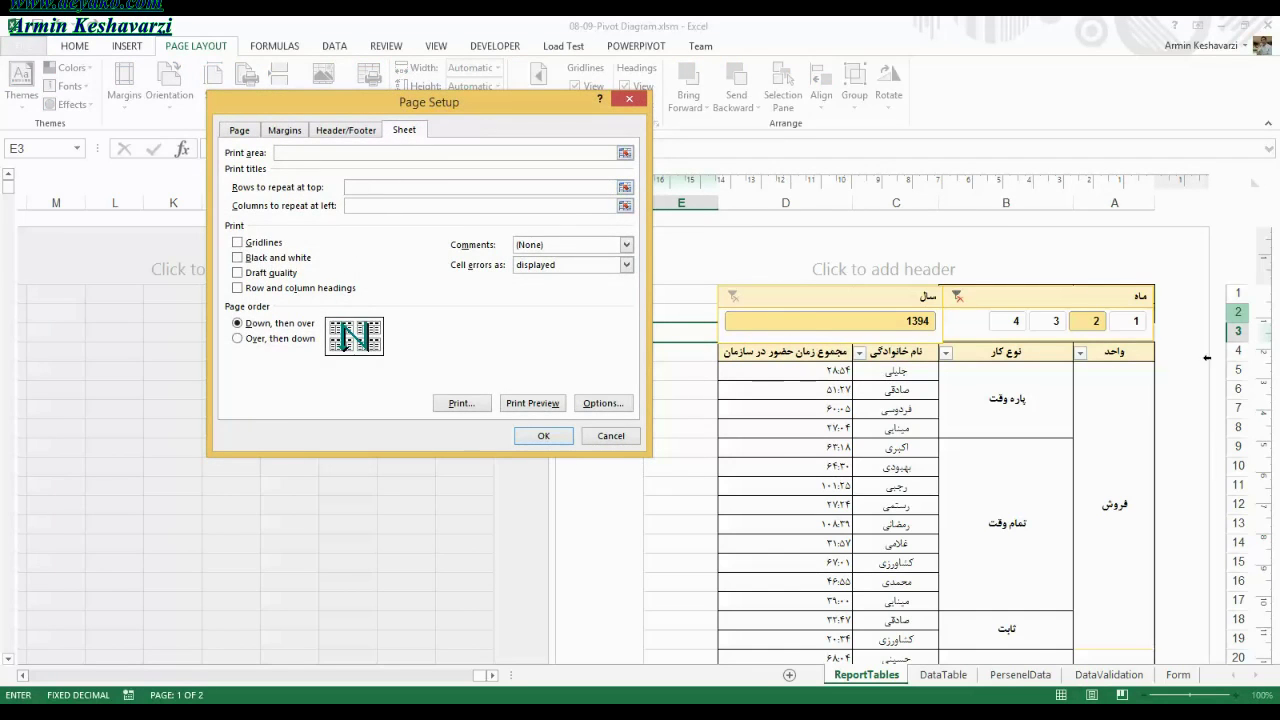
drag(1228, 349, 1233, 328)
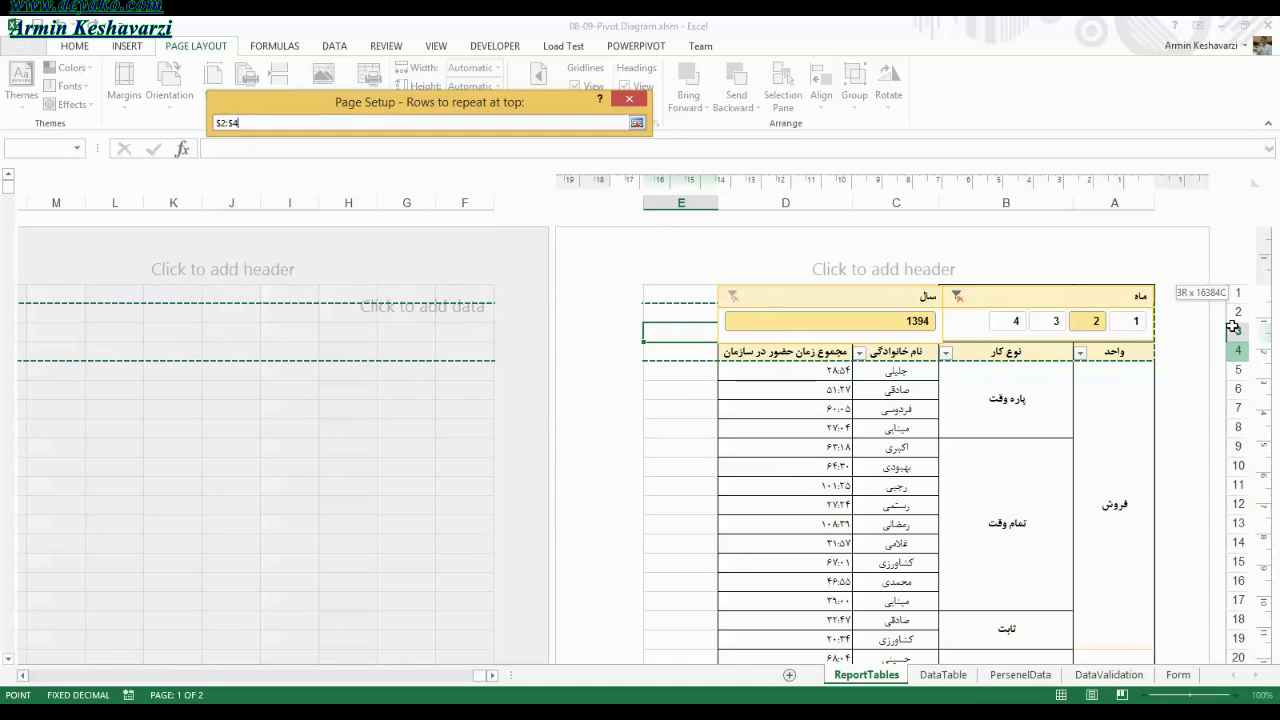
drag(1233, 328, 1220, 356)
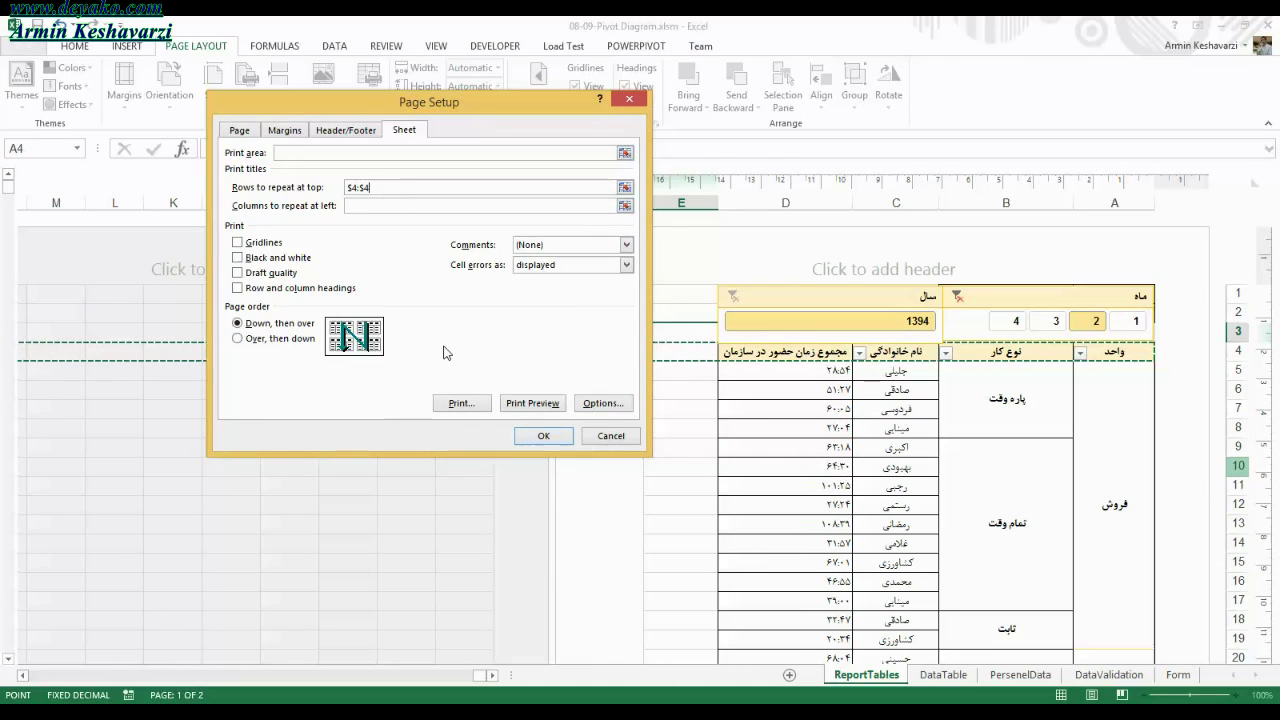
click(543, 436)
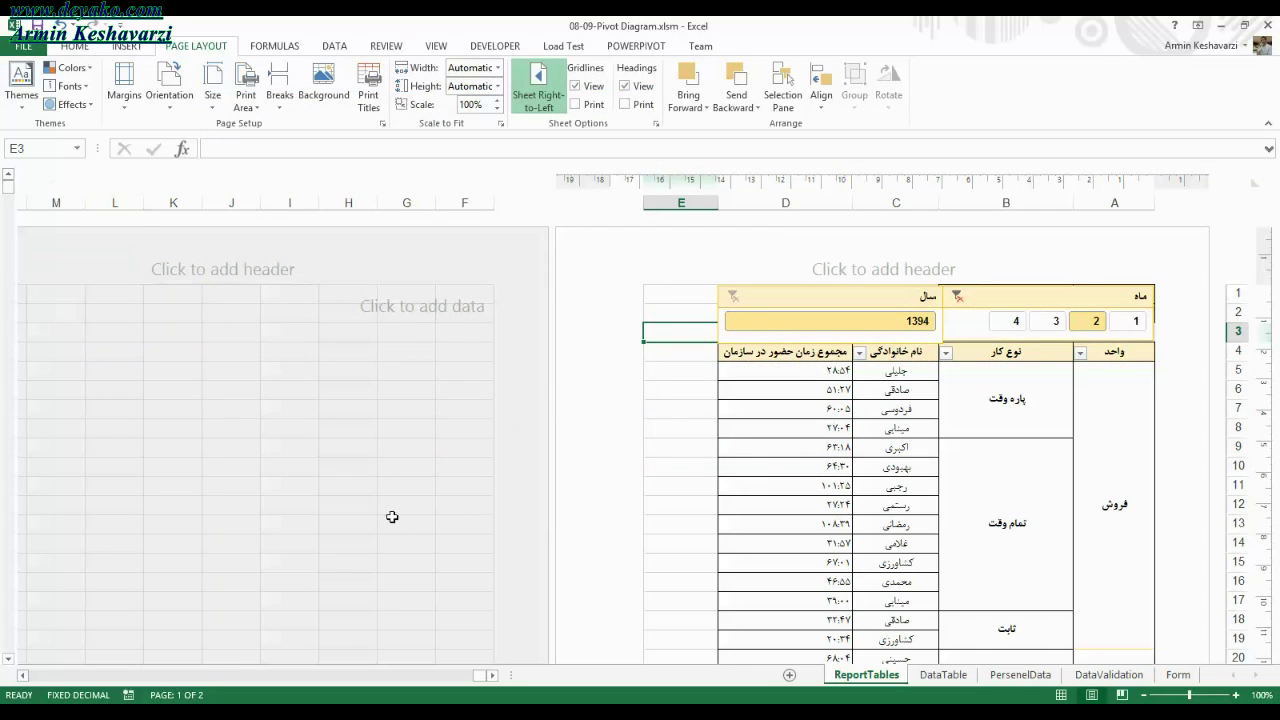
Inspect the pivot group cells B36:B41 and the پاره وقت label in B5.
drag(862, 462, 896, 658)
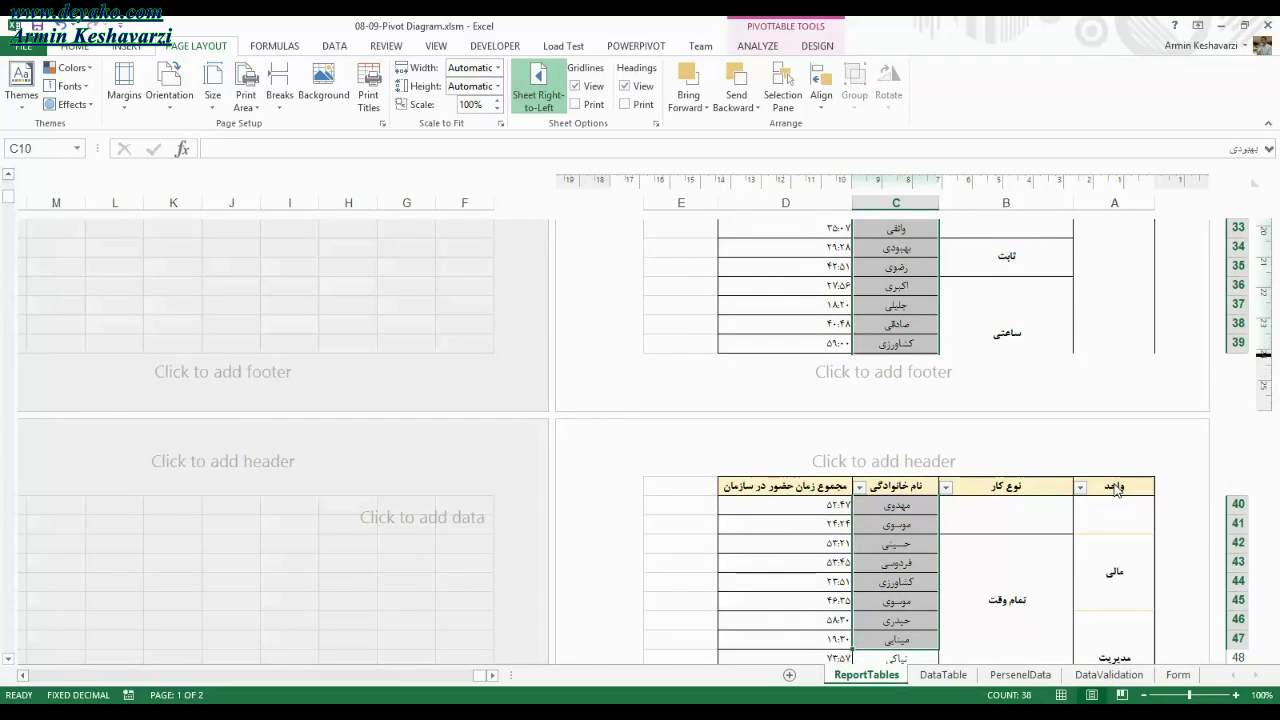
drag(1006, 300, 1014, 488)
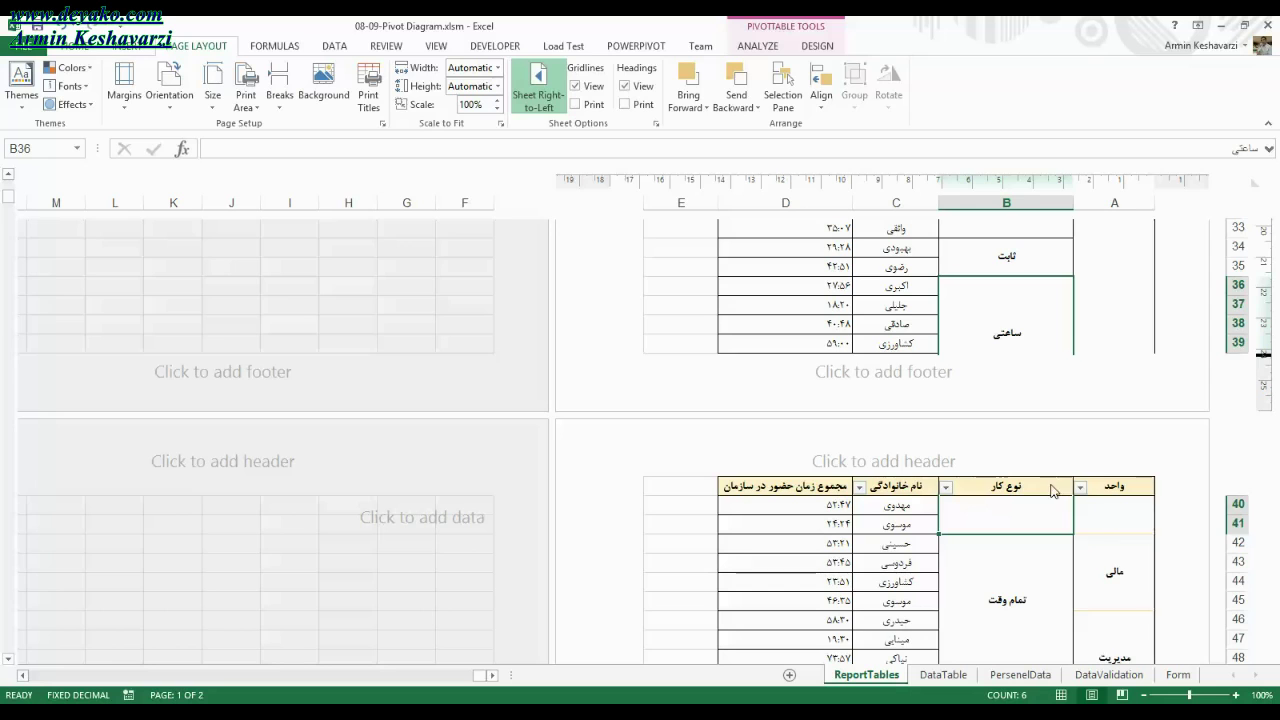
mouse_move(1012, 258)
mouse_down()
mouse_move(993, 110)
mouse_move(1006, 200)
mouse_up()
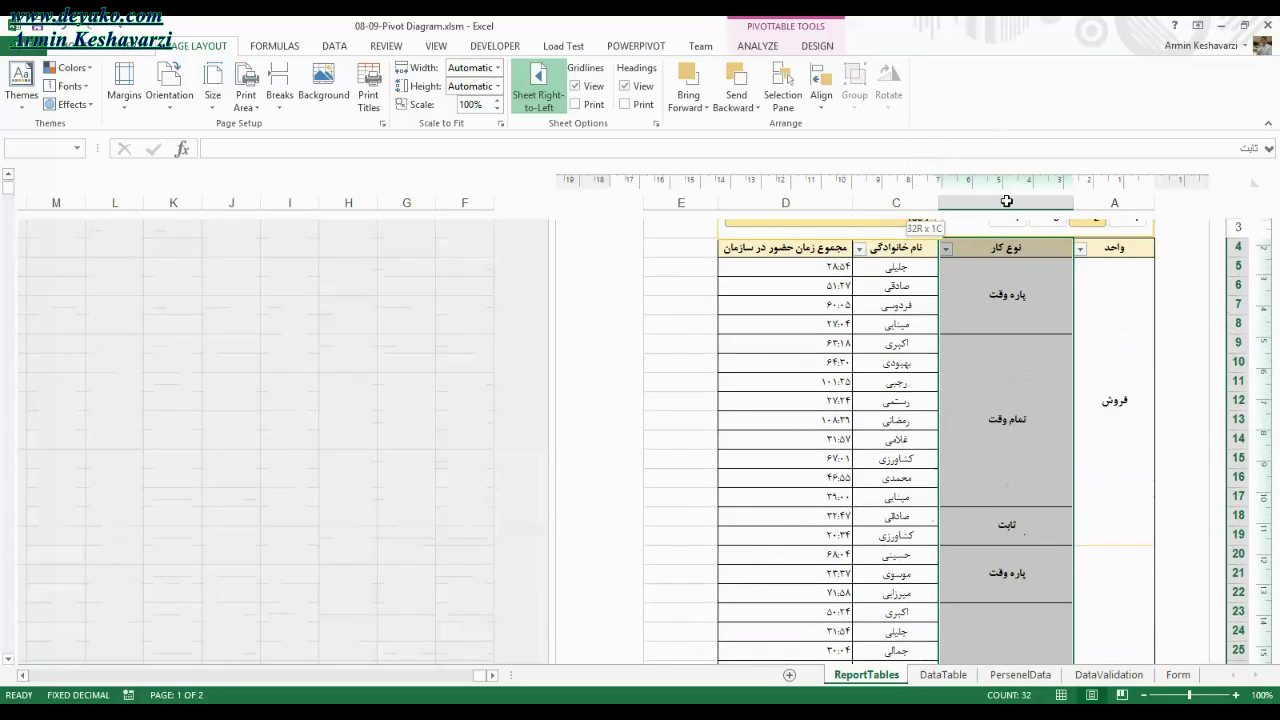
click(966, 320)
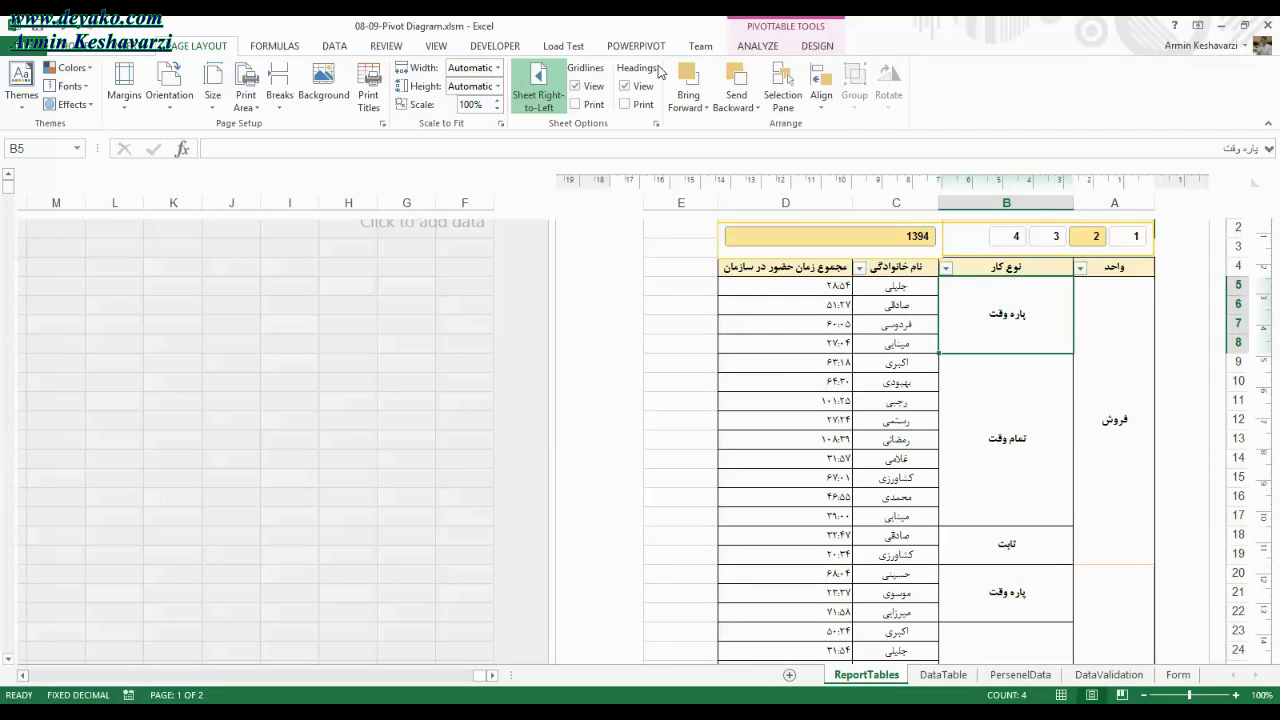
click(436, 46)
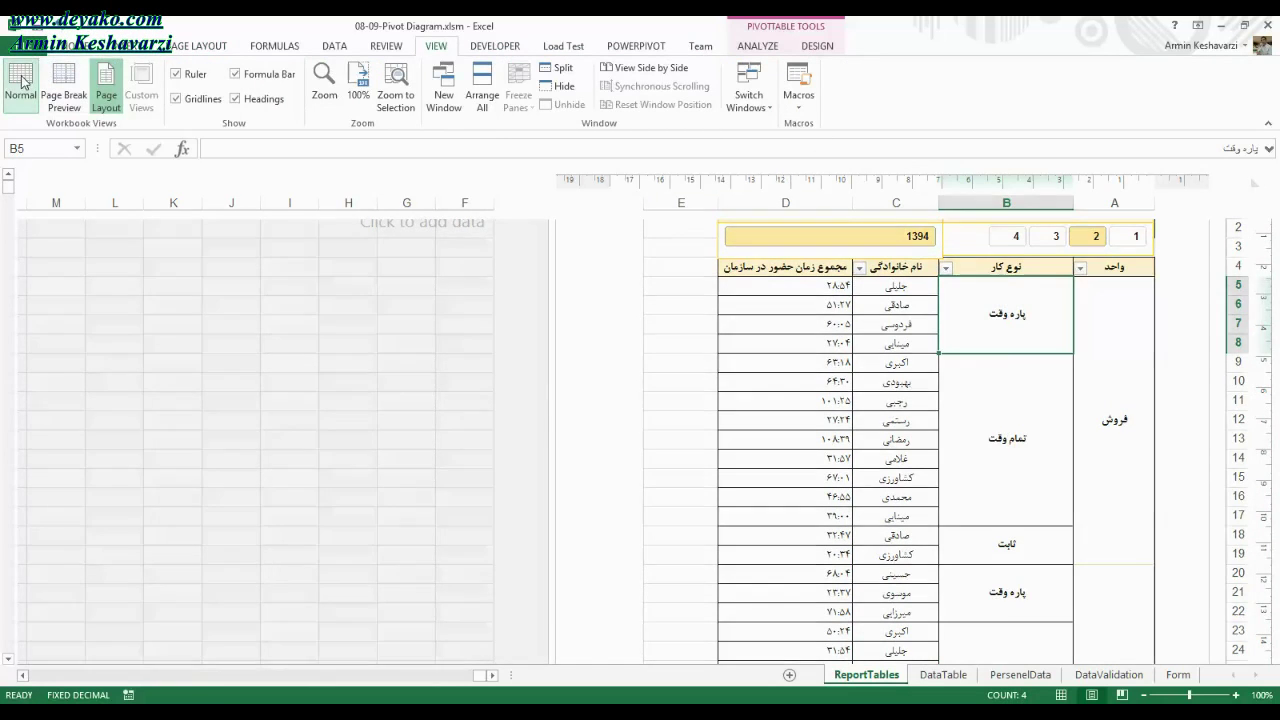
click(20, 85)
drag(1003, 440, 1003, 650)
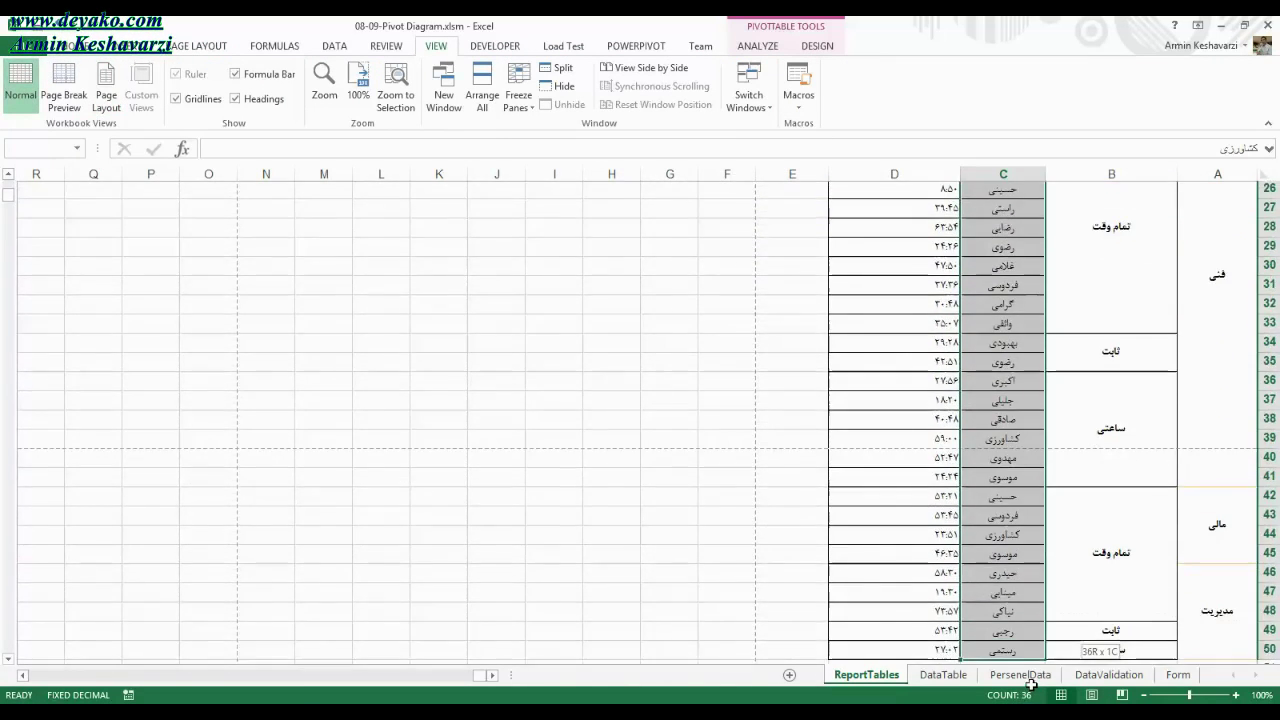
drag(775, 422, 1214, 408)
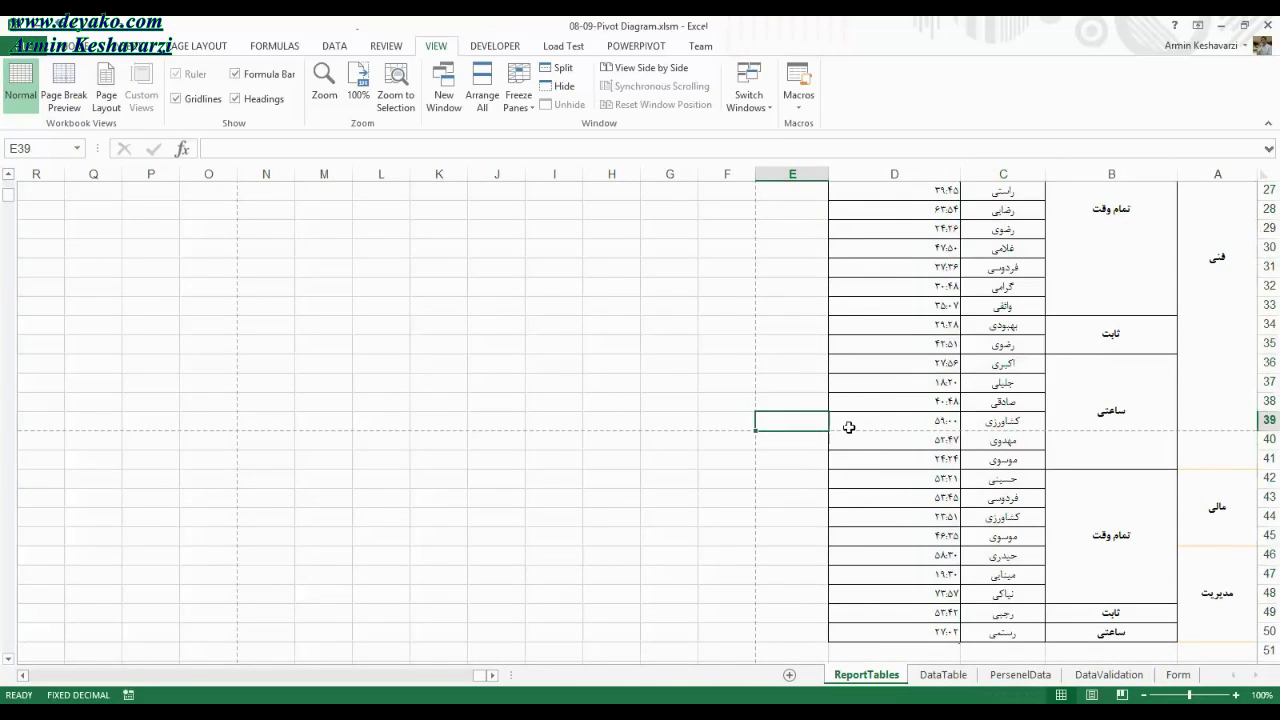
click(1214, 408)
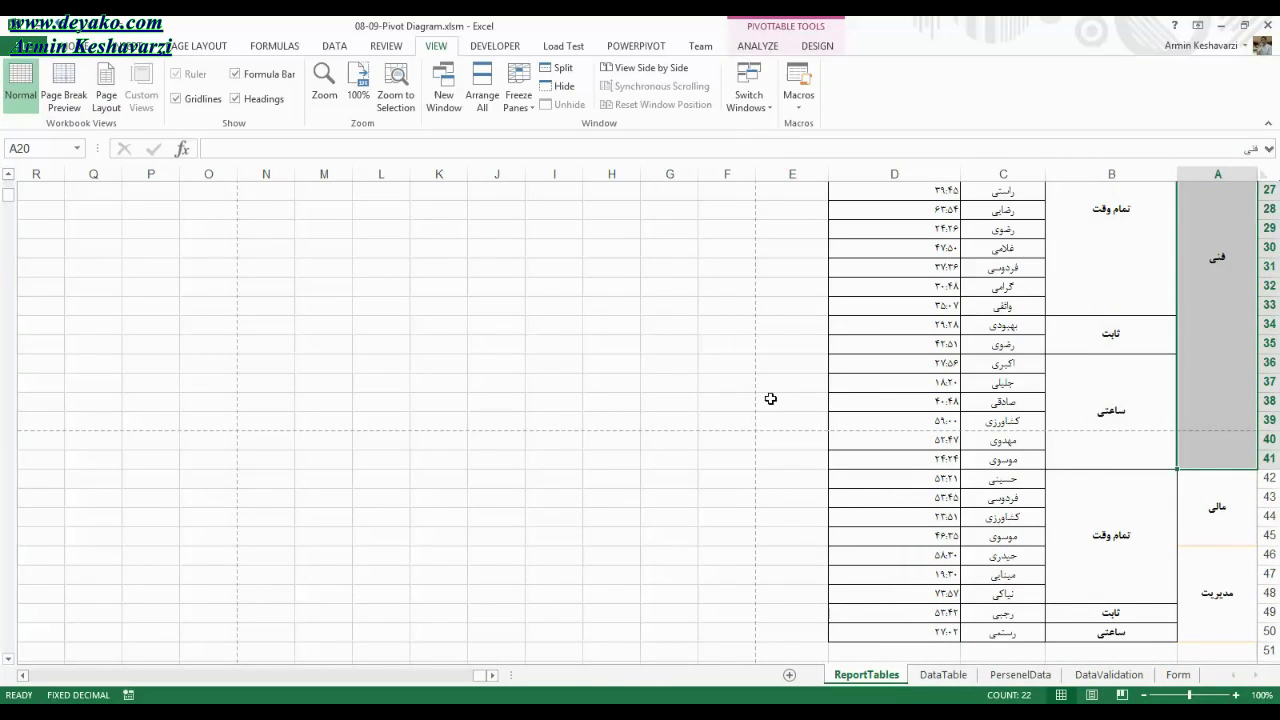
drag(771, 399, 857, 405)
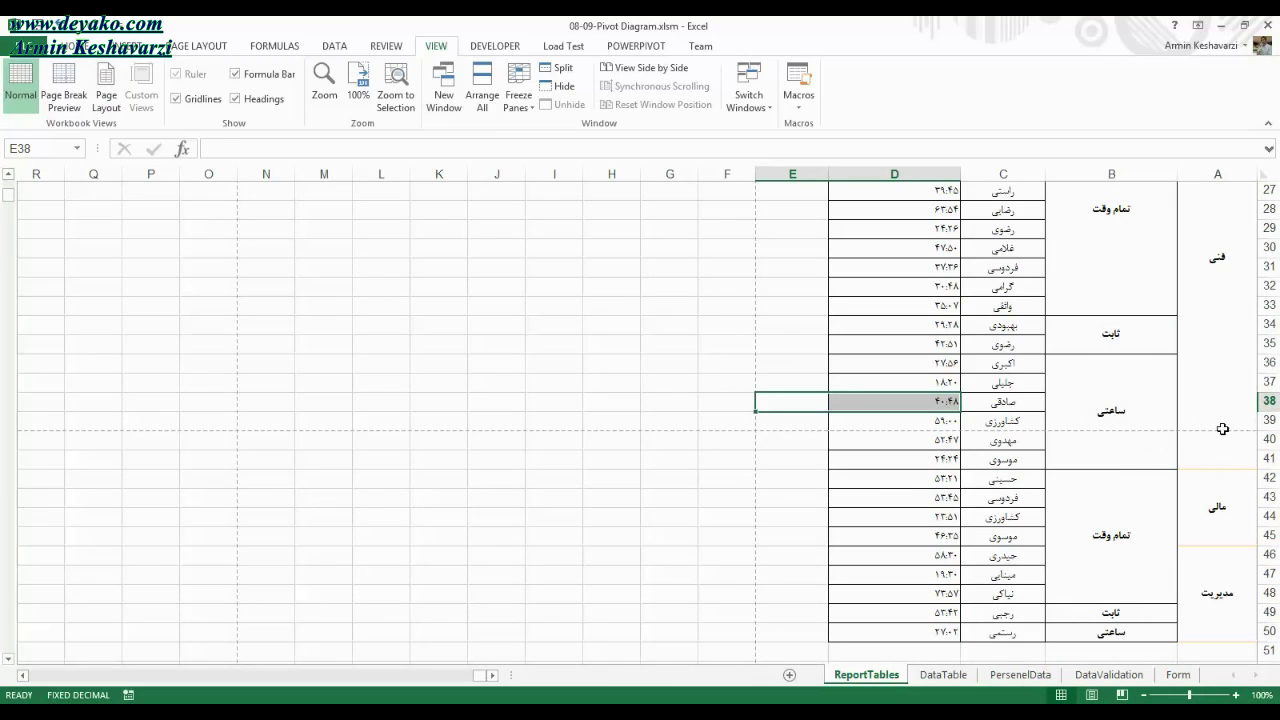
drag(900, 516, 1029, 153)
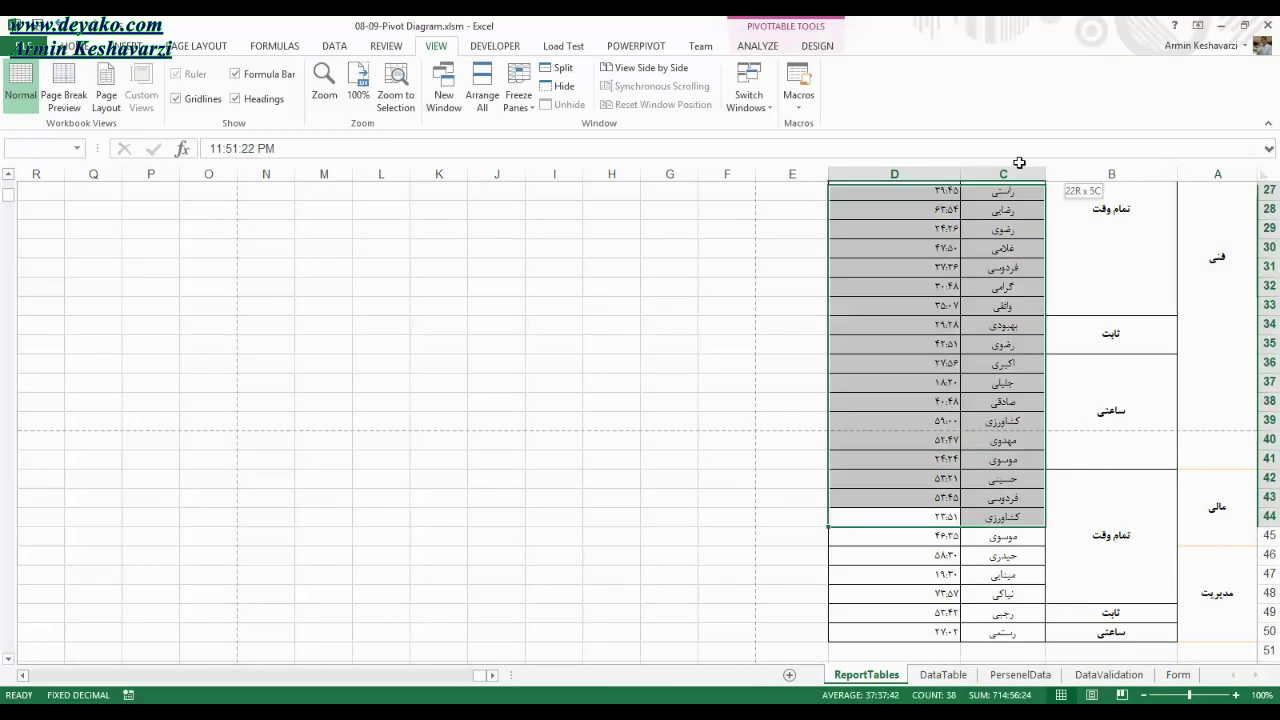
drag(1029, 153, 1029, 210)
drag(1114, 478, 995, 263)
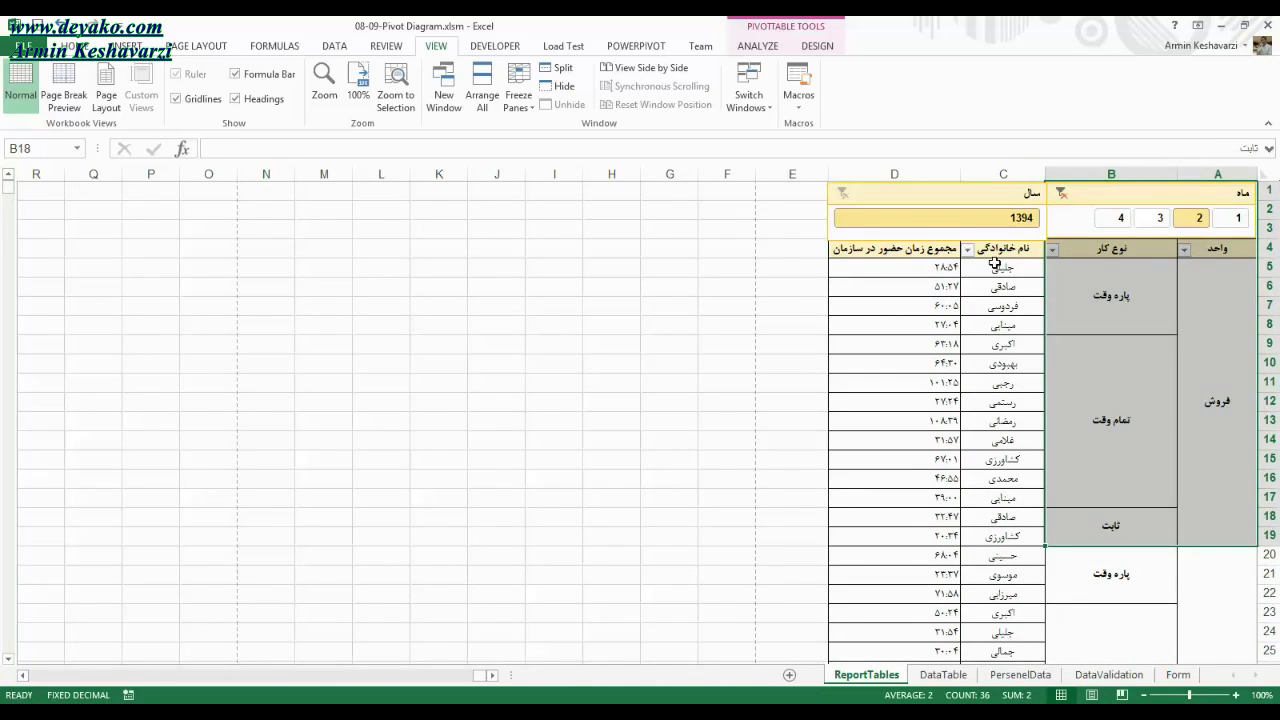
click(925, 345)
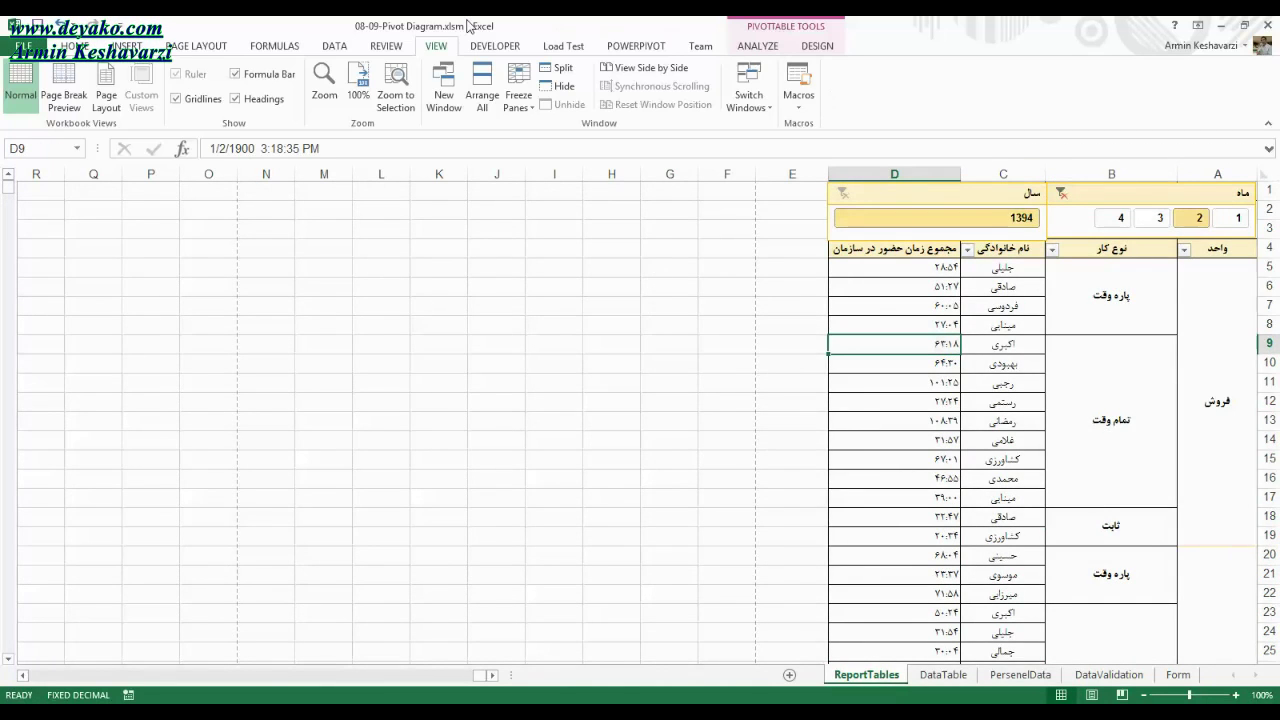
Return to Page Layout view and select columns A:E to check the pivot's layout.
click(106, 90)
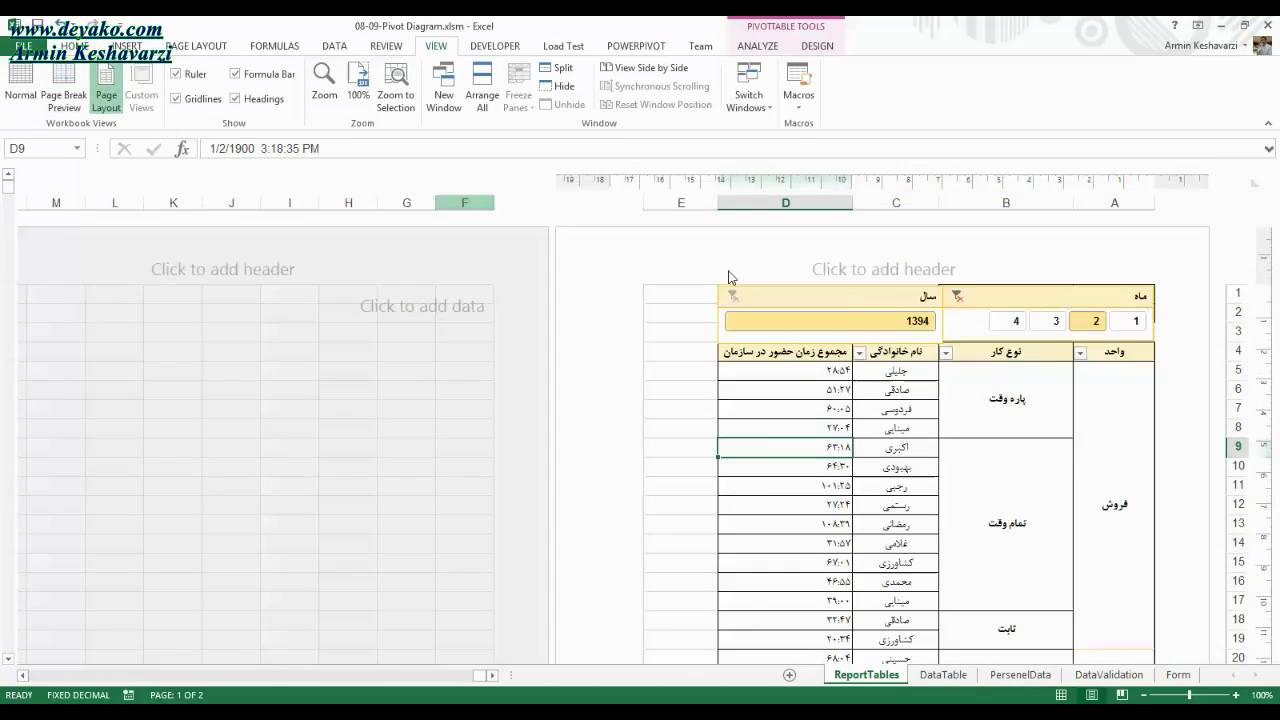
click(1048, 404)
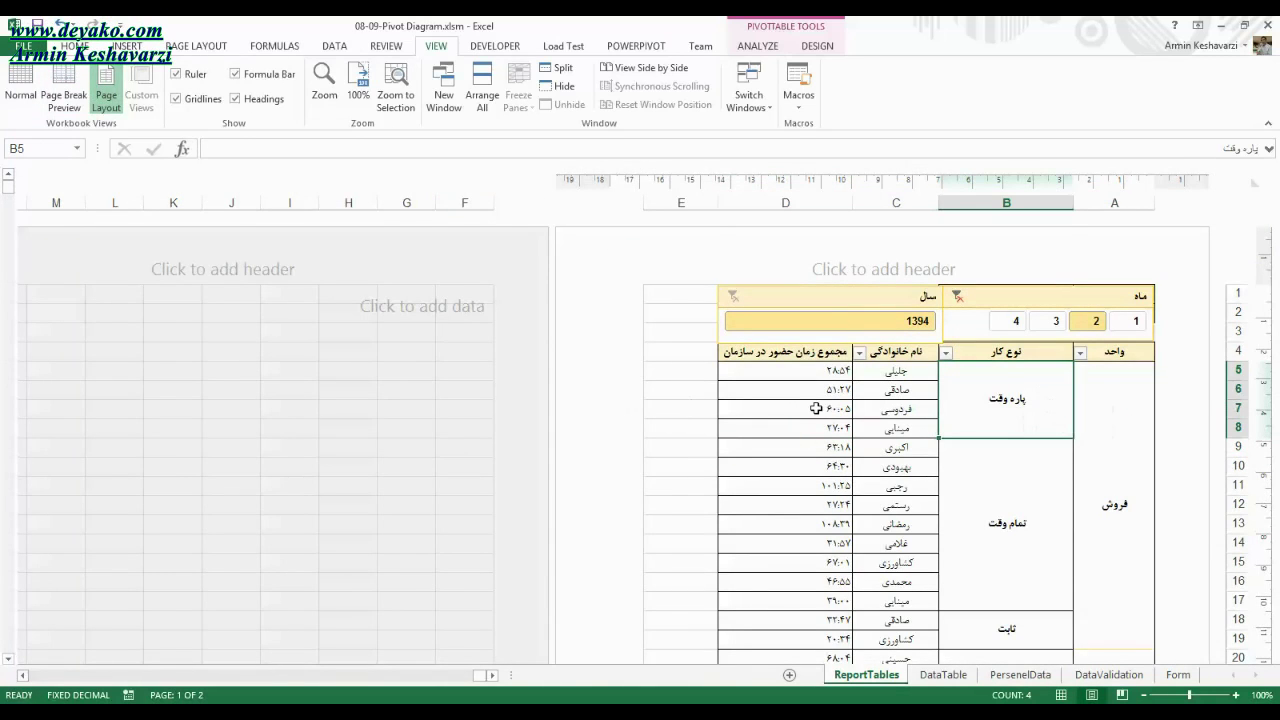
drag(405, 370, 101, 505)
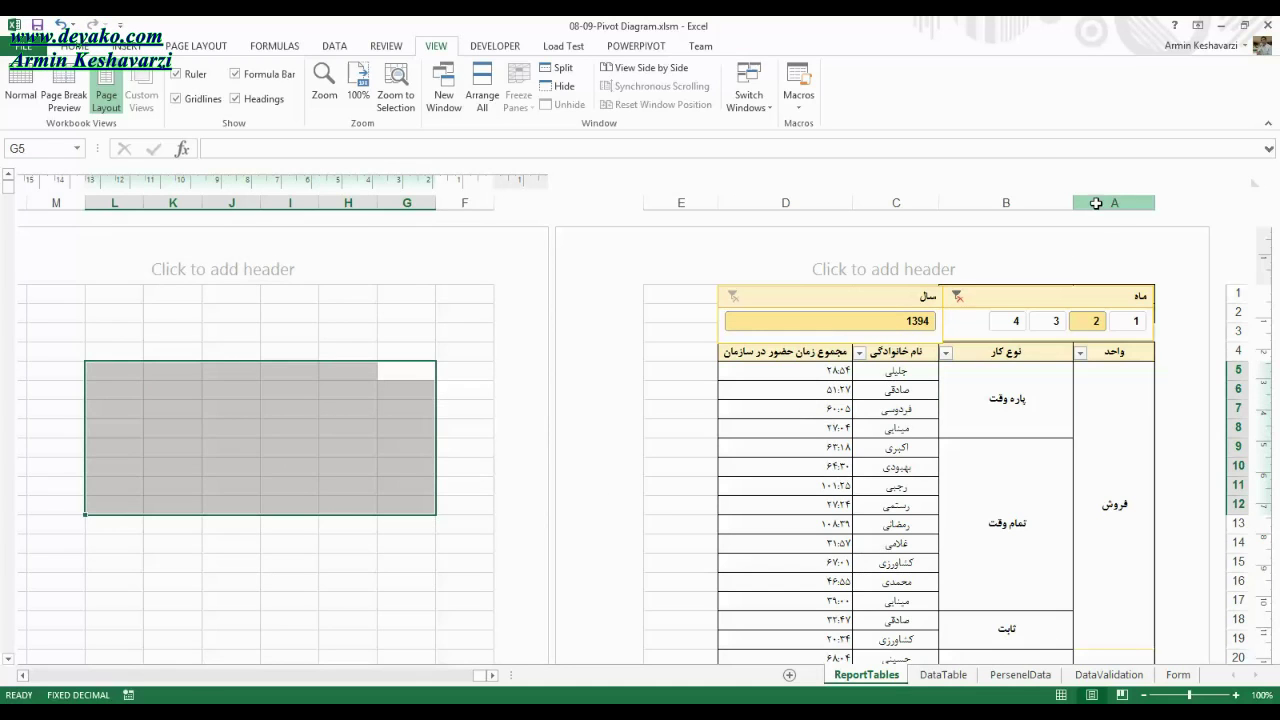
drag(1114, 203, 685, 204)
click(232, 365)
click(948, 432)
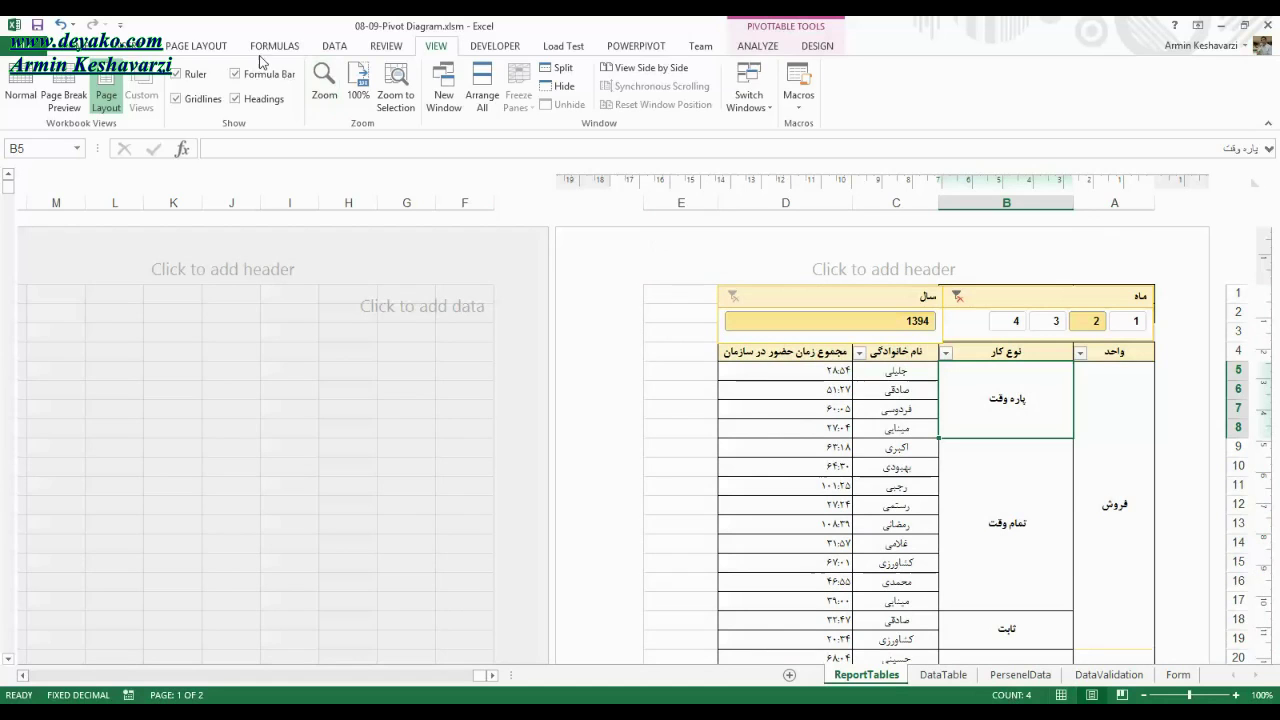
click(205, 47)
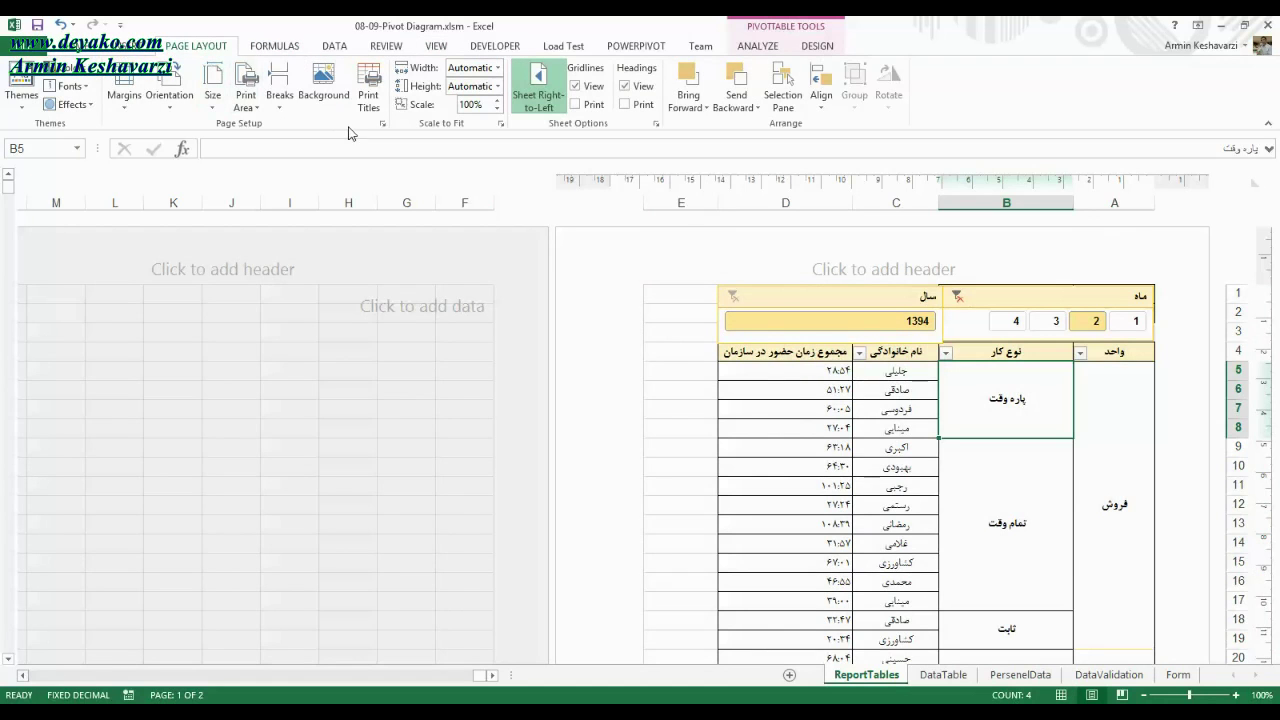
Set columns A through E as the ReportTables print area.
click(245, 100)
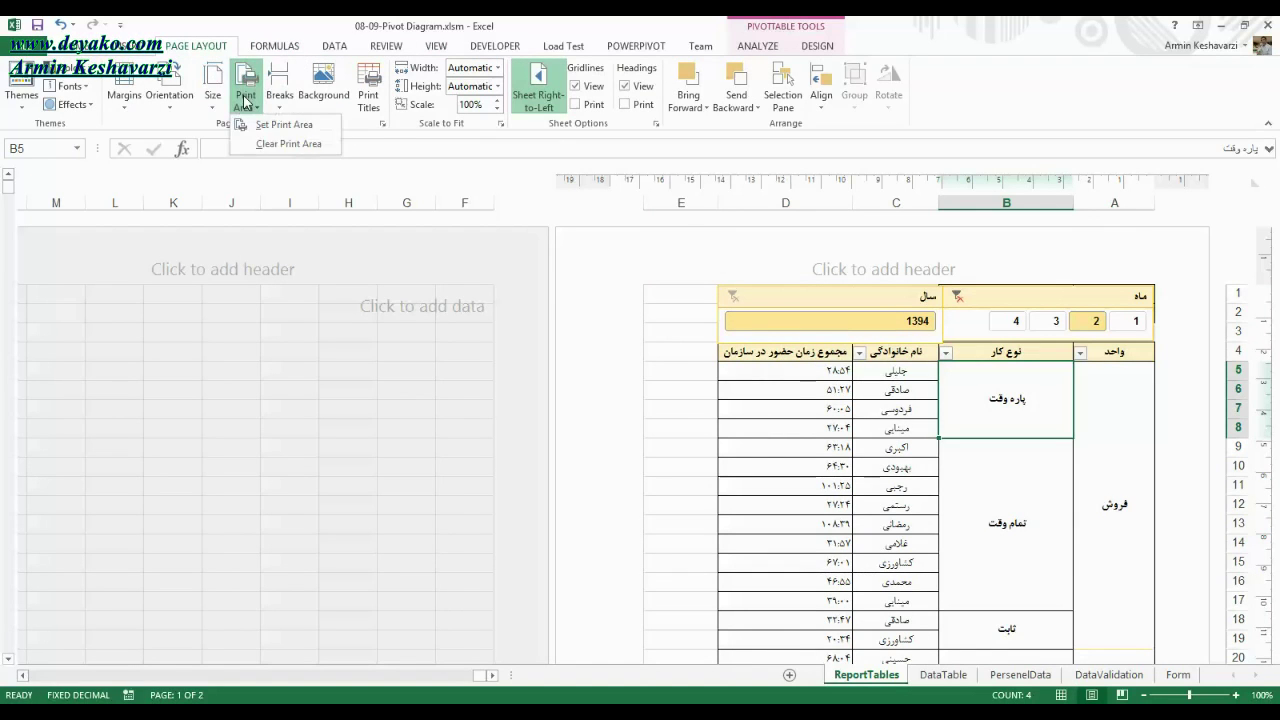
click(1134, 208)
drag(1130, 203, 676, 203)
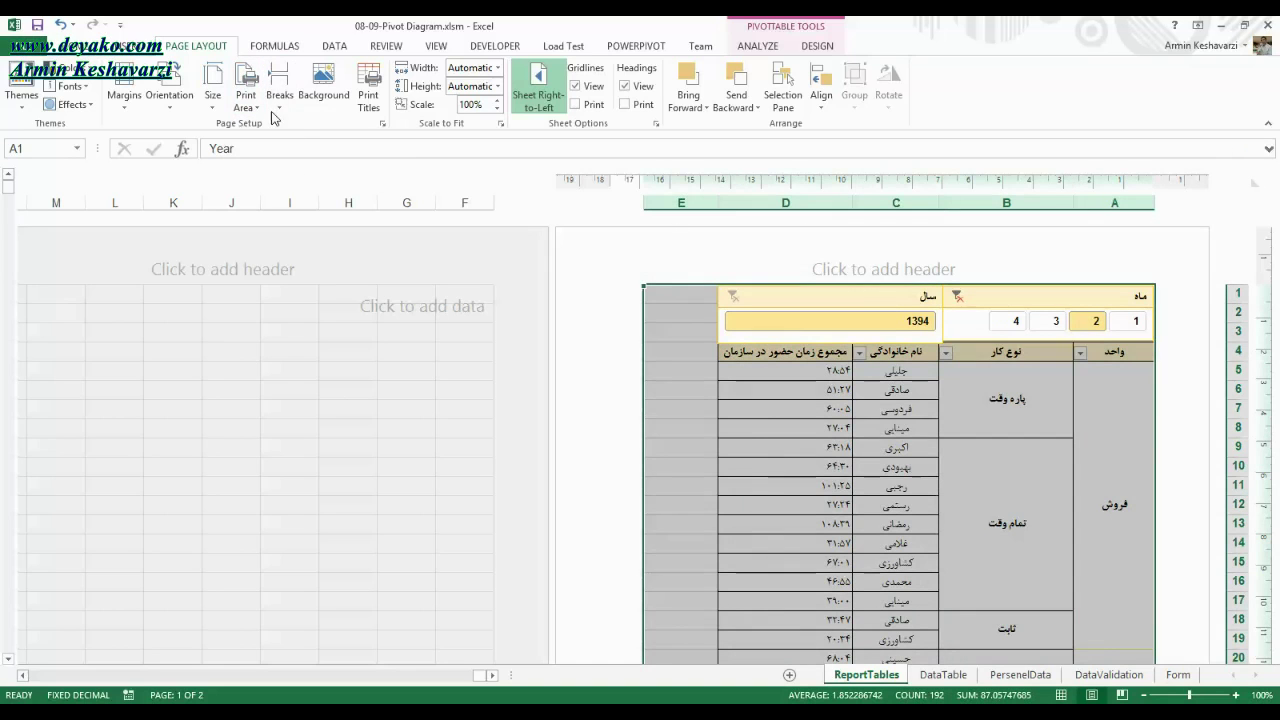
click(246, 100)
click(266, 126)
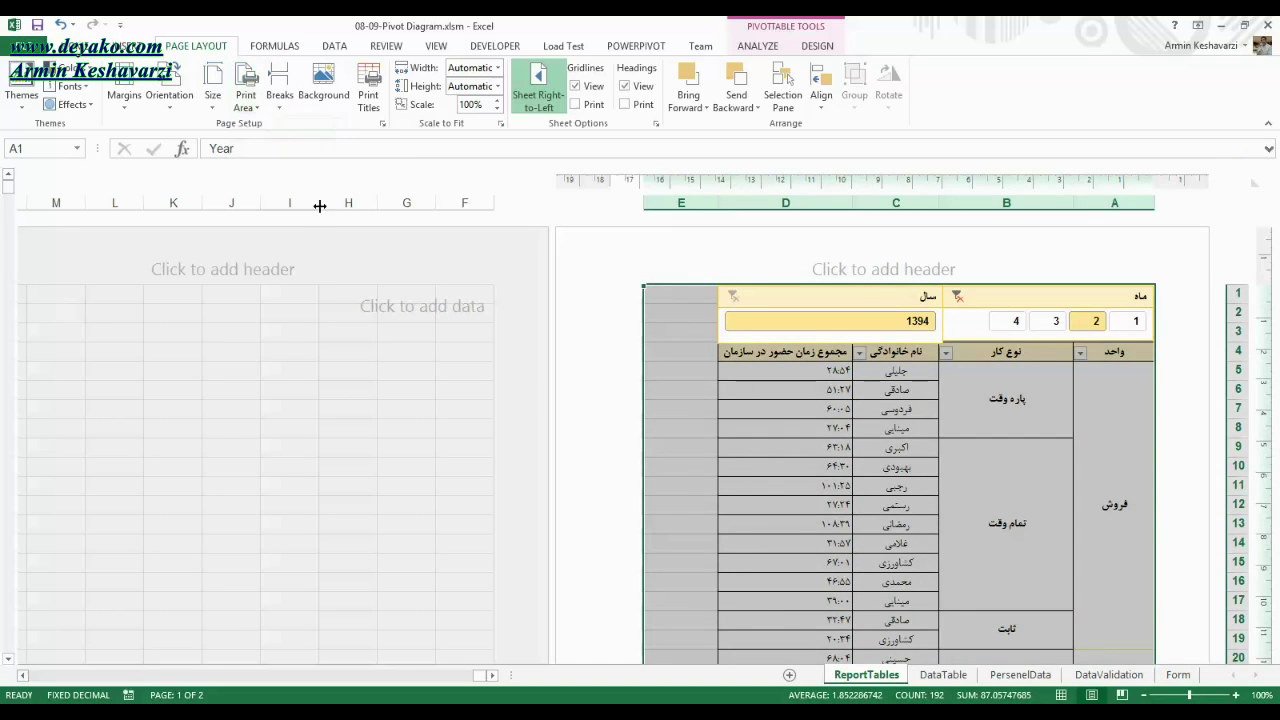
click(730, 427)
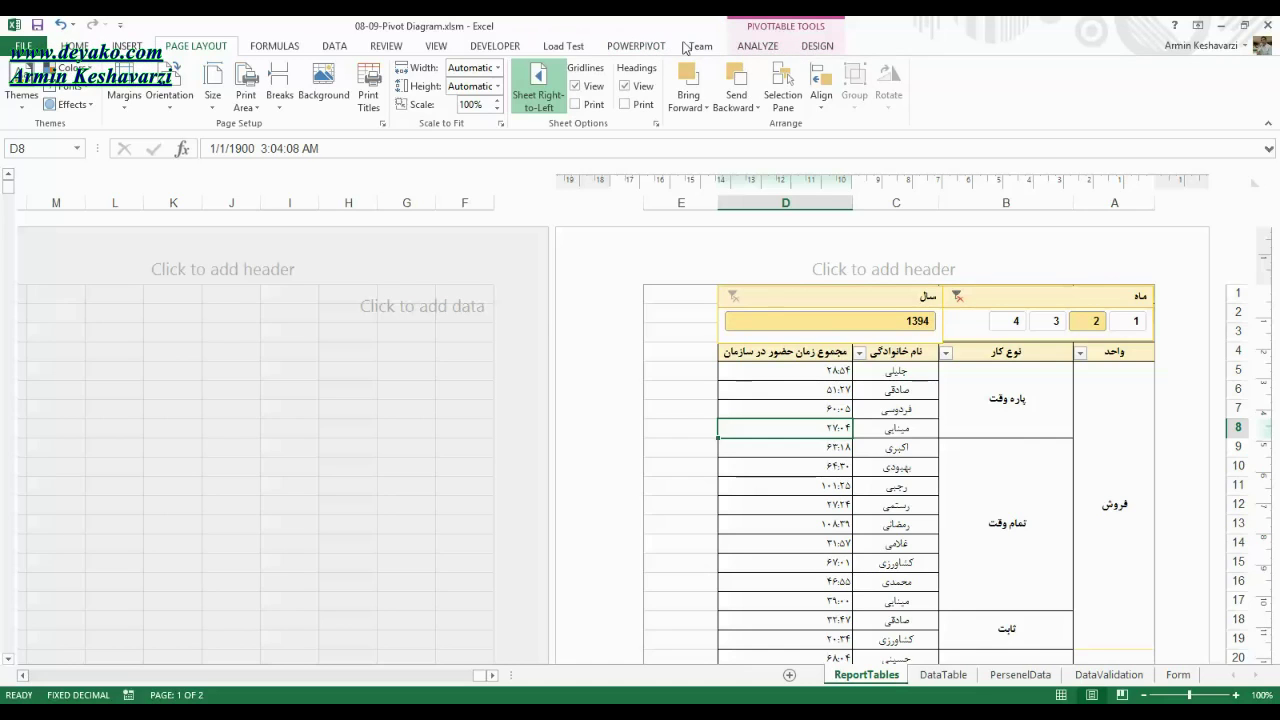
click(433, 47)
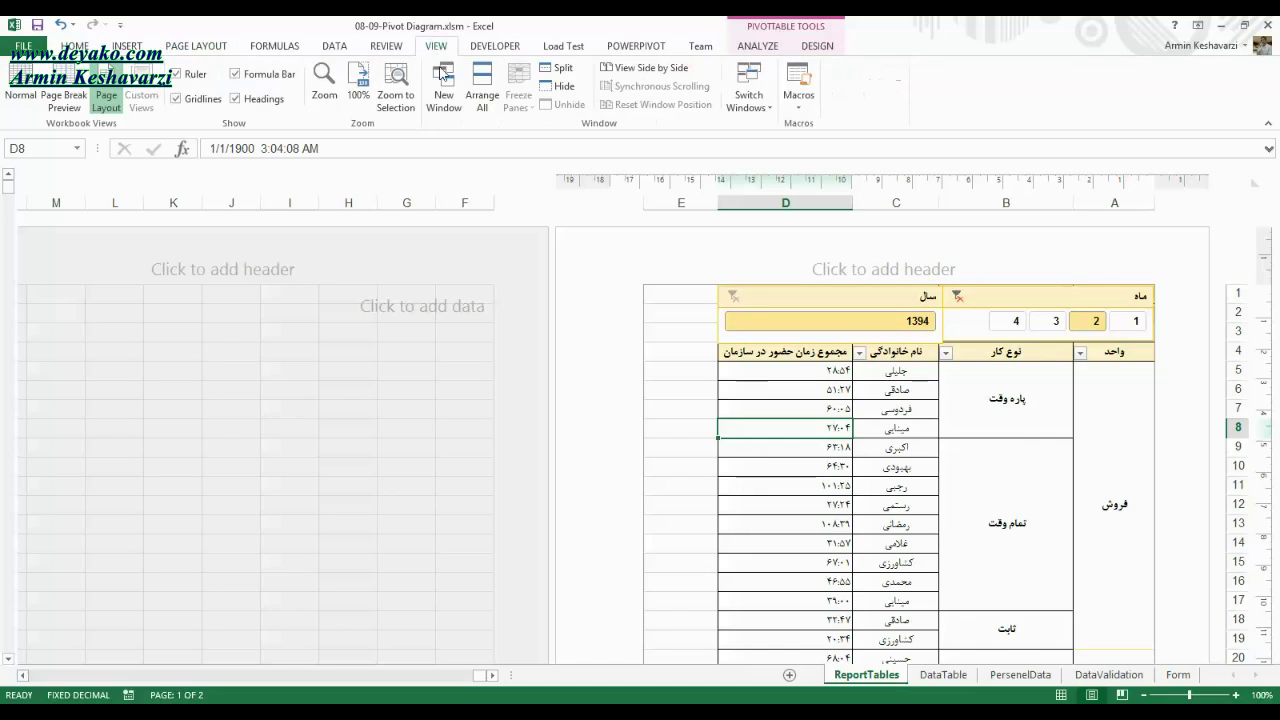
Switch to Page Break Preview at 110% zoom and inspect the page break at row 40.
click(66, 101)
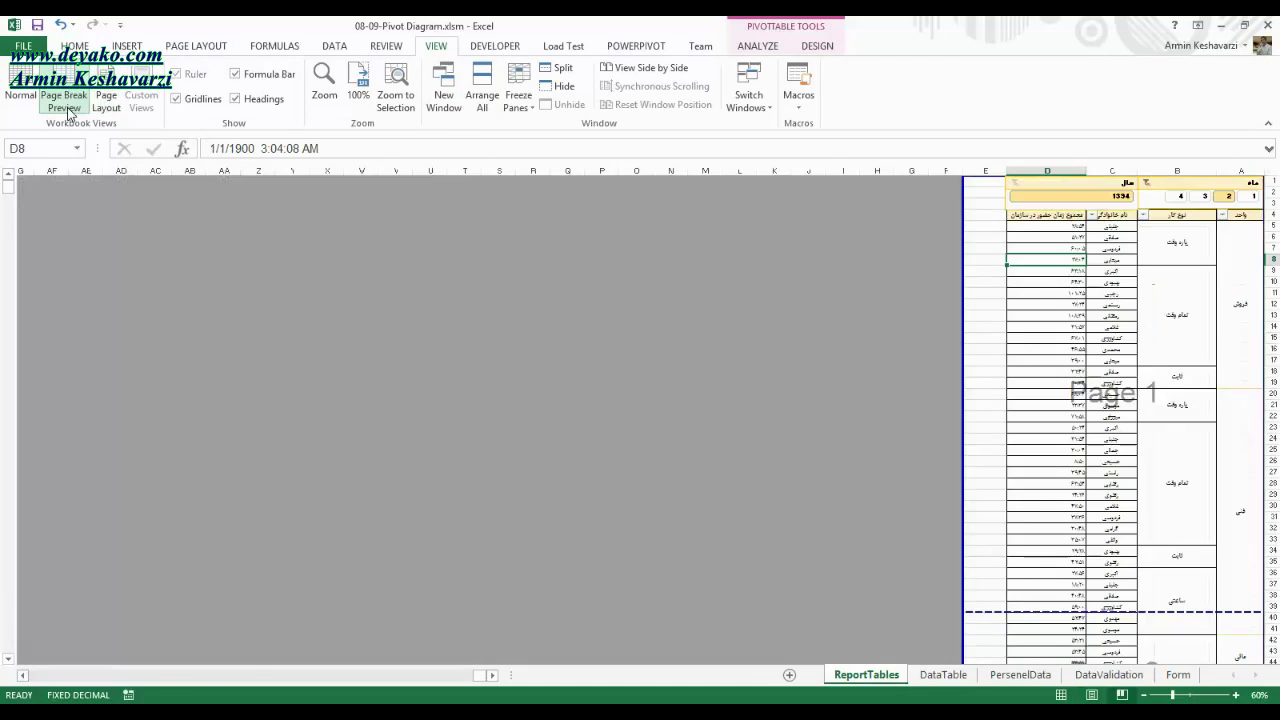
click(987, 258)
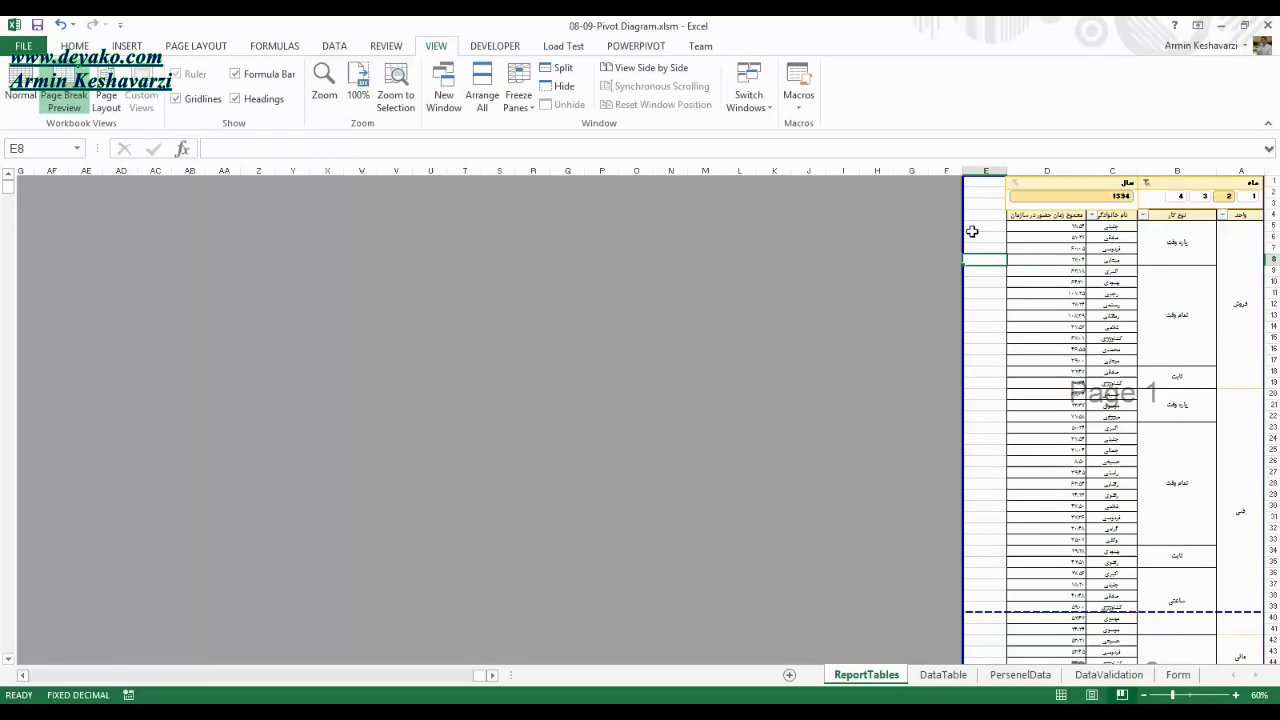
drag(909, 220, 0, 443)
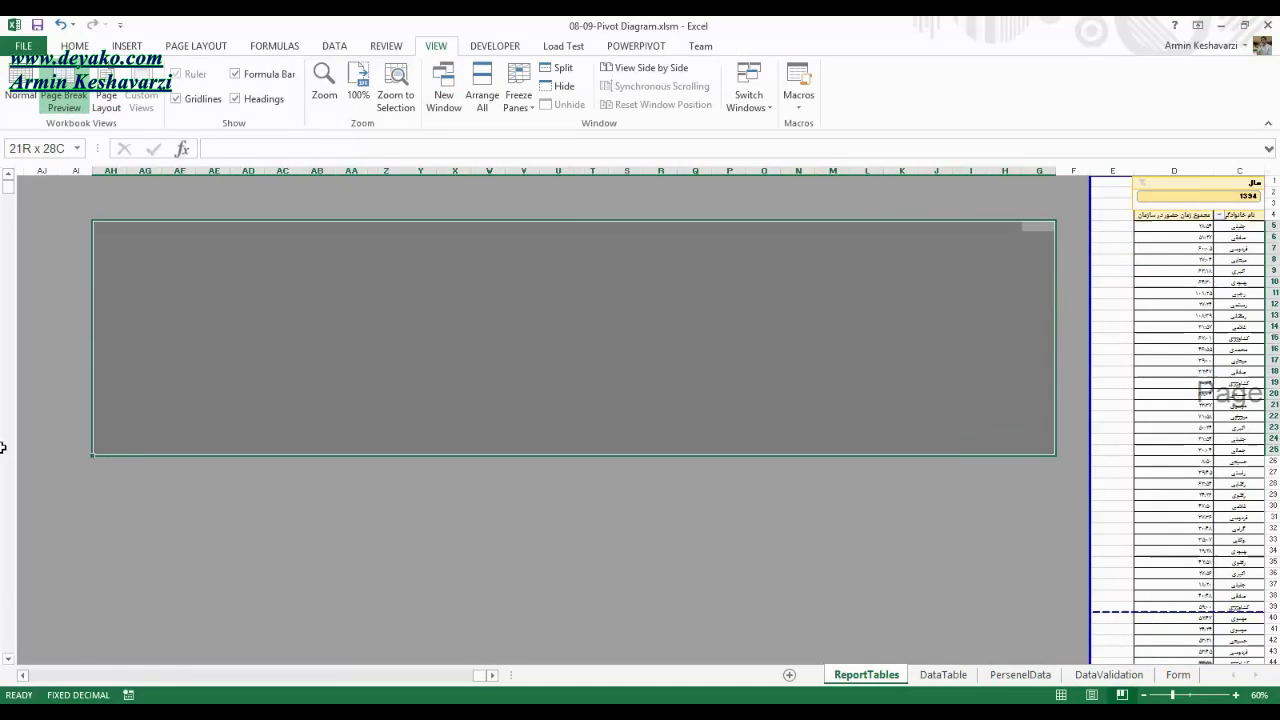
mouse_move(546, 477)
mouse_down()
mouse_move(1275, 433)
mouse_move(1174, 606)
mouse_up()
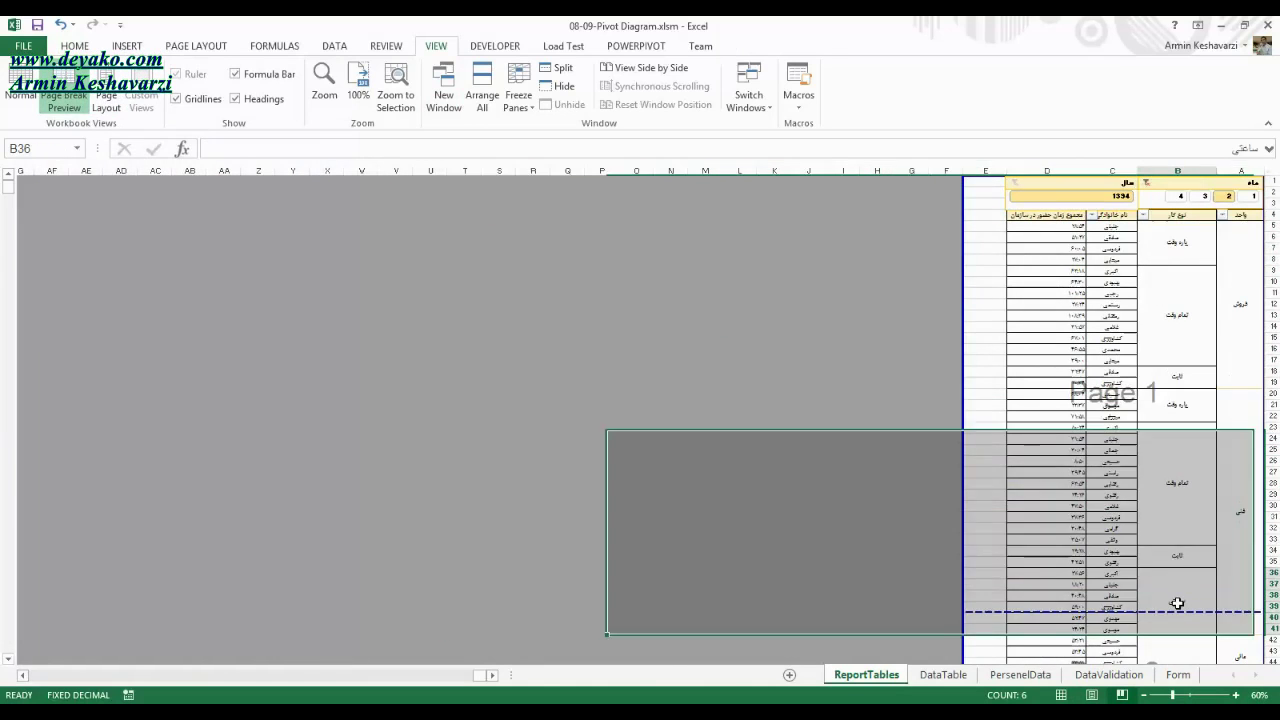
click(1175, 600)
click(1236, 695)
click(1236, 695)
click(1236, 695)
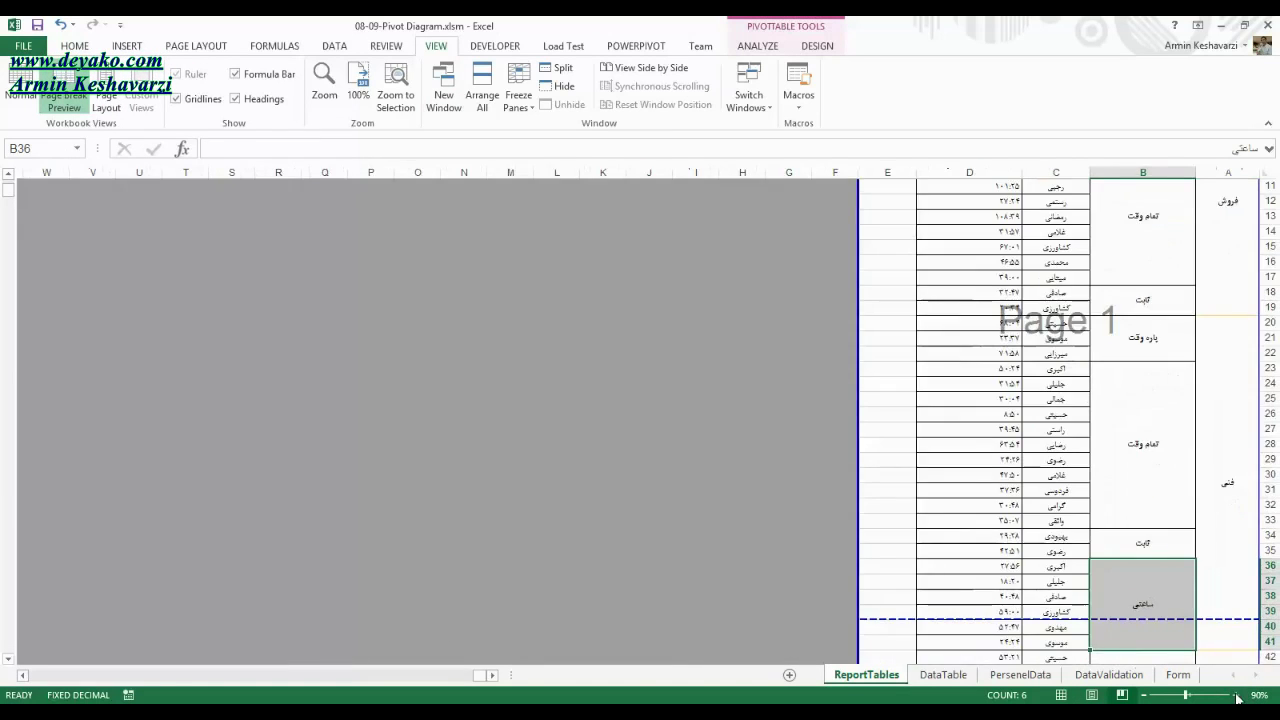
click(1236, 695)
click(1236, 695)
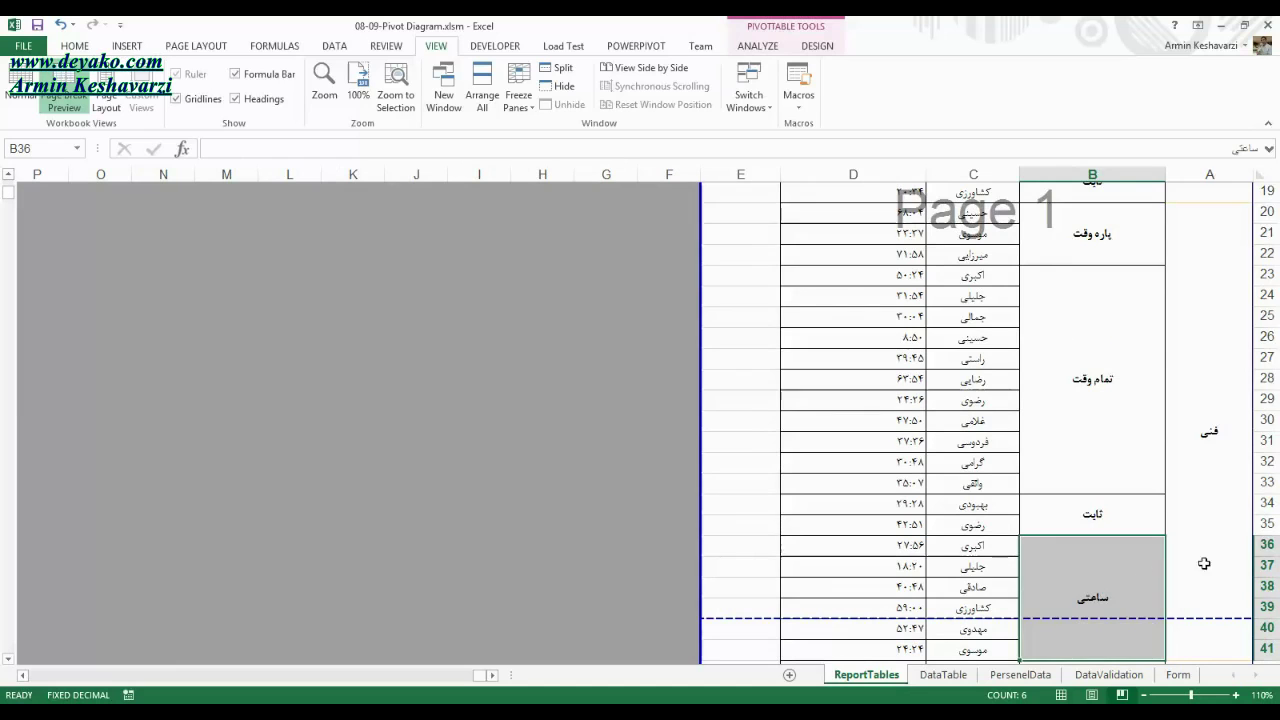
click(1172, 552)
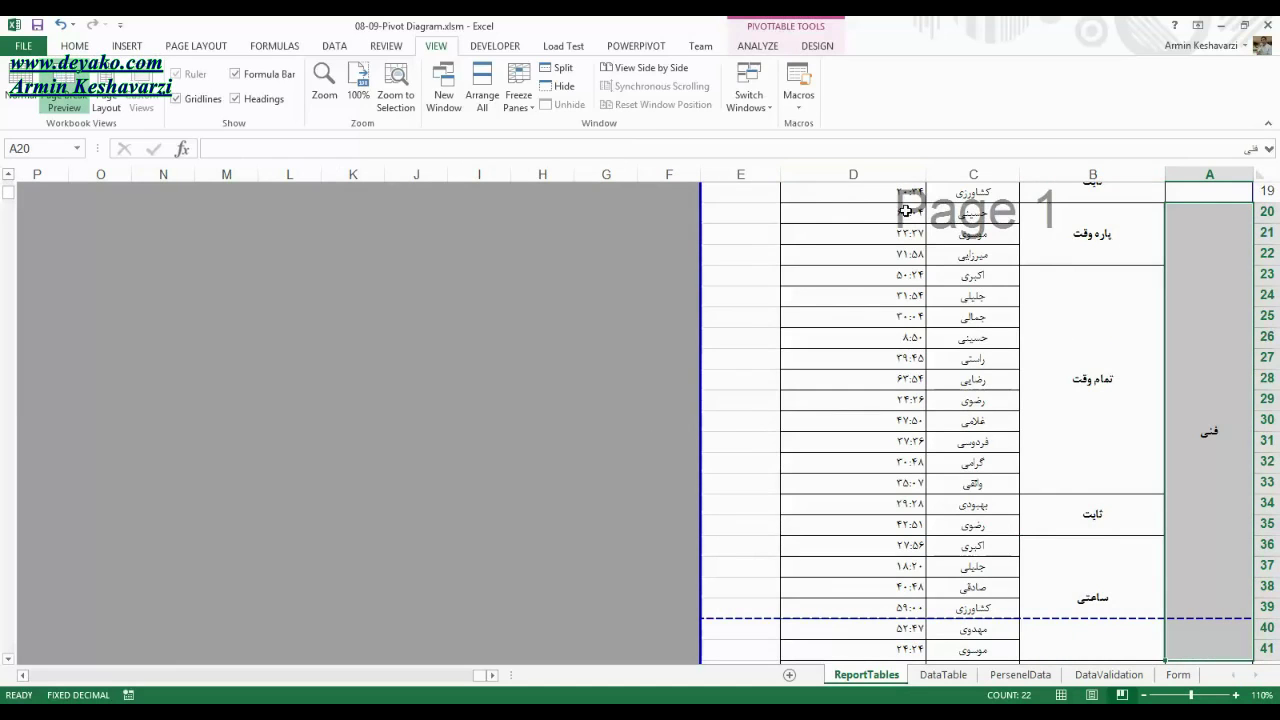
drag(905, 211, 1090, 230)
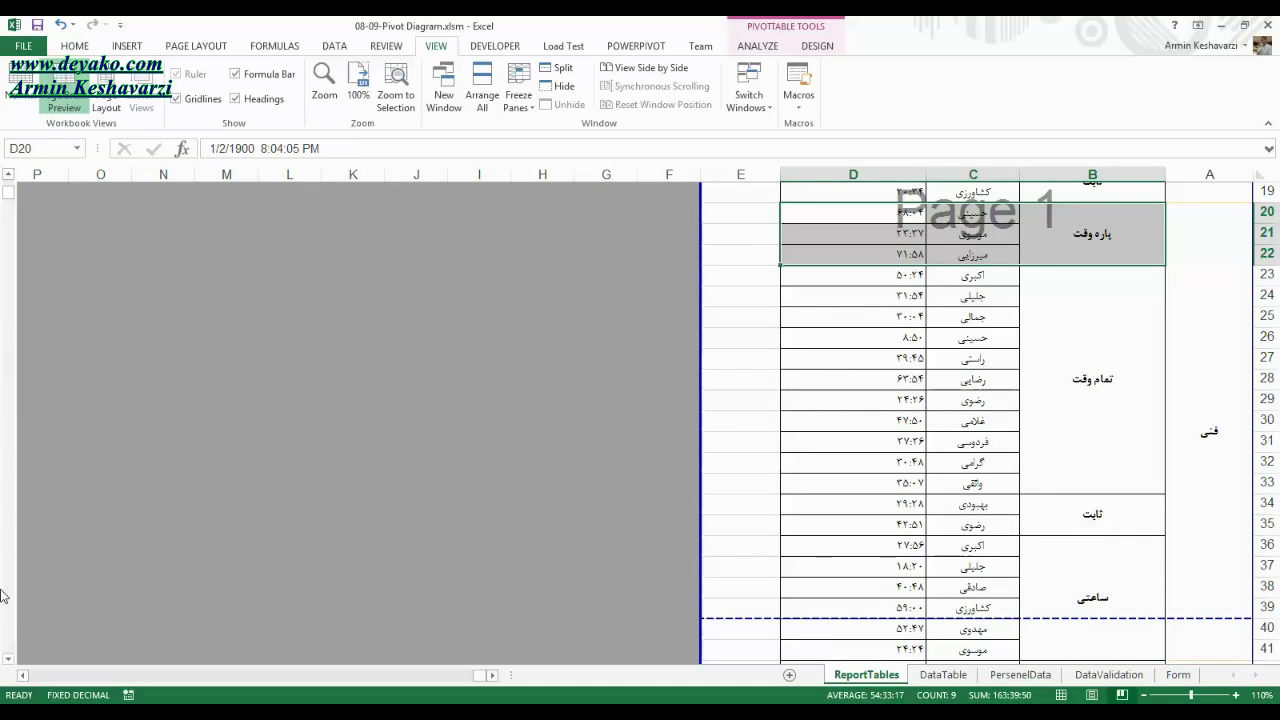
click(7, 660)
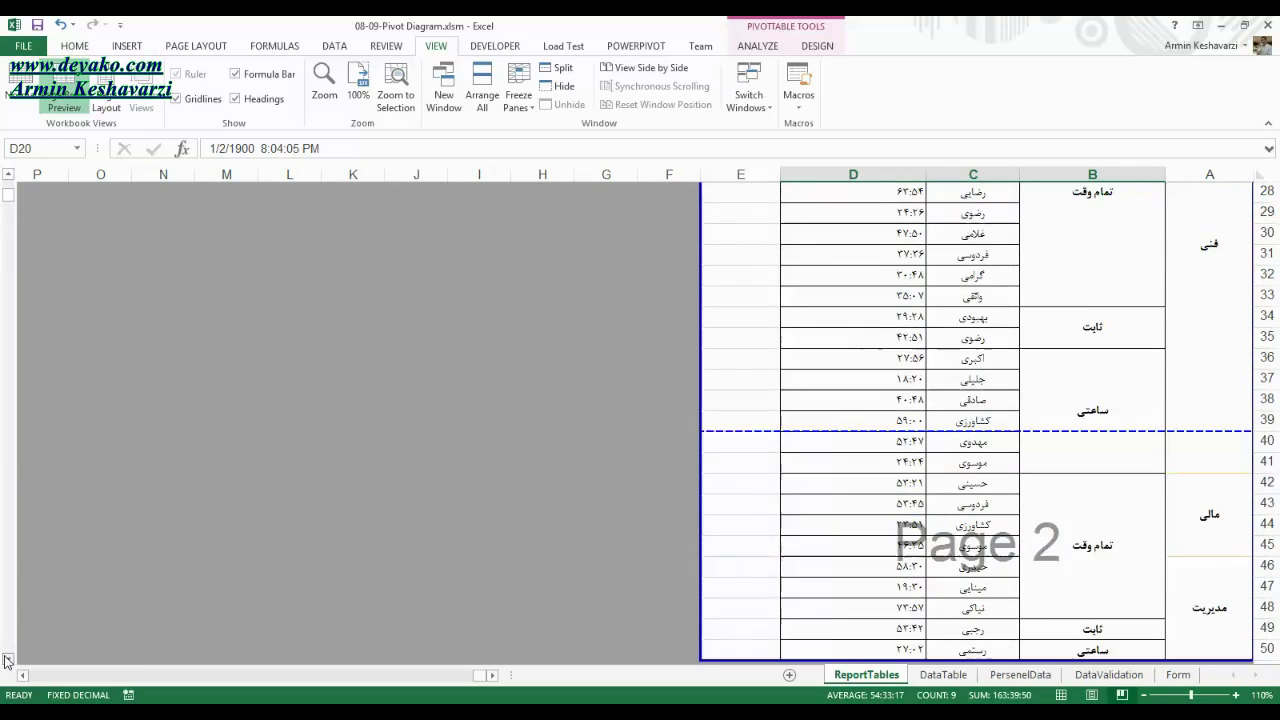
click(880, 522)
click(1266, 420)
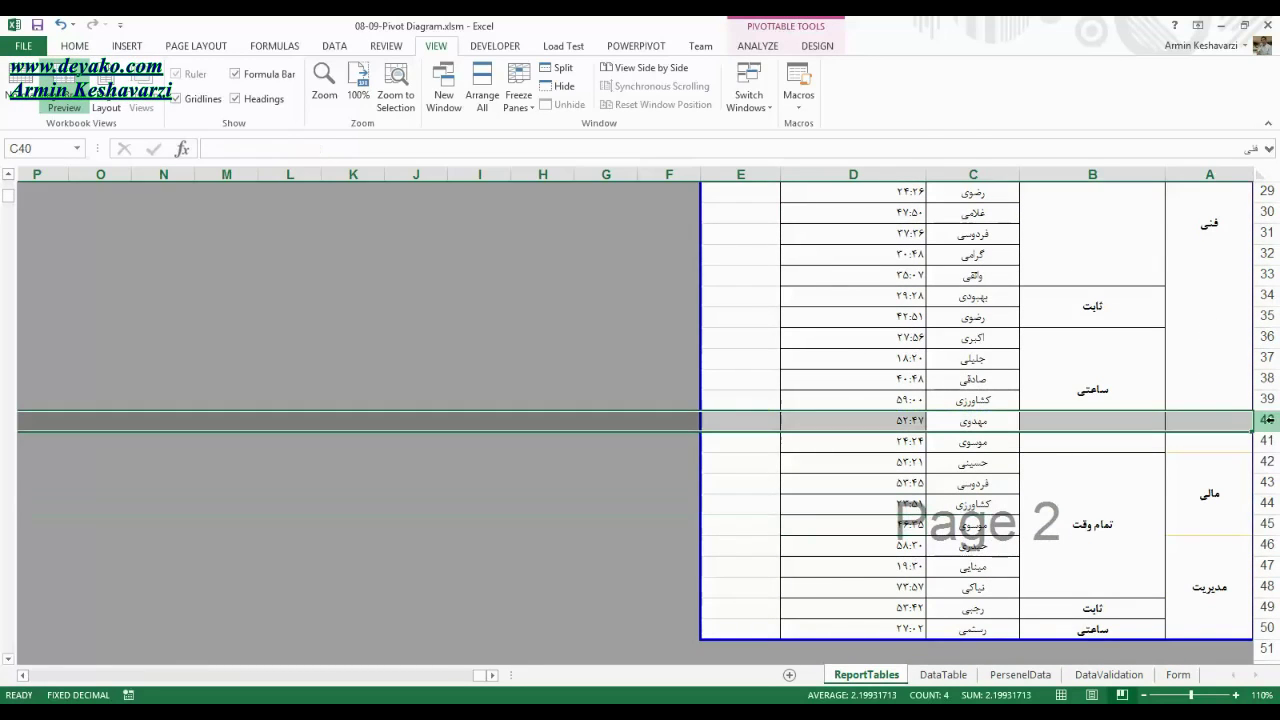
click(860, 440)
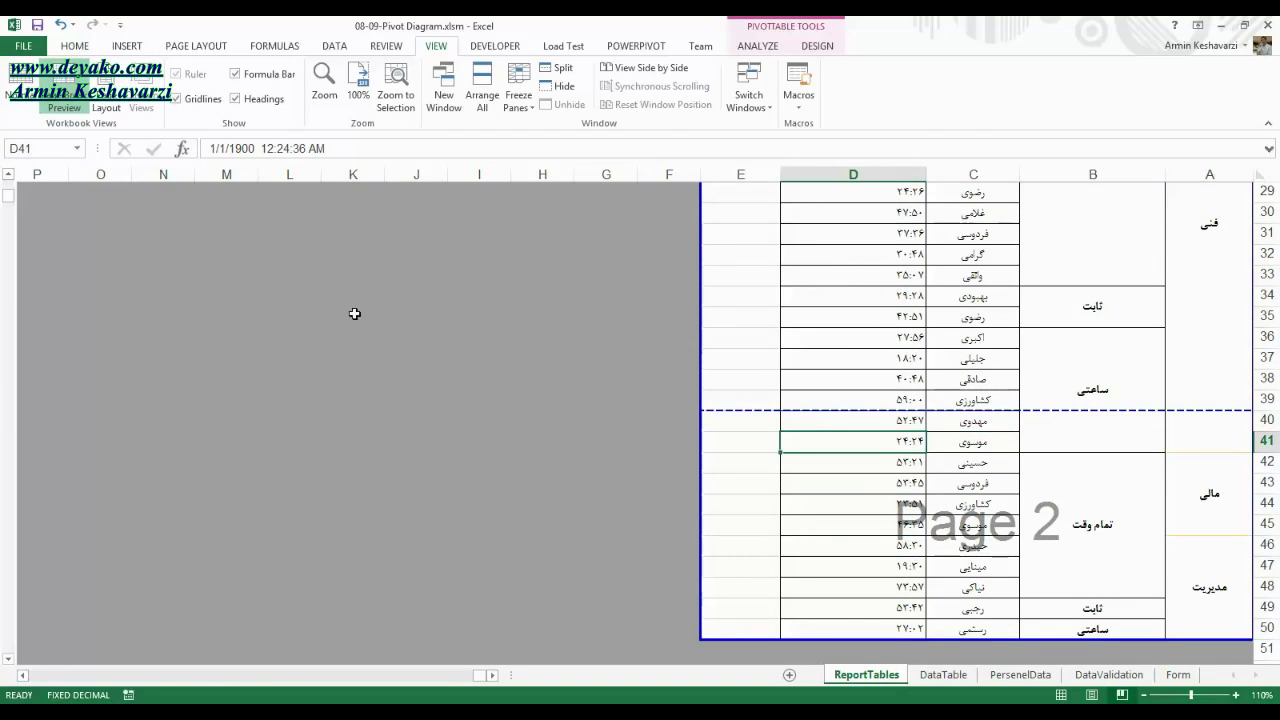
click(9, 175)
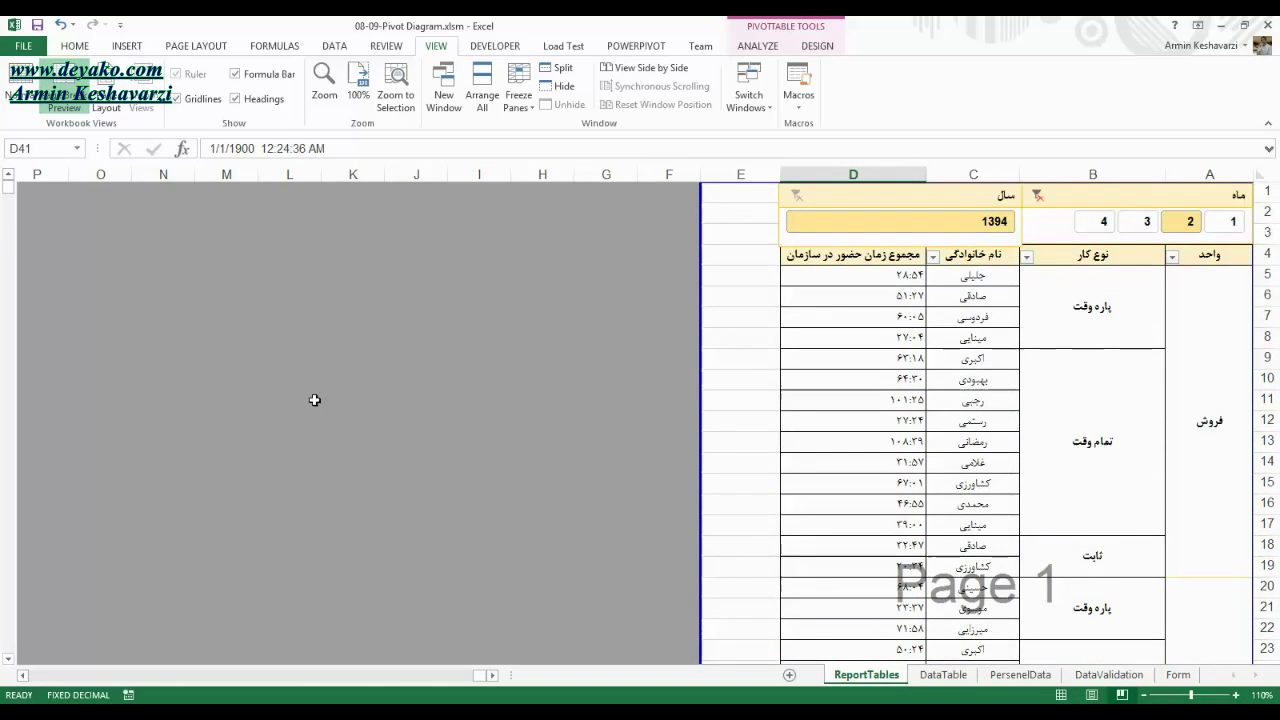
Enter the filler text ییییییییییییییی in cell G8.
click(596, 342)
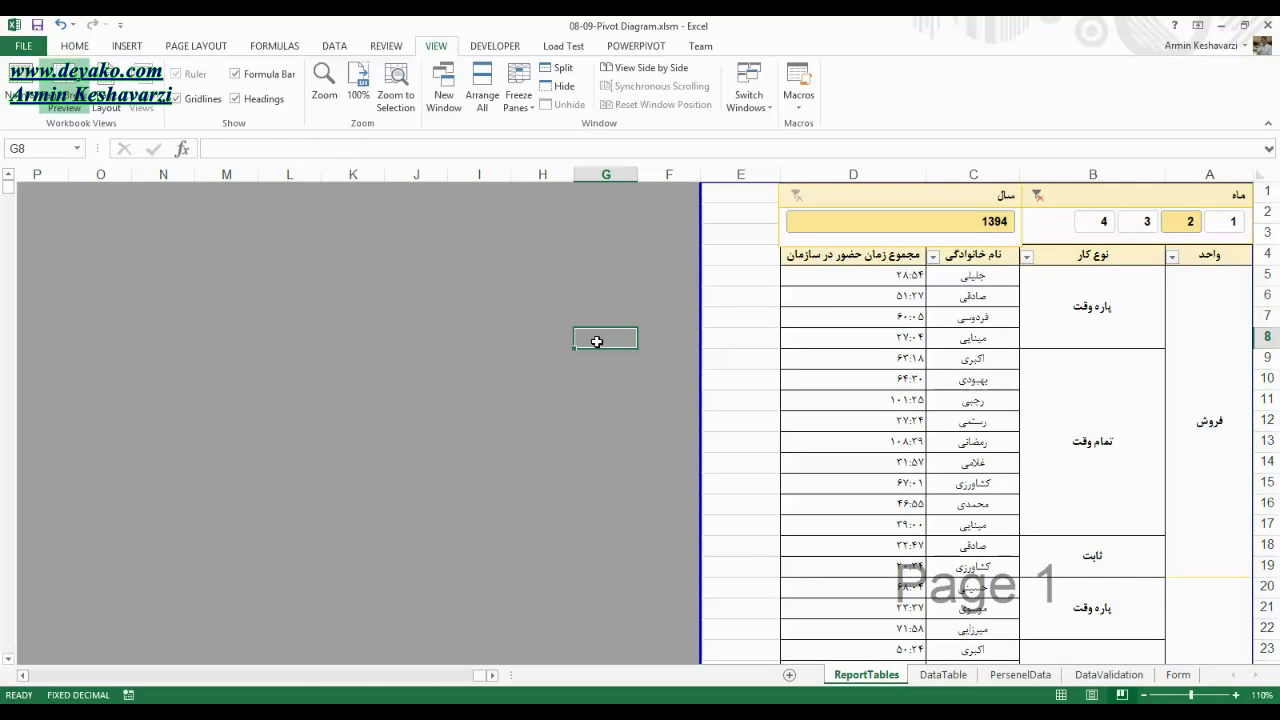
text(ییییییییییییییی)
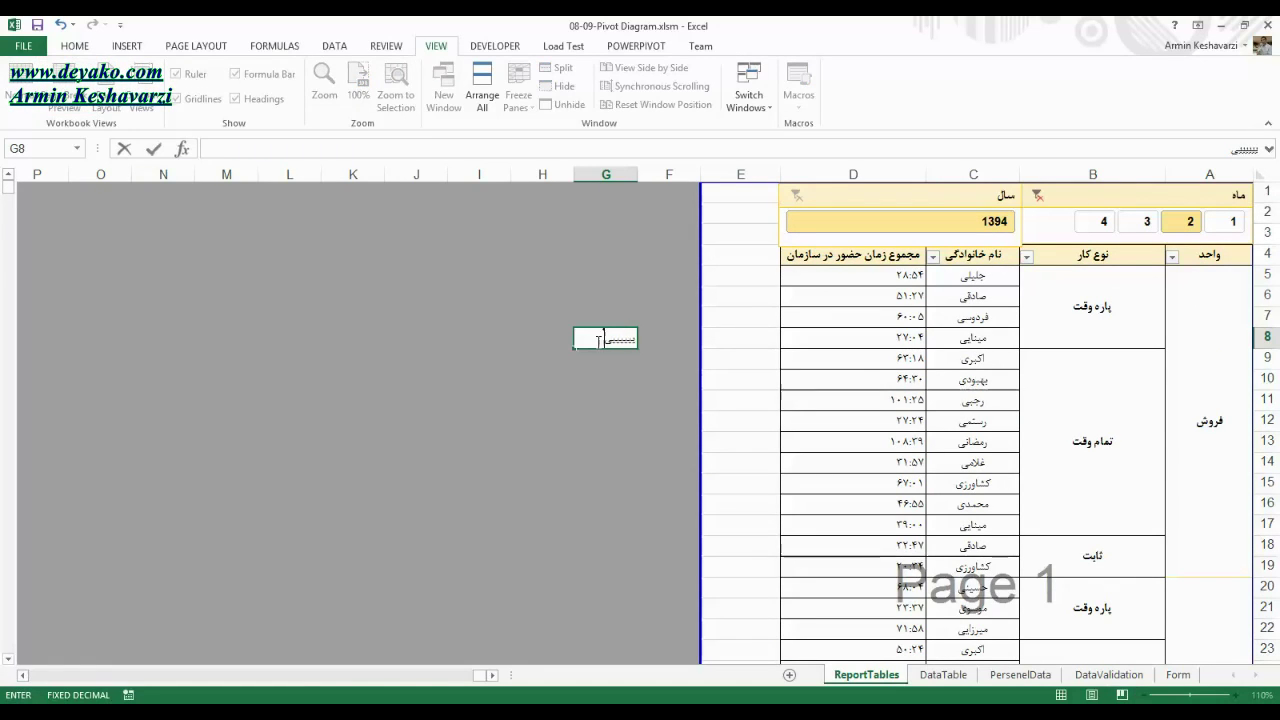
key(Return)
click(597, 341)
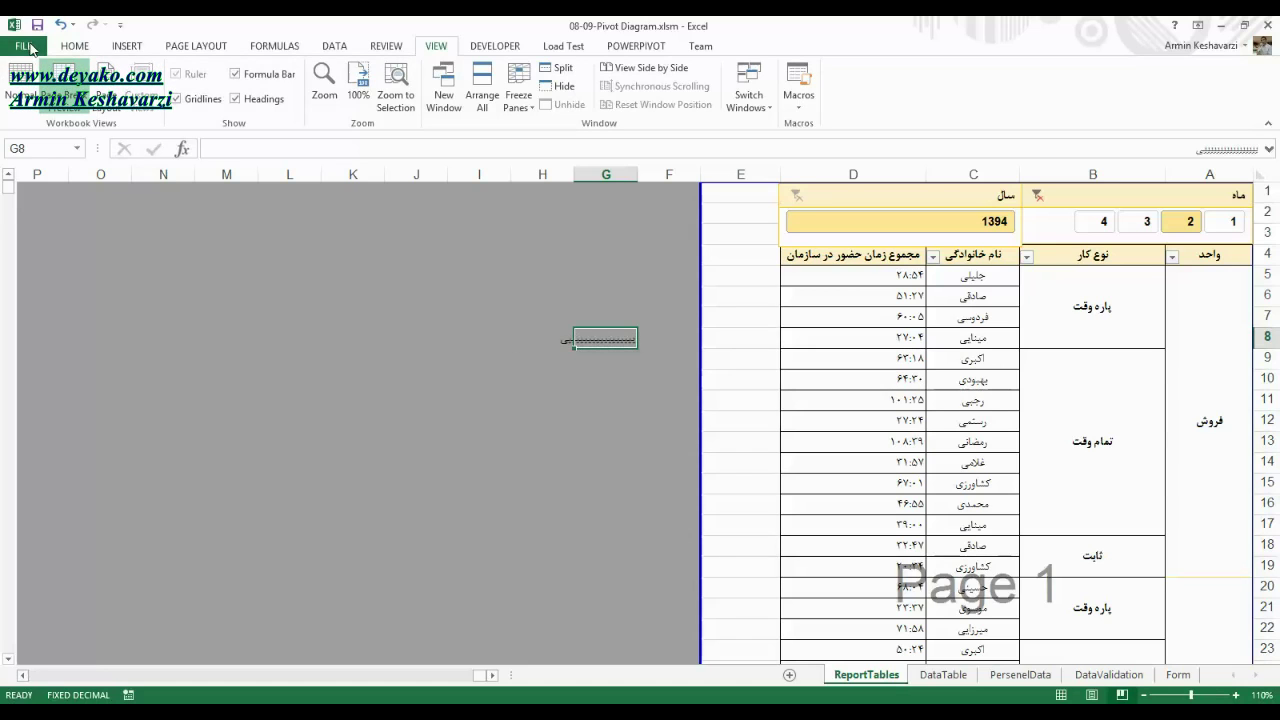
click(31, 48)
click(30, 237)
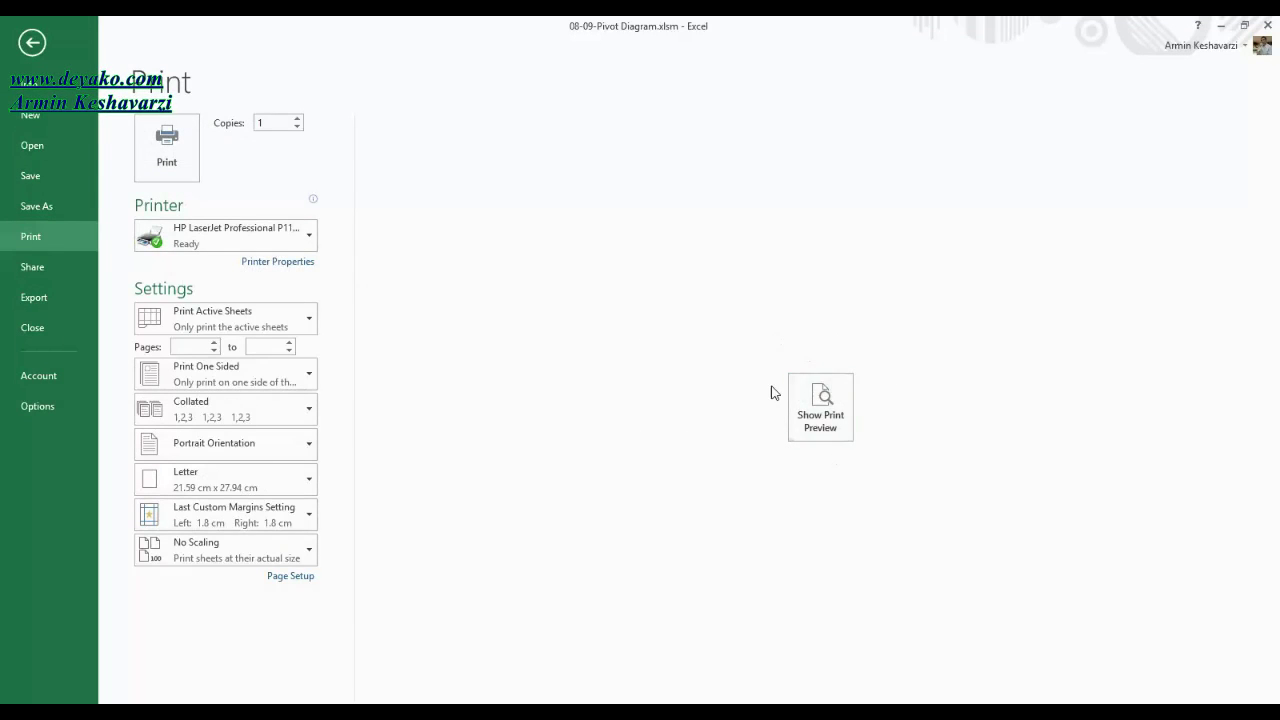
click(815, 405)
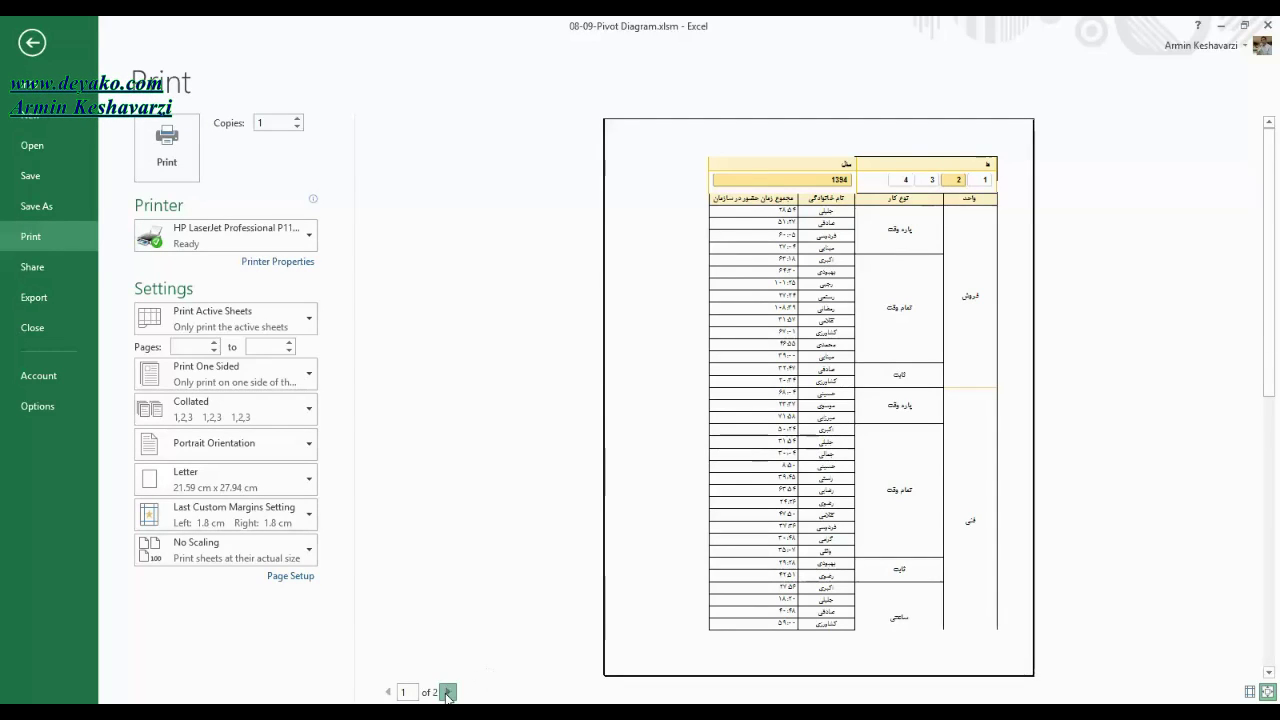
click(447, 691)
click(388, 691)
click(33, 44)
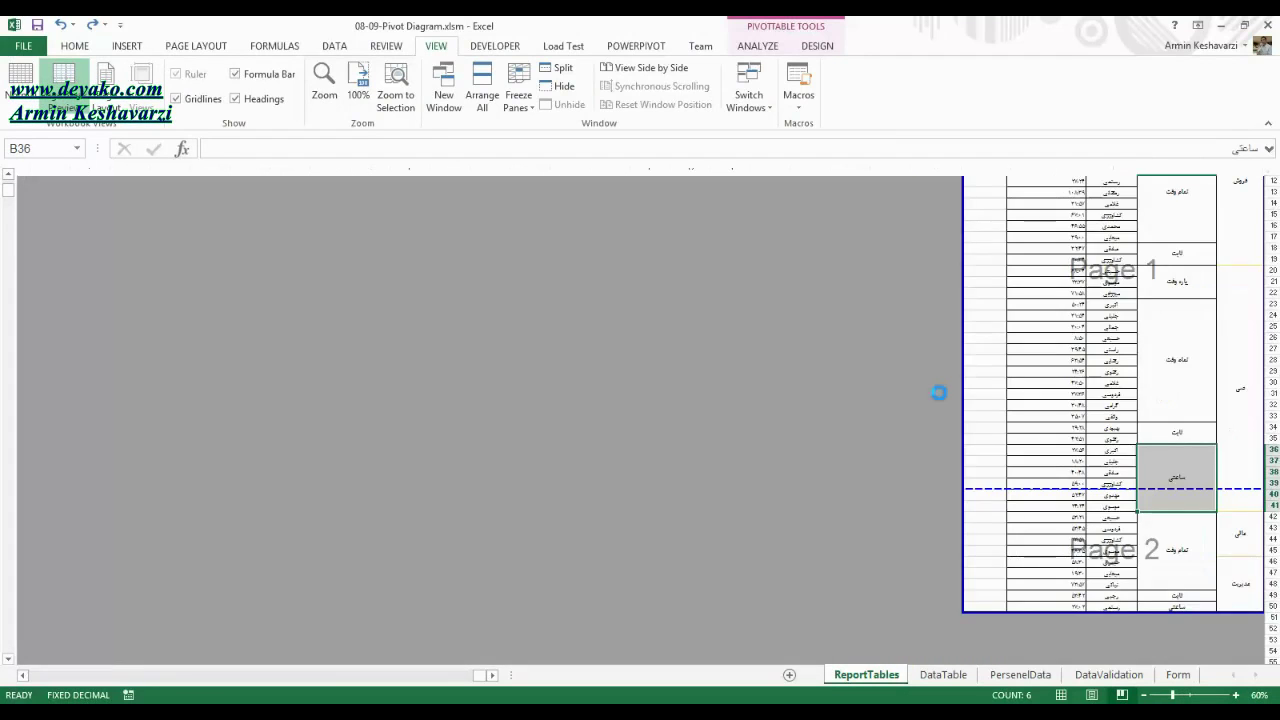
In Page Layout view, select A5 and confirm Print Titles still repeats $4:$4.
key(alt+w)
key(p)
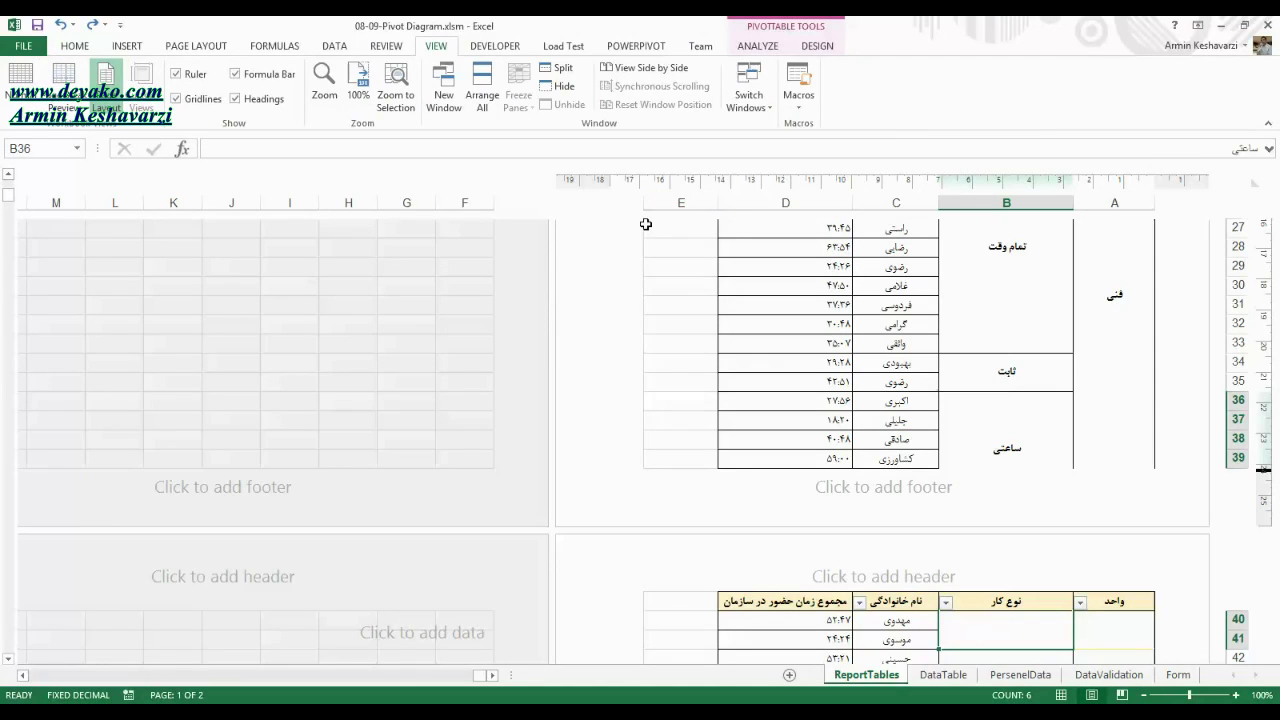
click(896, 229)
click(1114, 295)
scroll(1100, 250, up, 6)
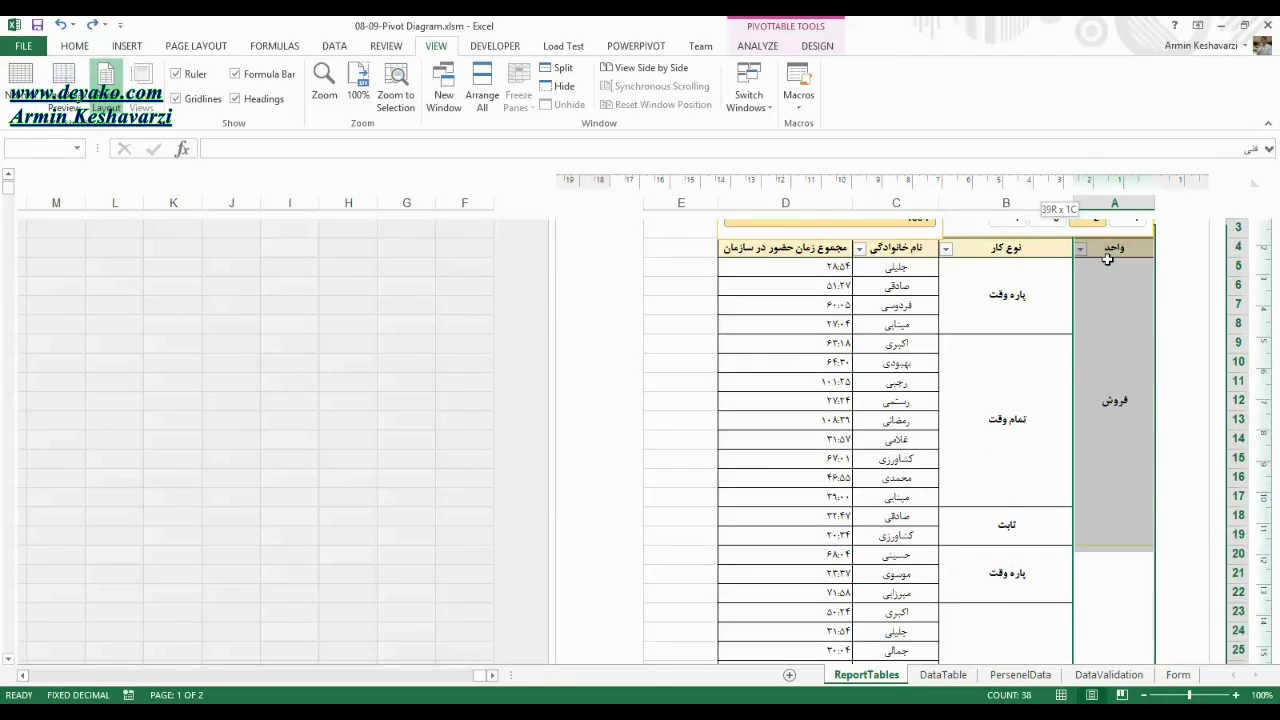
click(1091, 314)
click(203, 47)
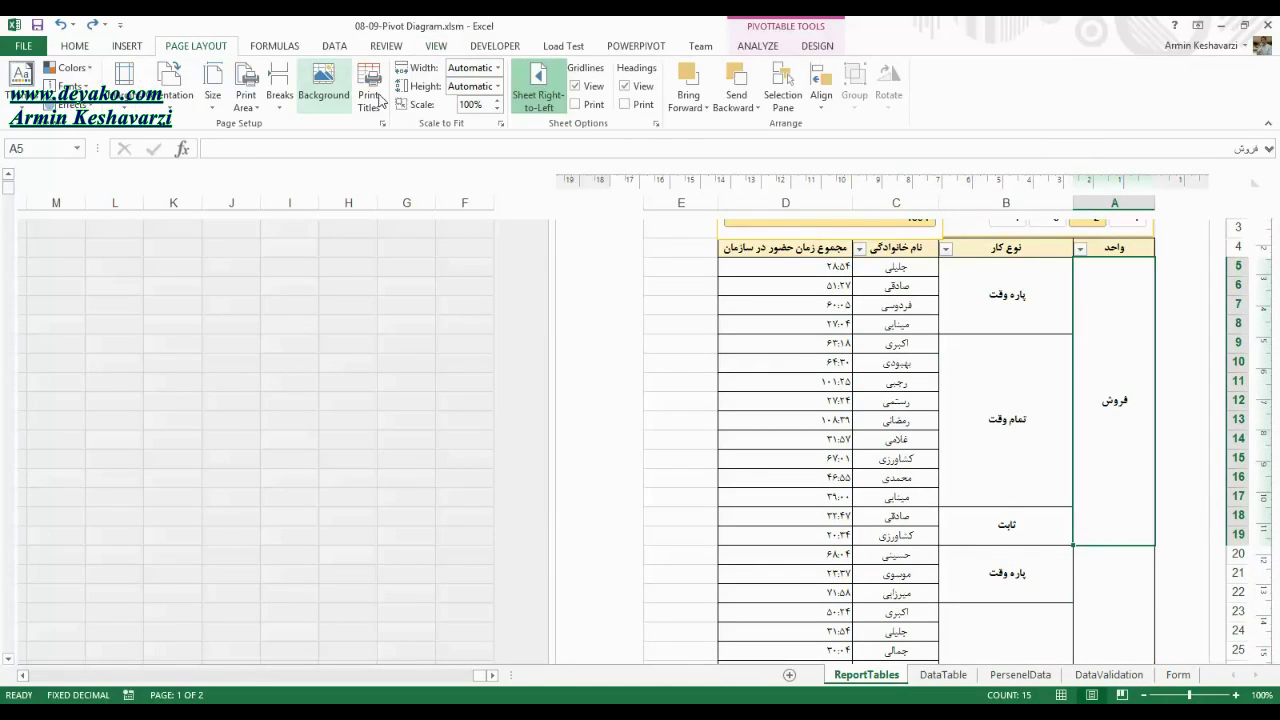
click(537, 80)
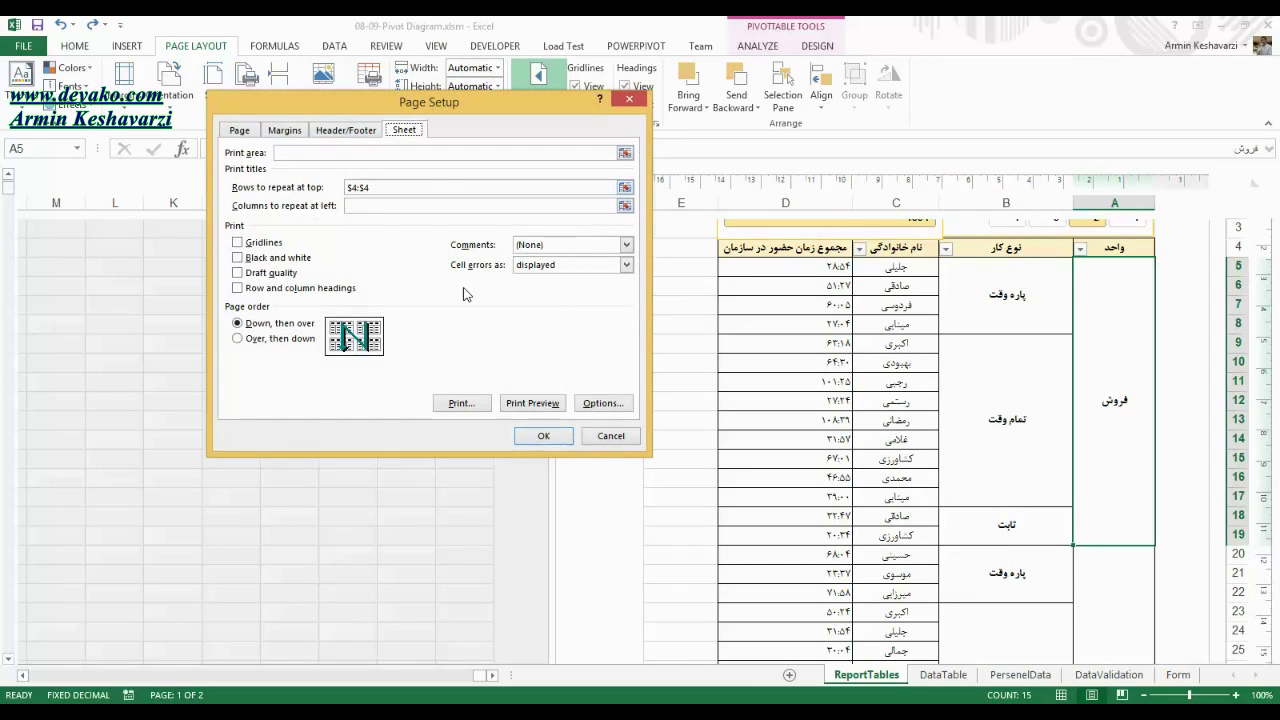
click(614, 436)
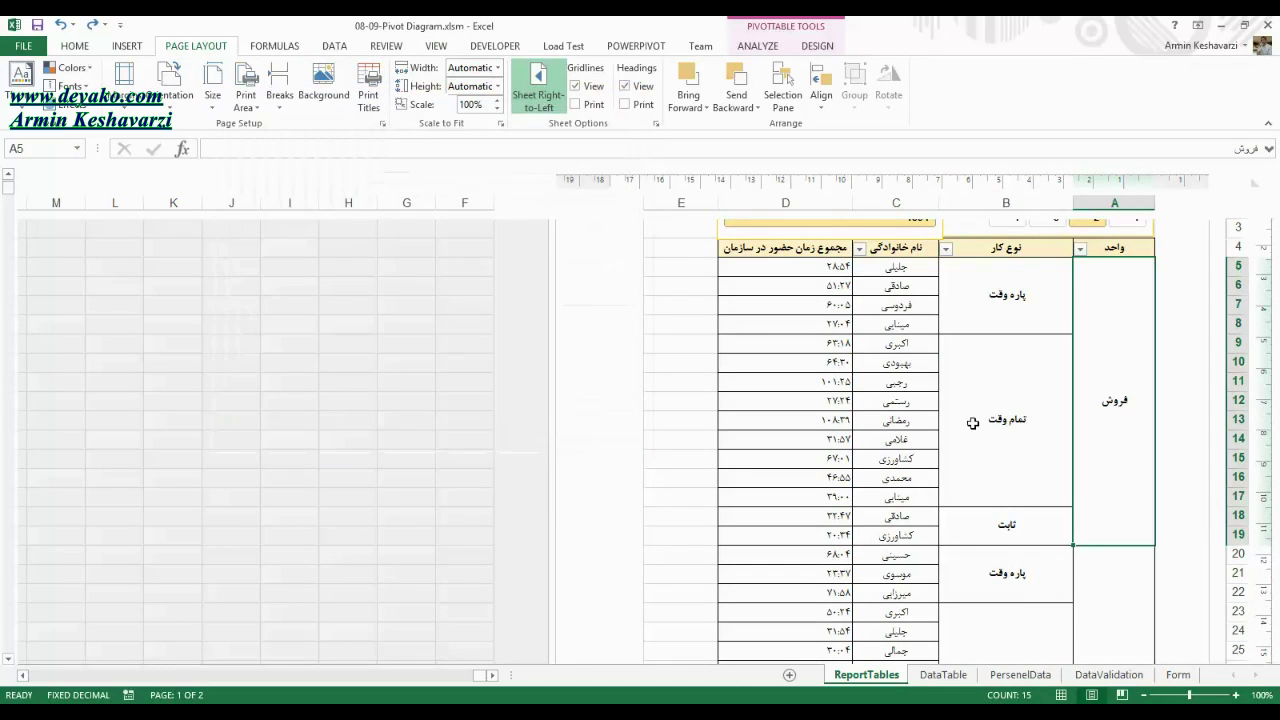
click(435, 47)
Clear the ReportTables print area.
click(63, 82)
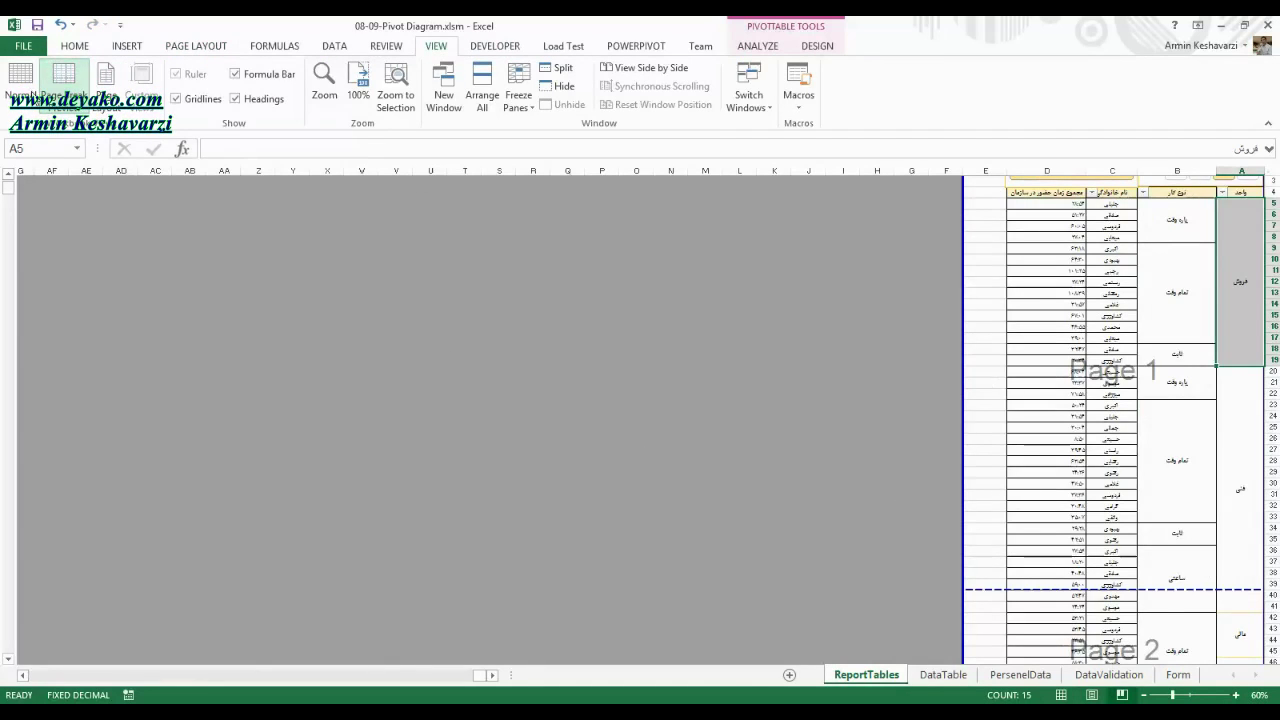
click(219, 48)
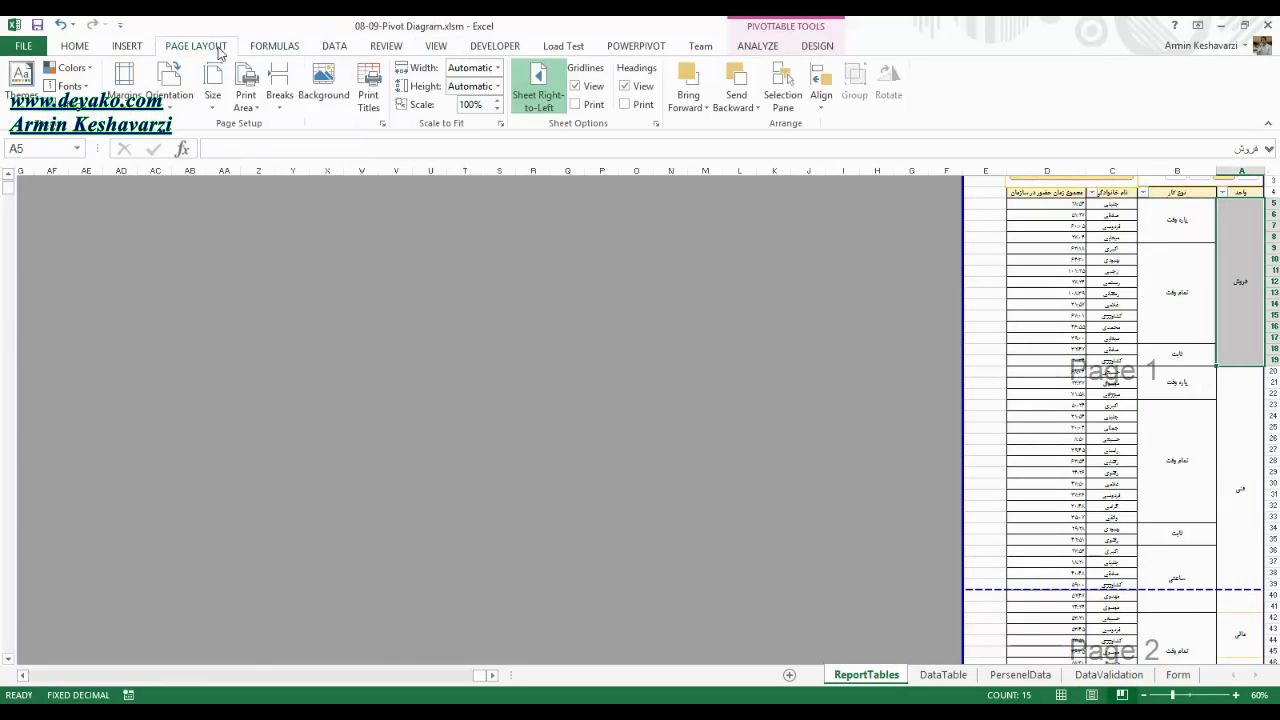
click(255, 108)
click(275, 146)
click(888, 360)
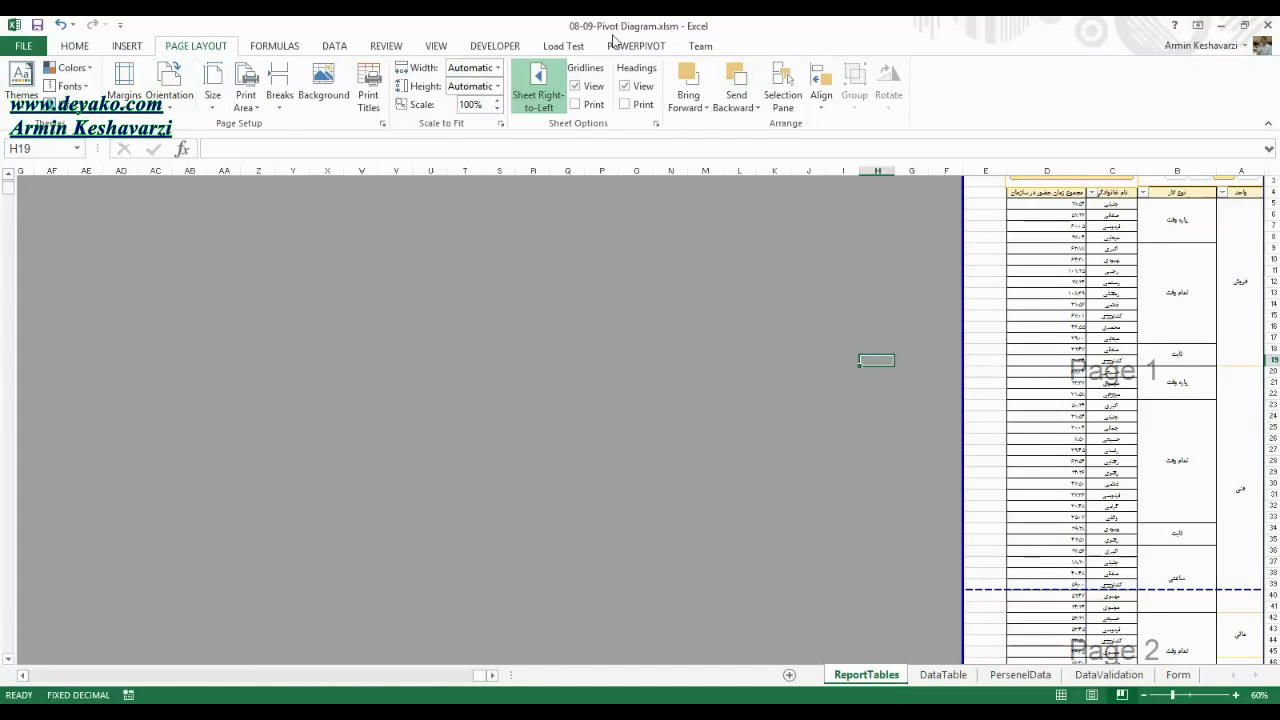
click(944, 382)
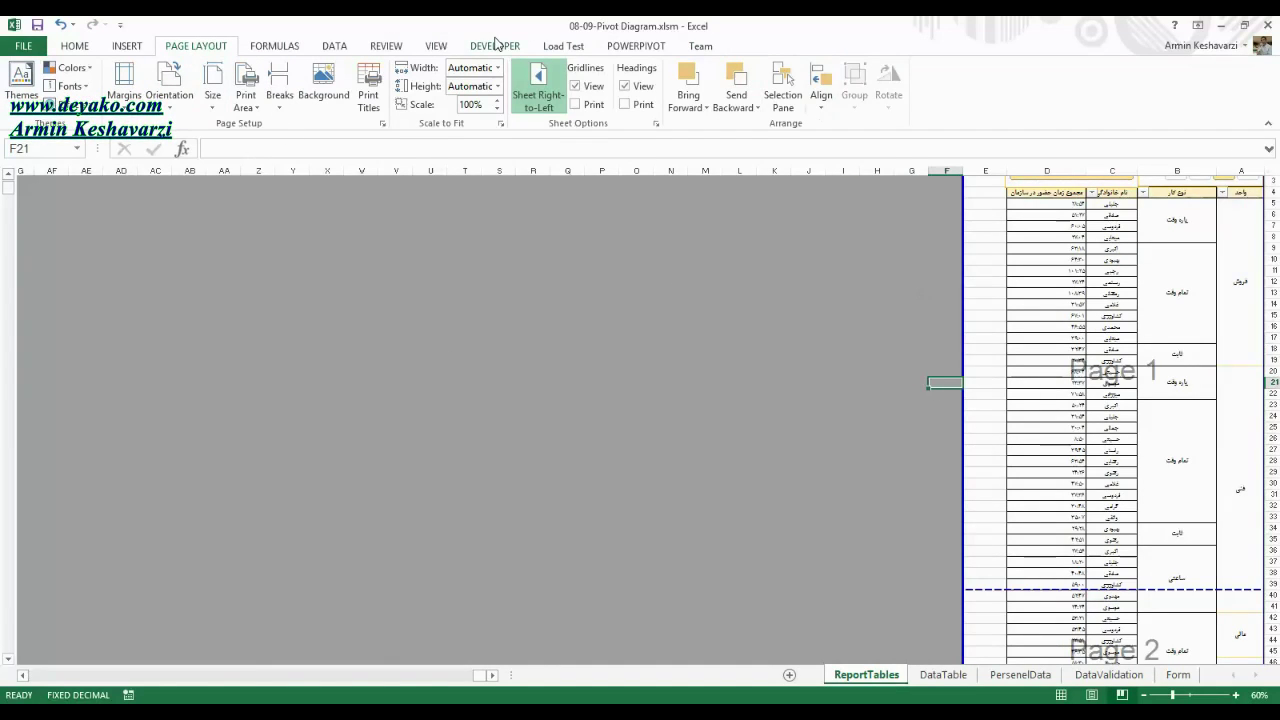
In Normal view, enter the filler text بببببببببب in cell G9.
click(436, 46)
click(20, 80)
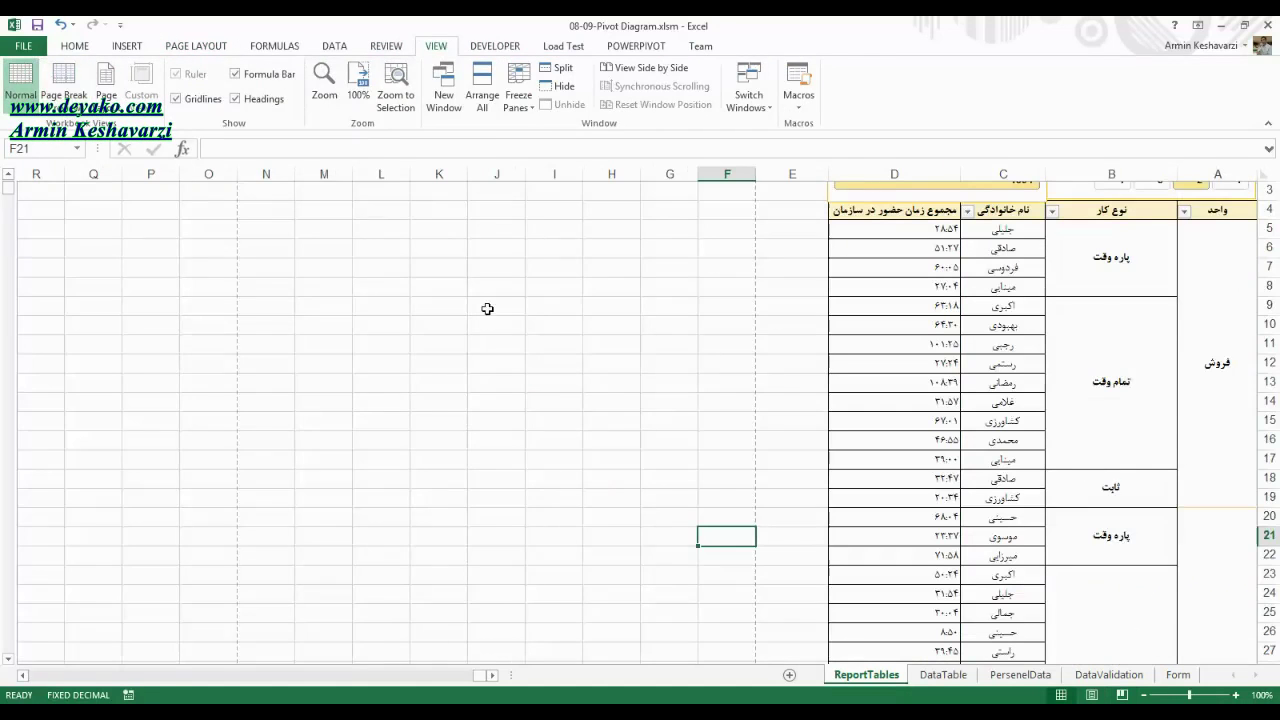
click(666, 301)
text(بببببببببب)
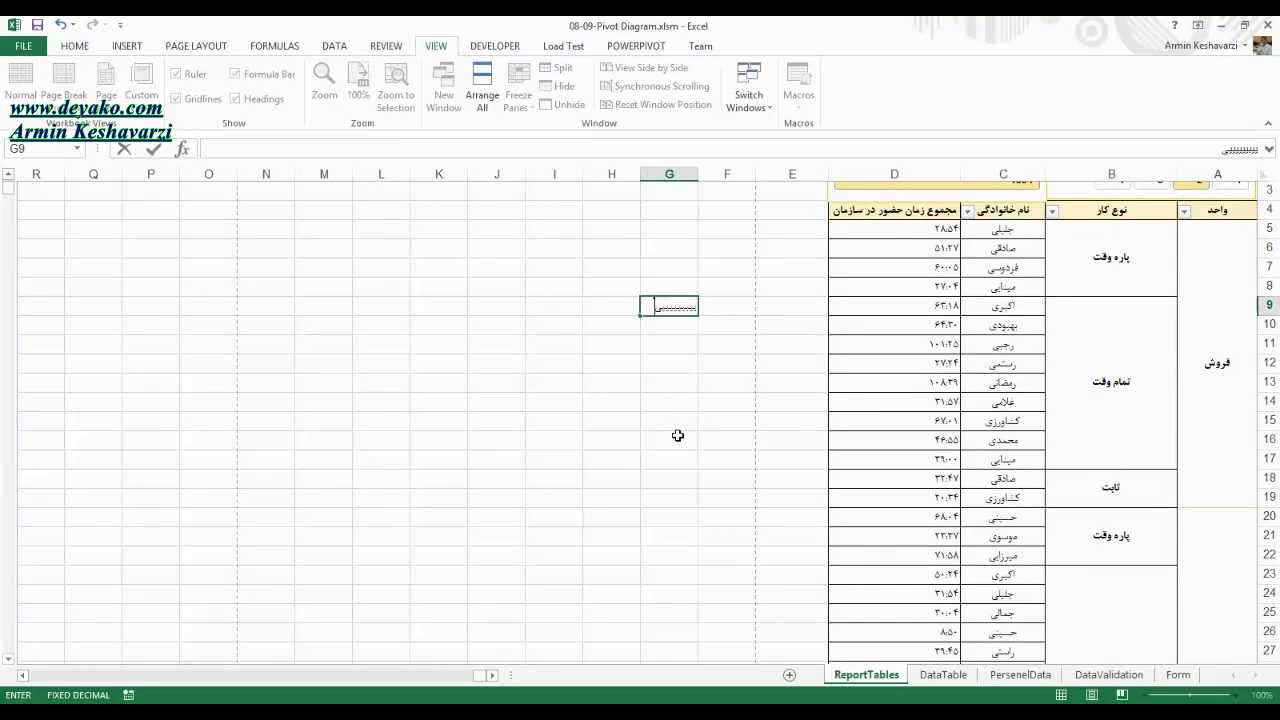
click(678, 435)
click(671, 268)
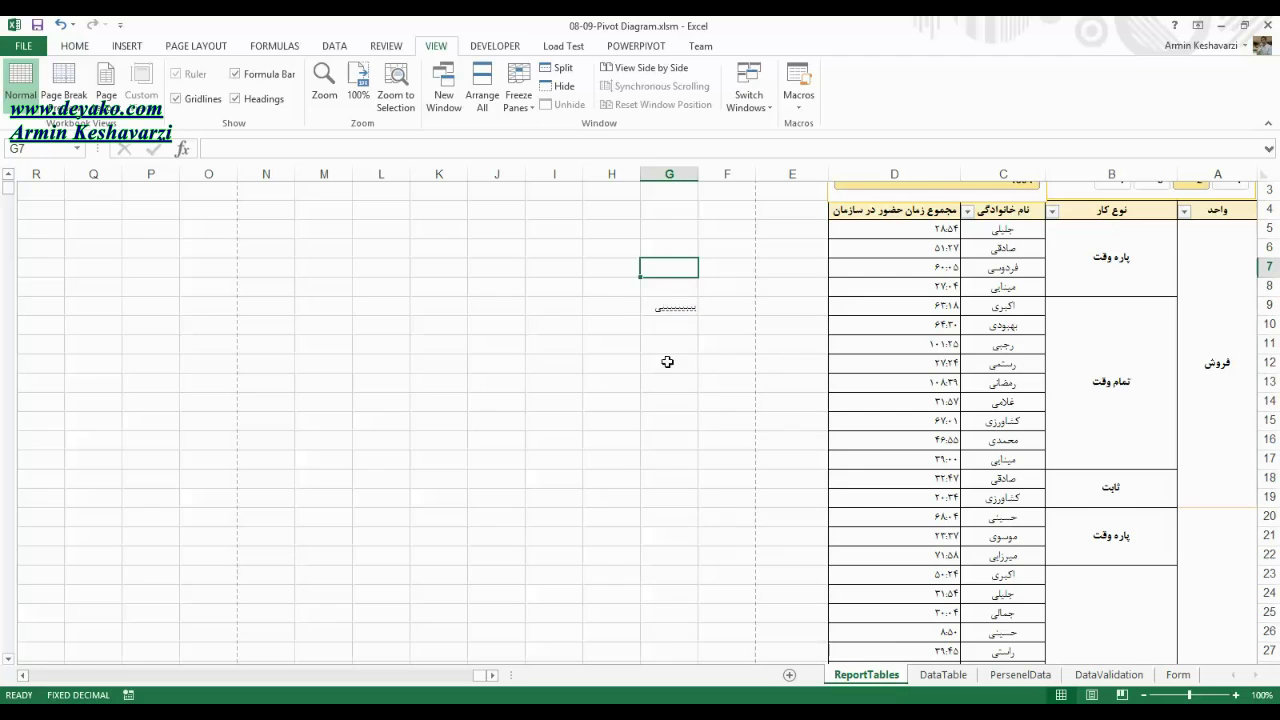
Return to Page Break Preview at 110% zoom to see the column G text as Page 3.
click(106, 82)
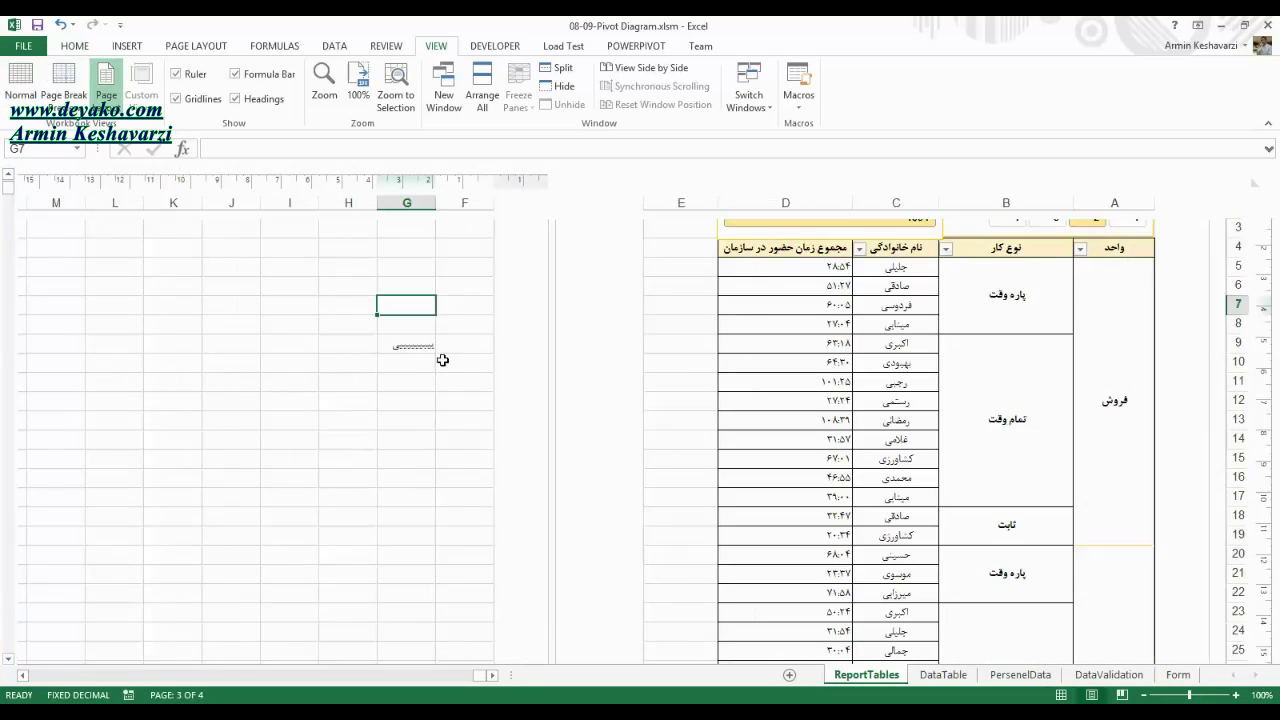
click(432, 366)
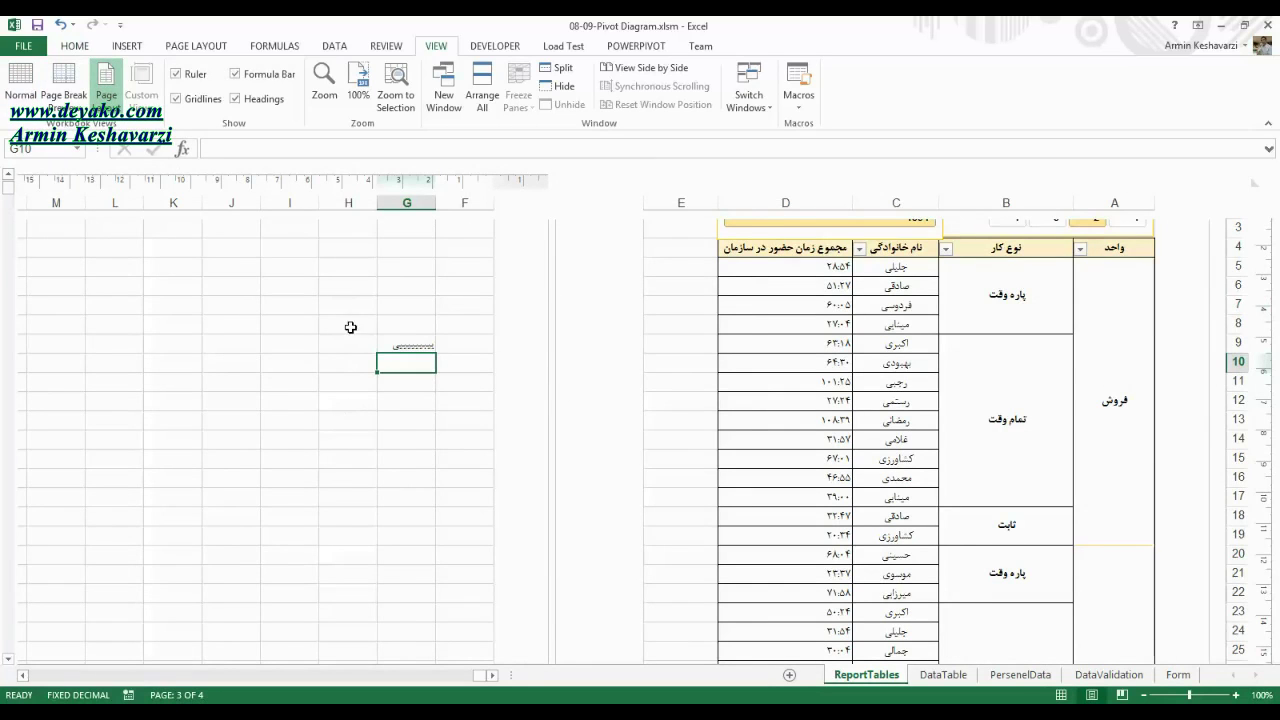
click(398, 345)
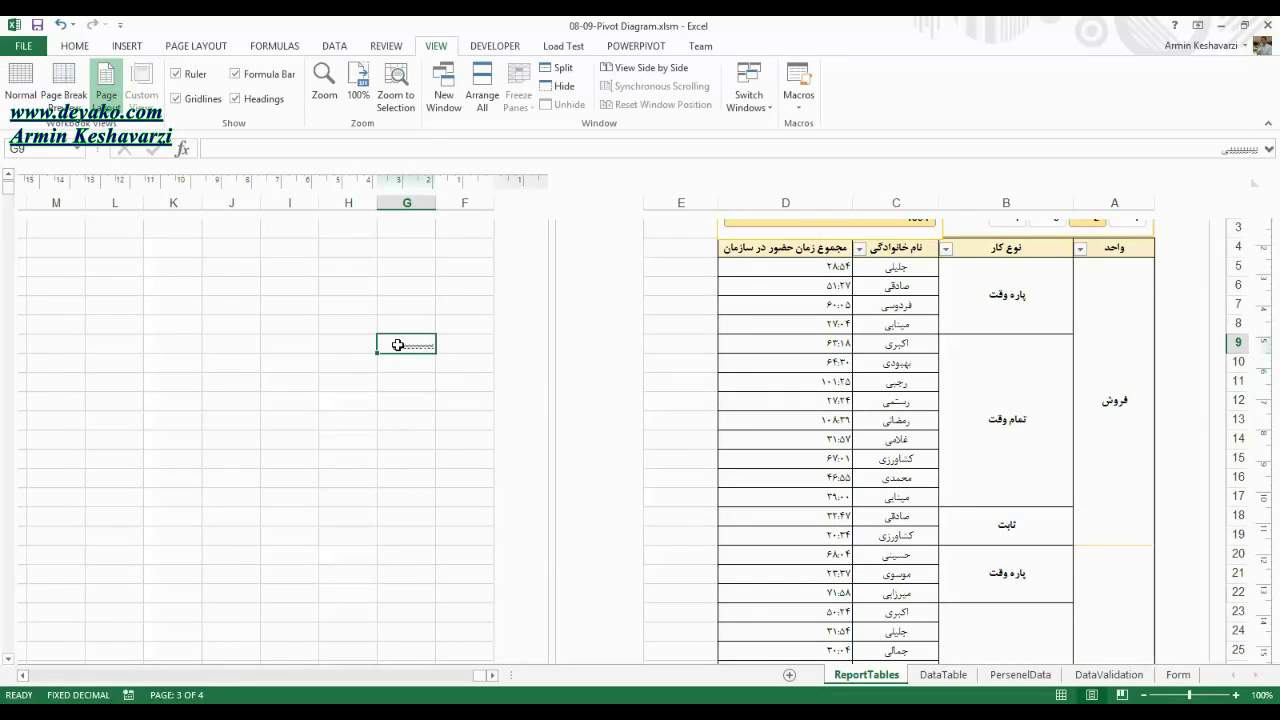
click(63, 85)
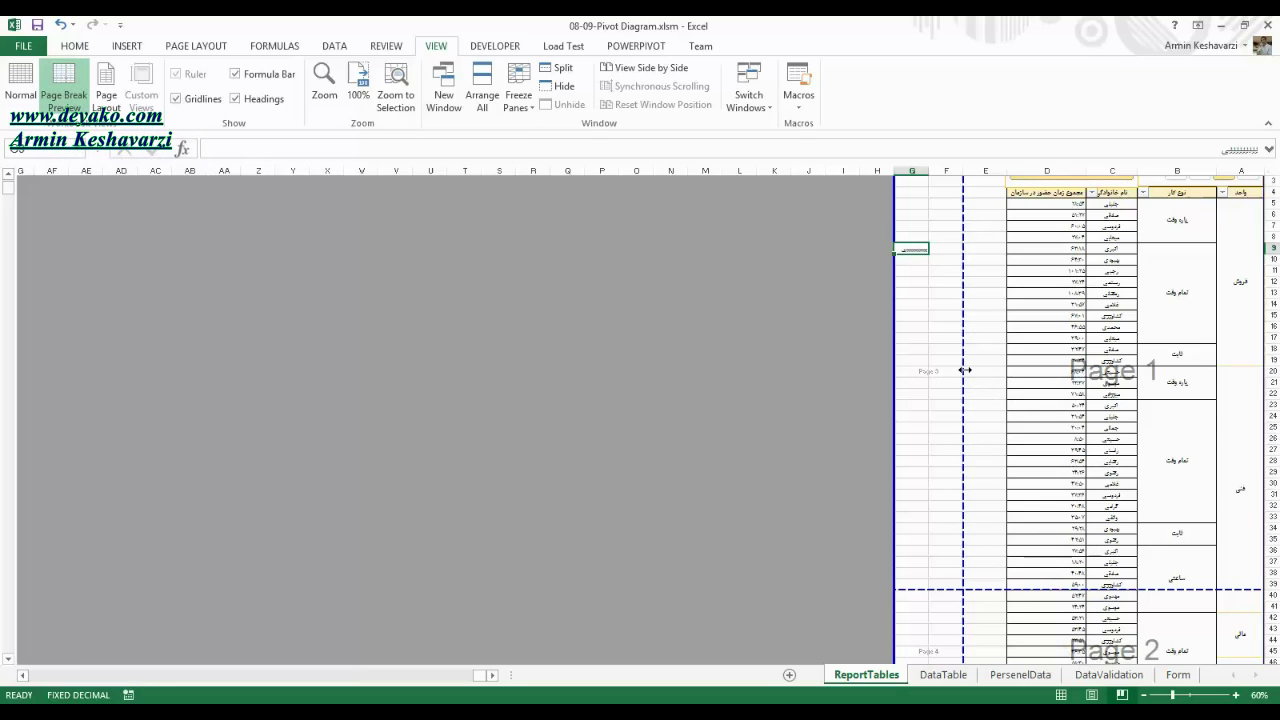
click(1237, 697)
click(1237, 697)
click(1237, 697)
click(1237, 697)
click(1237, 697)
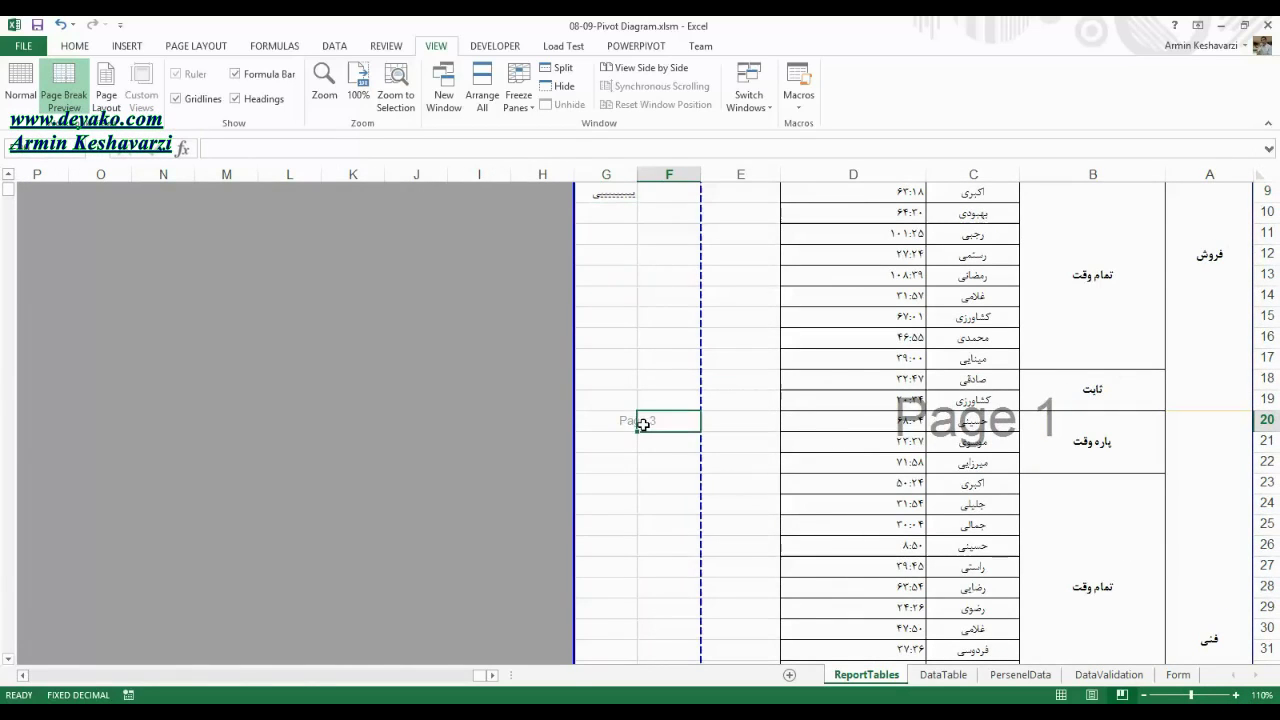
click(910, 417)
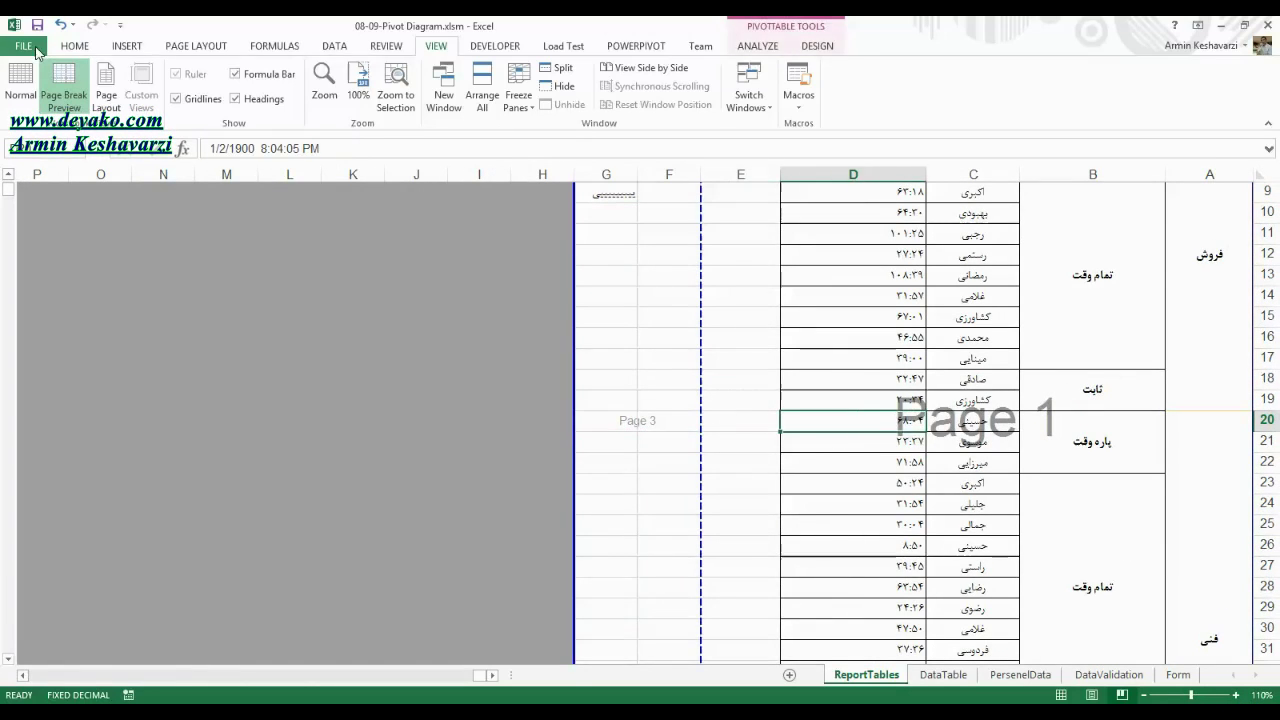
Page through the 4-page print preview, noting page 3 holds only the filler, then select C17.
click(75, 46)
click(23, 46)
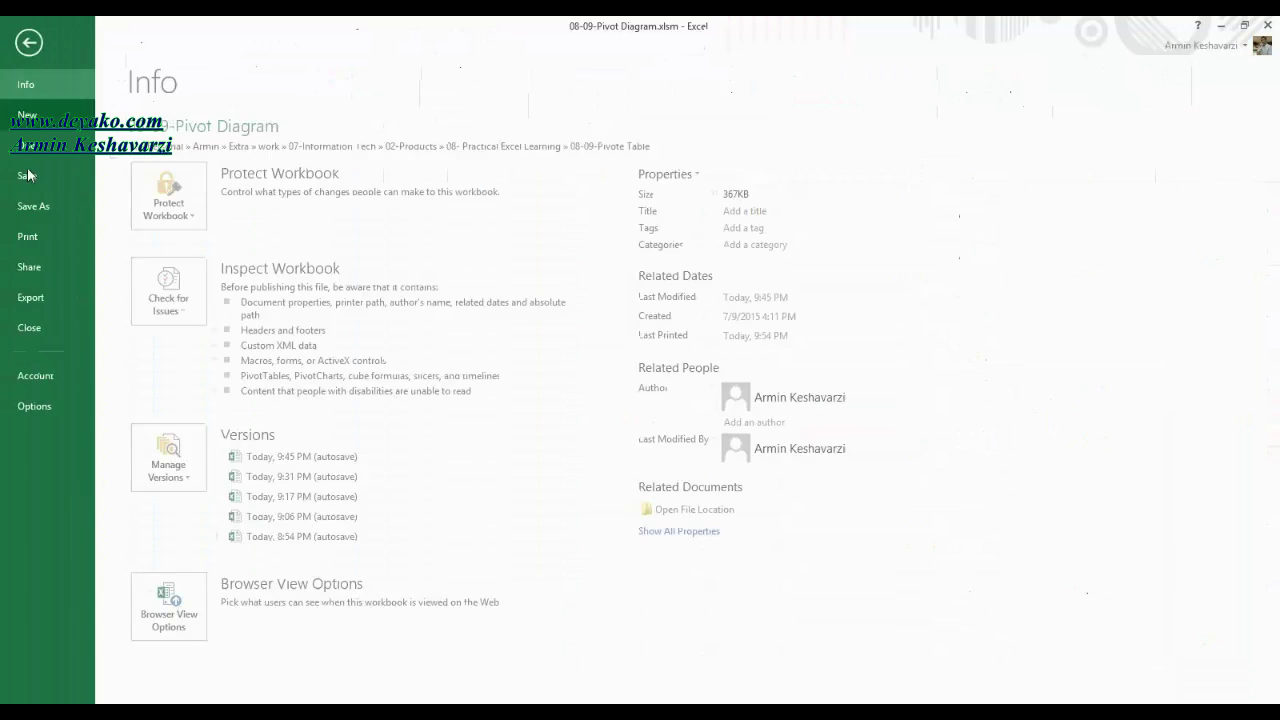
click(28, 236)
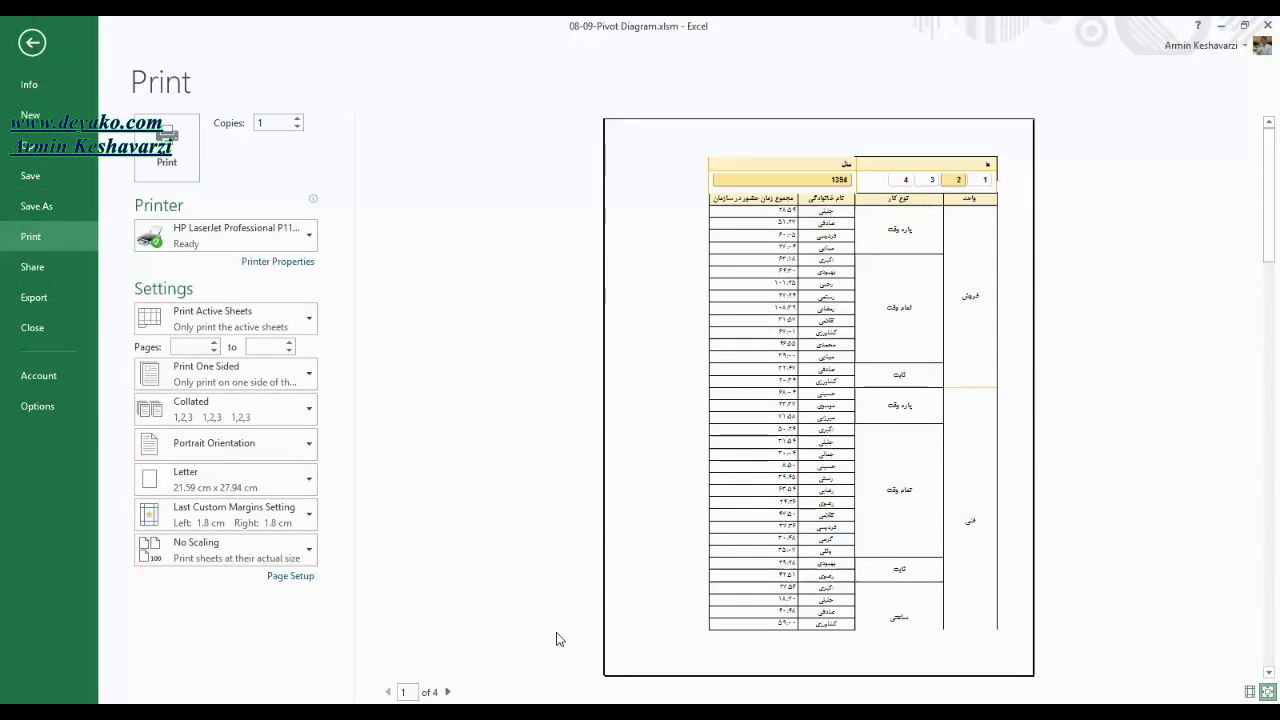
click(447, 692)
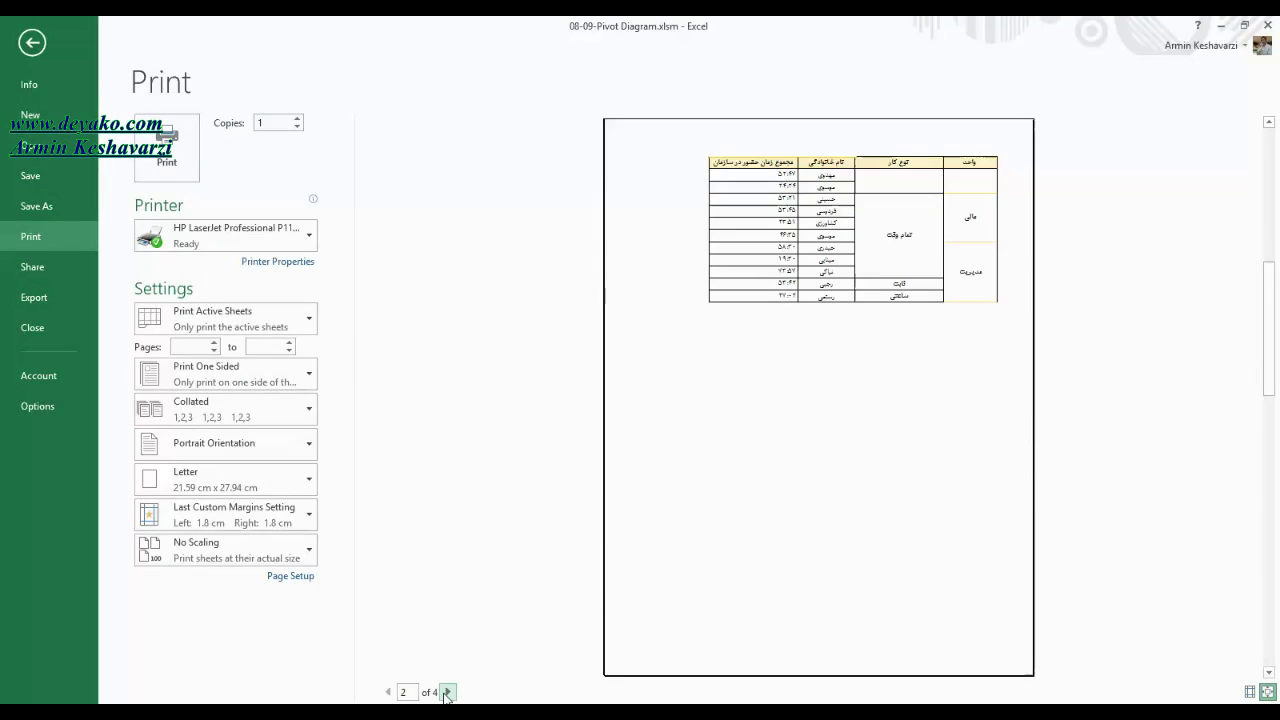
click(447, 692)
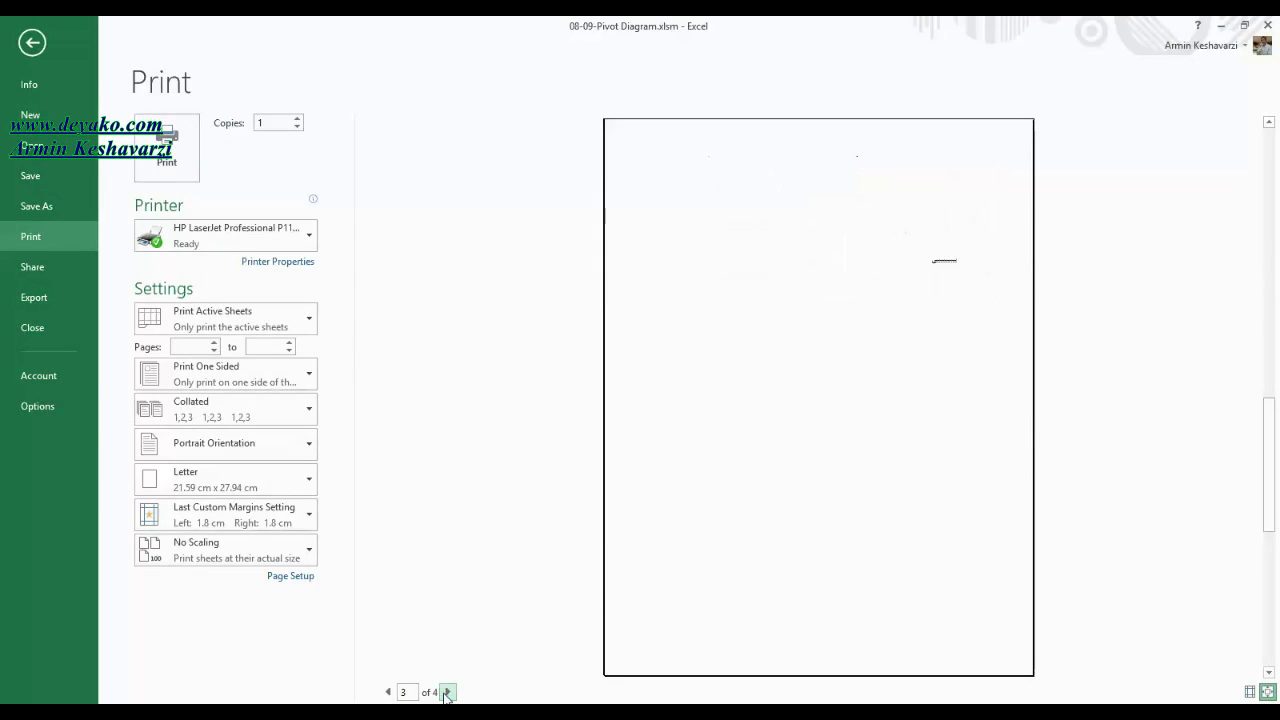
click(447, 692)
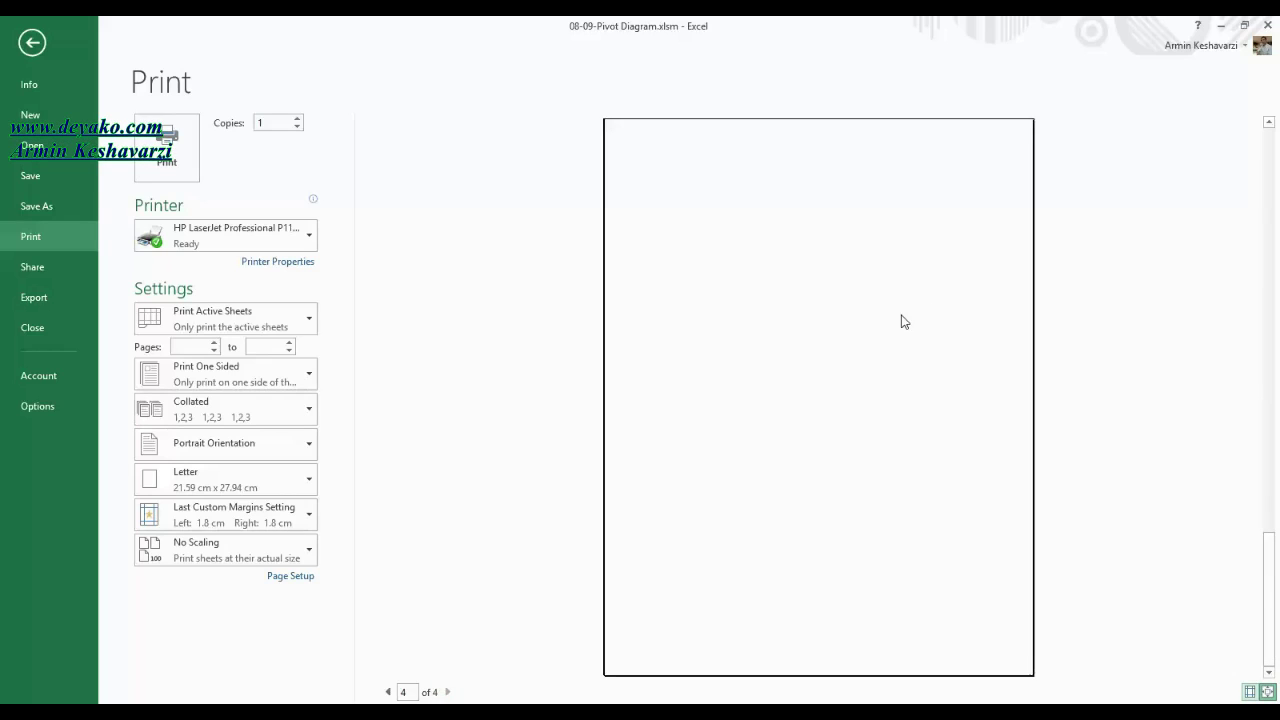
click(388, 692)
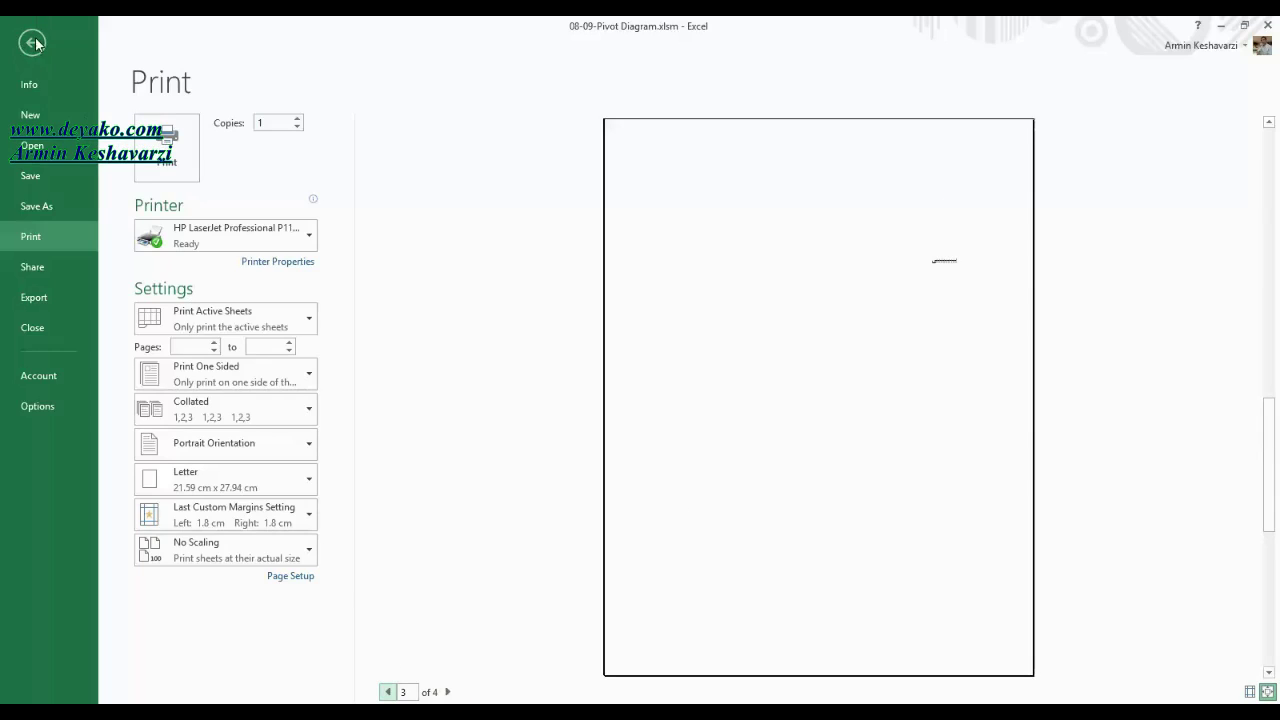
click(33, 42)
click(928, 359)
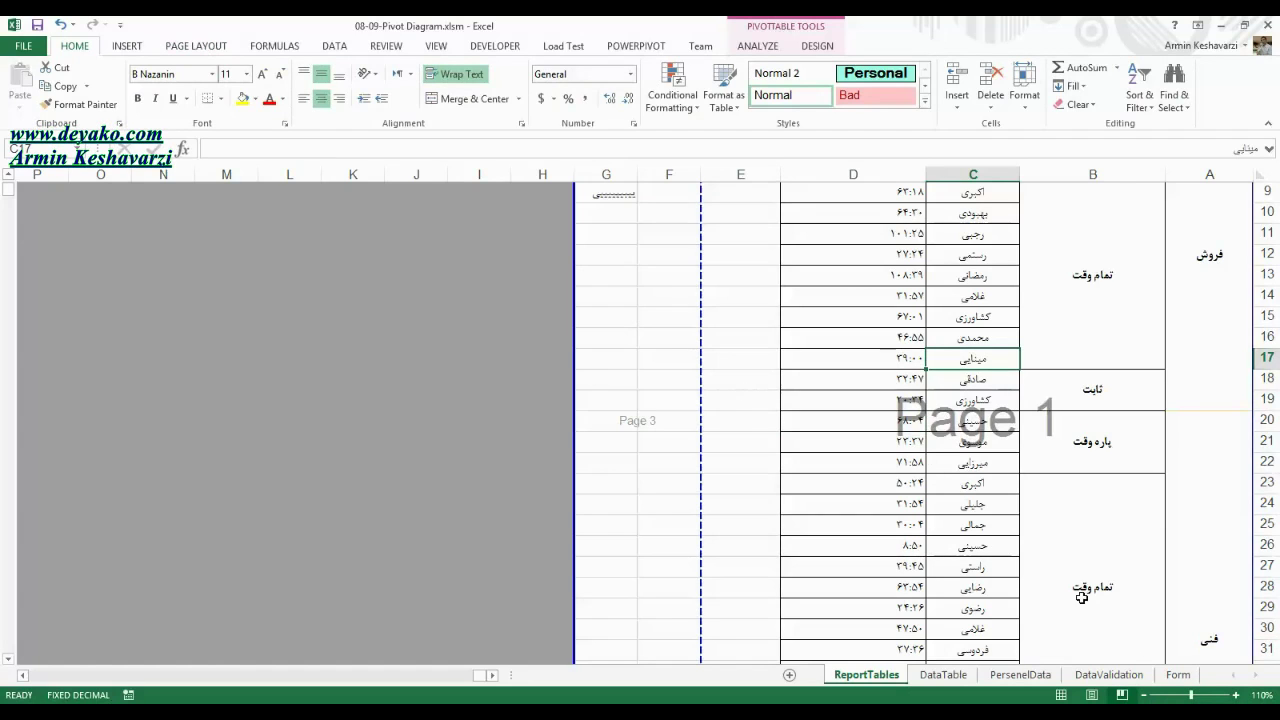
Pull the ReportTables print-area border back from column H to column D and widen column B.
click(1143, 697)
click(1143, 697)
click(1143, 697)
click(1143, 697)
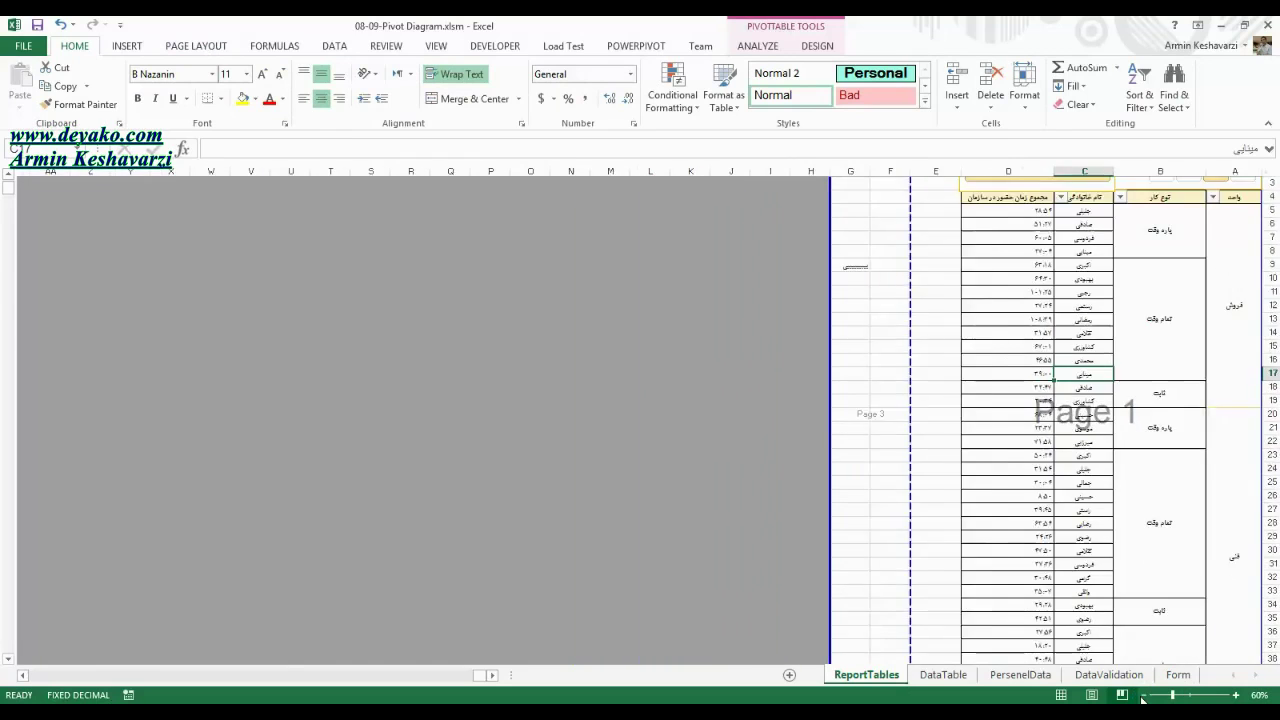
click(1143, 697)
drag(897, 292, 986, 297)
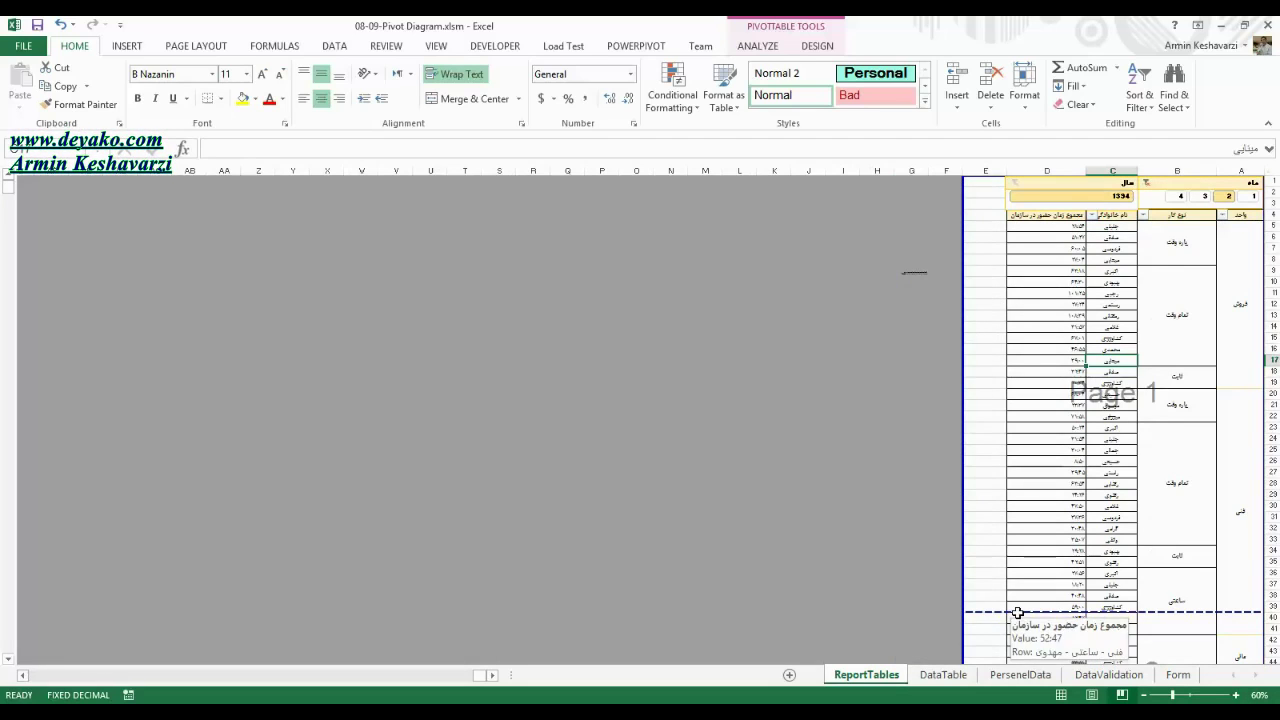
click(994, 284)
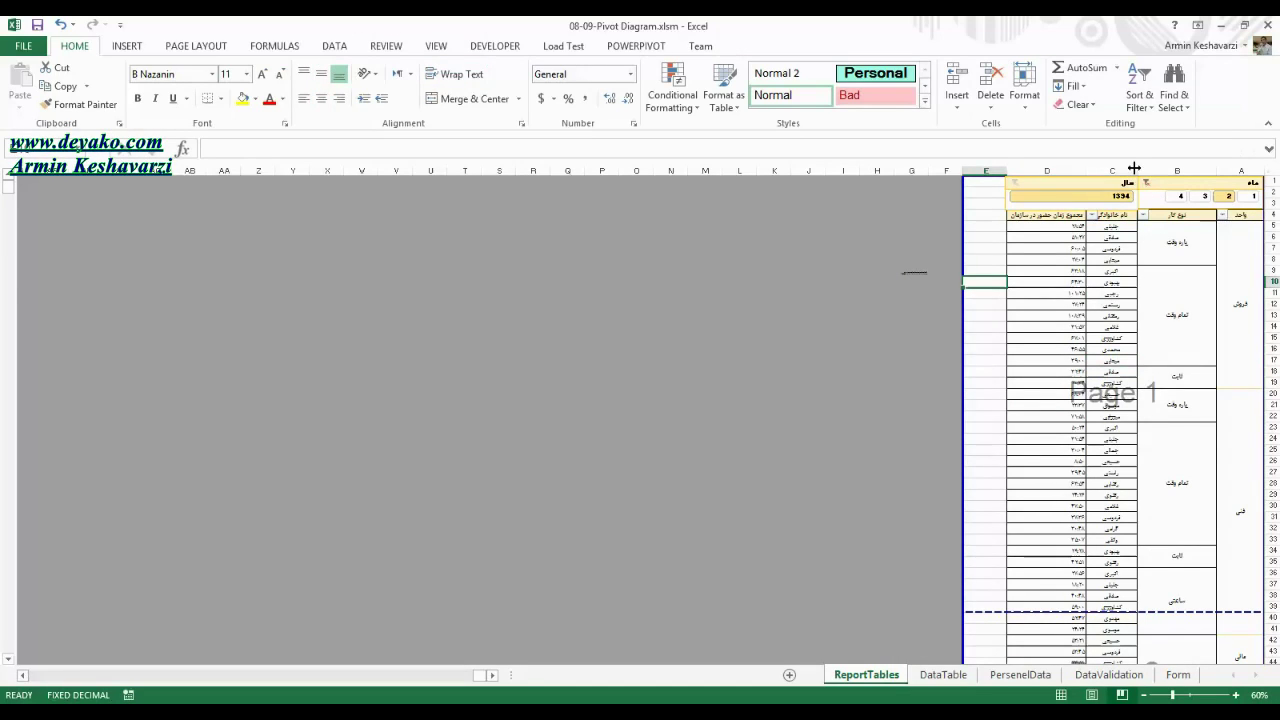
drag(1137, 170, 1112, 166)
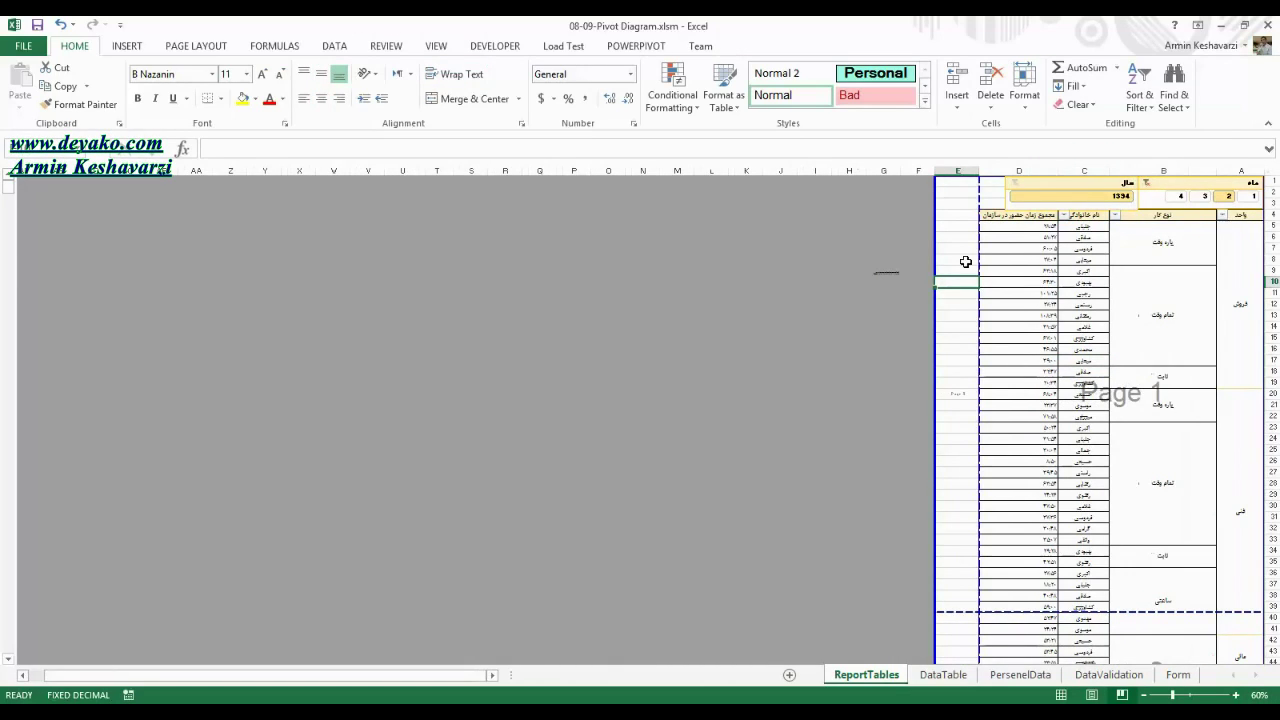
click(978, 306)
drag(978, 306, 979, 306)
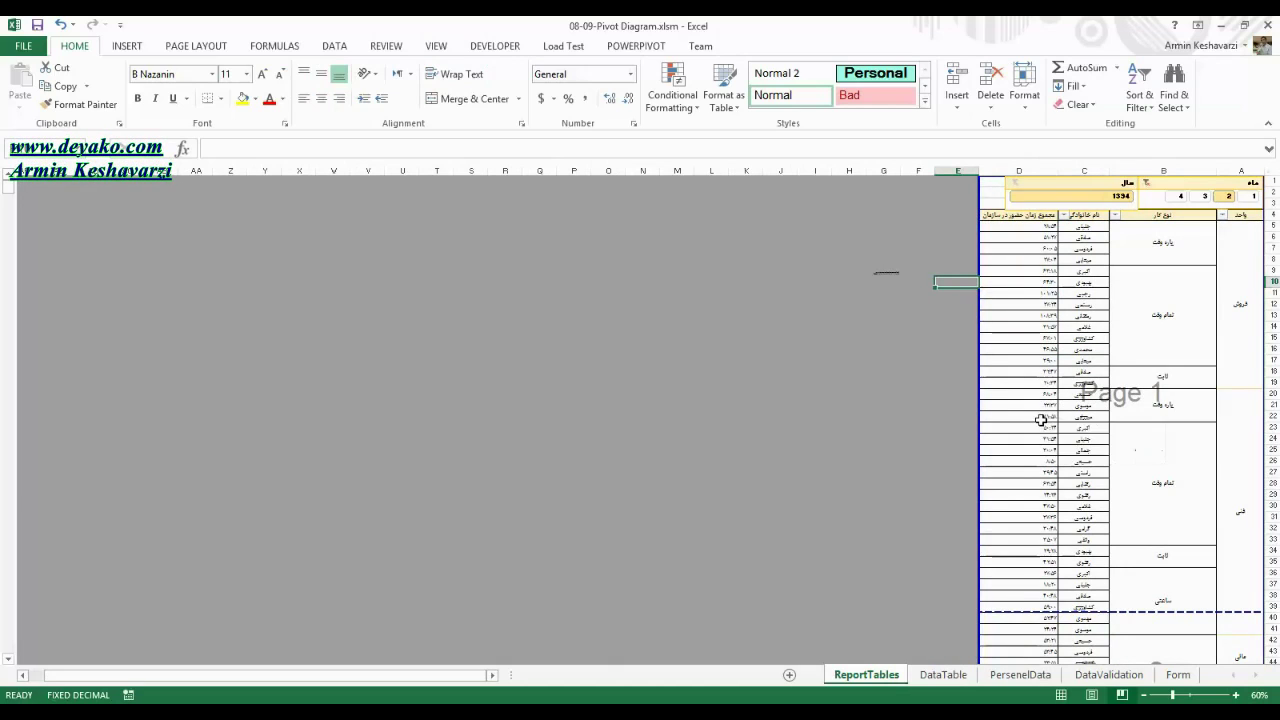
Check the two-page print preview, paging to page 2 and back, then return to the sheet.
click(23, 46)
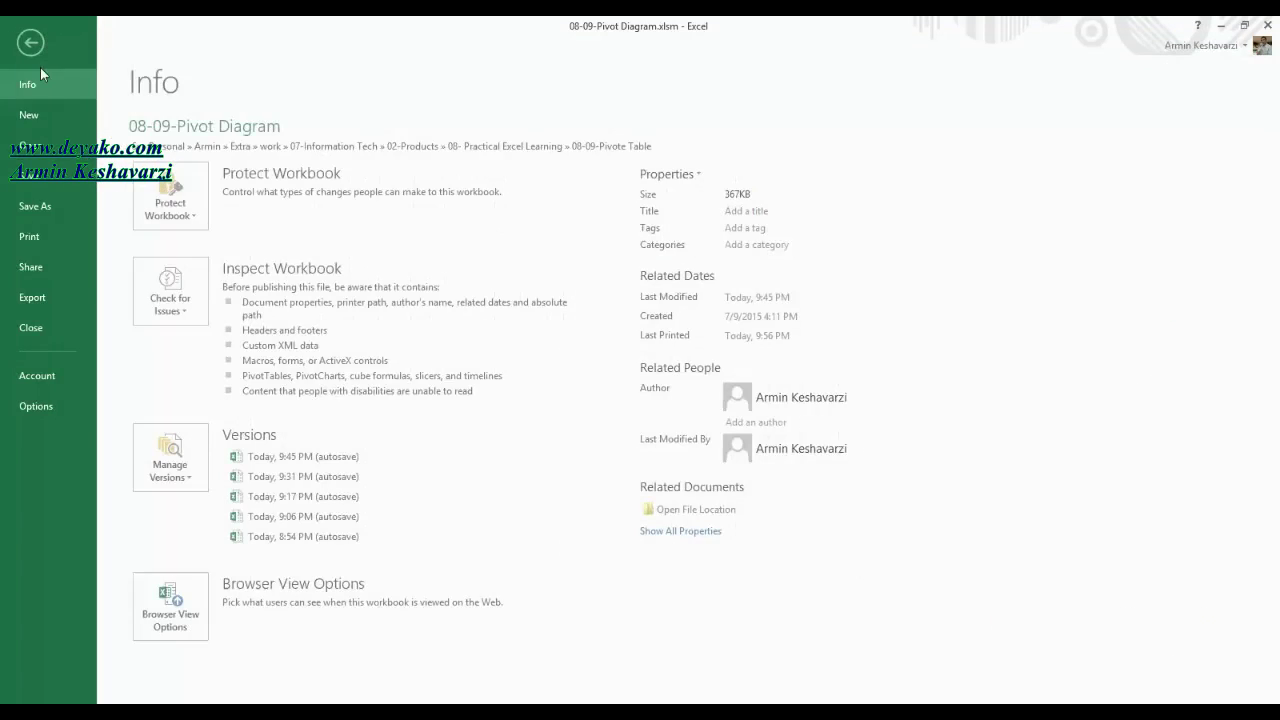
click(36, 234)
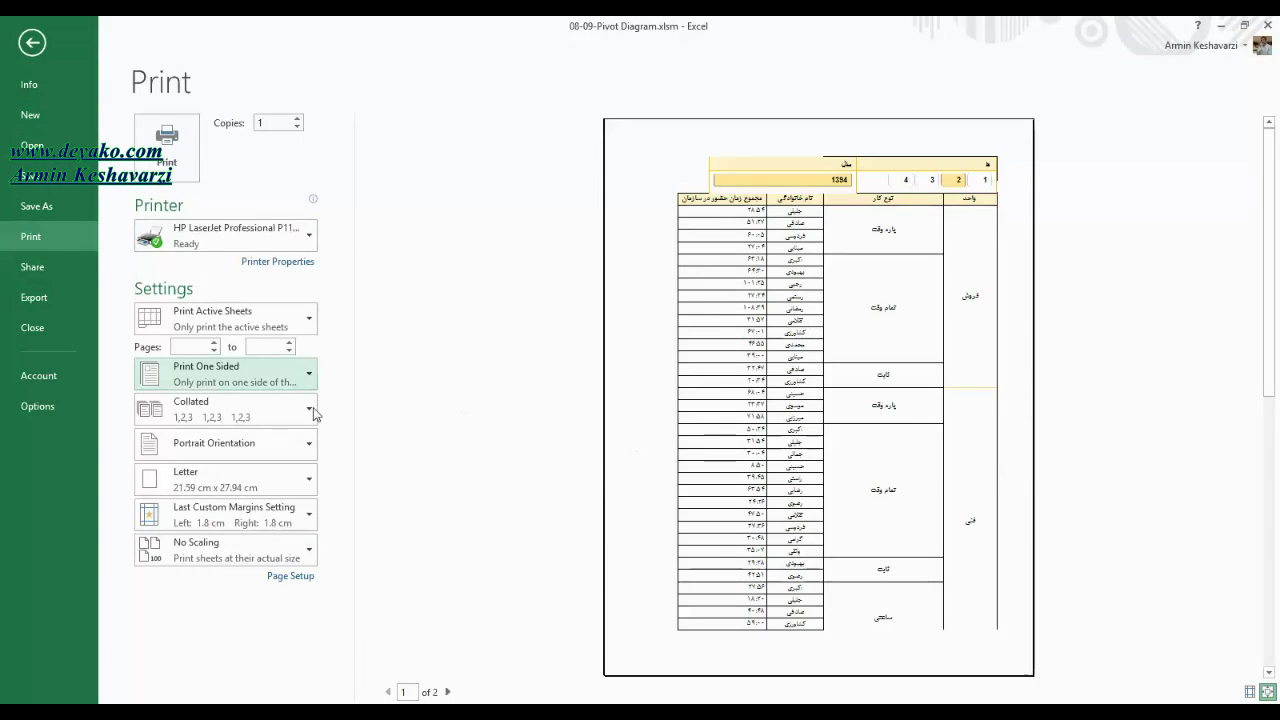
click(448, 691)
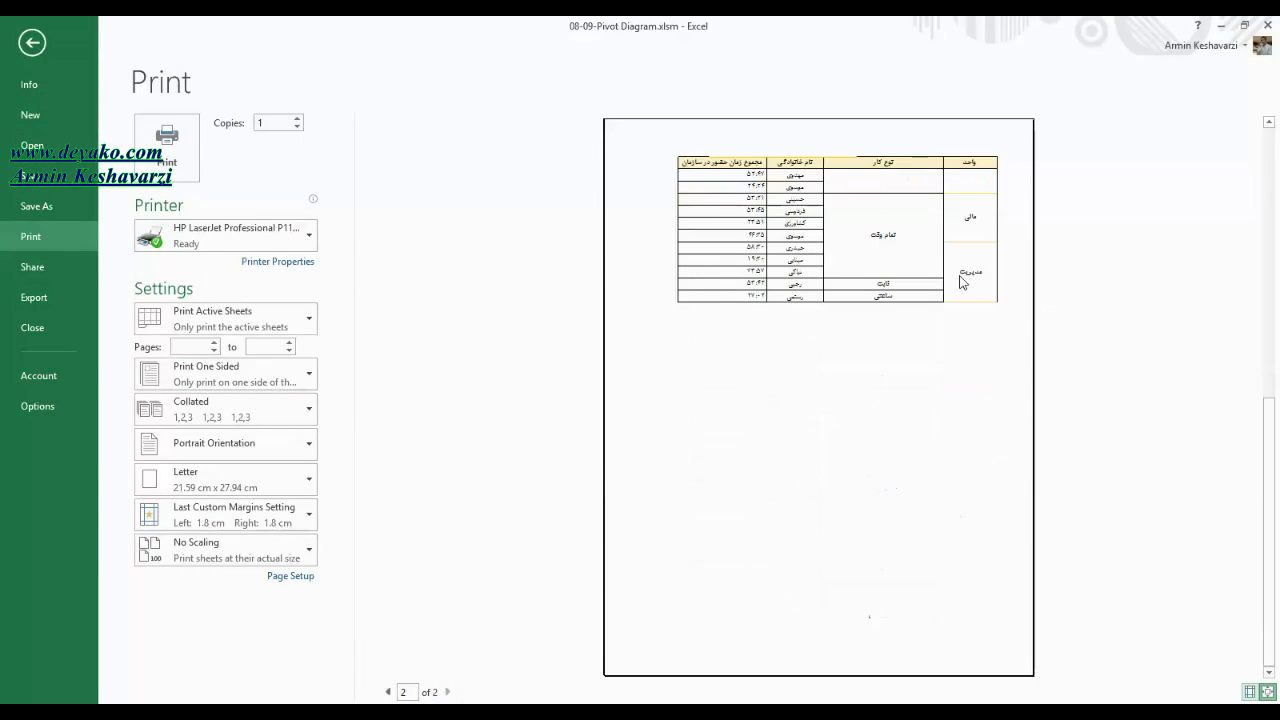
click(388, 691)
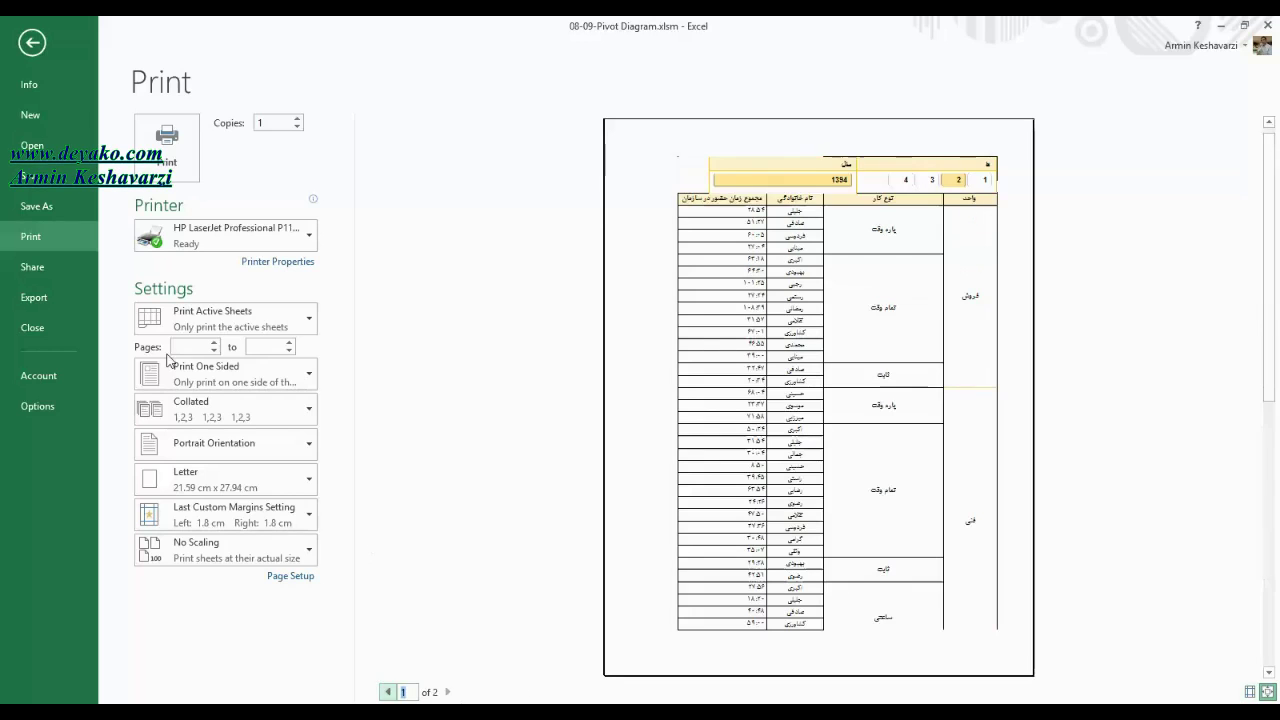
click(20, 52)
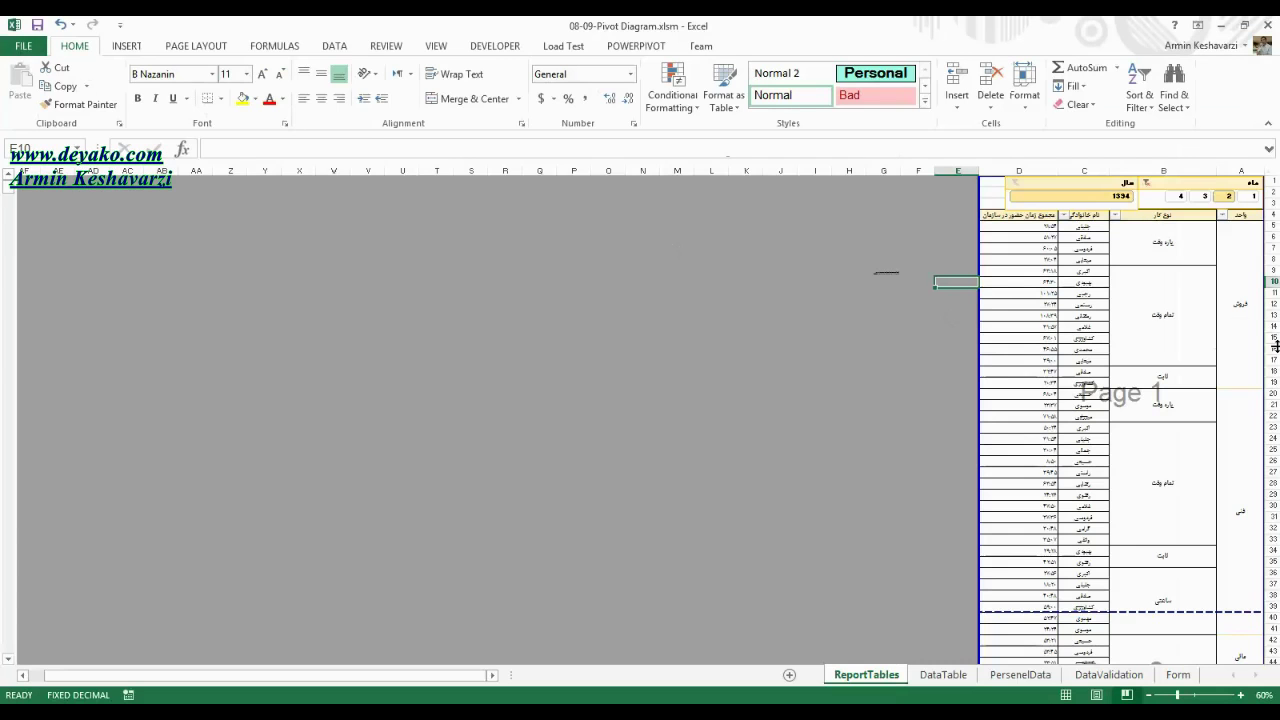
click(1151, 357)
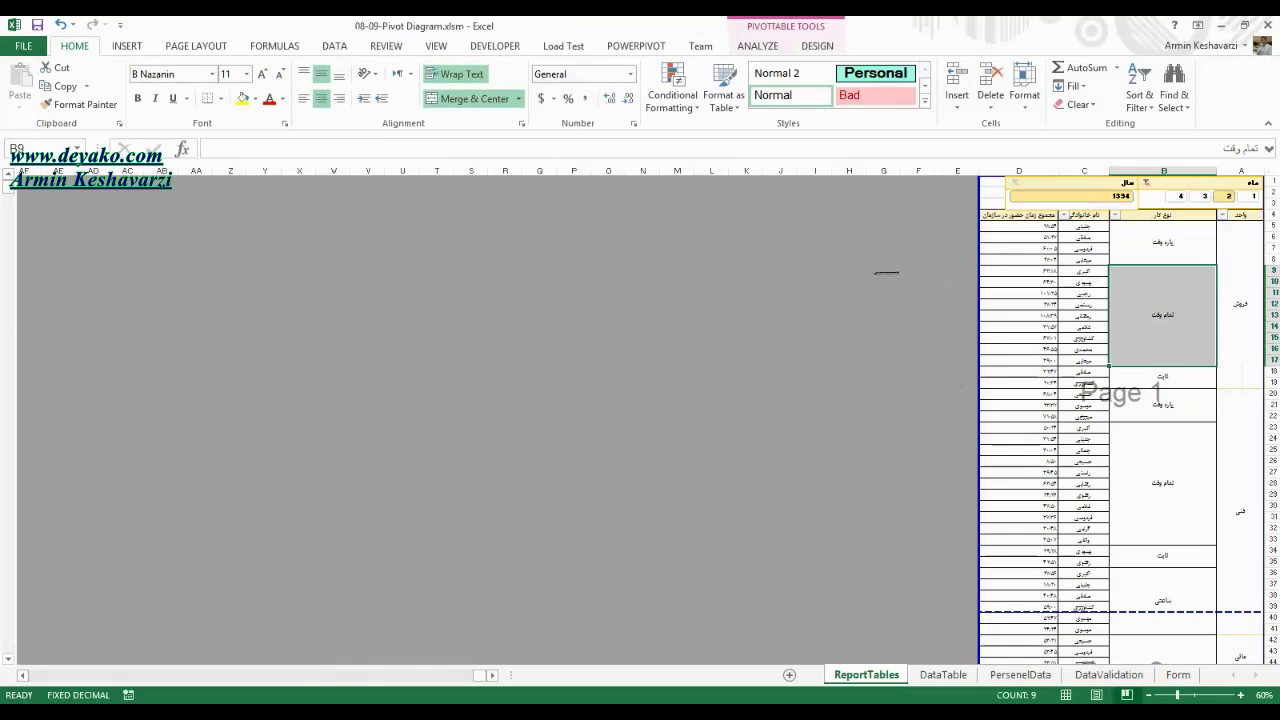
click(1066, 694)
click(1091, 694)
click(1121, 694)
click(1091, 694)
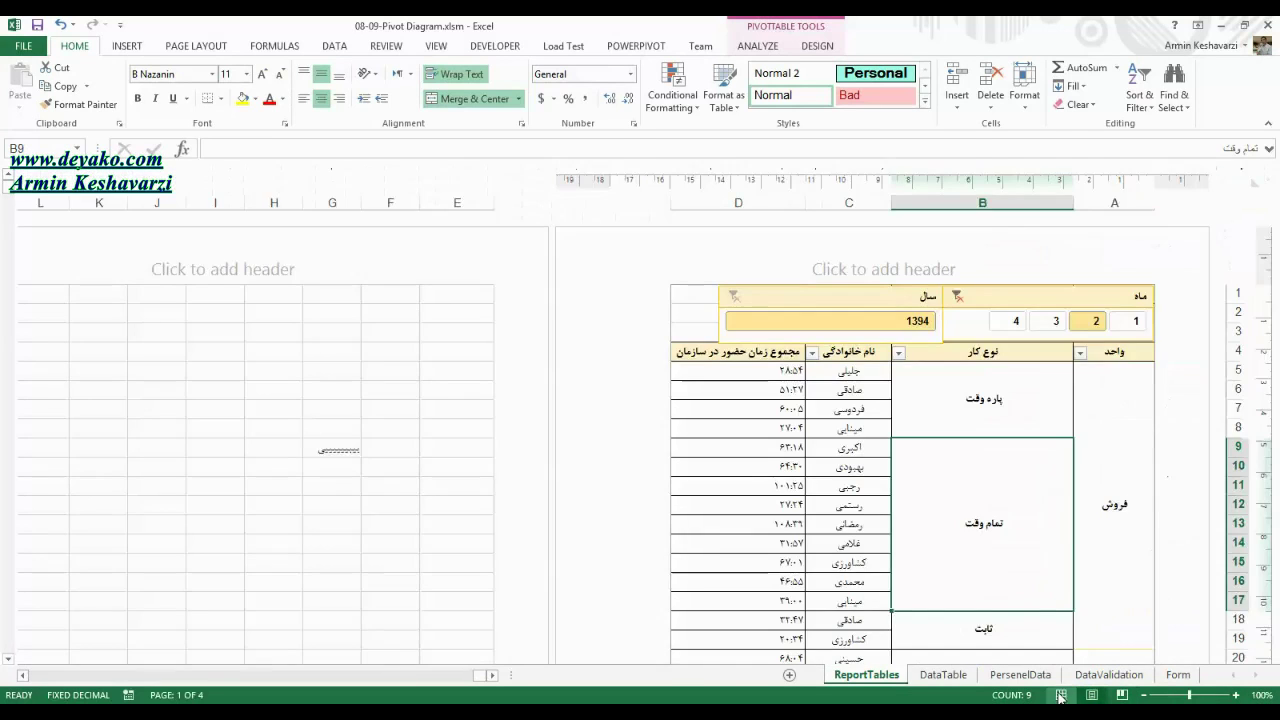
click(1061, 694)
click(621, 344)
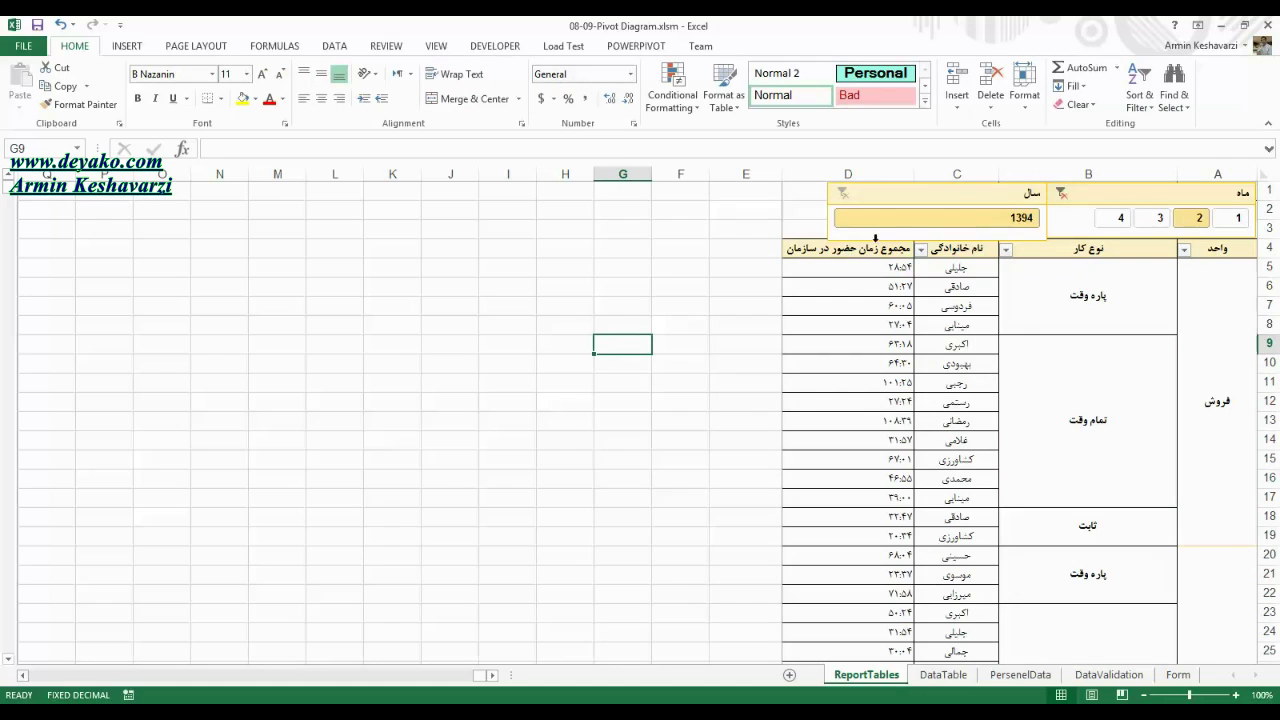
drag(1000, 197, 956, 181)
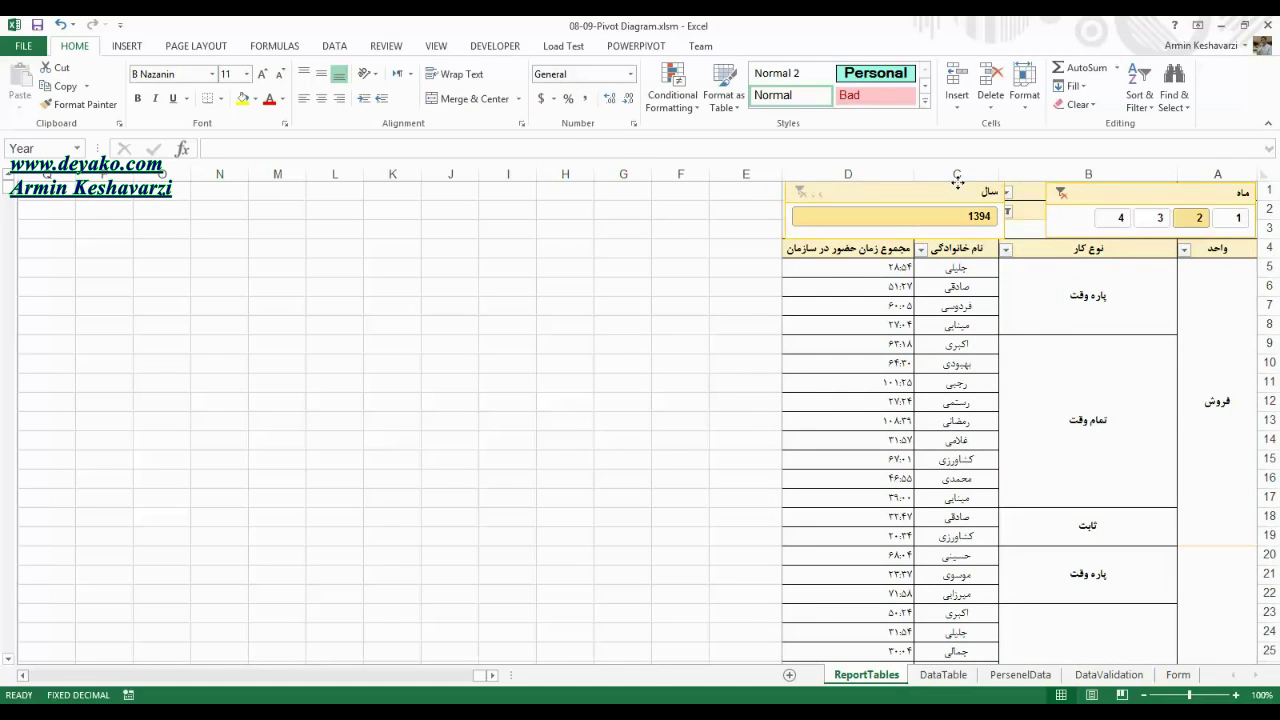
click(1050, 228)
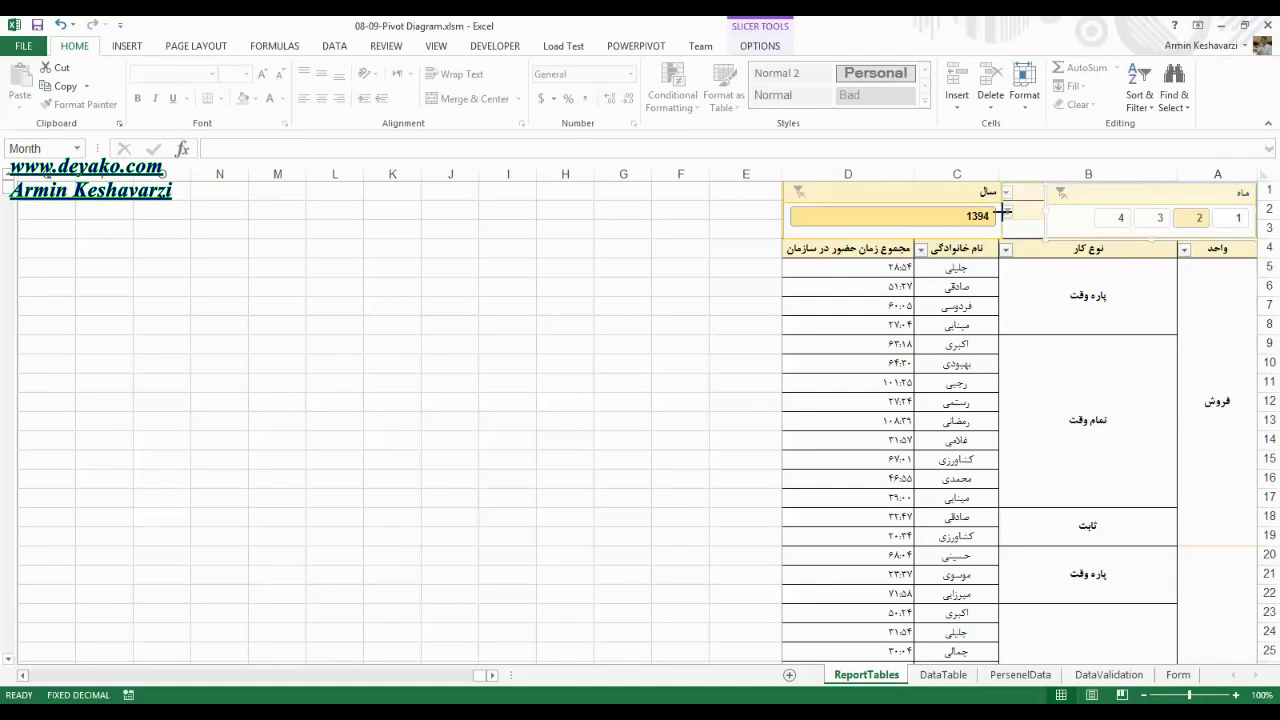
click(1043, 300)
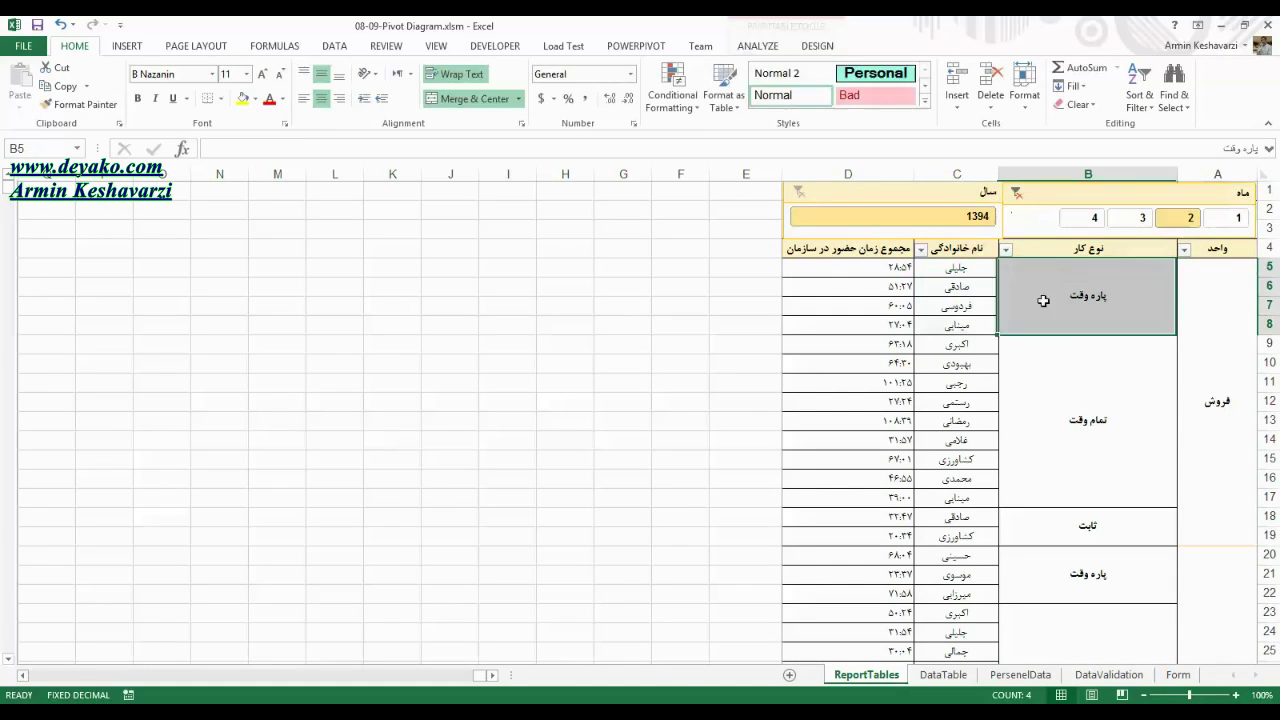
click(1090, 422)
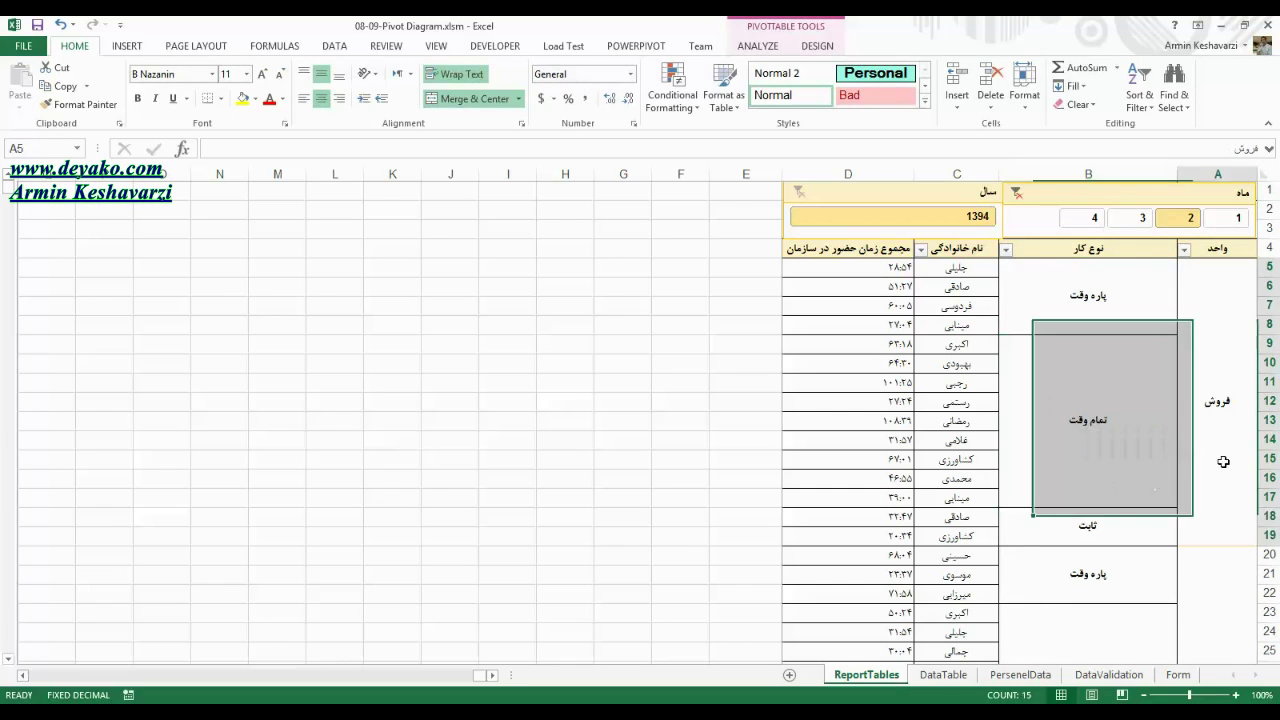
drag(1222, 457, 848, 455)
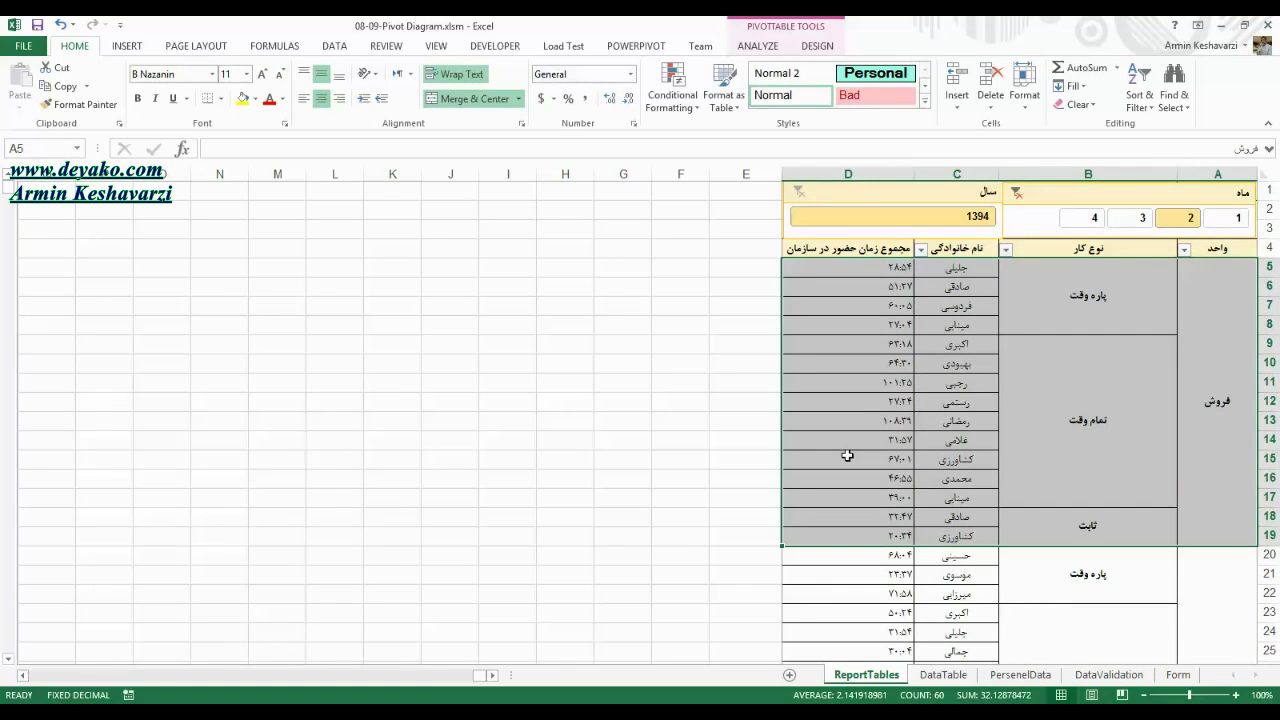
scroll(820, 46, down, 11)
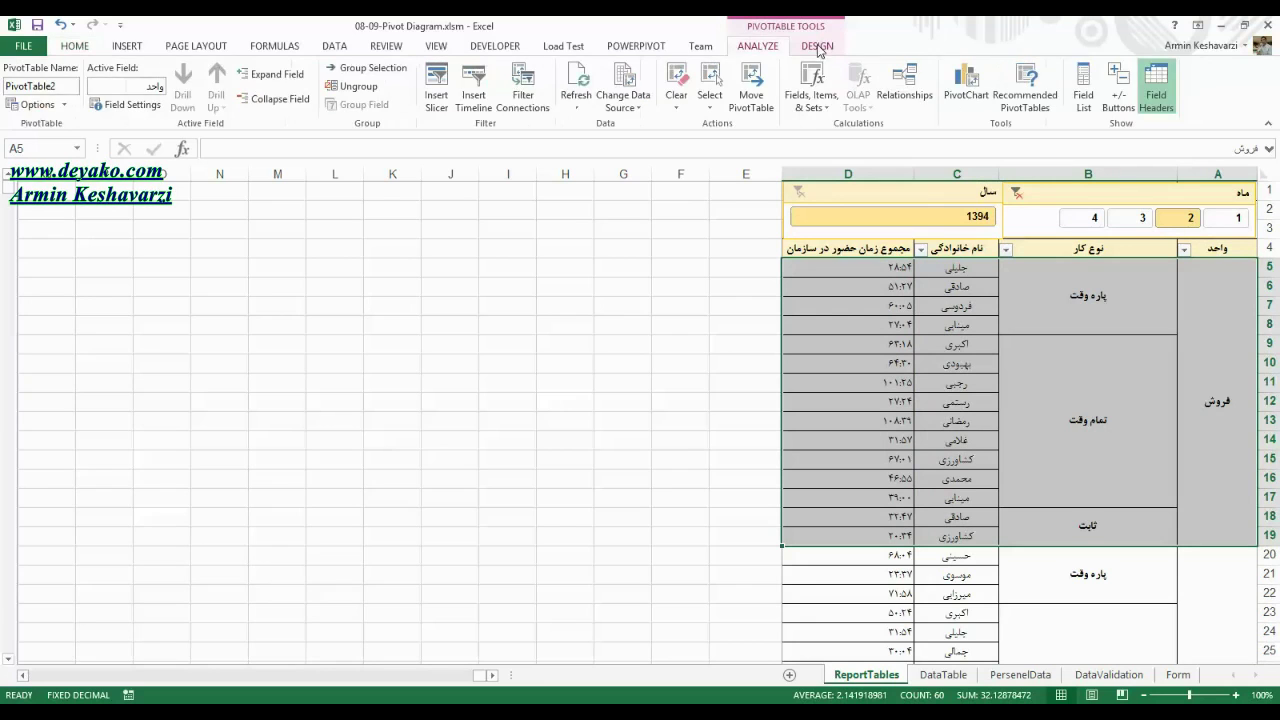
click(655, 48)
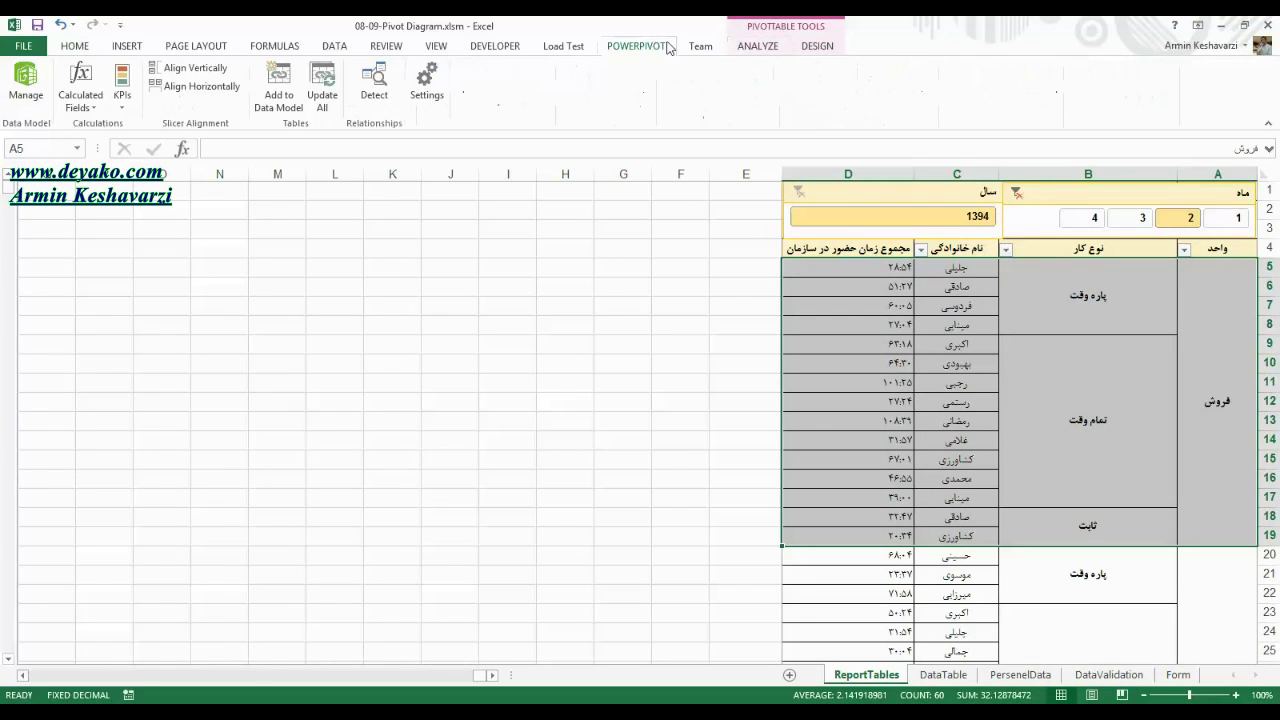
click(748, 49)
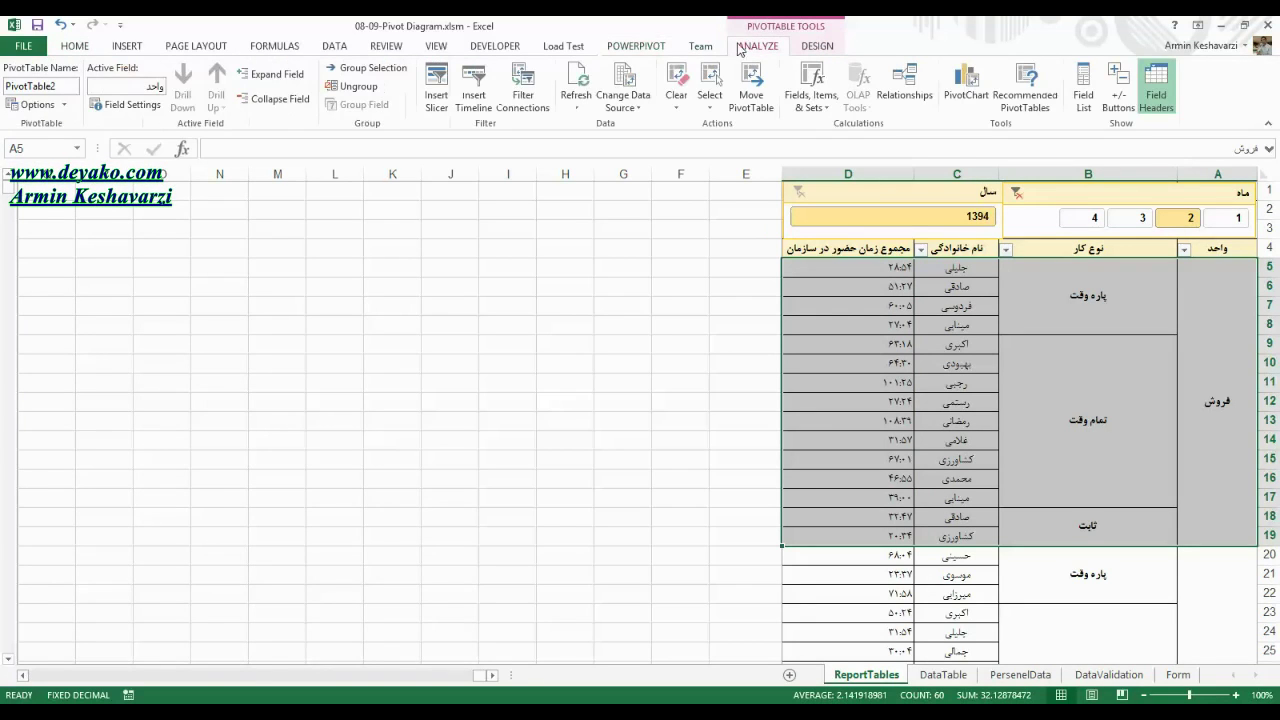
click(818, 47)
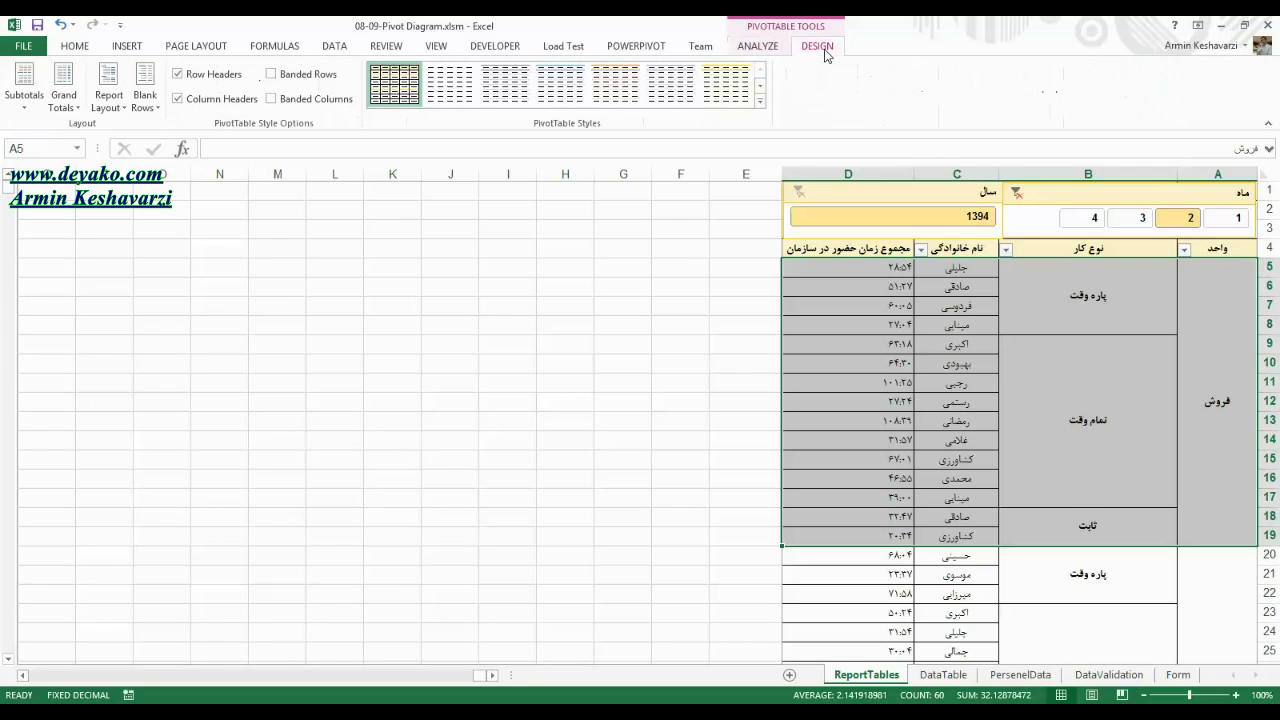
click(436, 47)
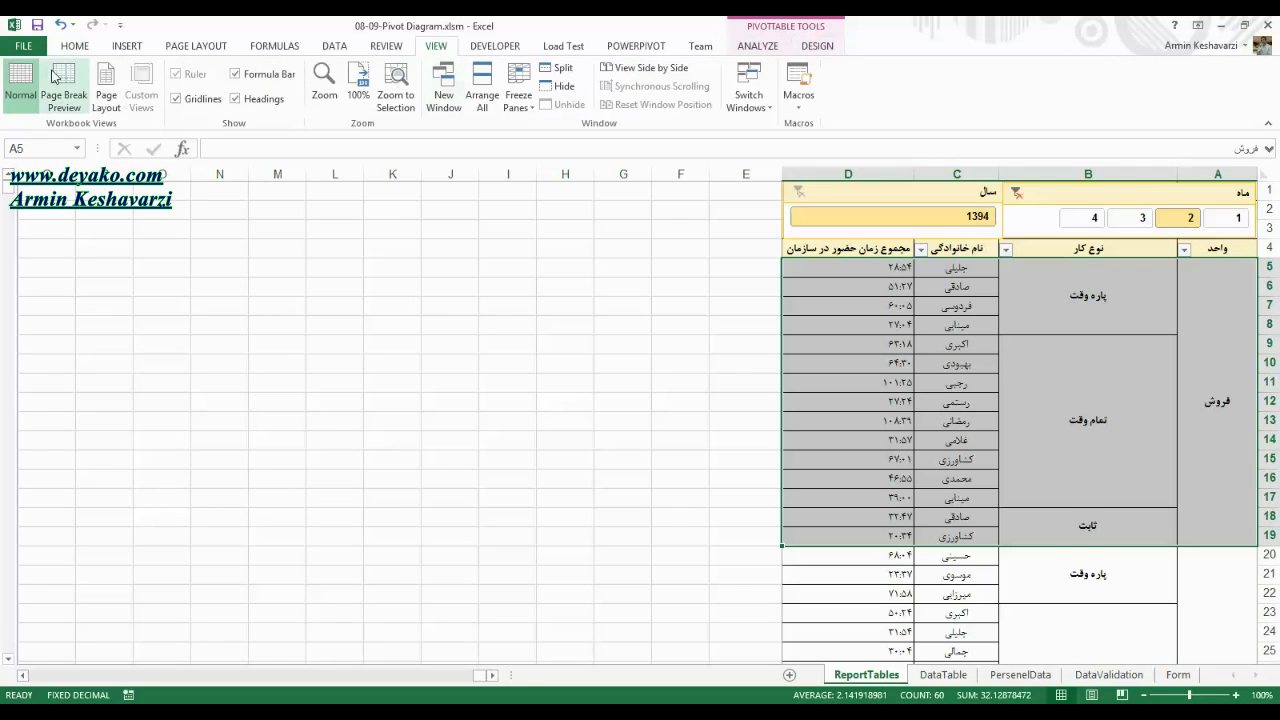
Switch ReportTables to Page Break Preview, then try and undo a manual break above row 36.
click(63, 87)
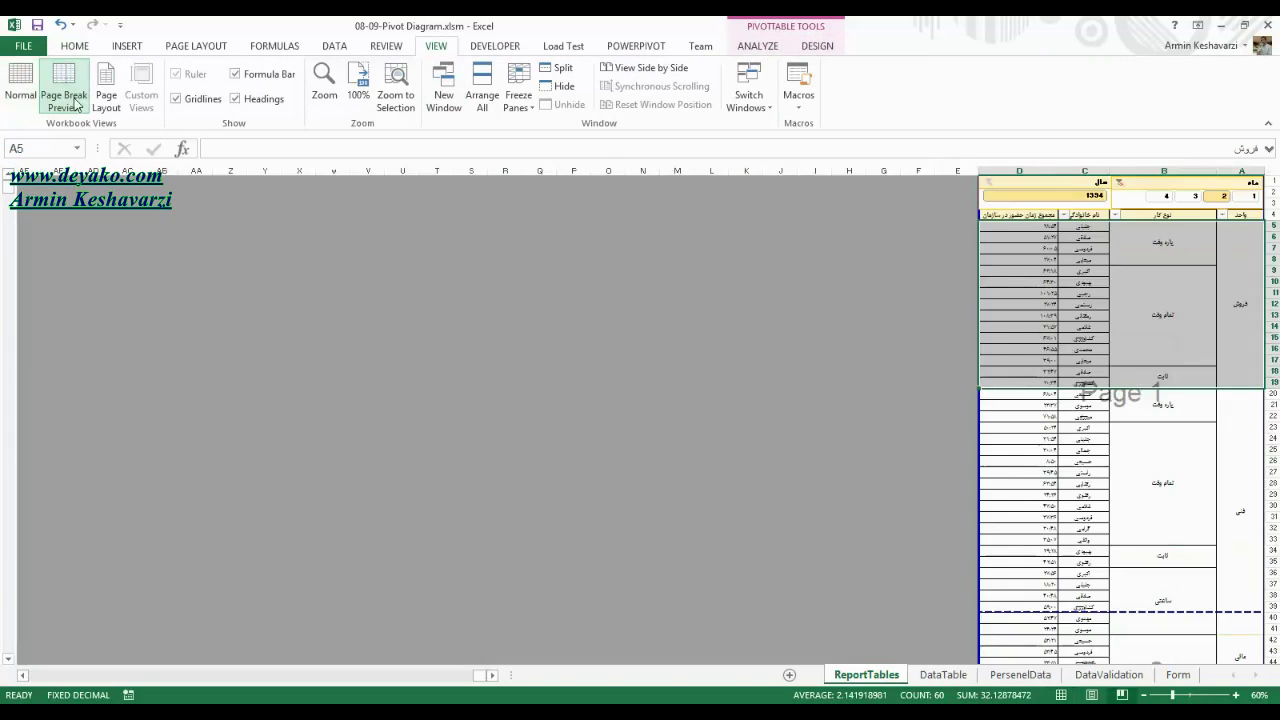
click(1136, 610)
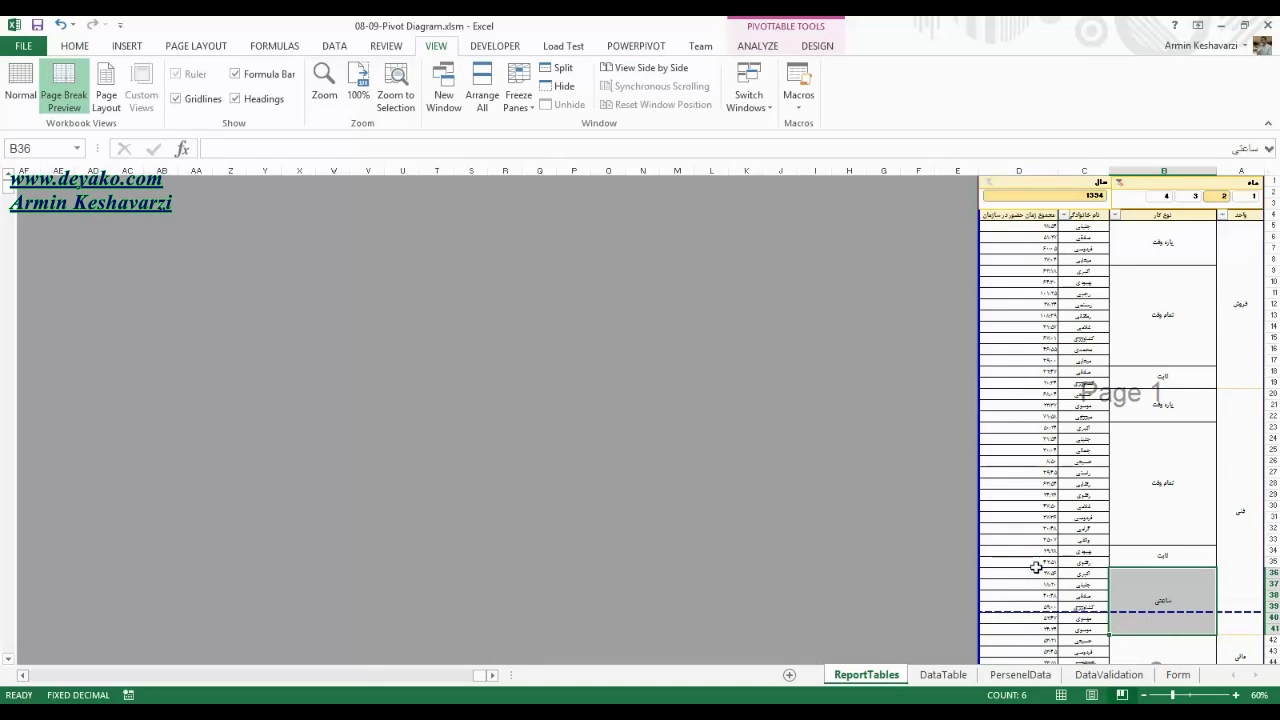
drag(1036, 567, 1049, 569)
key(ctrl+z)
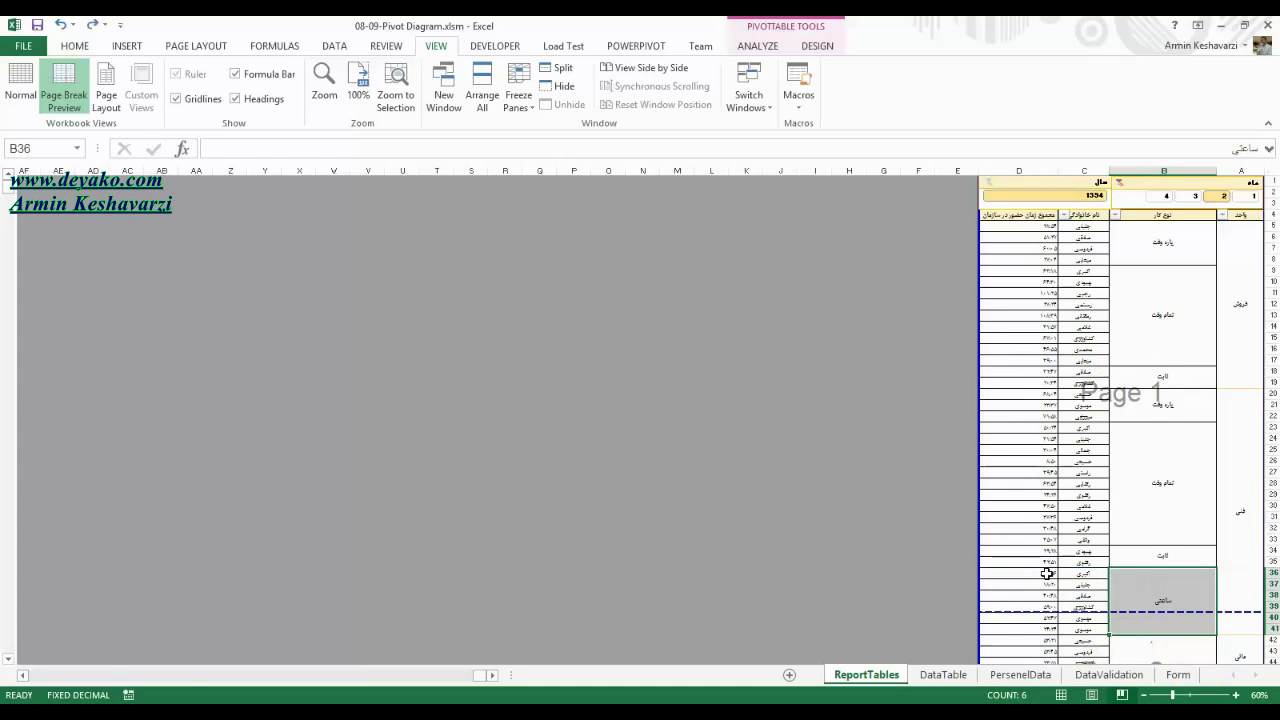
Move the first page break up above row 20 and review the Page 2 block A20:D41.
mouse_move(1075, 487)
mouse_down()
mouse_move(1097, 372)
mouse_move(1093, 396)
mouse_up()
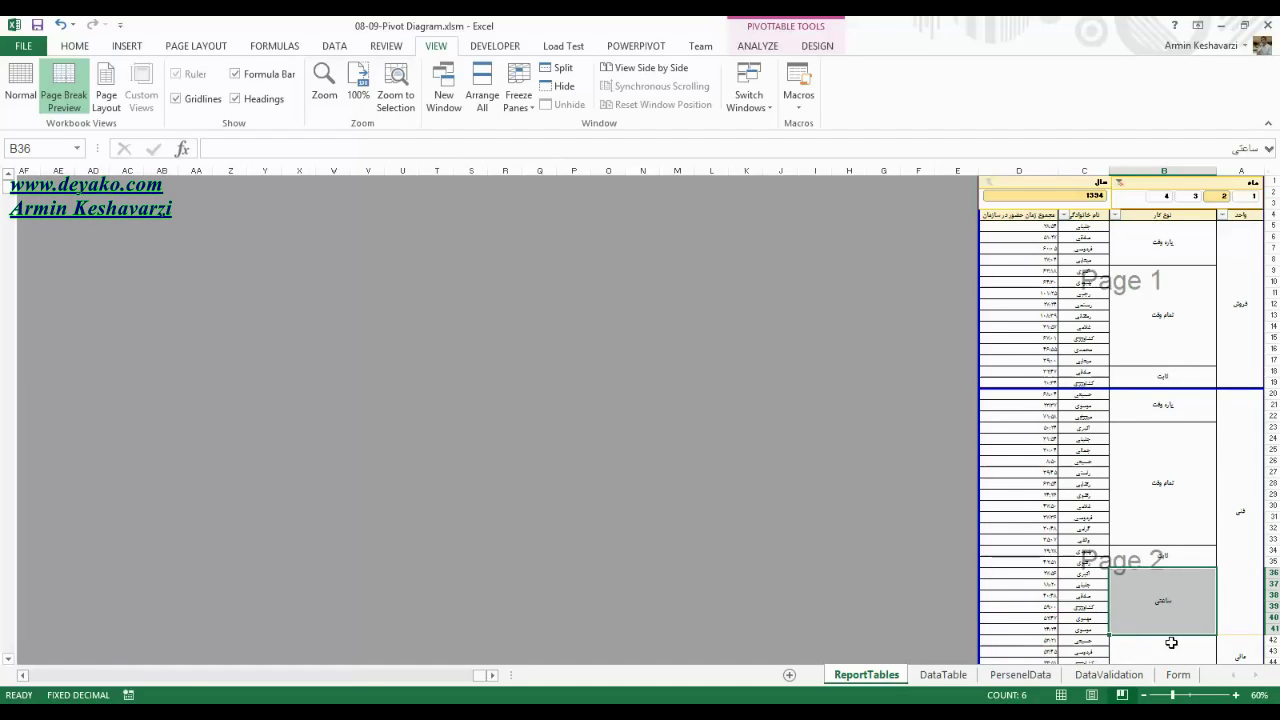
drag(1170, 643, 1165, 662)
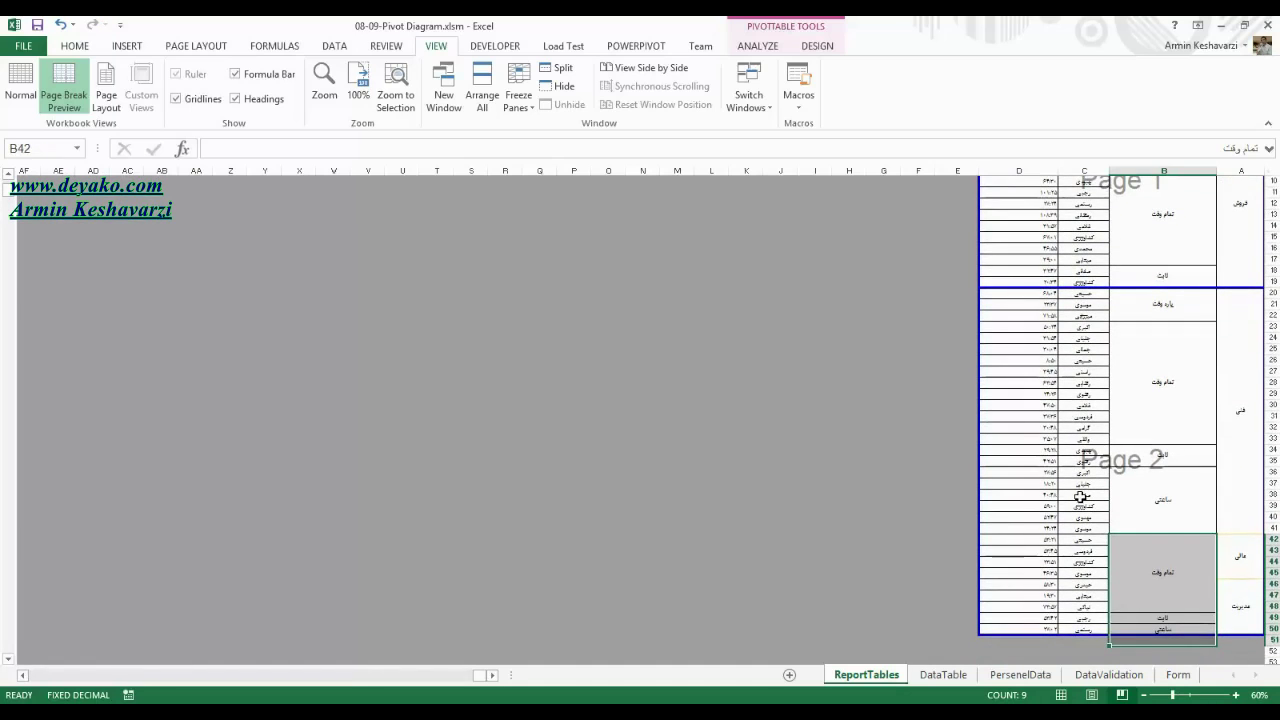
drag(1085, 427, 1020, 427)
mouse_move(1234, 329)
mouse_down()
mouse_move(1029, 329)
mouse_move(1006, 307)
mouse_up()
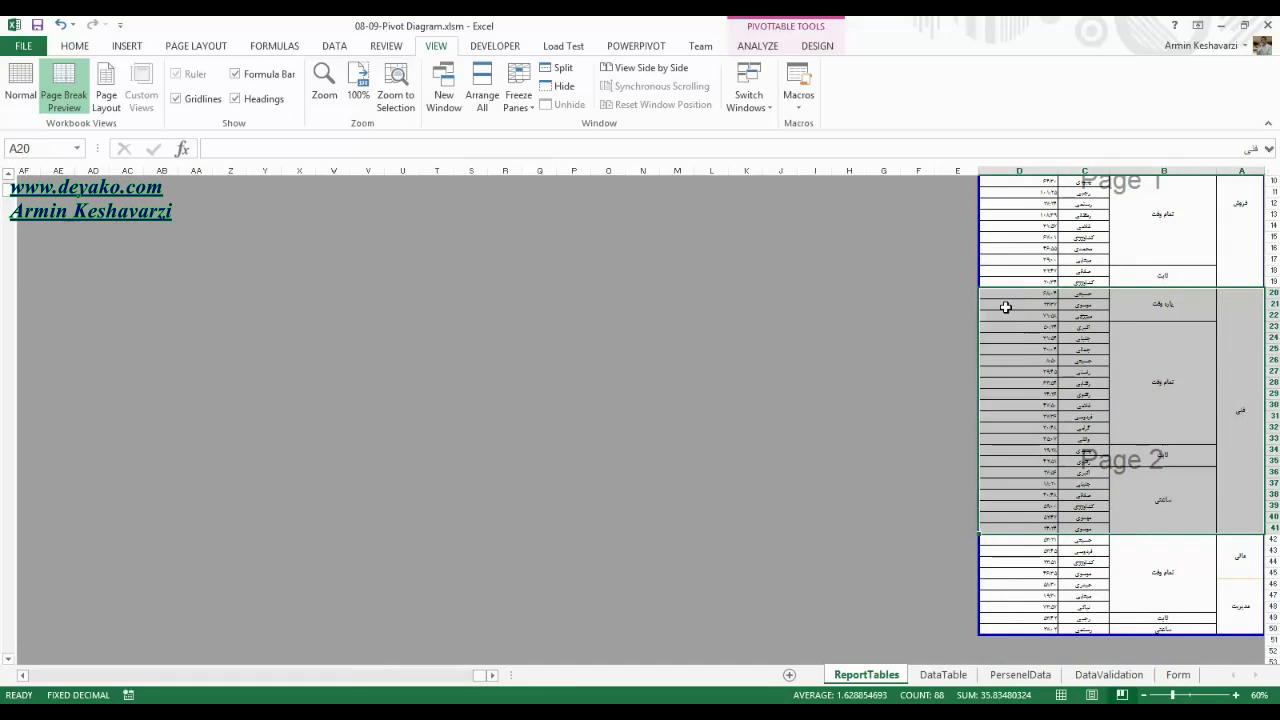
click(178, 47)
Insert a page break at row 41 with Page Layout > Breaks > Insert Page Break.
click(279, 92)
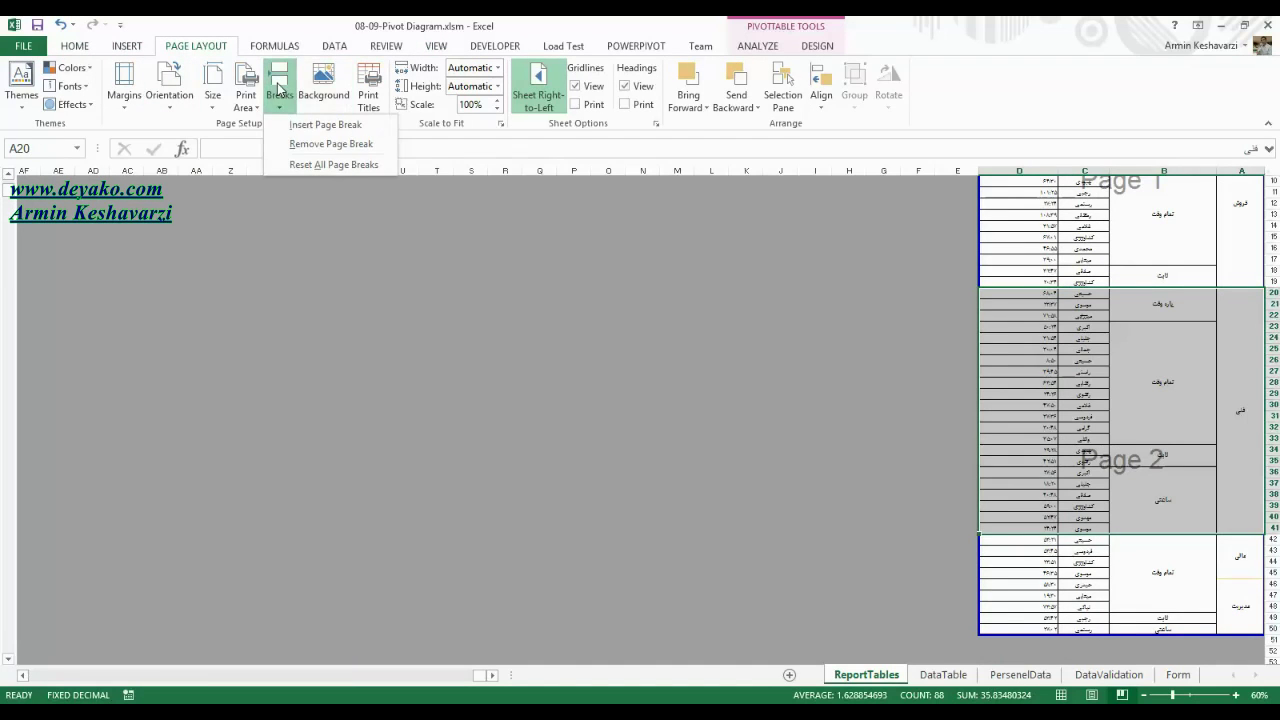
click(1274, 531)
click(1274, 528)
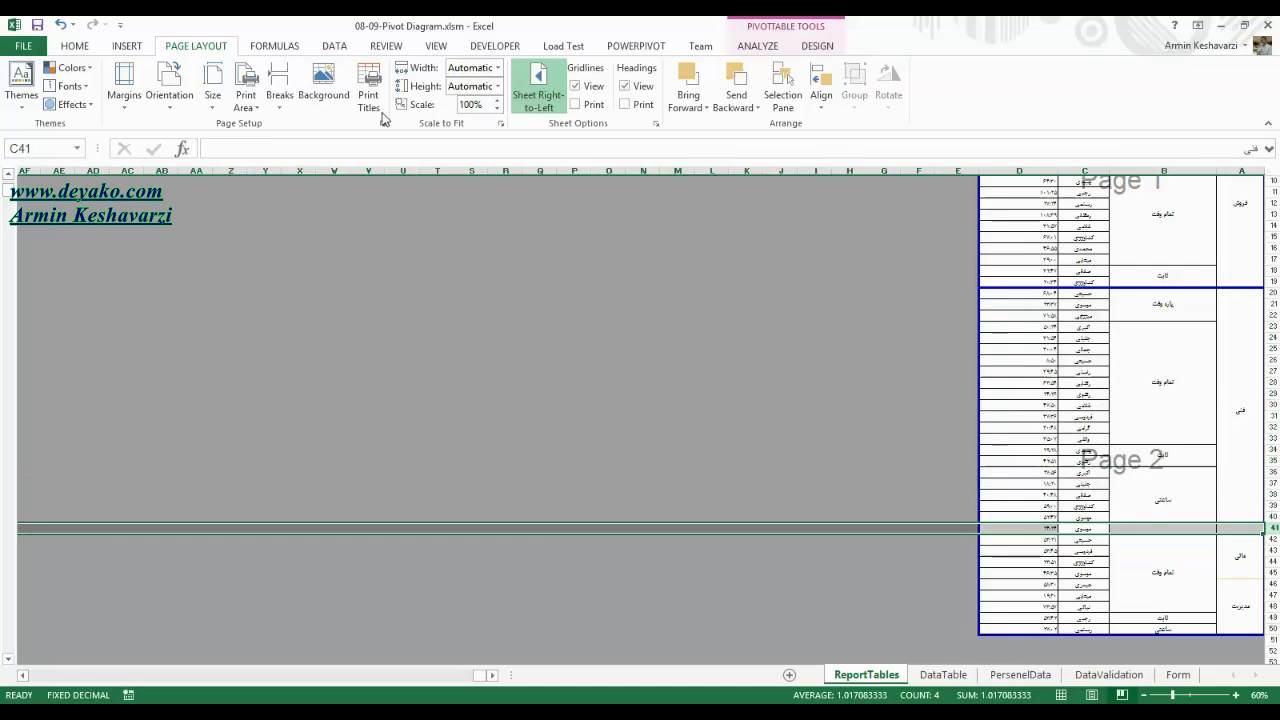
click(282, 82)
click(295, 123)
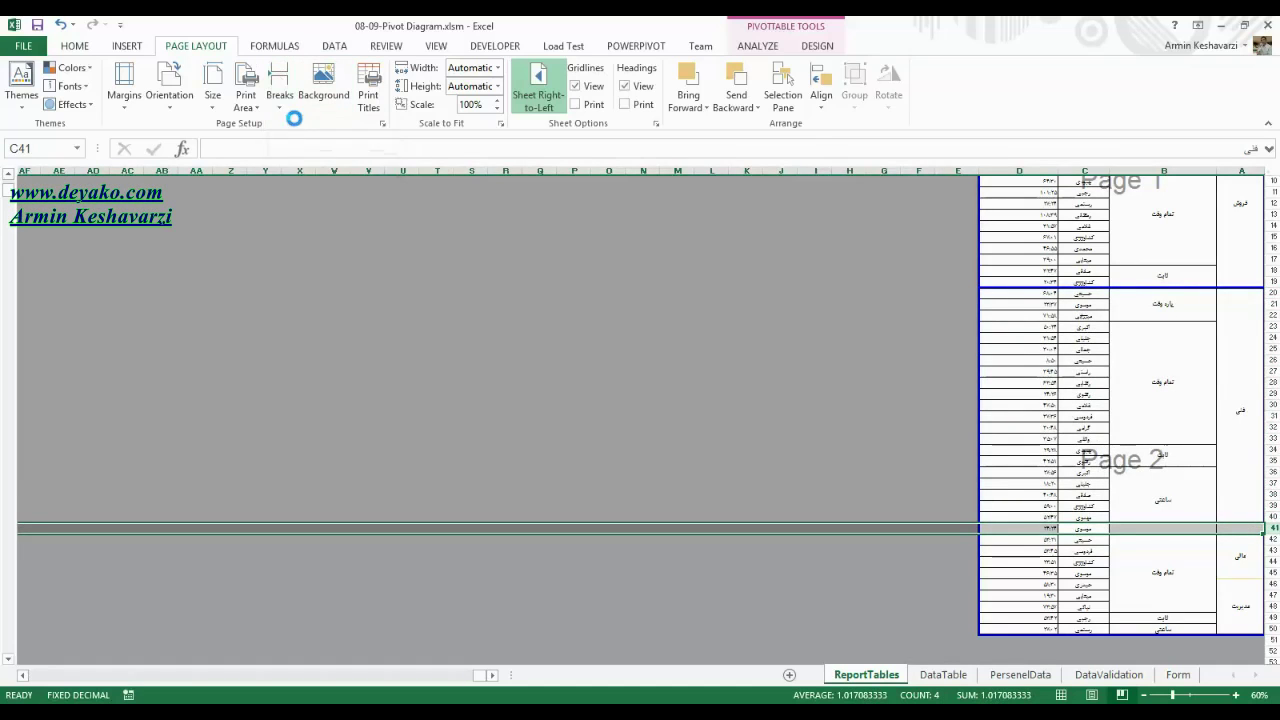
Inspect the ساعتی group rows and drag the page break down to above row 42.
click(1027, 460)
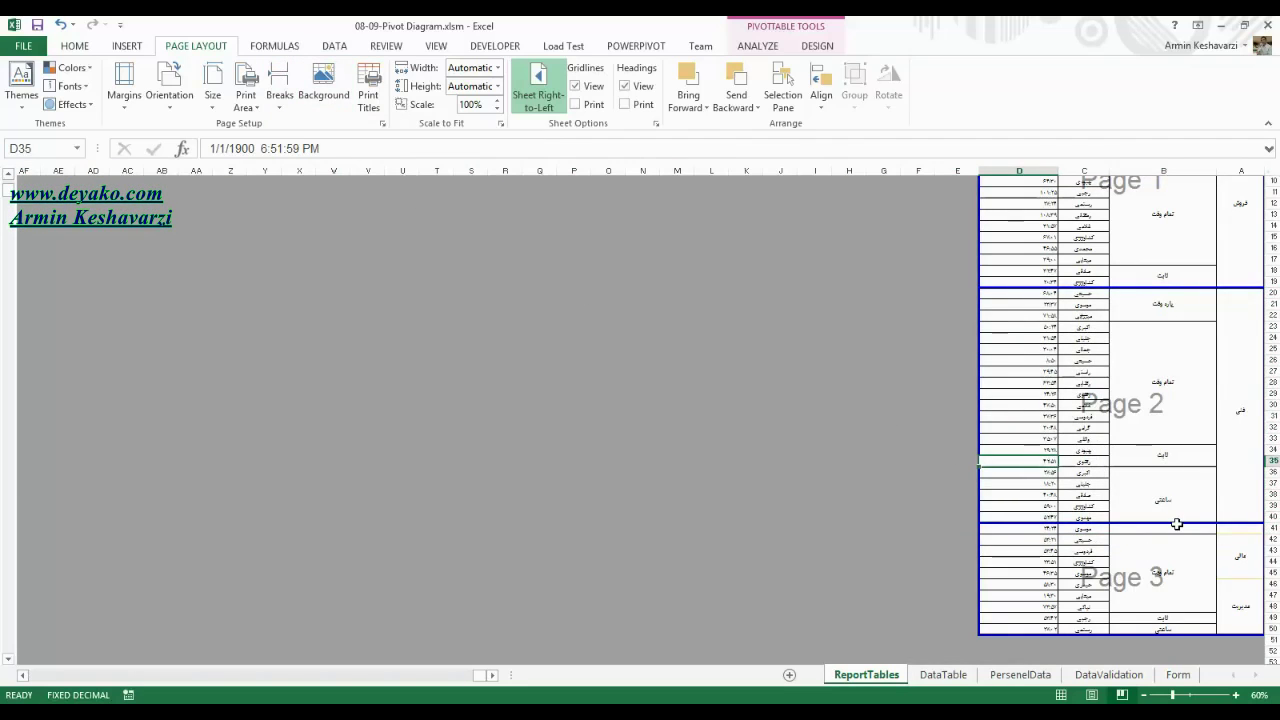
click(1231, 428)
click(1154, 543)
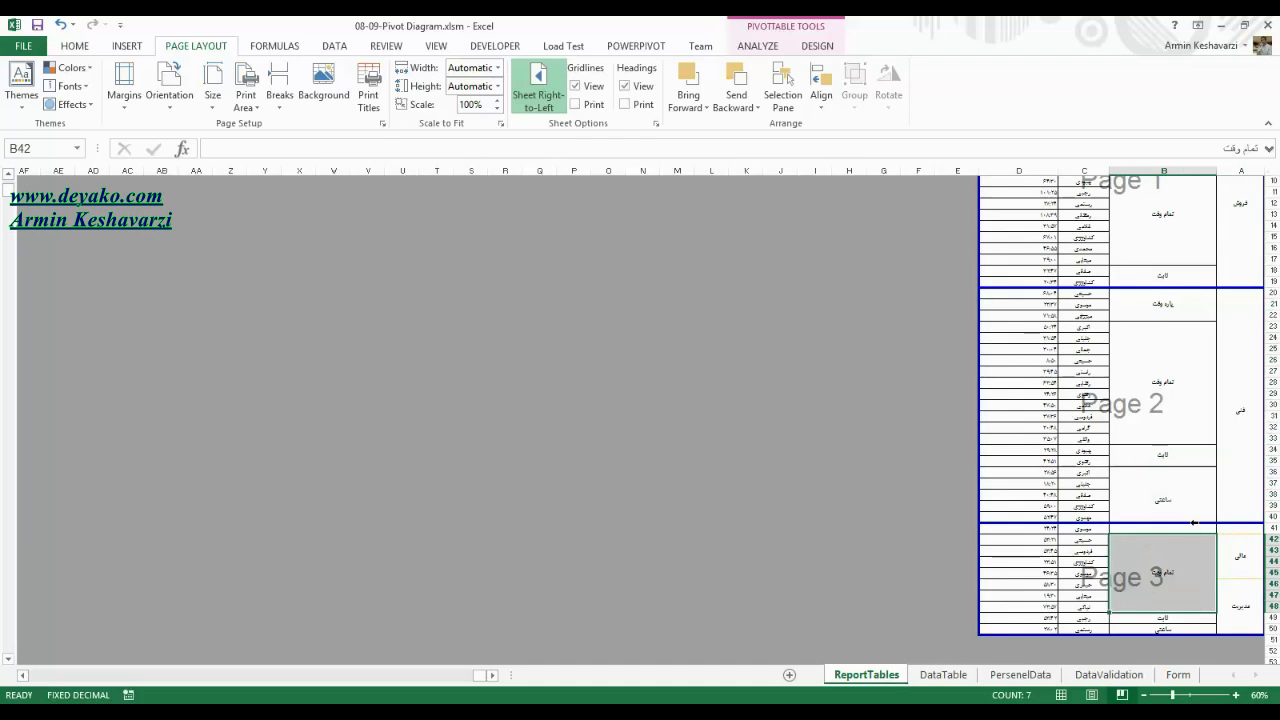
click(1193, 520)
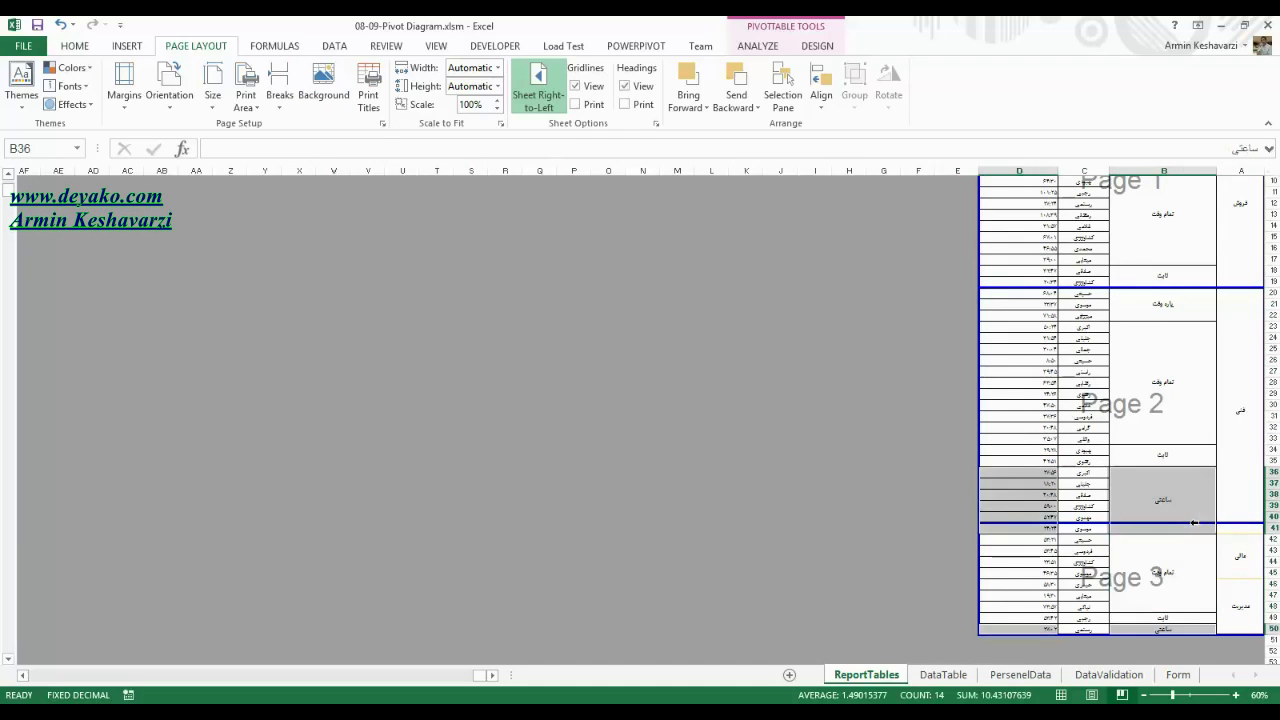
double_click(1084, 521)
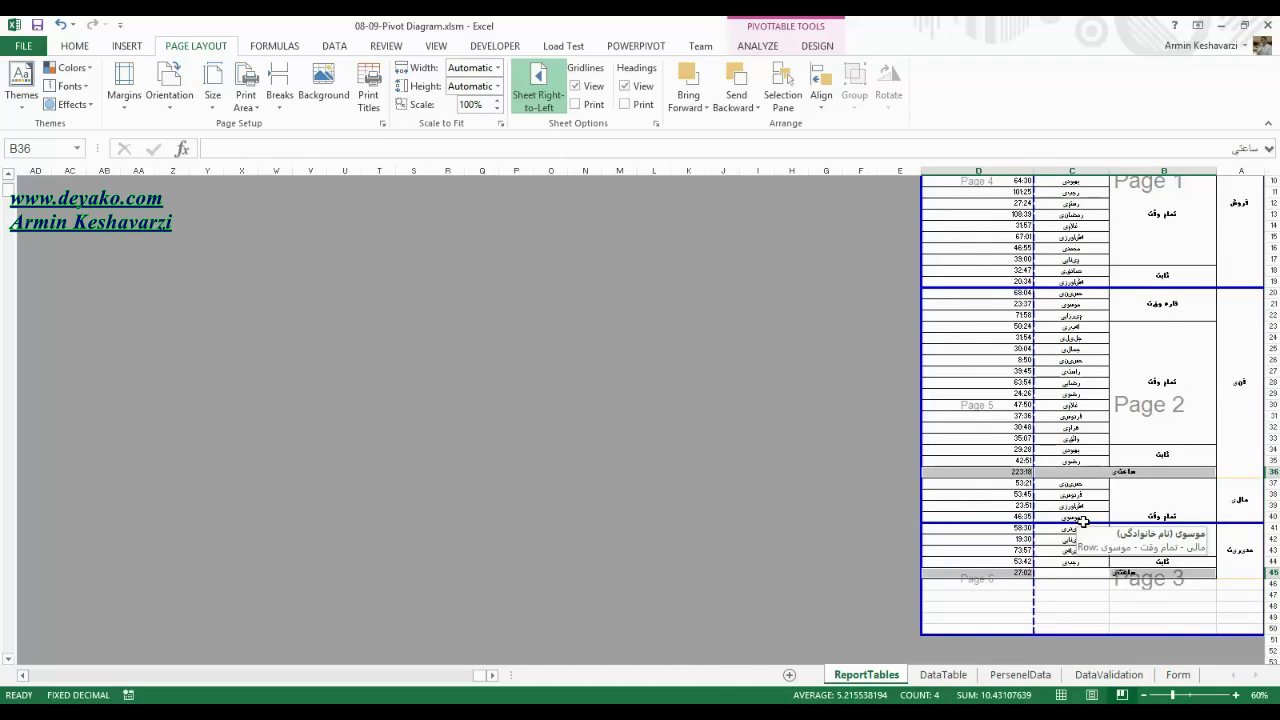
double_click(1084, 521)
click(1056, 570)
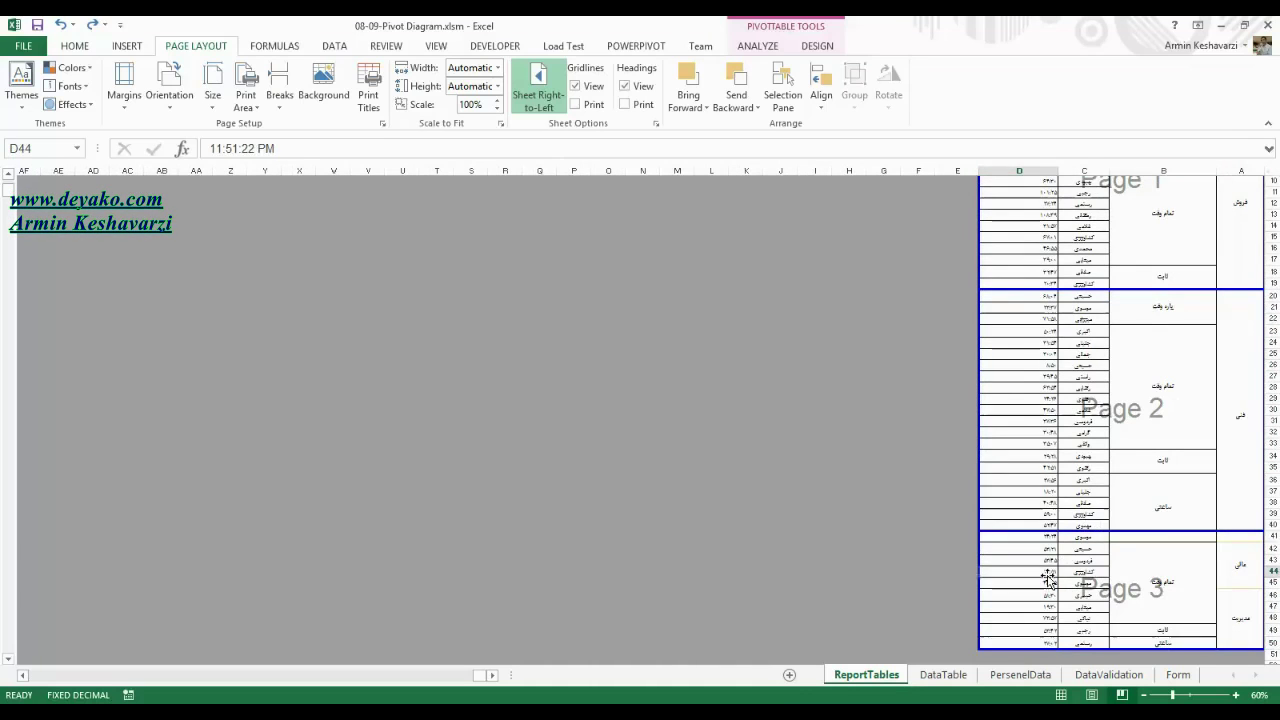
drag(1172, 531, 1172, 541)
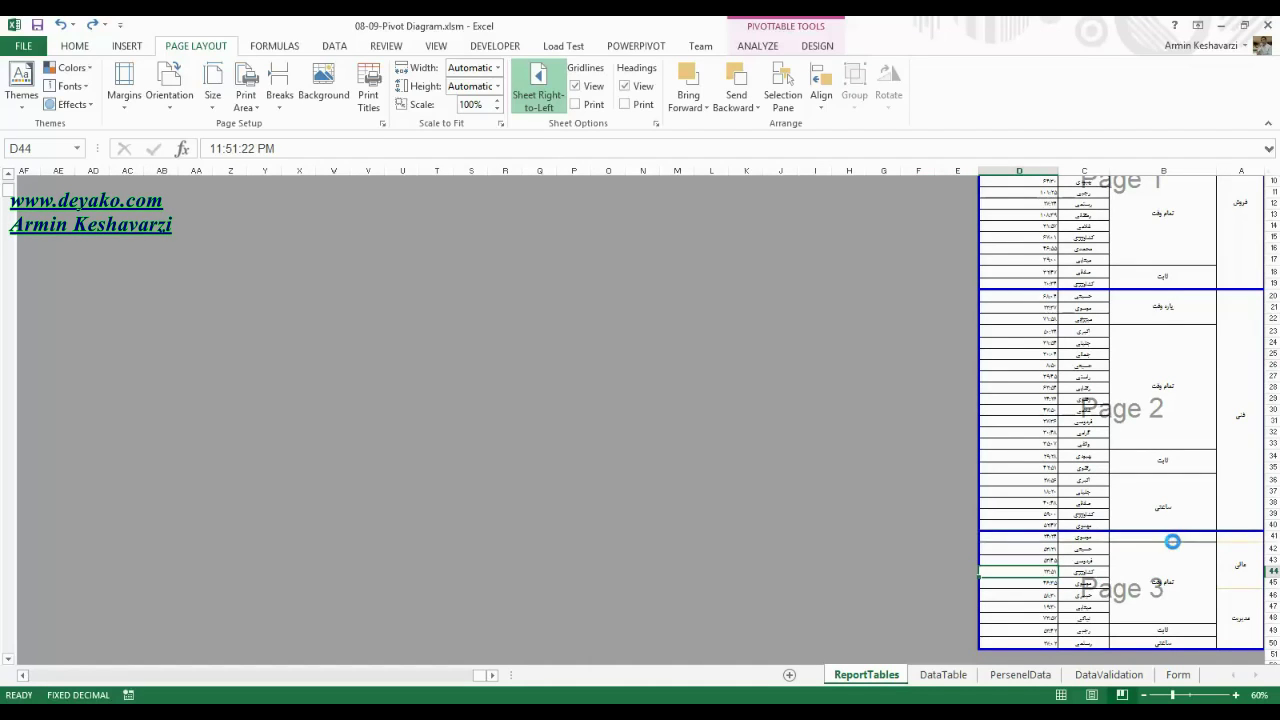
Review block A20:D41 and the مالی unit rows from row 42, selecting row 45.
drag(1257, 417, 1049, 397)
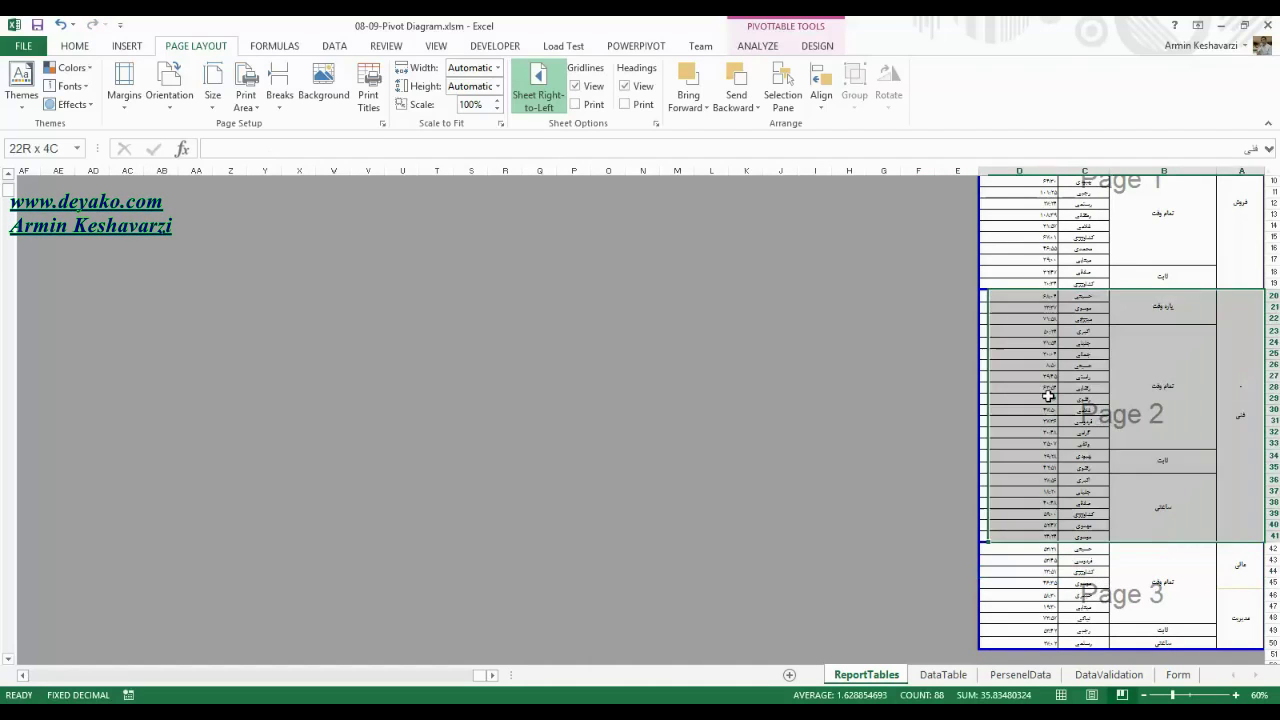
click(1230, 572)
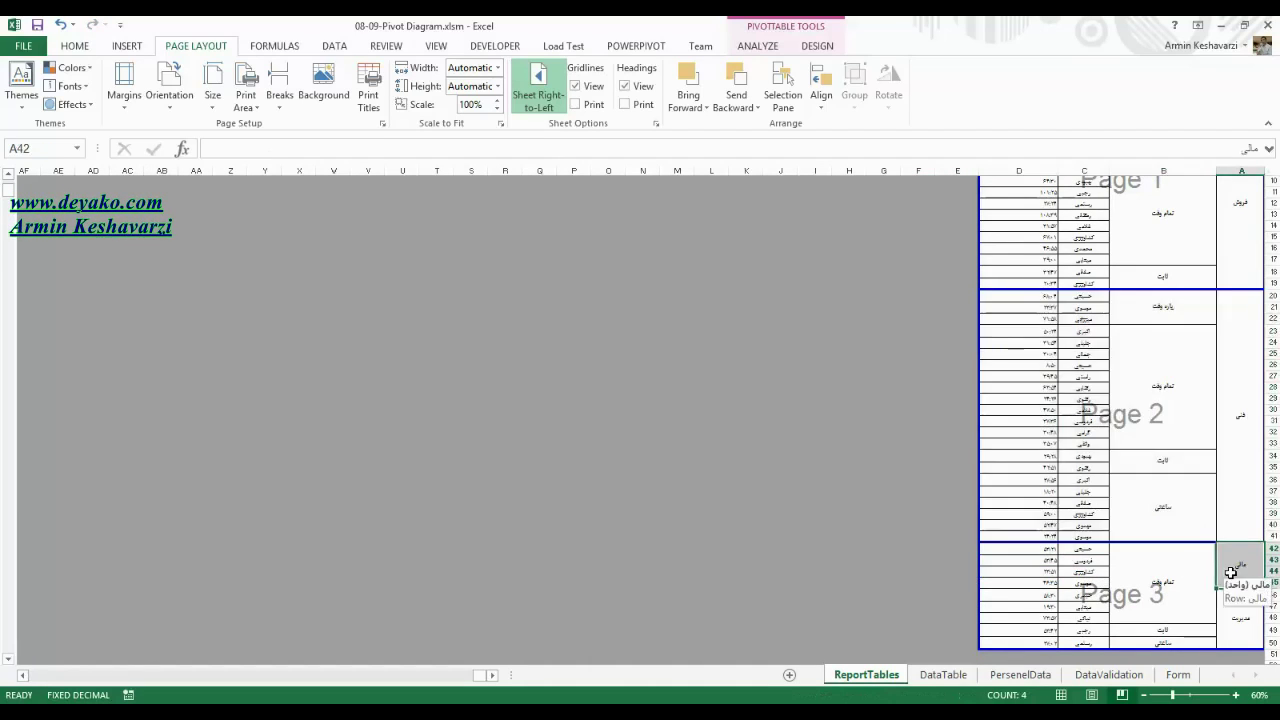
click(1149, 566)
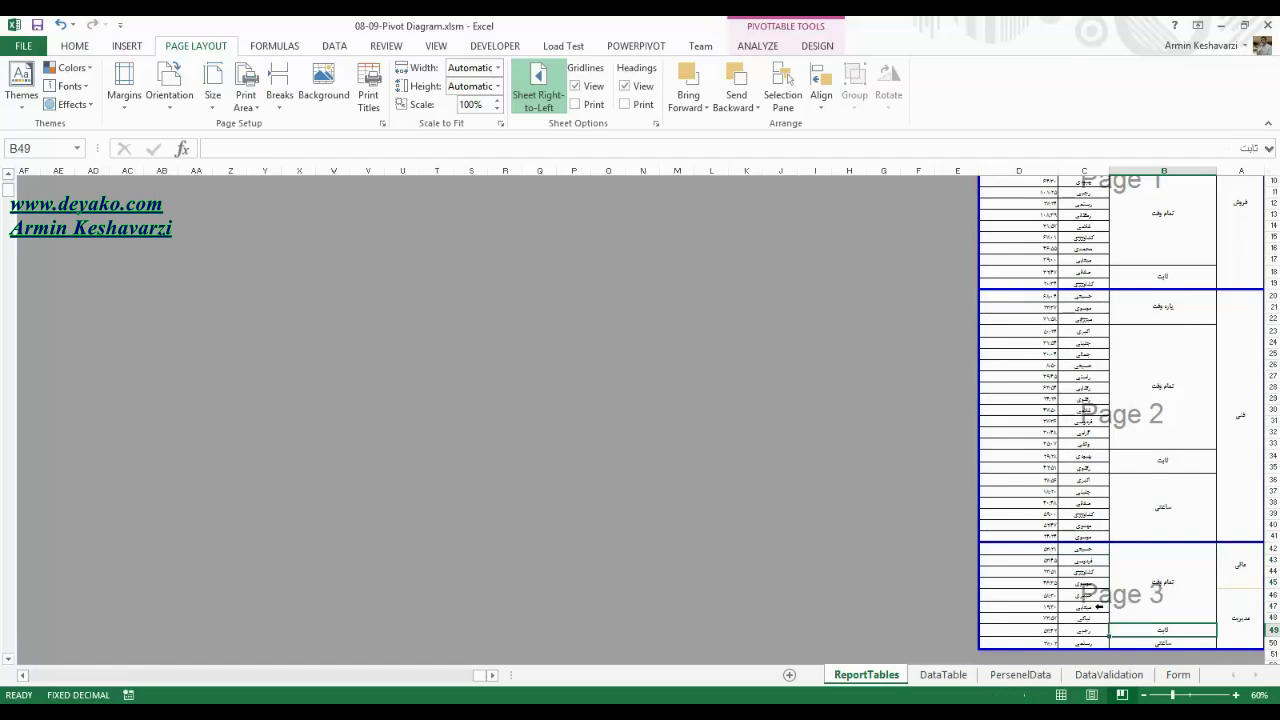
click(1073, 590)
mouse_move(1180, 597)
mouse_down()
mouse_move(1180, 567)
mouse_move(1176, 618)
mouse_up()
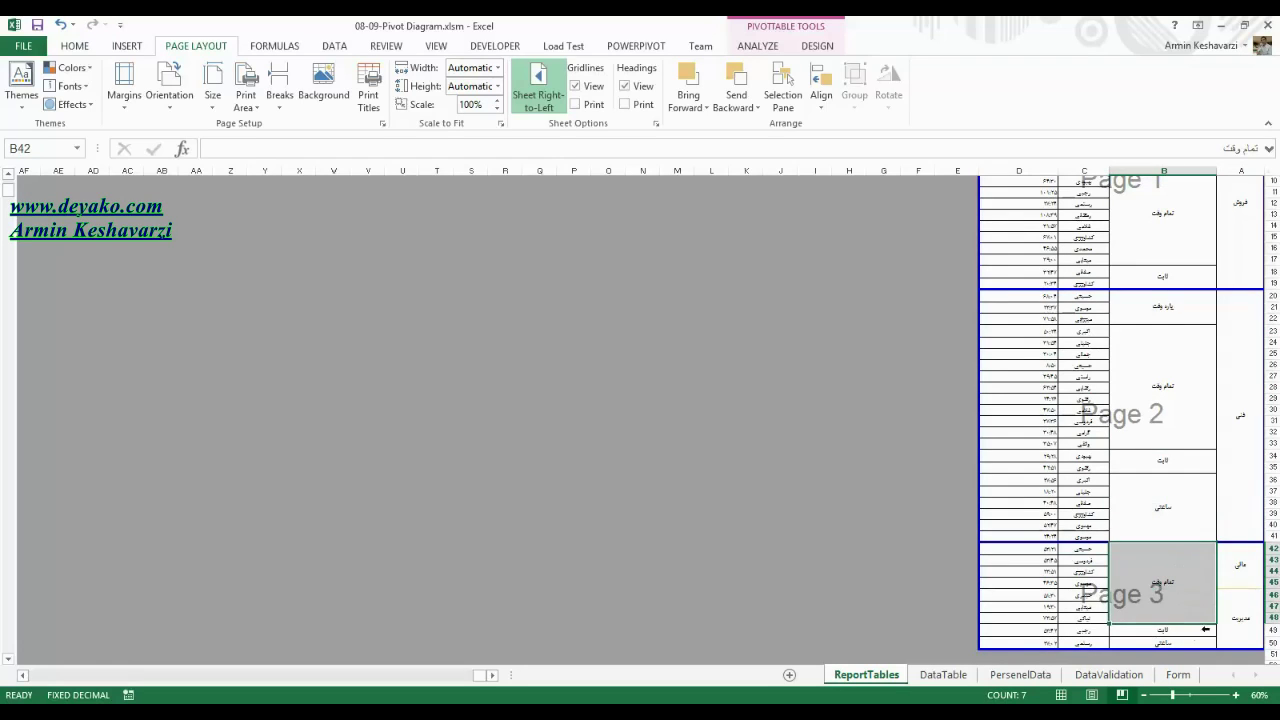
click(1167, 636)
click(1174, 608)
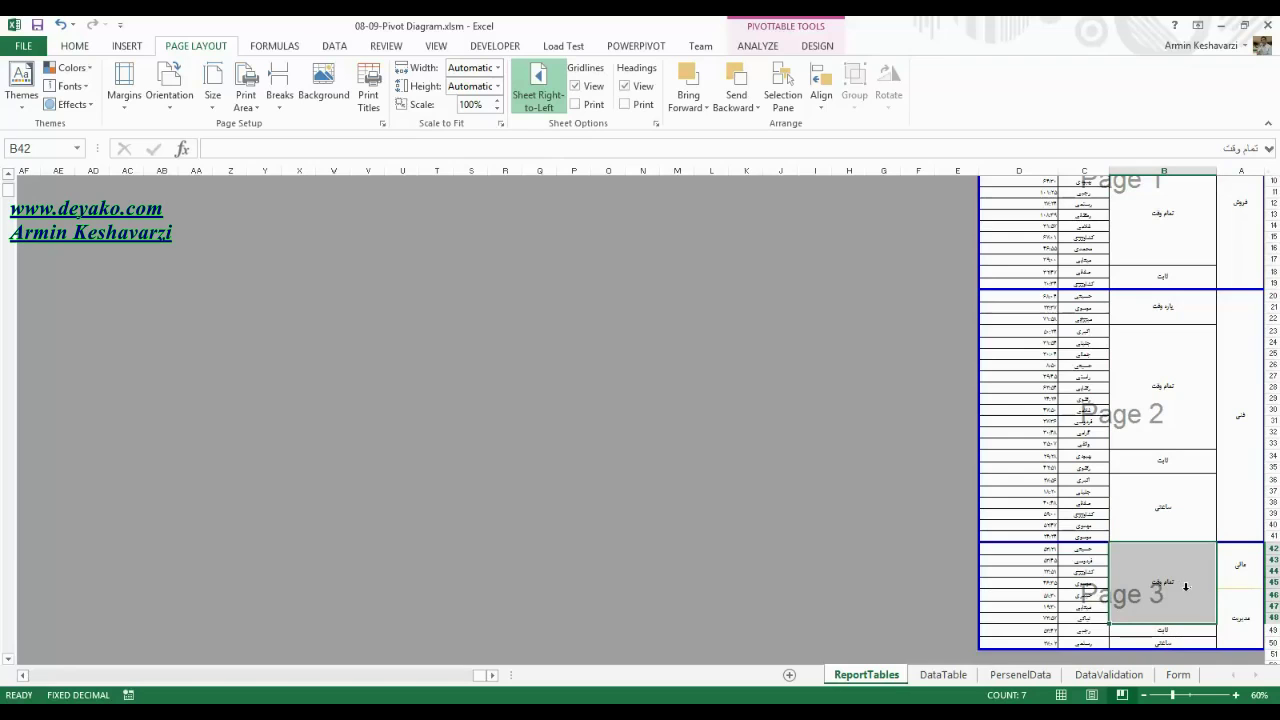
click(1246, 571)
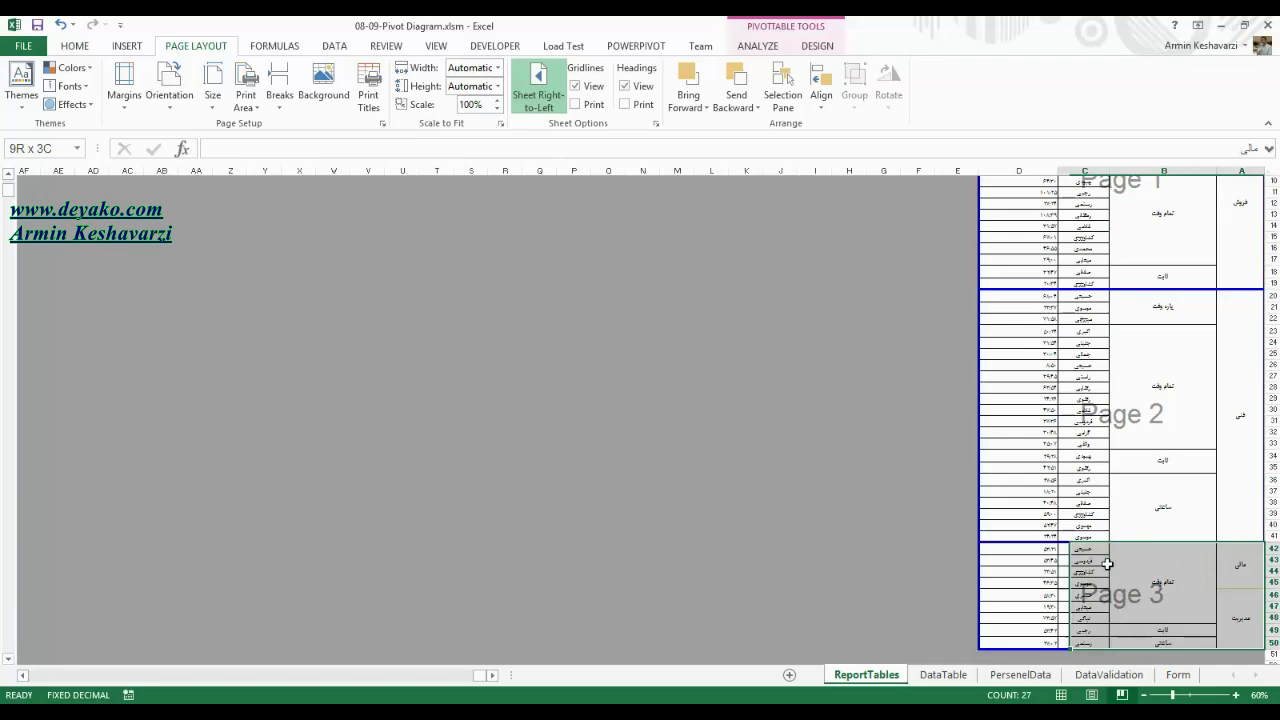
click(1270, 582)
Insert another page break and drag it down to below row 45.
click(280, 95)
click(350, 165)
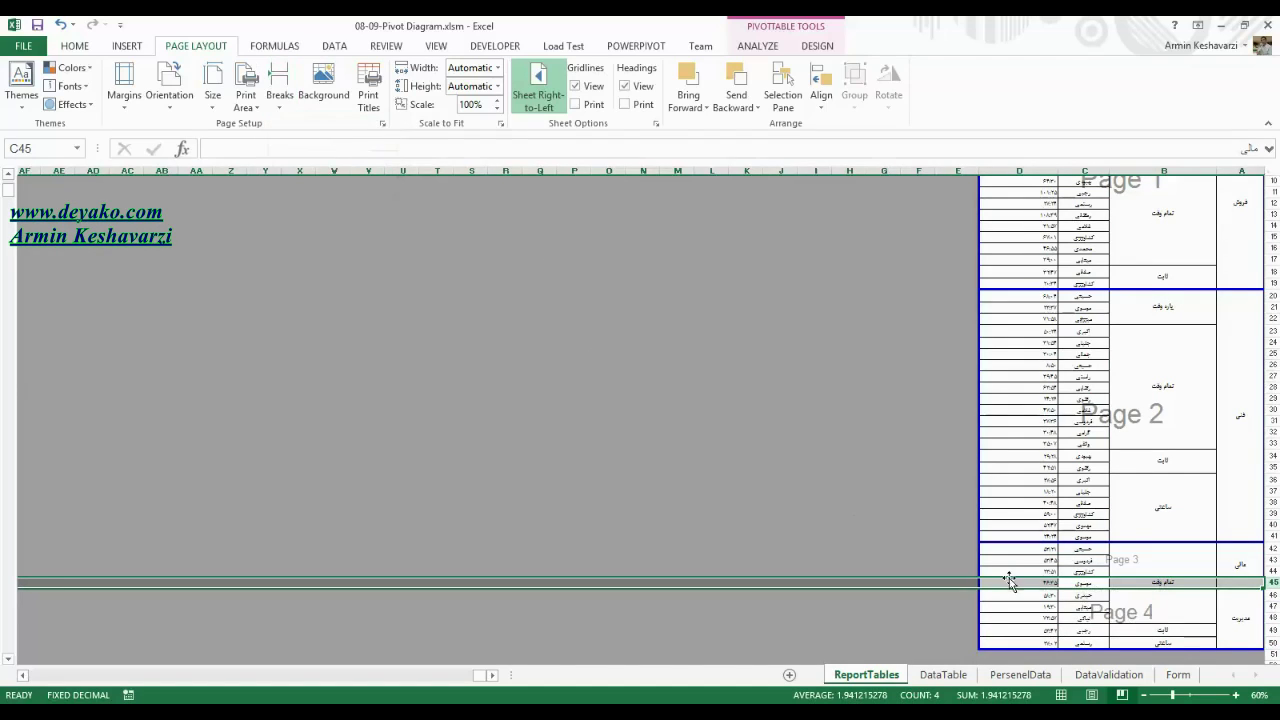
click(1068, 561)
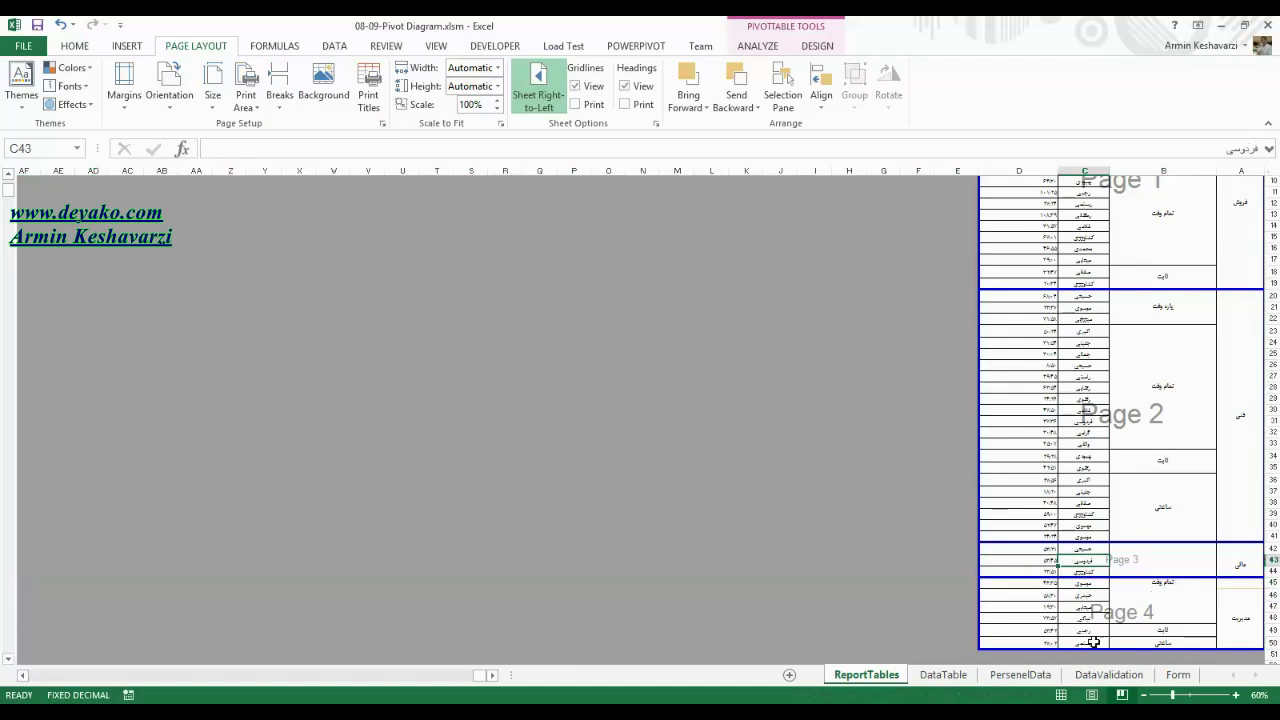
click(1247, 563)
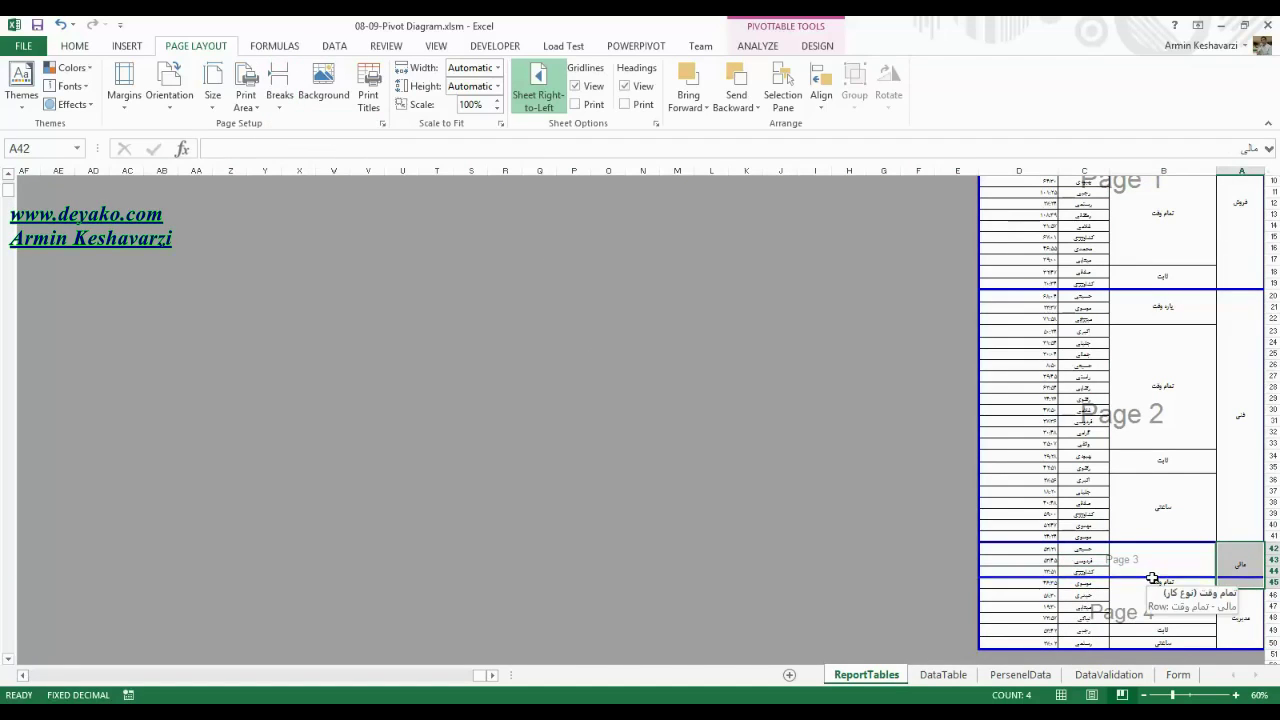
drag(1153, 578, 1132, 592)
Check the range A42:D50 and its time values, then return to the report's top.
drag(1240, 565, 1050, 563)
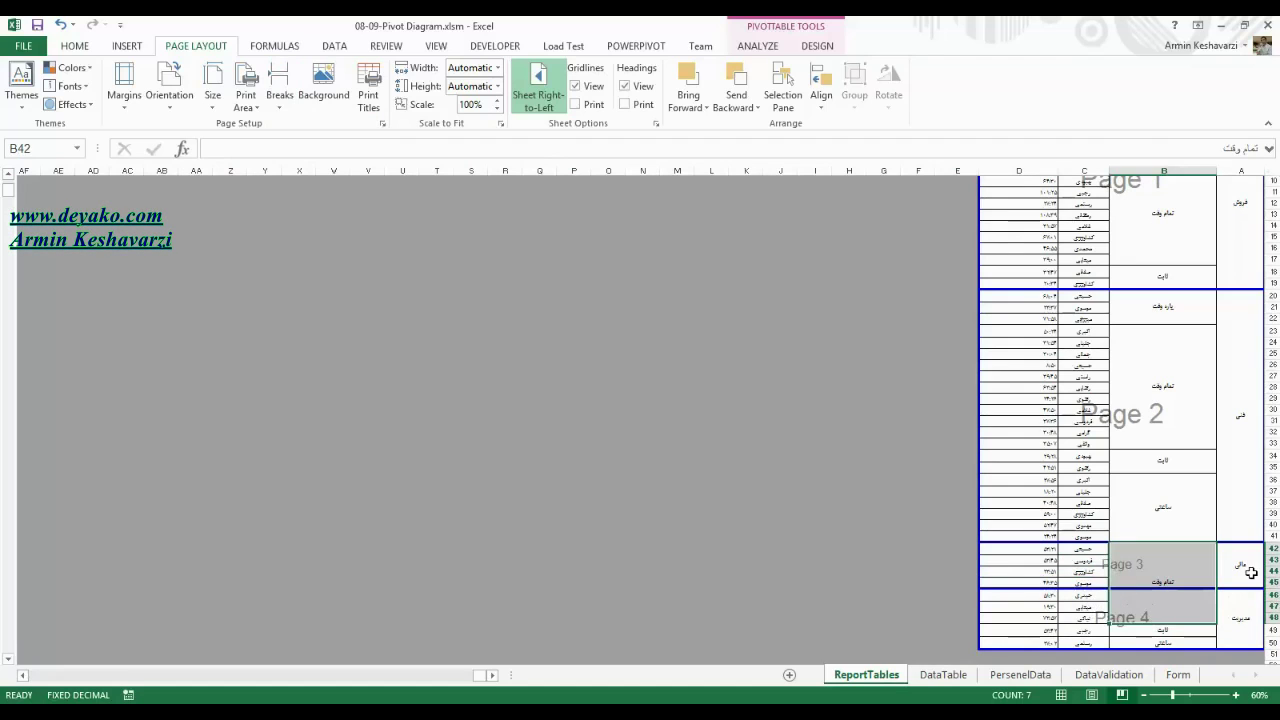
click(1031, 571)
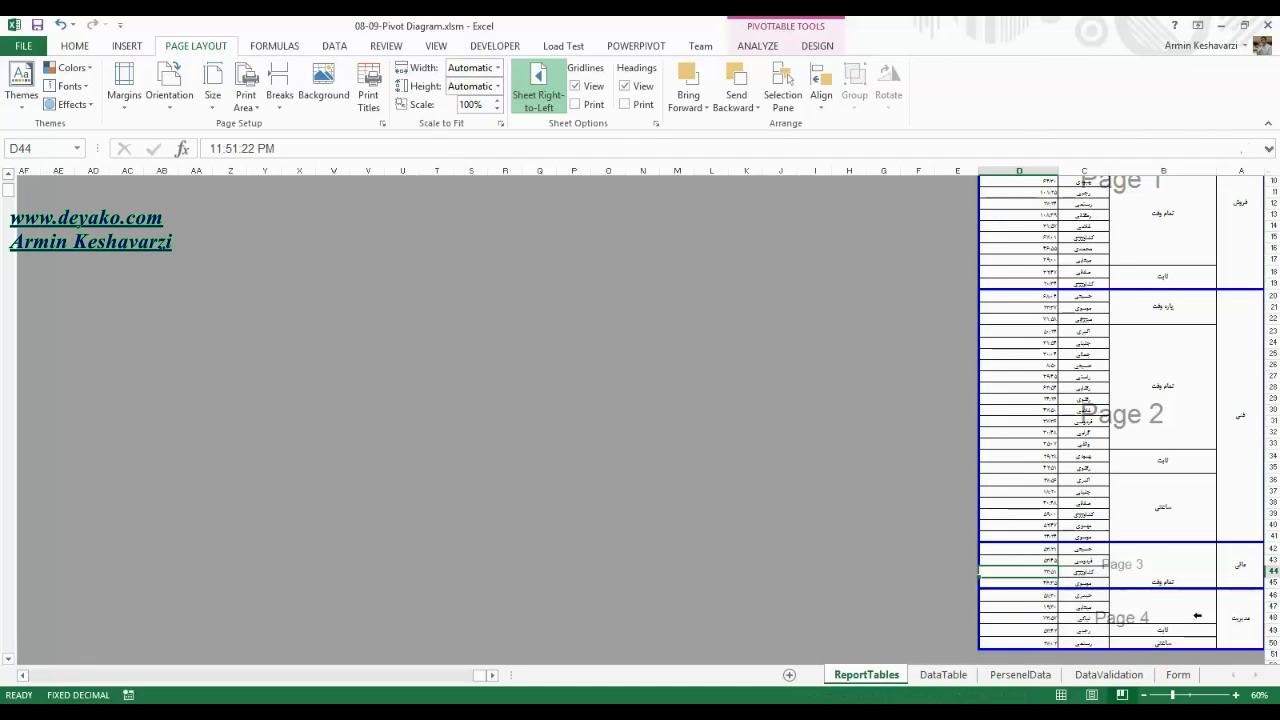
drag(1236, 604, 1026, 595)
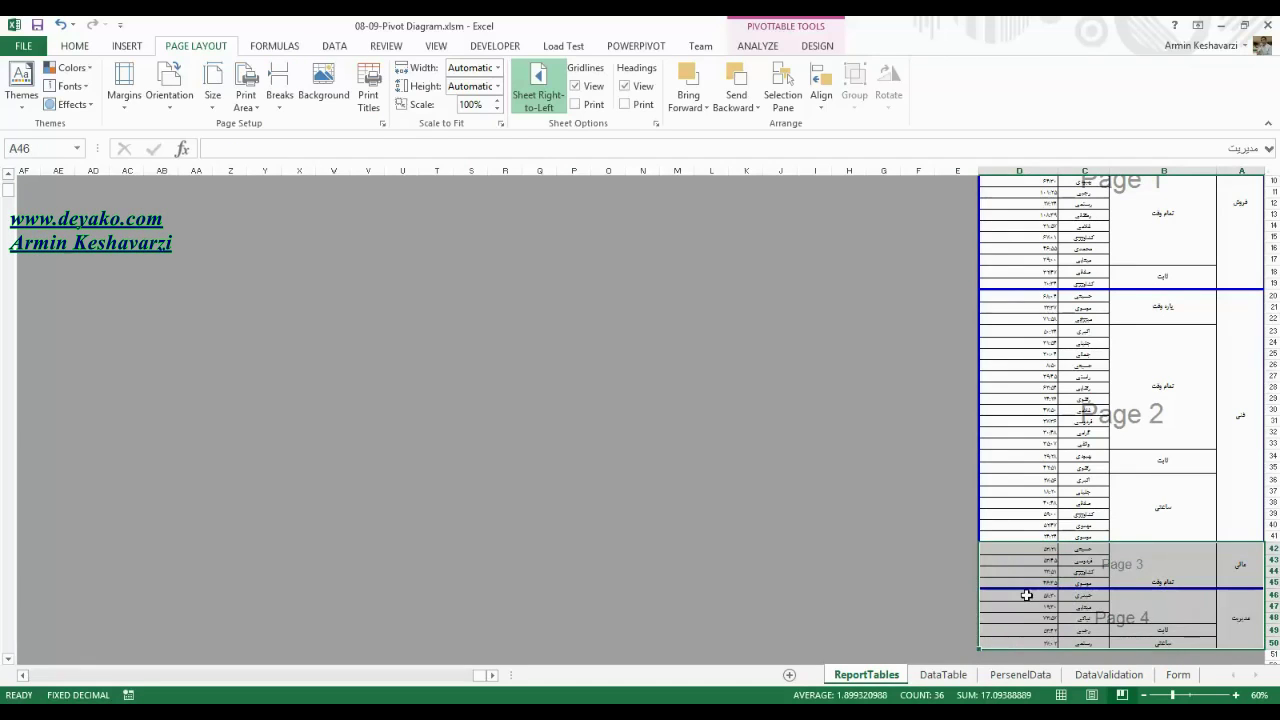
click(1044, 432)
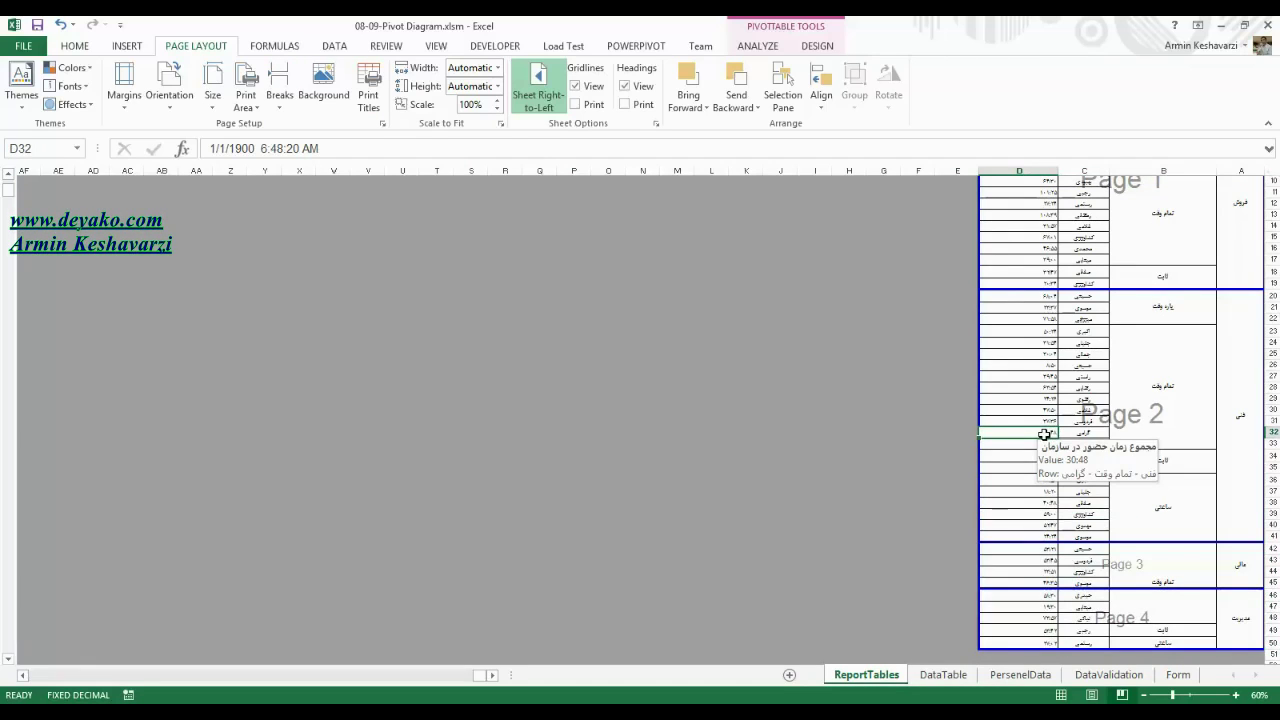
click(1075, 421)
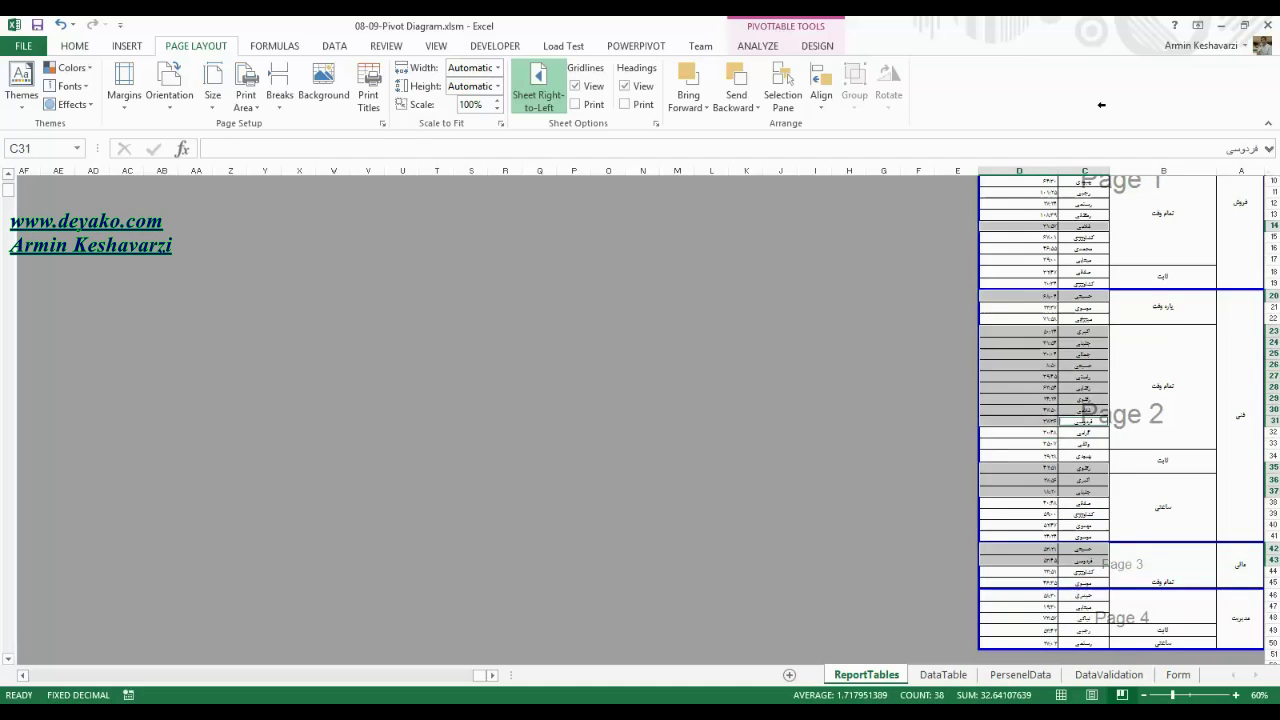
scroll(1150, 400, up, 3)
click(1175, 340)
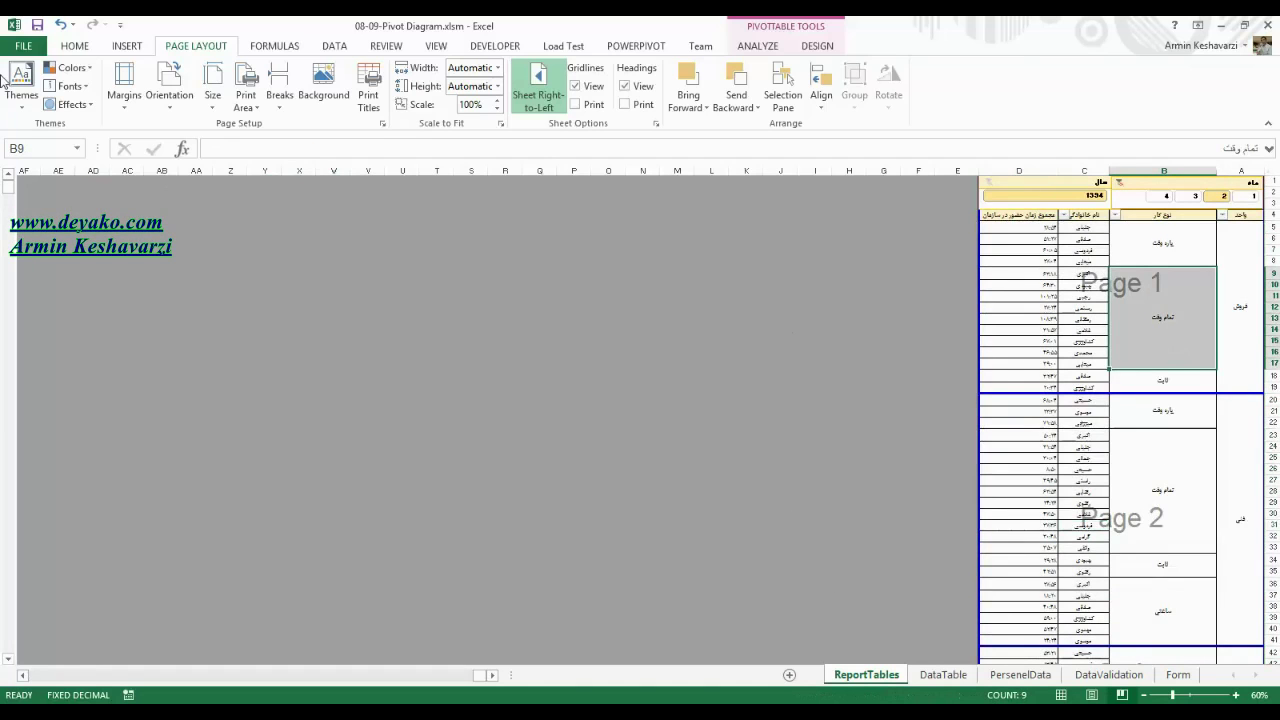
click(25, 46)
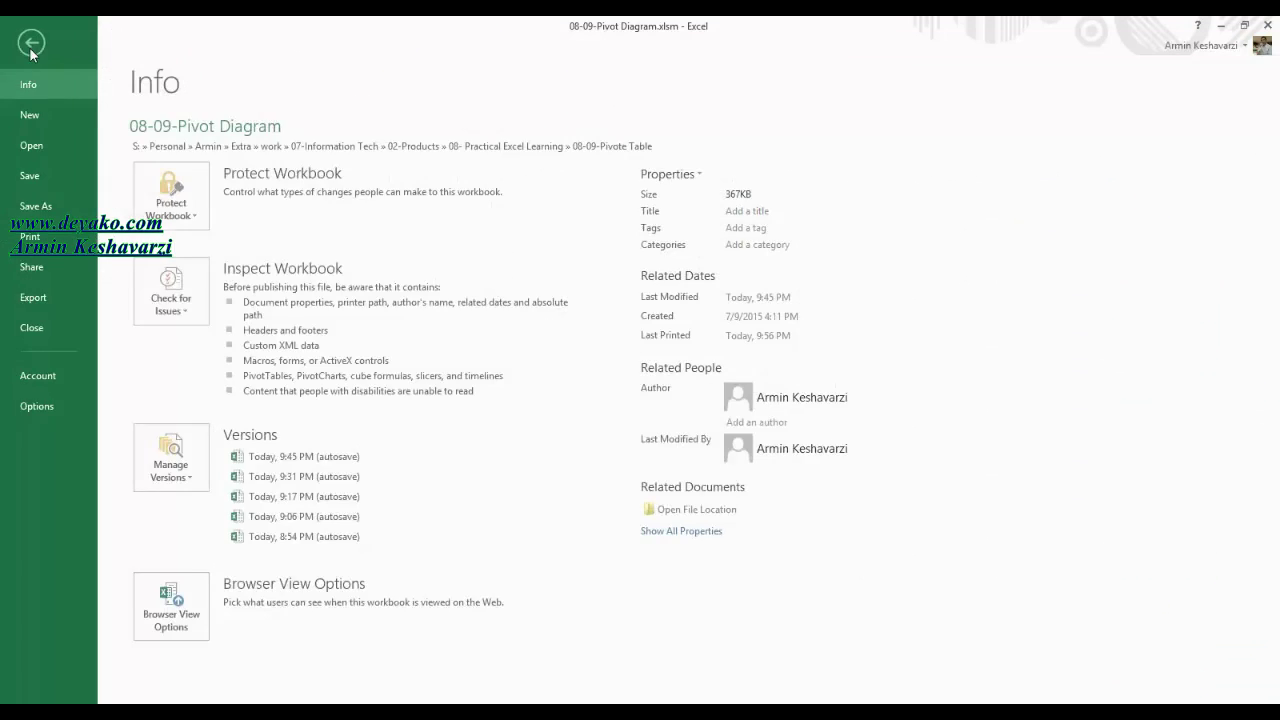
click(53, 233)
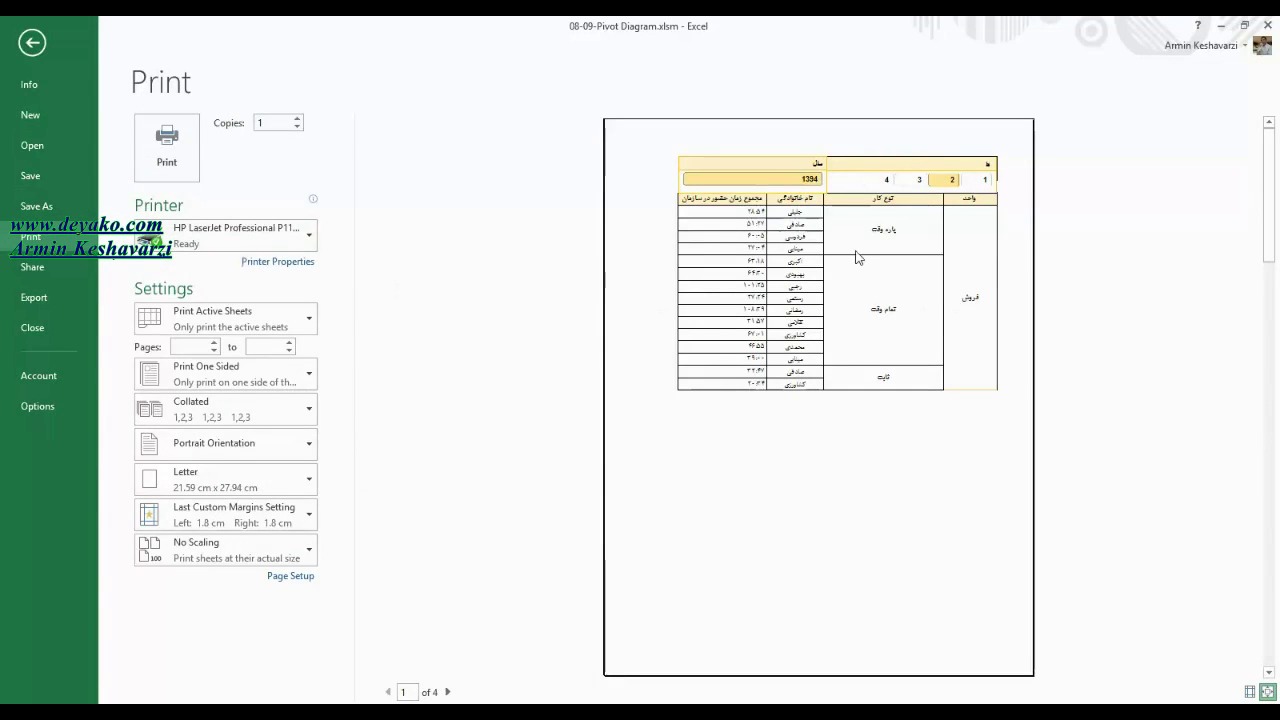
click(447, 692)
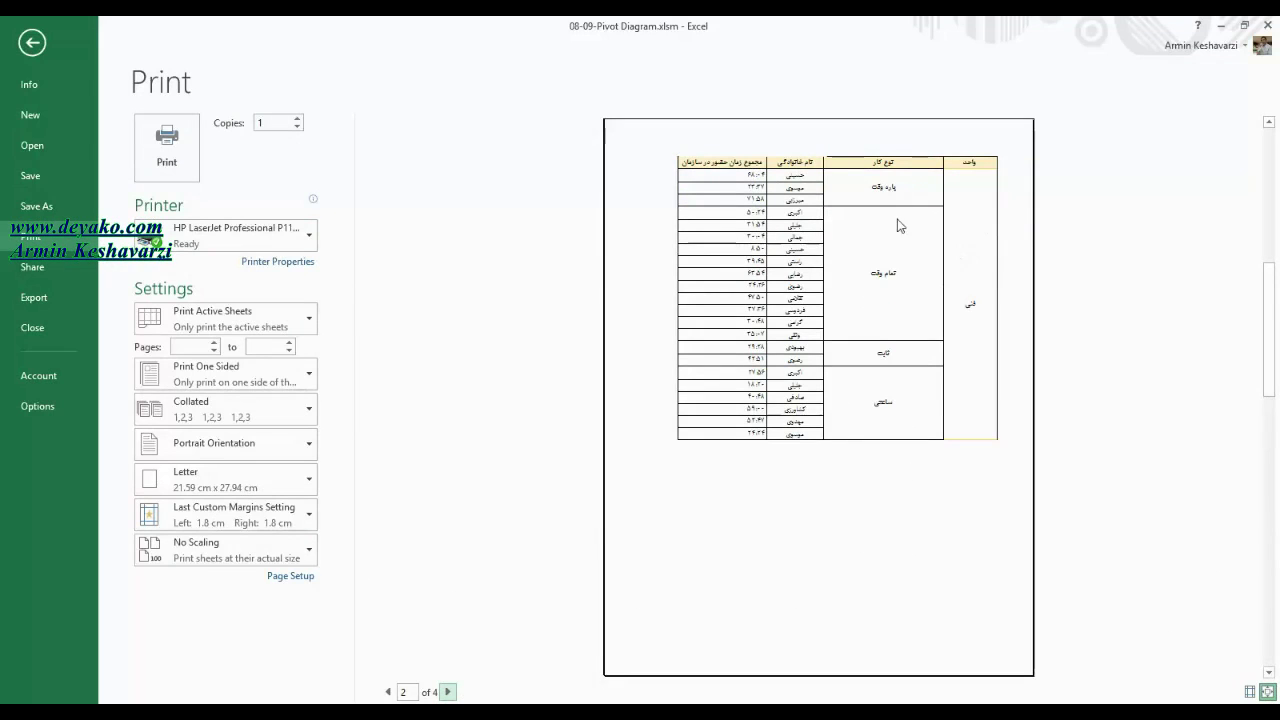
click(448, 692)
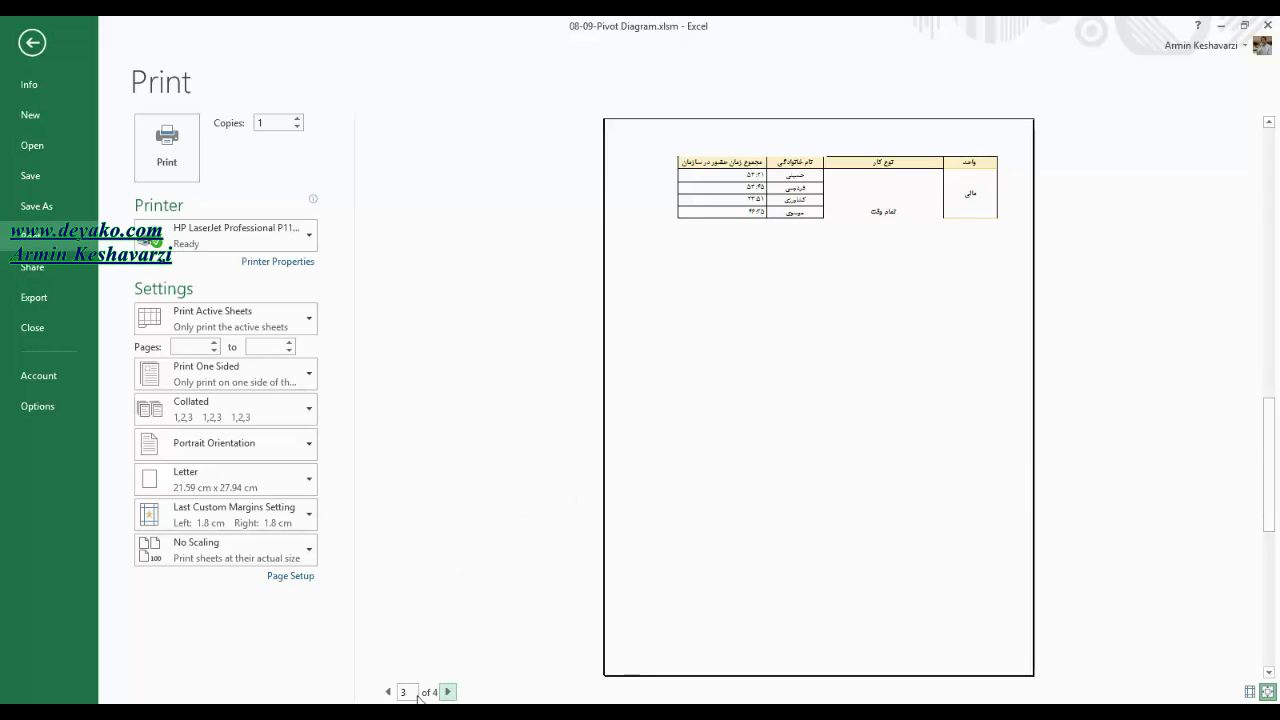
click(448, 692)
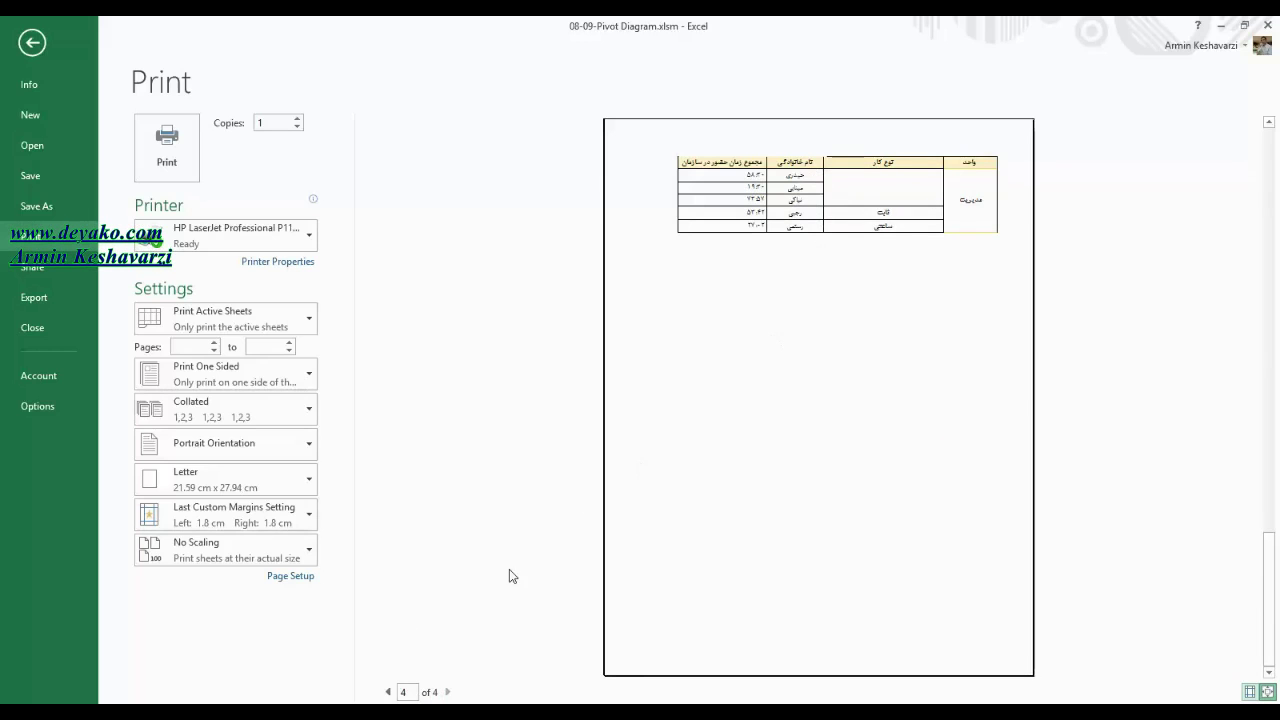
Close the print preview and review the first unit's block A5:D19.
click(40, 46)
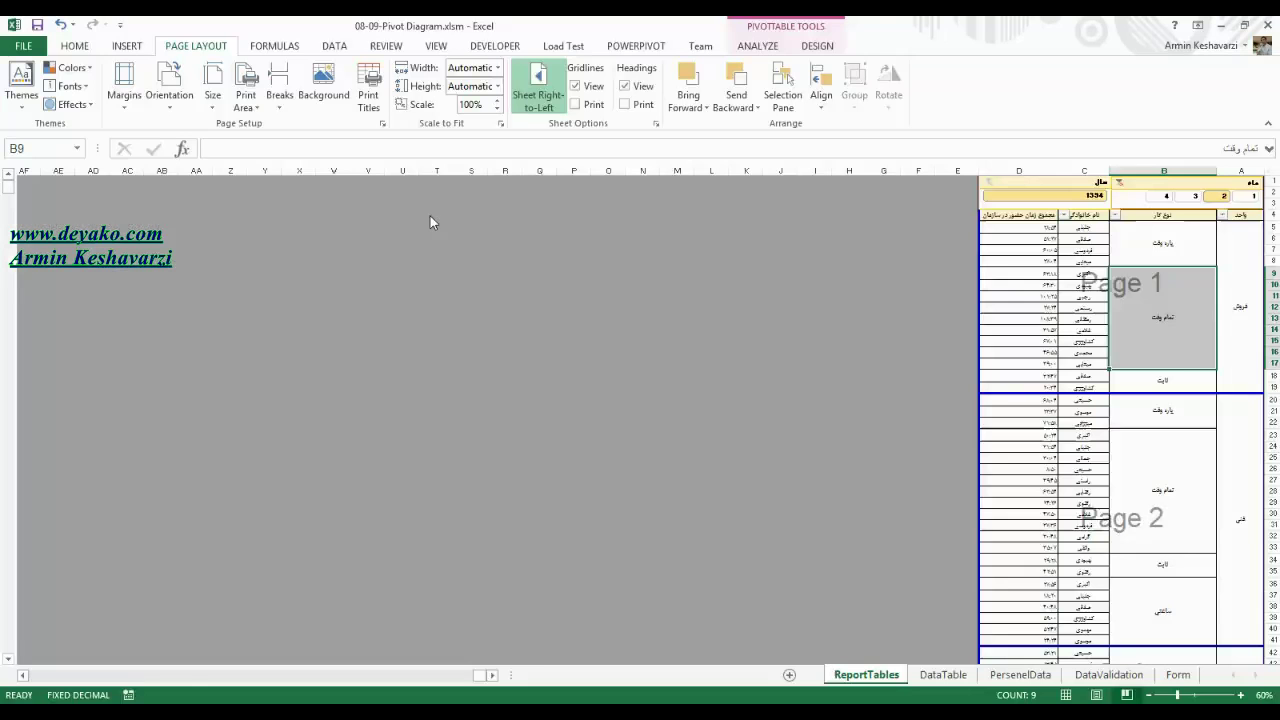
click(1143, 496)
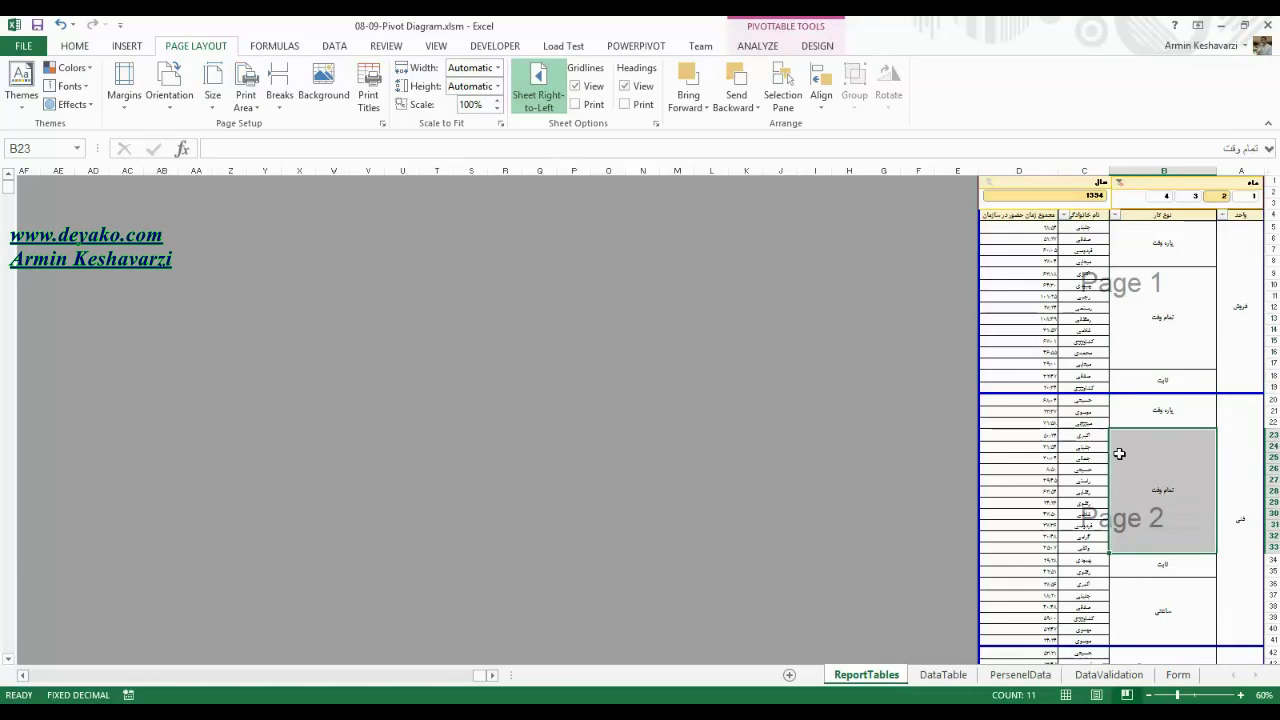
click(995, 318)
drag(1246, 315, 1048, 332)
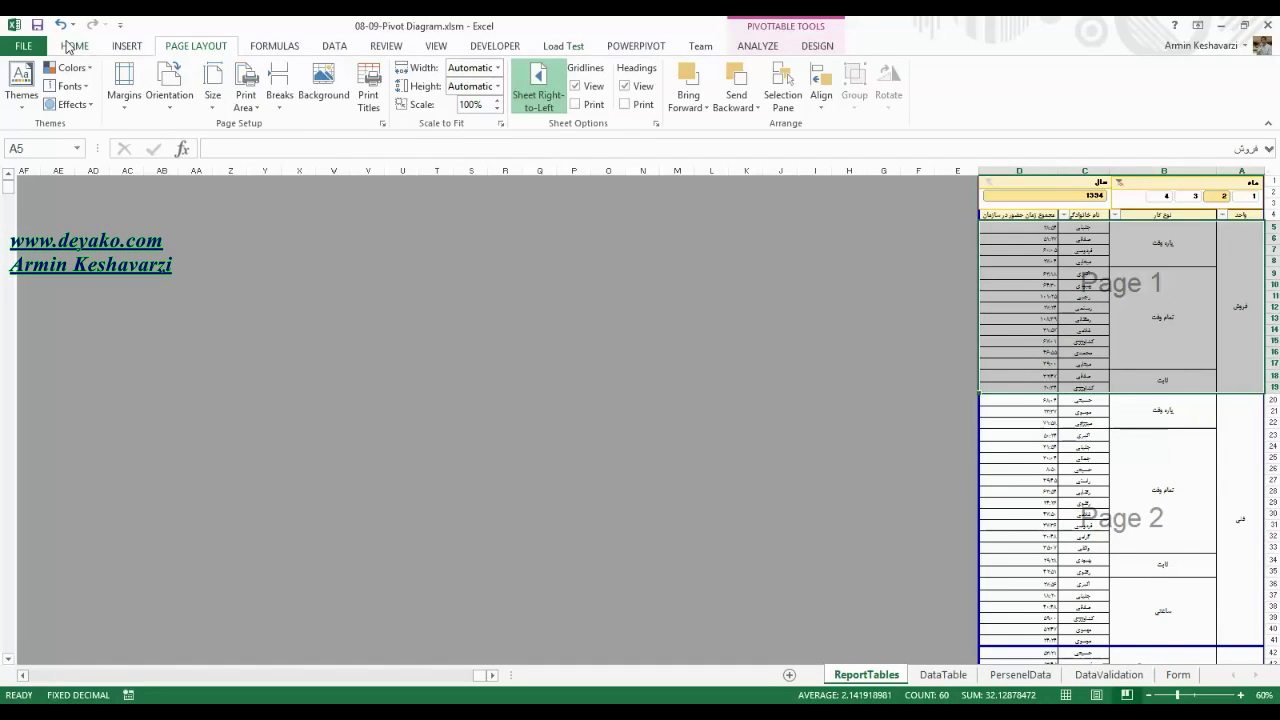
Return Pivot Diagram to Normal view and switch to the Personnel-Management.xlsm window.
click(1066, 695)
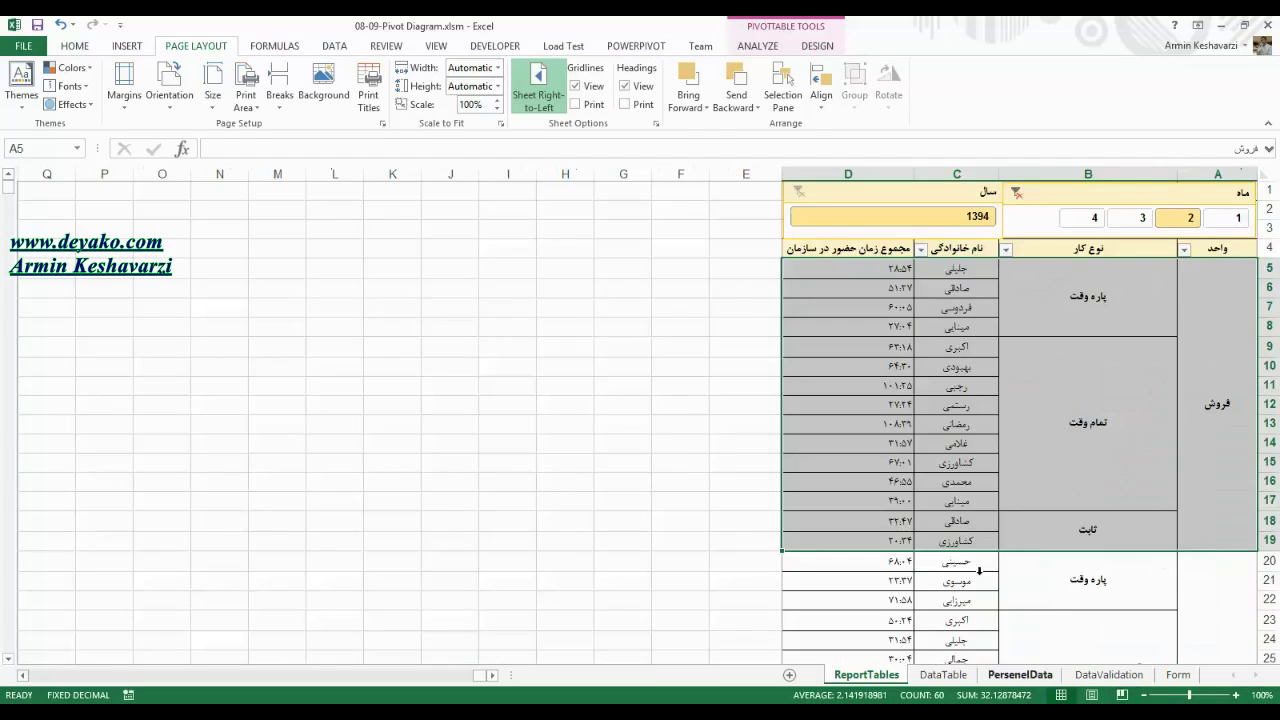
click(956, 405)
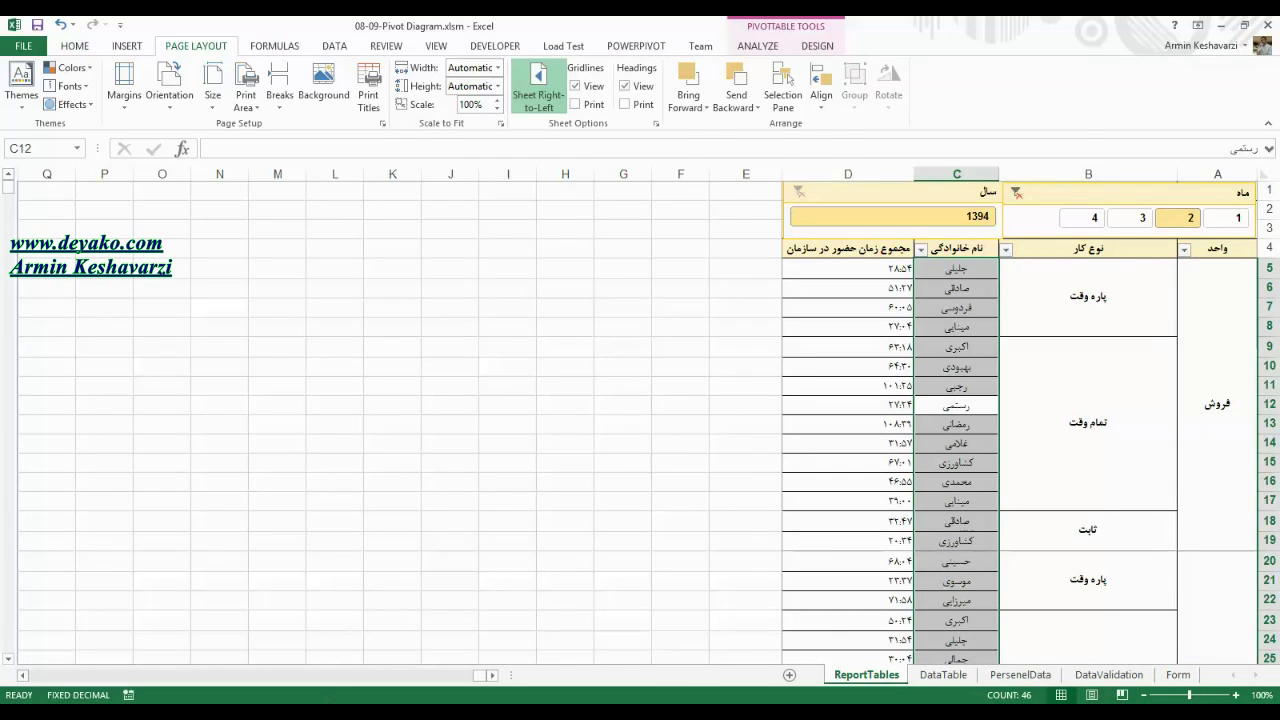
click(409, 641)
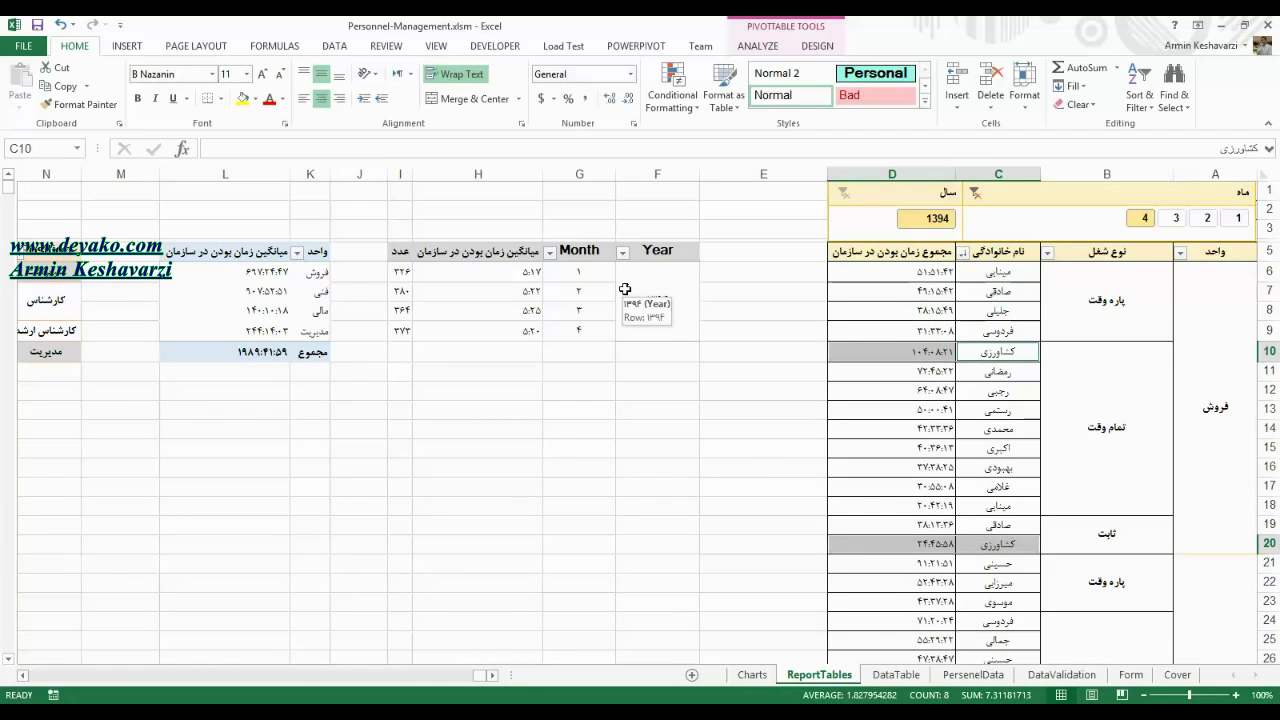
Select the Year/Month pivot's Year column F5:F9 and open its PivotTable Fields list.
click(558, 292)
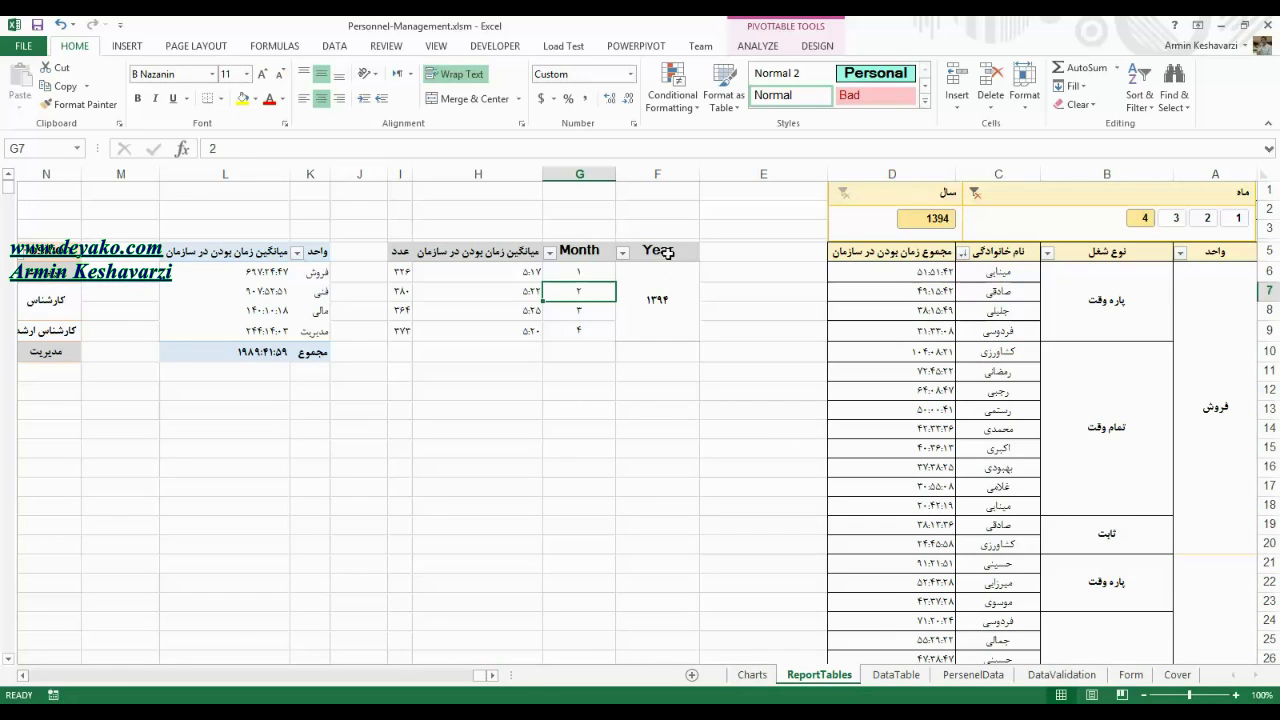
drag(668, 252, 400, 291)
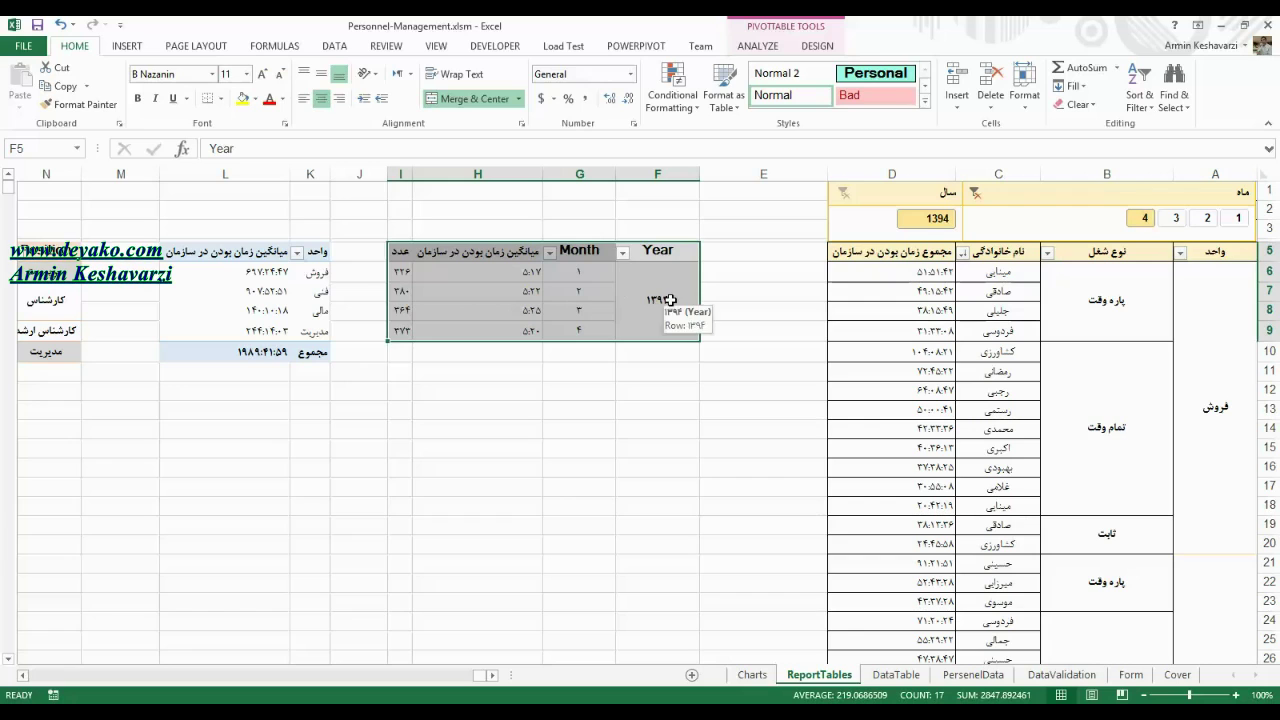
drag(666, 256, 659, 311)
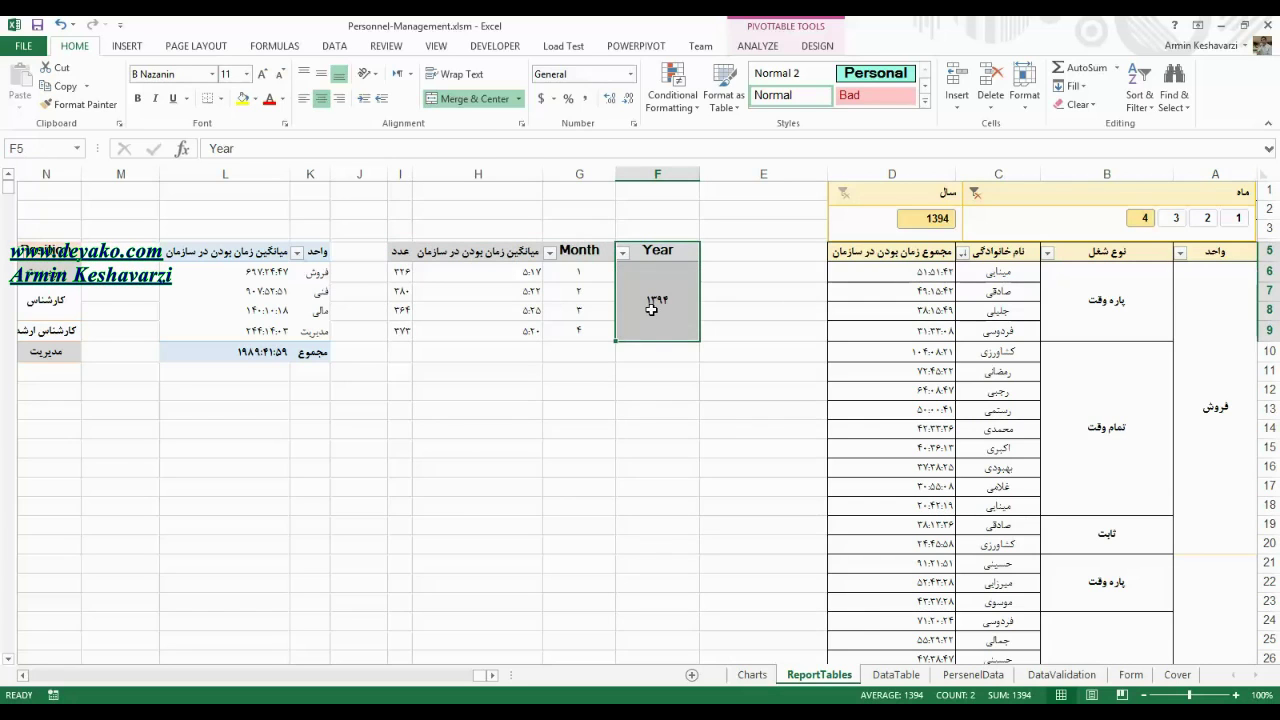
click(820, 52)
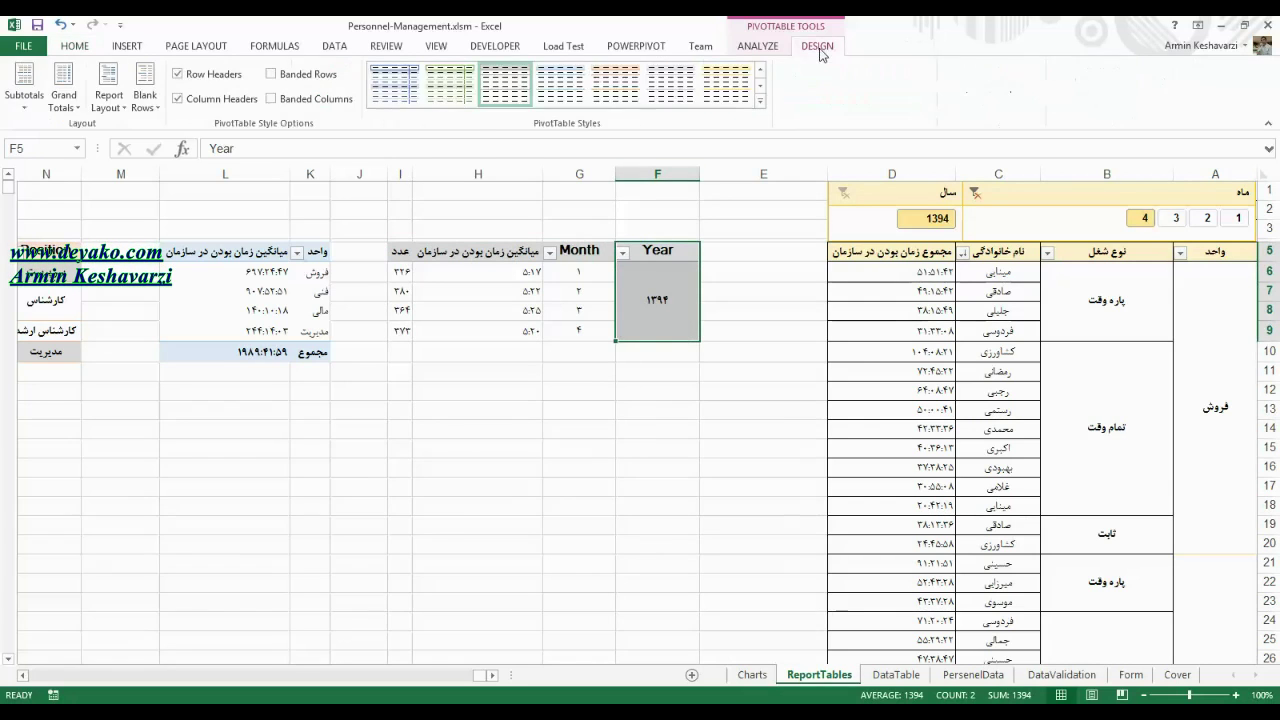
click(757, 46)
click(1083, 85)
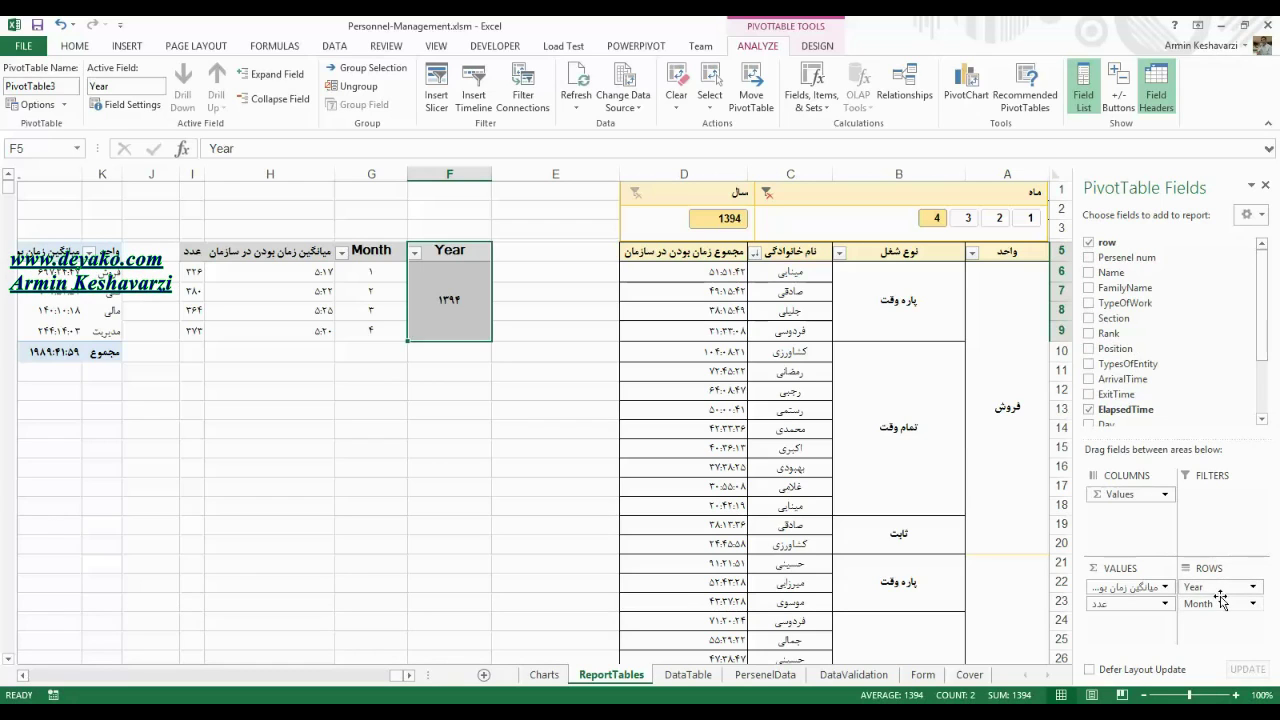
click(300, 271)
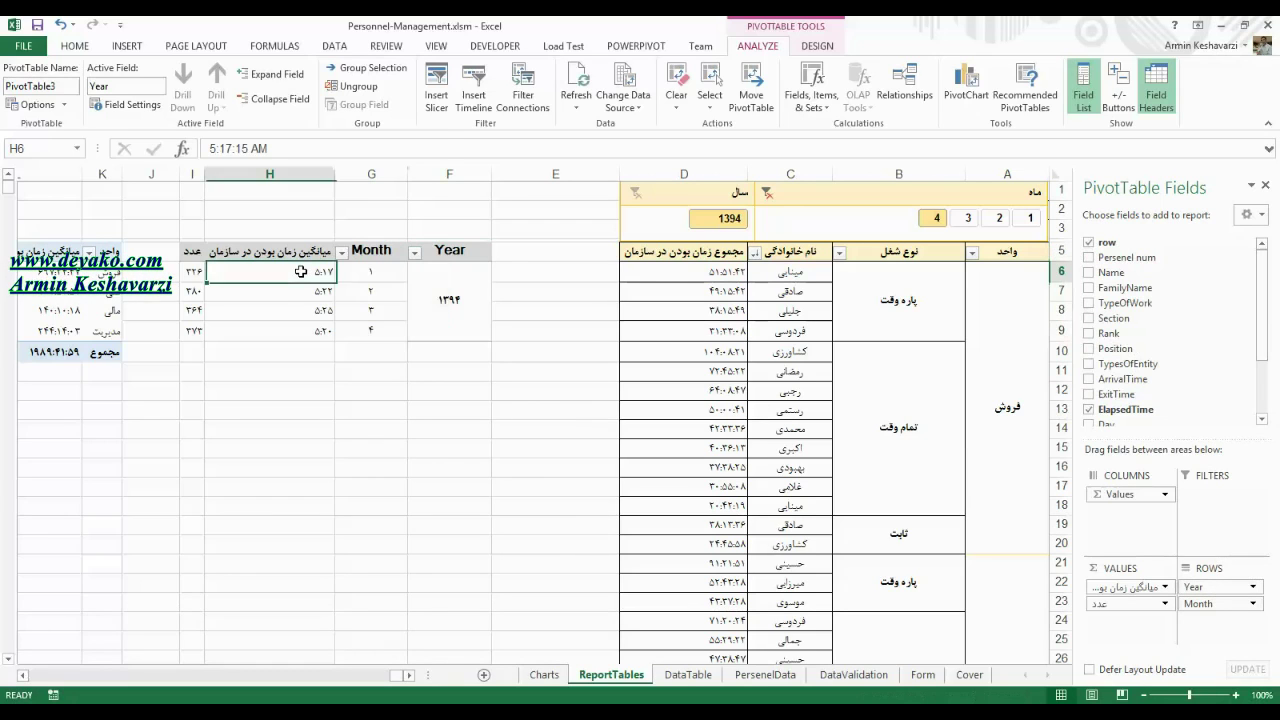
click(283, 292)
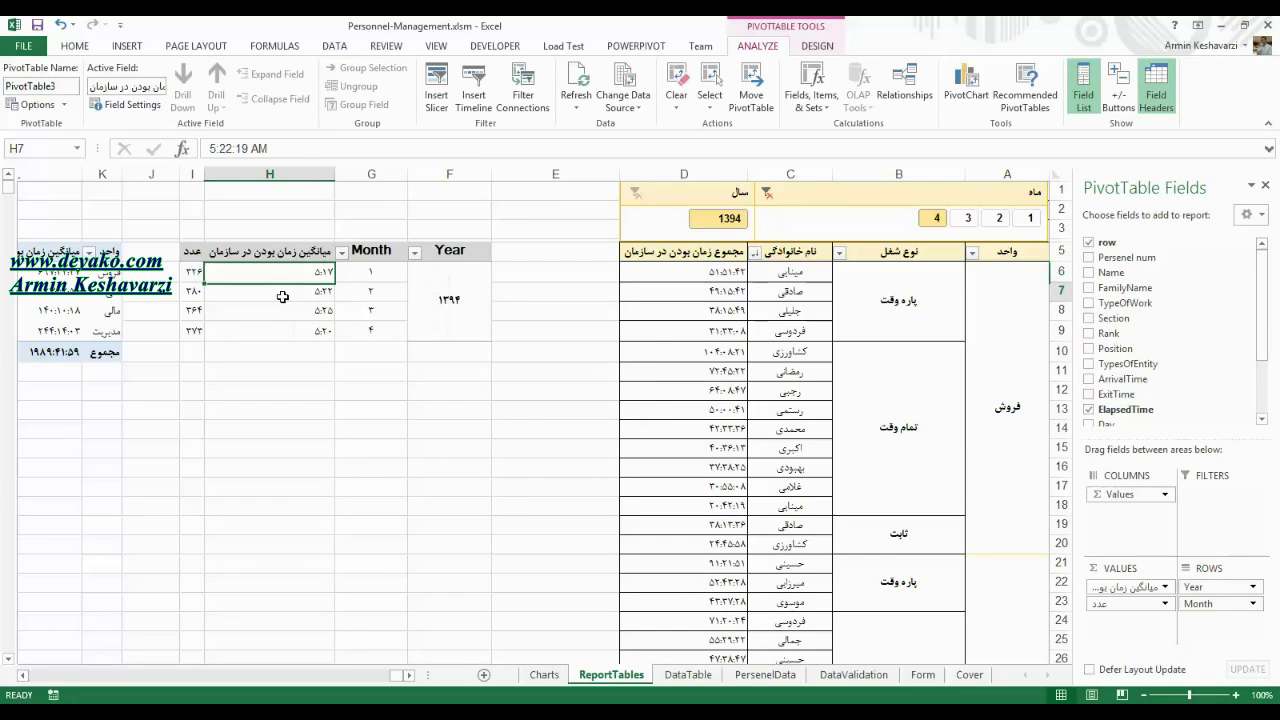
click(1165, 588)
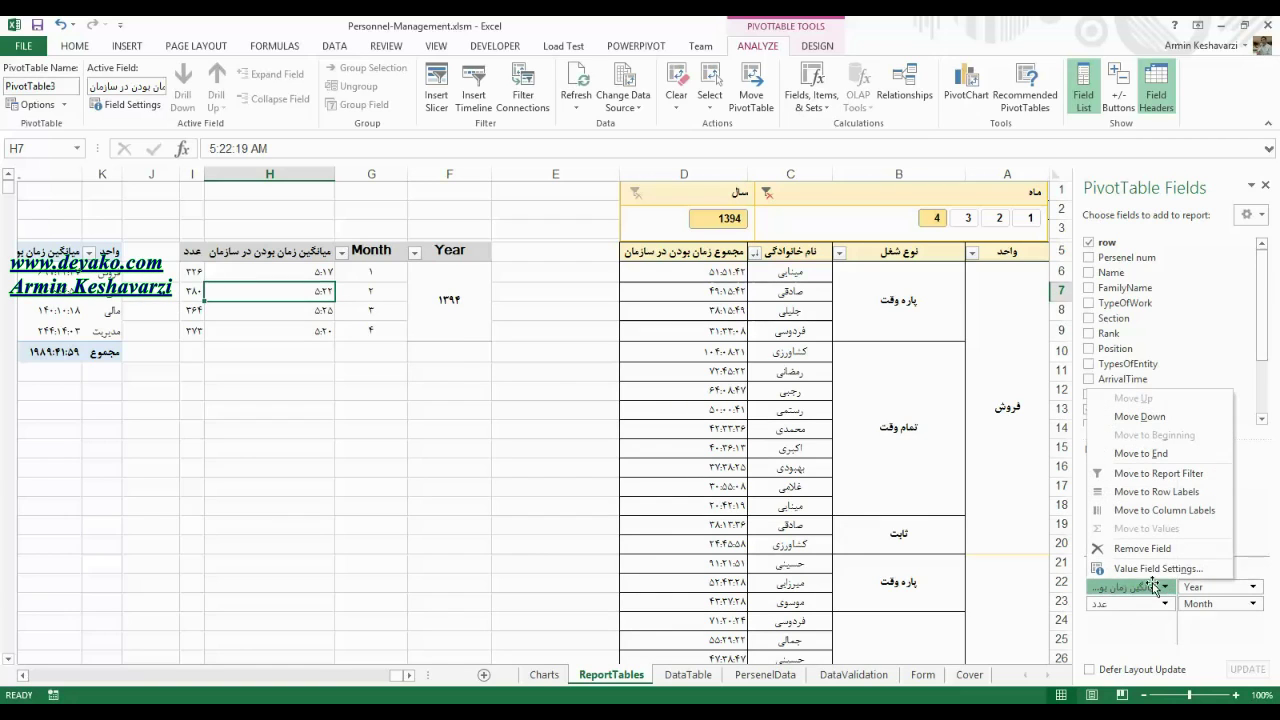
click(1125, 589)
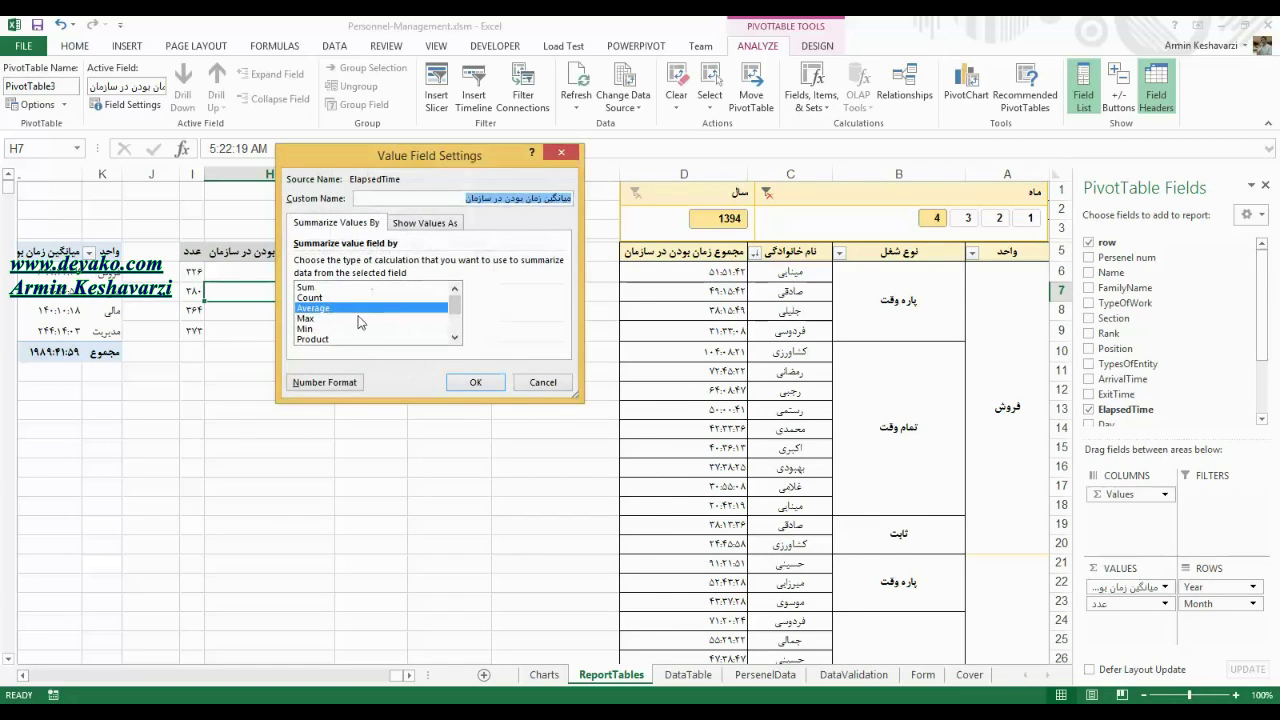
click(542, 383)
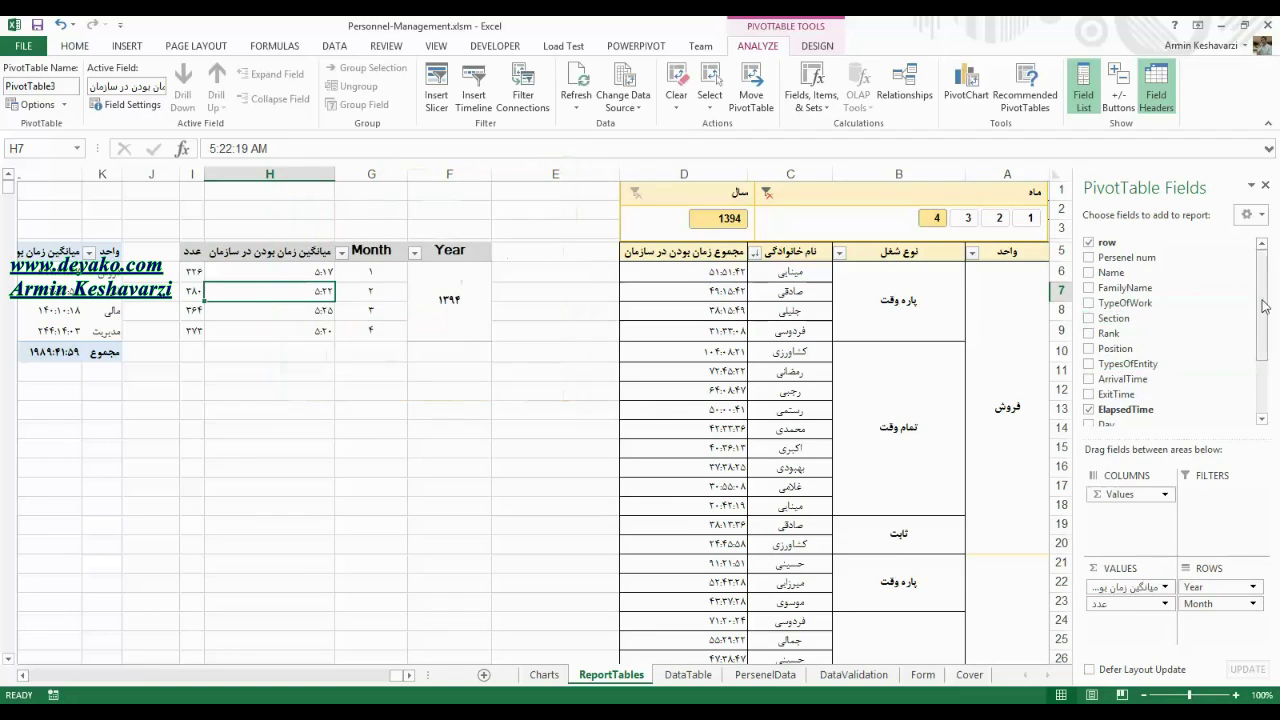
scroll(1265, 352, down, 1)
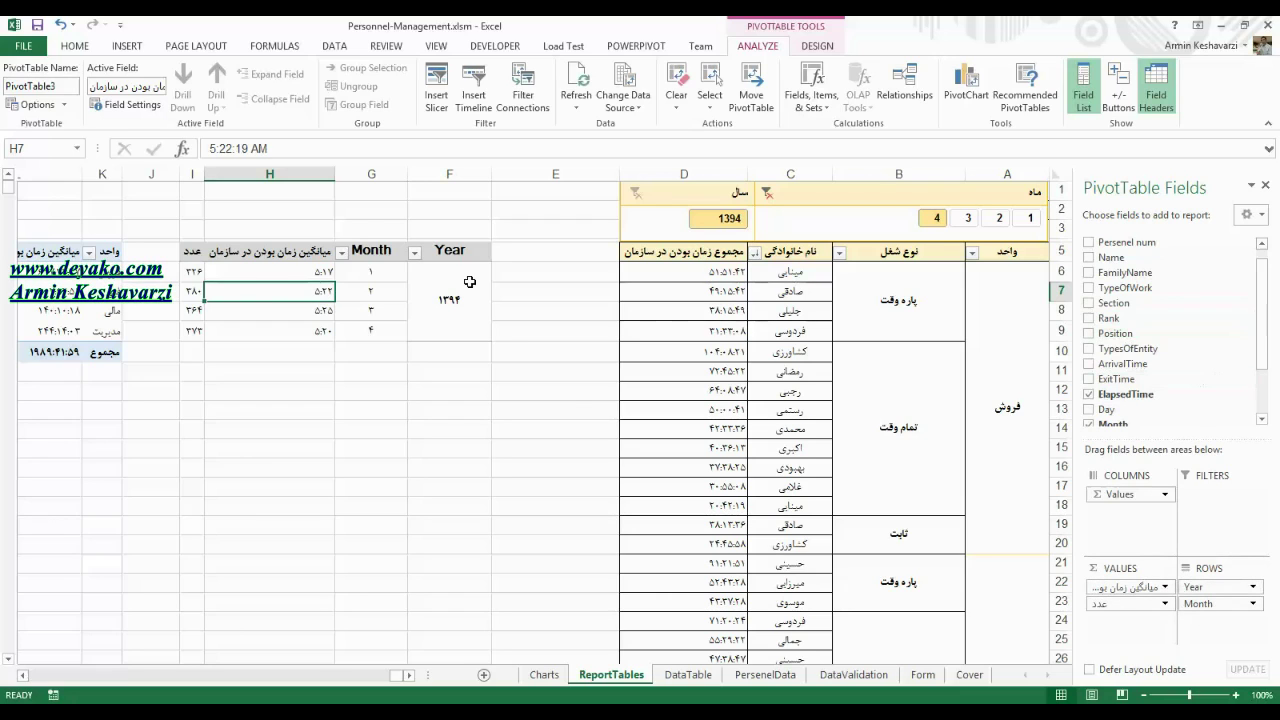
mouse_move(269, 290)
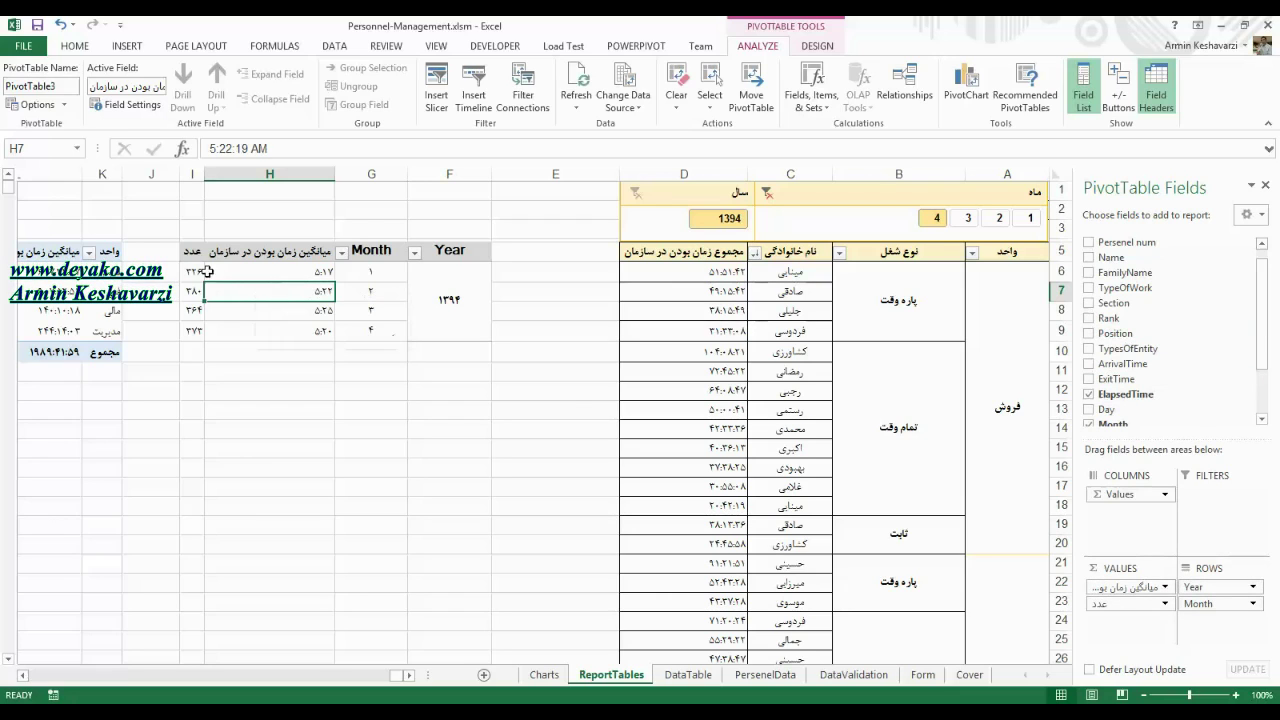
drag(193, 271, 240, 272)
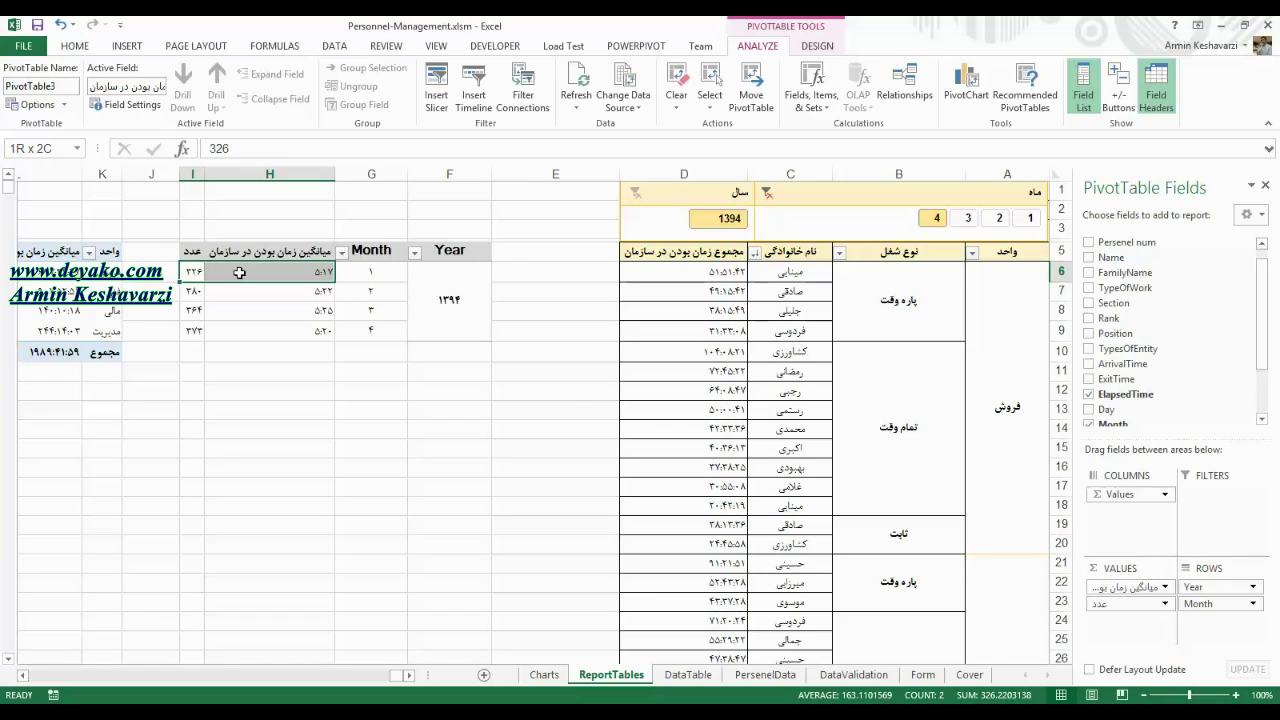
click(192, 256)
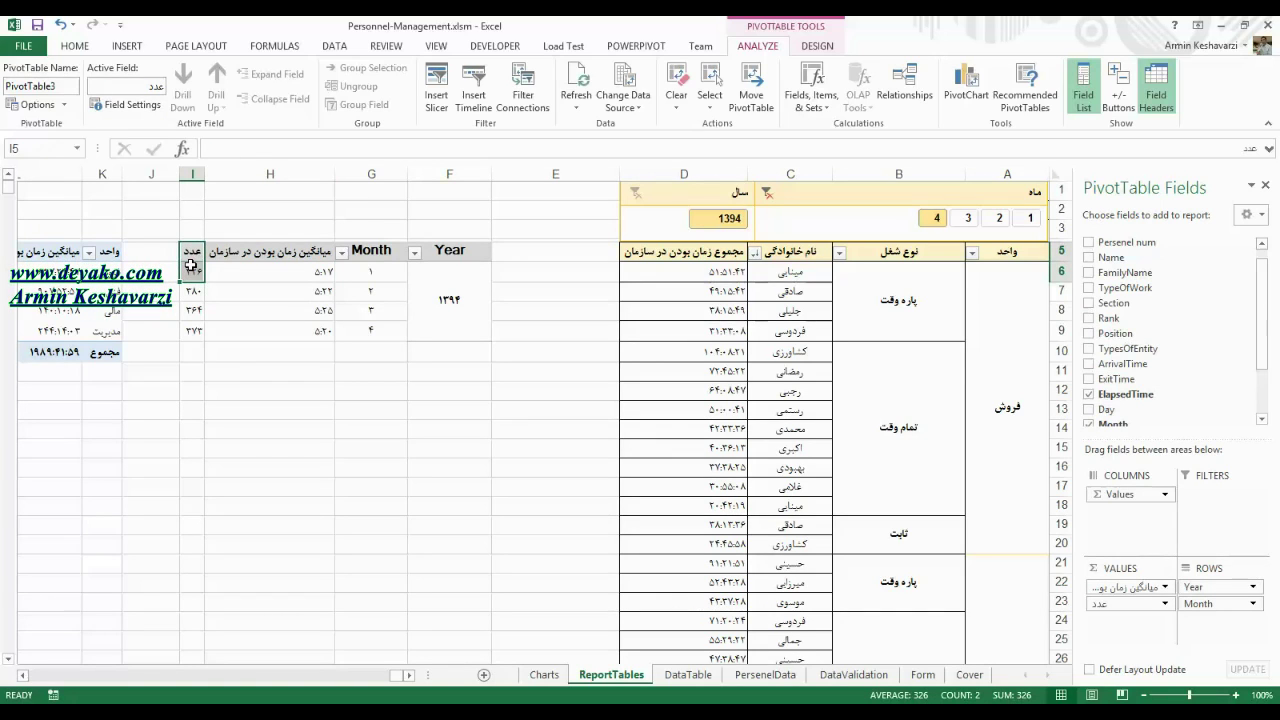
drag(1264, 283, 1270, 279)
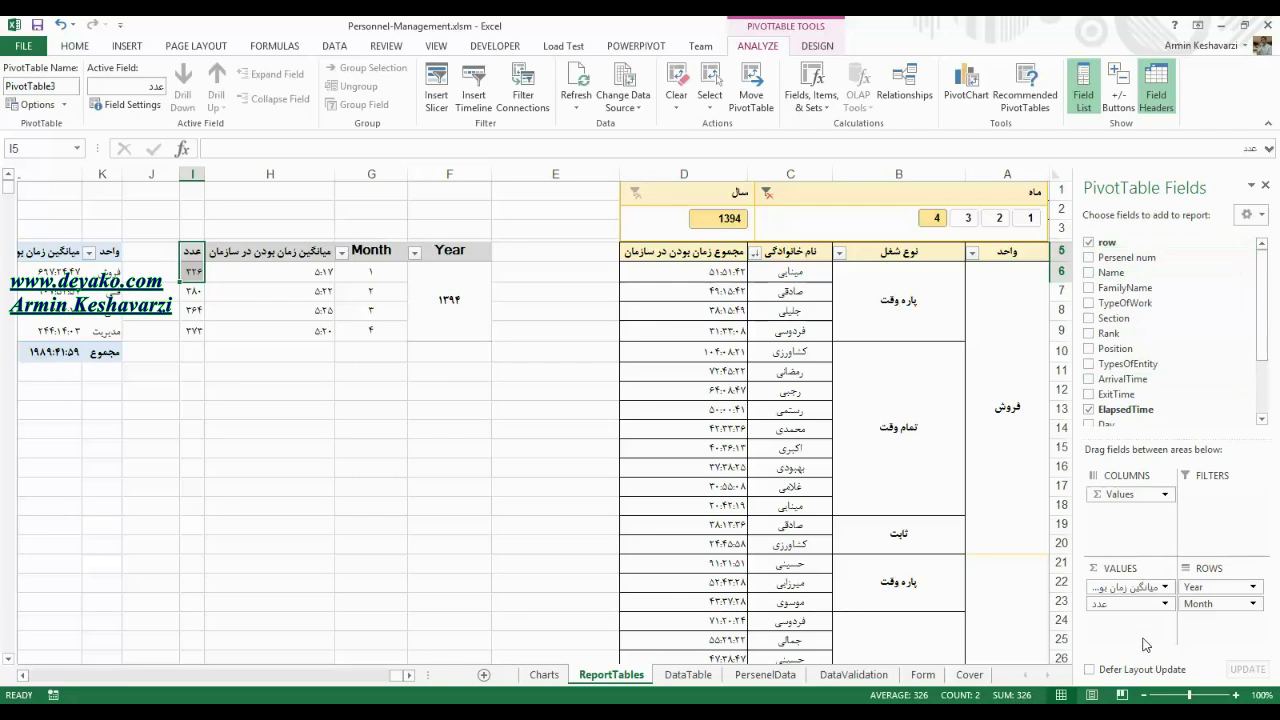
click(1164, 604)
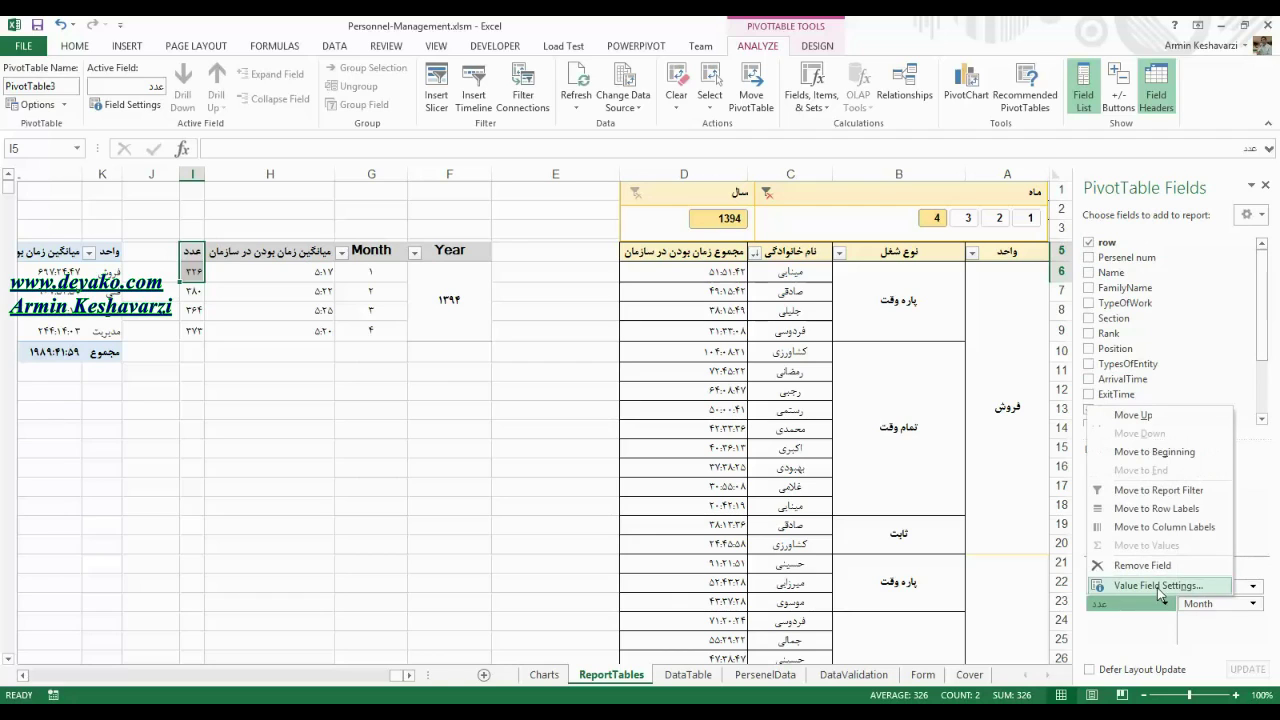
click(193, 275)
click(193, 272)
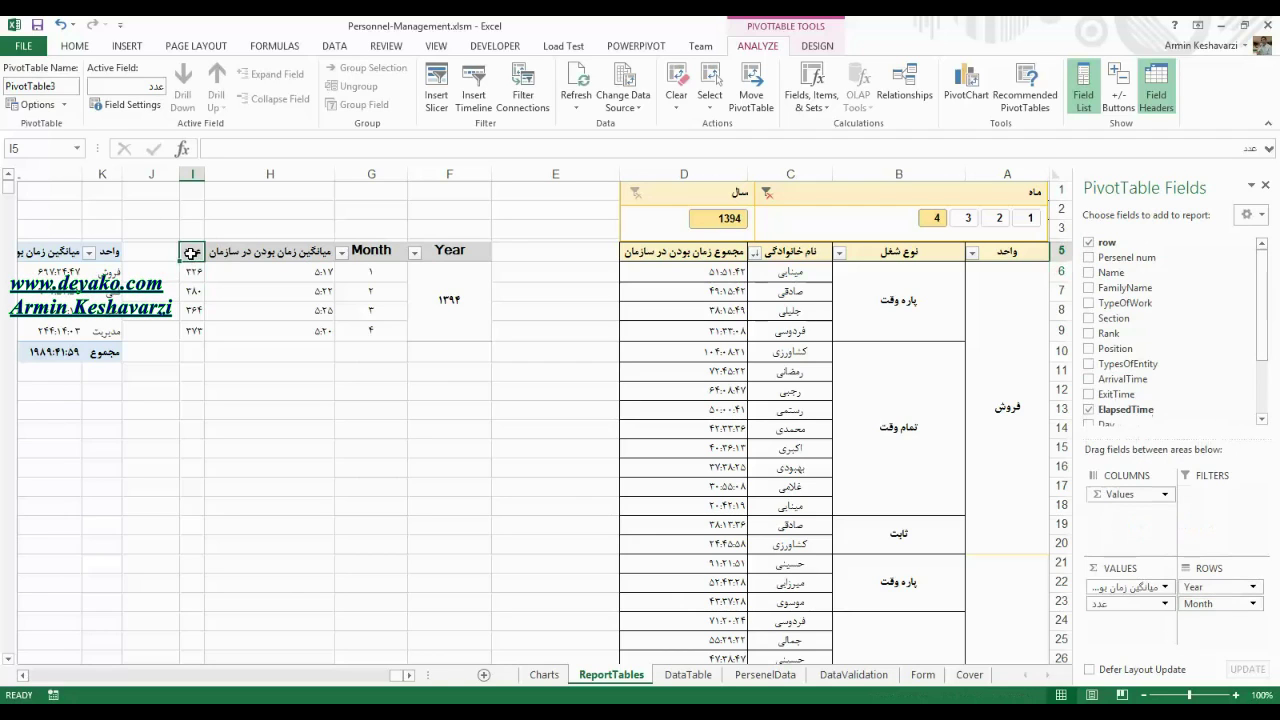
drag(192, 251, 296, 323)
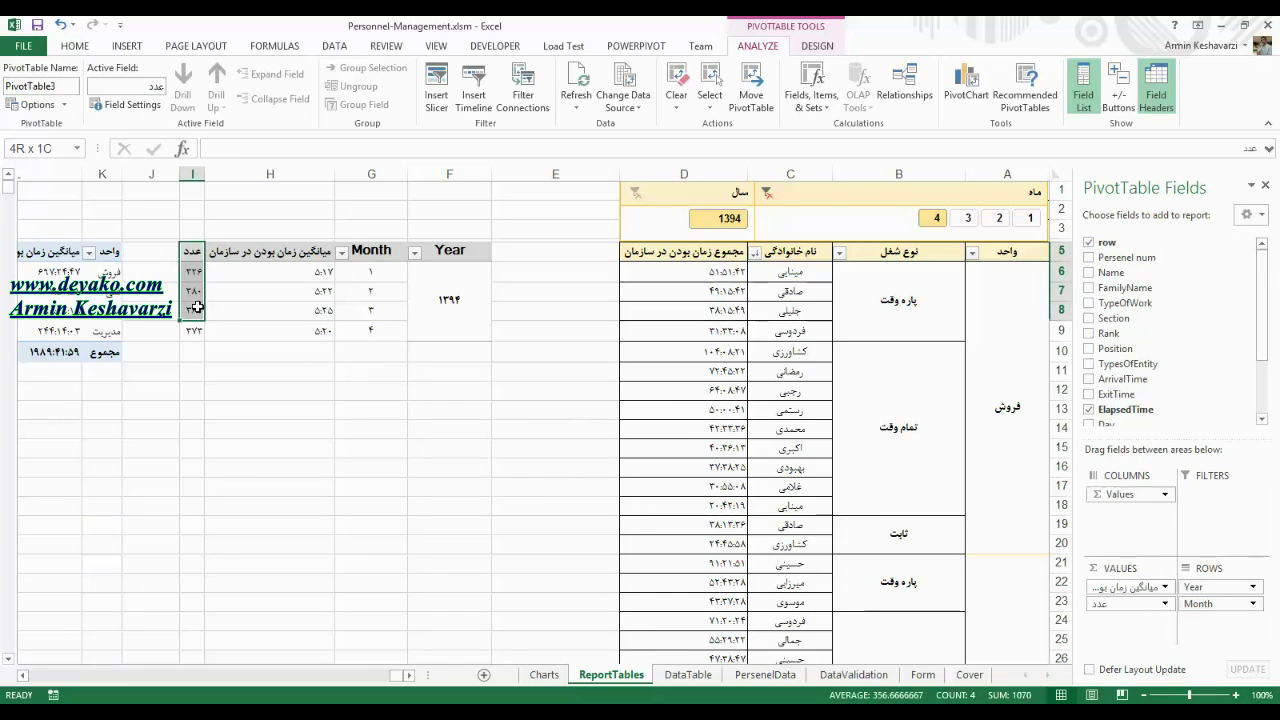
click(192, 272)
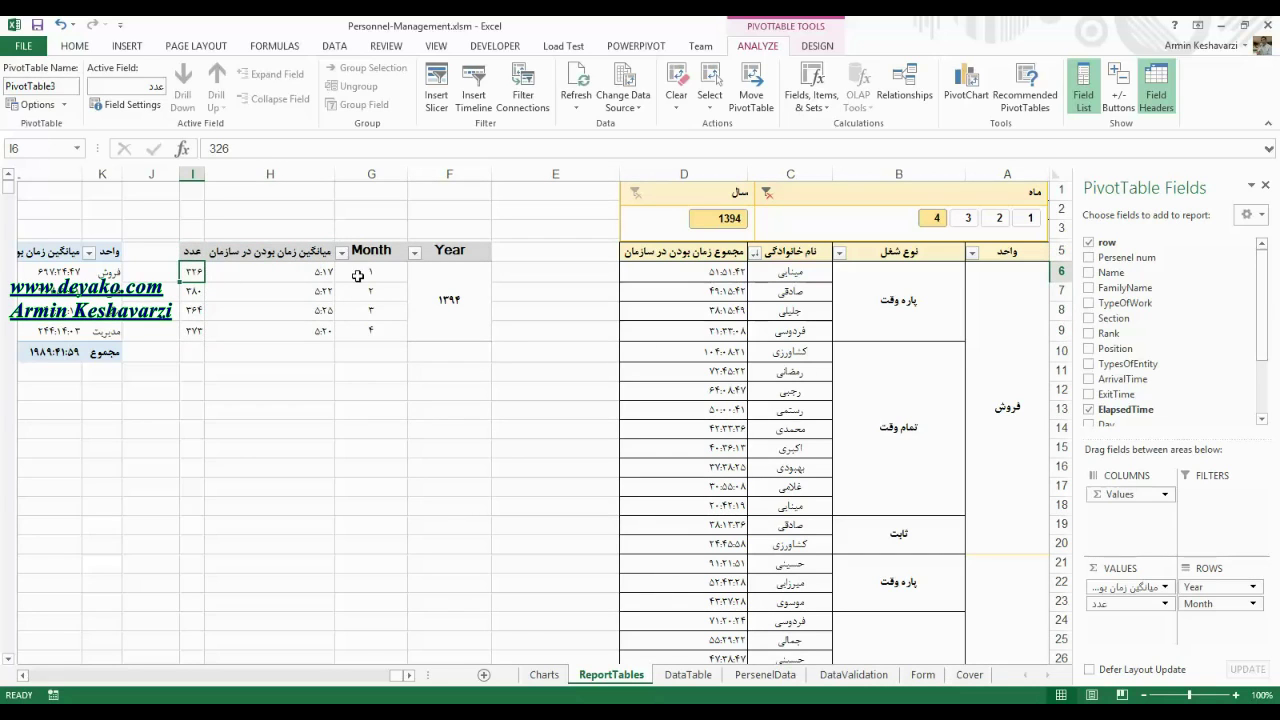
click(426, 273)
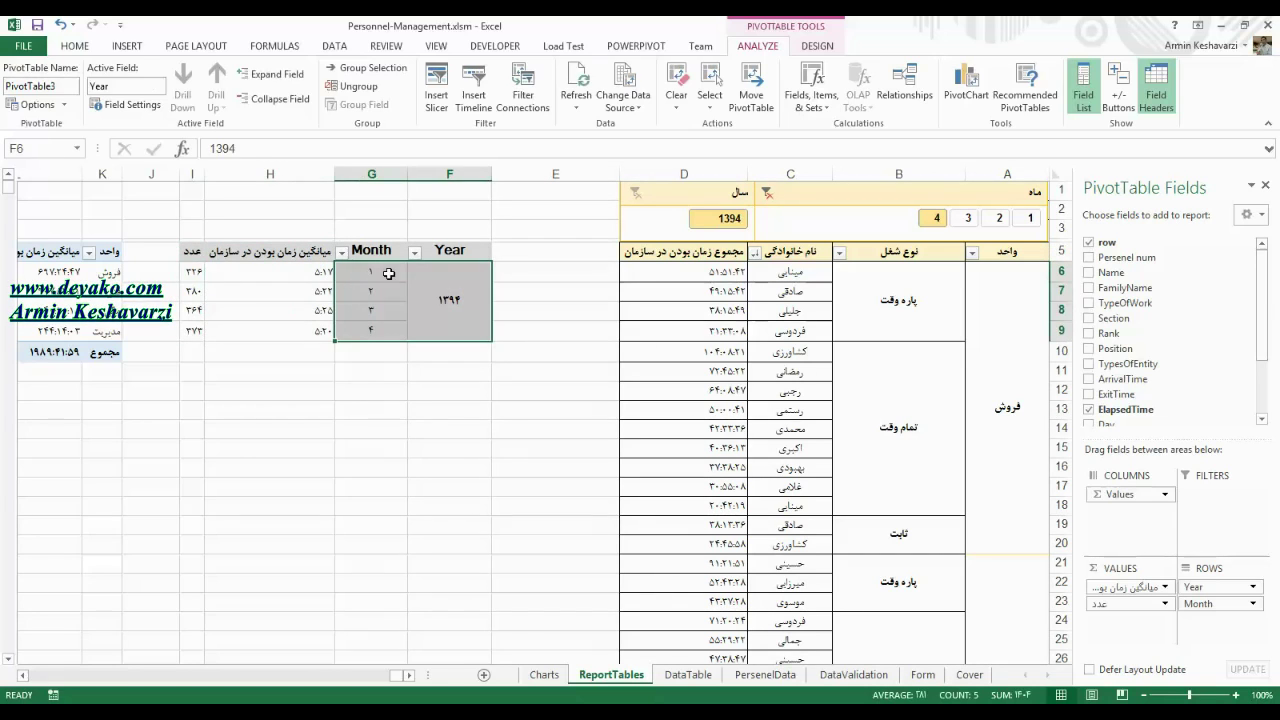
drag(389, 274, 191, 273)
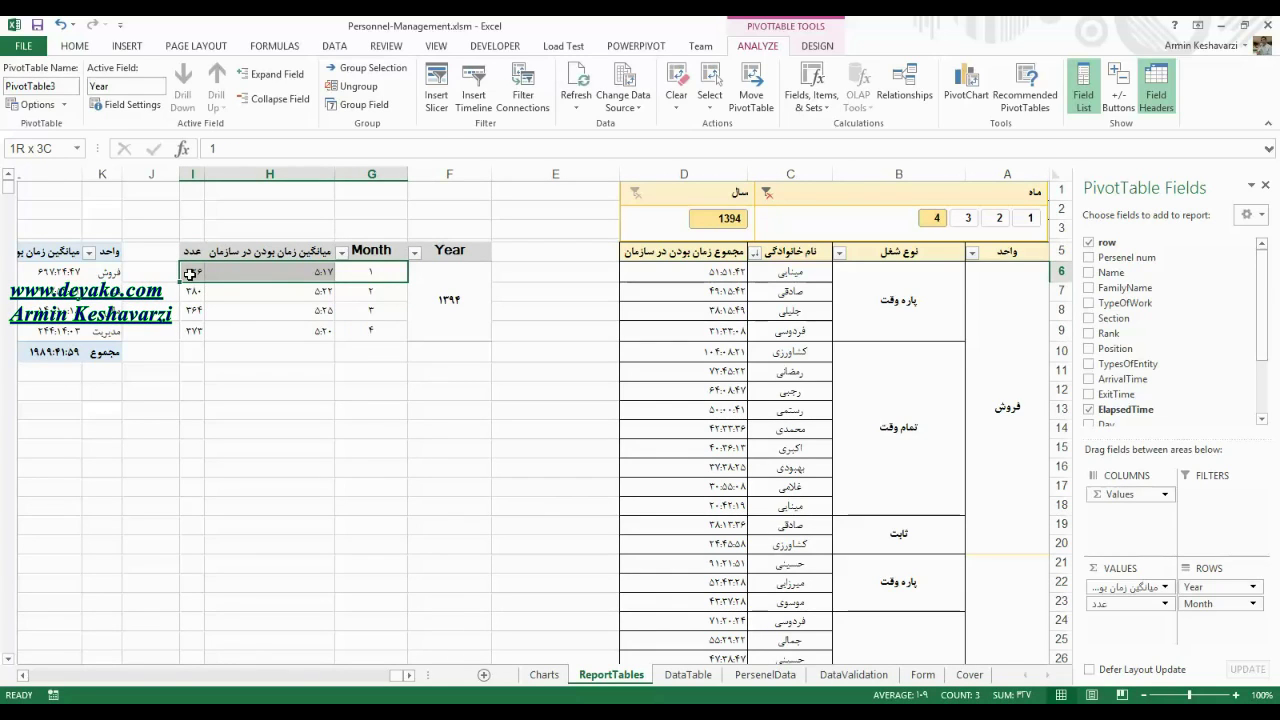
click(212, 273)
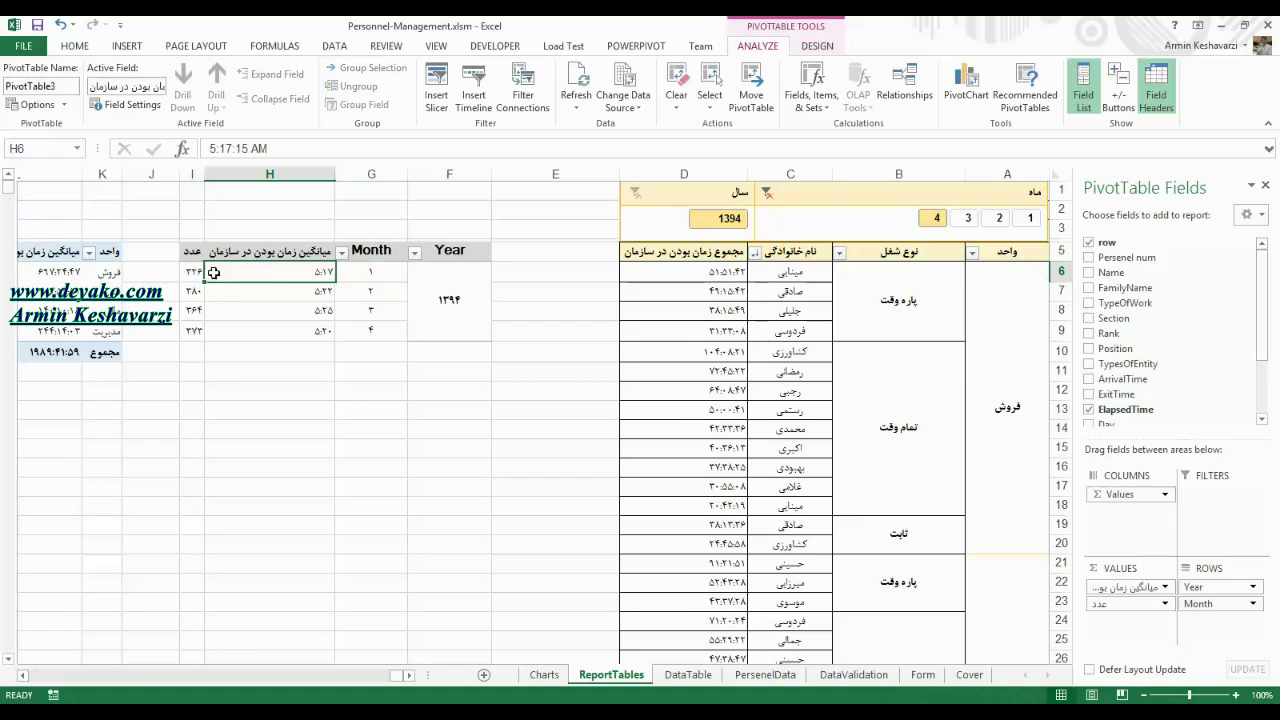
click(190, 274)
click(191, 292)
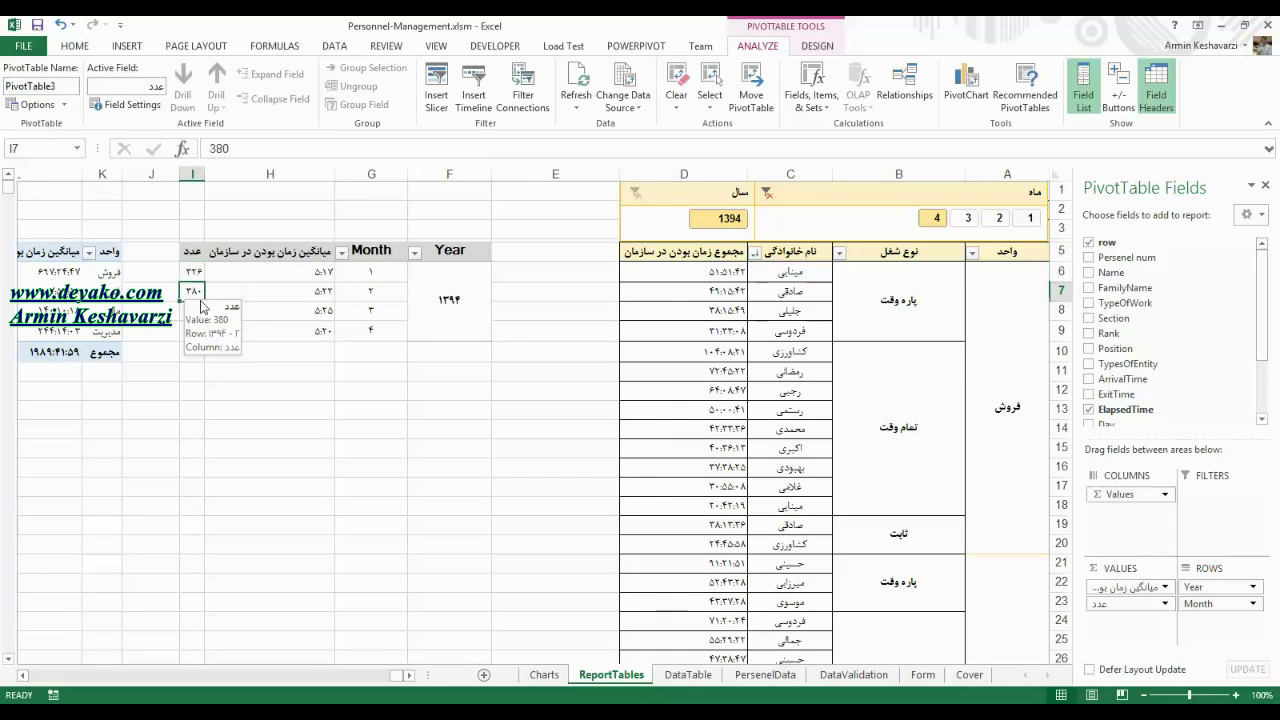
click(192, 311)
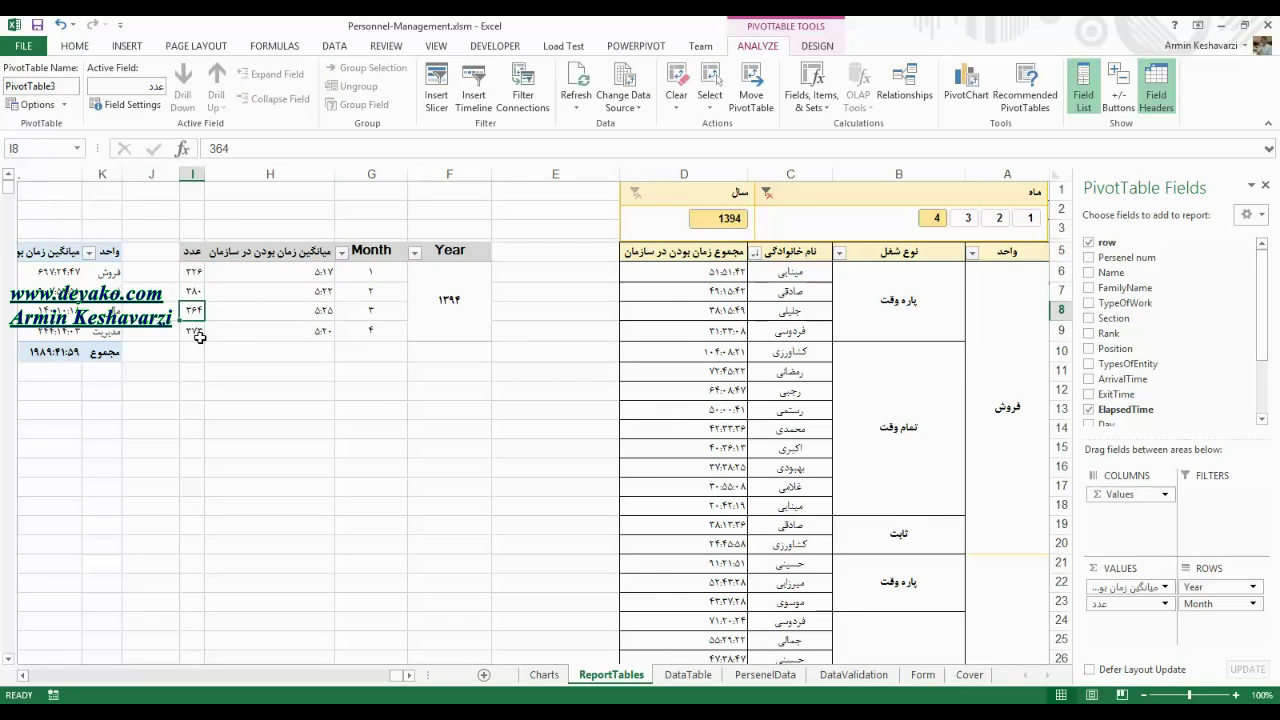
click(199, 334)
drag(425, 256, 221, 291)
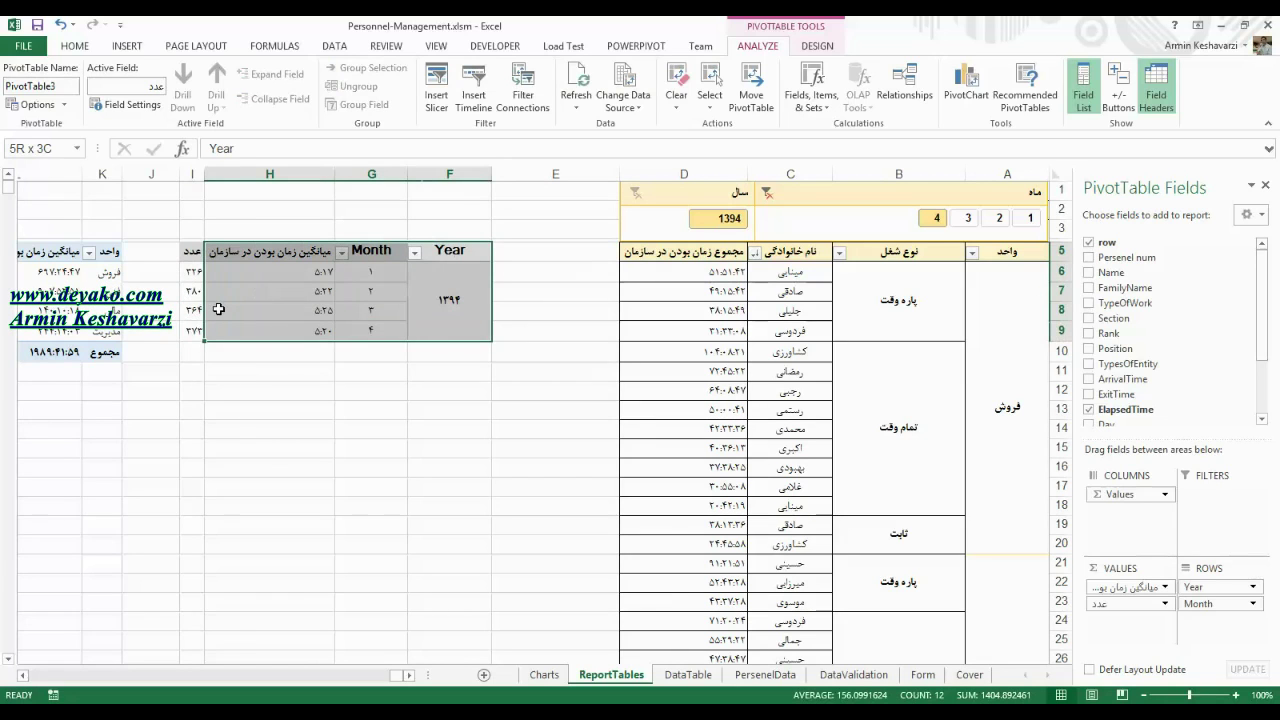
click(220, 274)
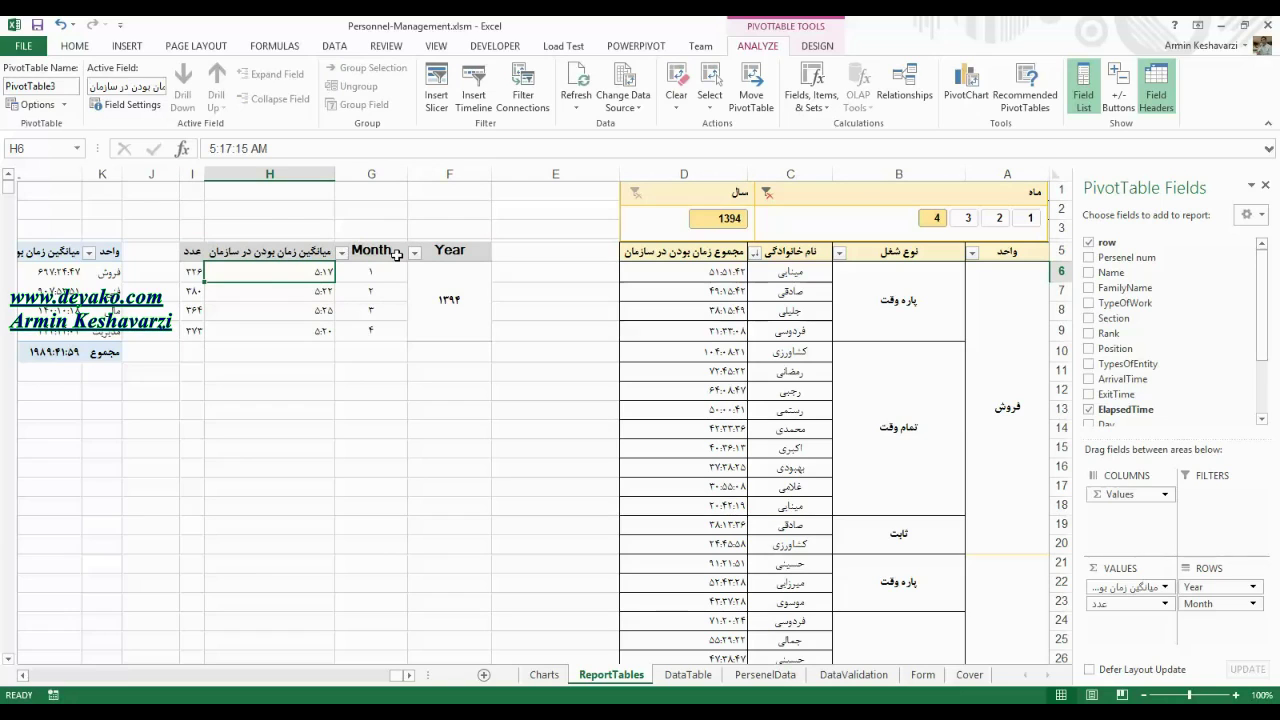
click(415, 265)
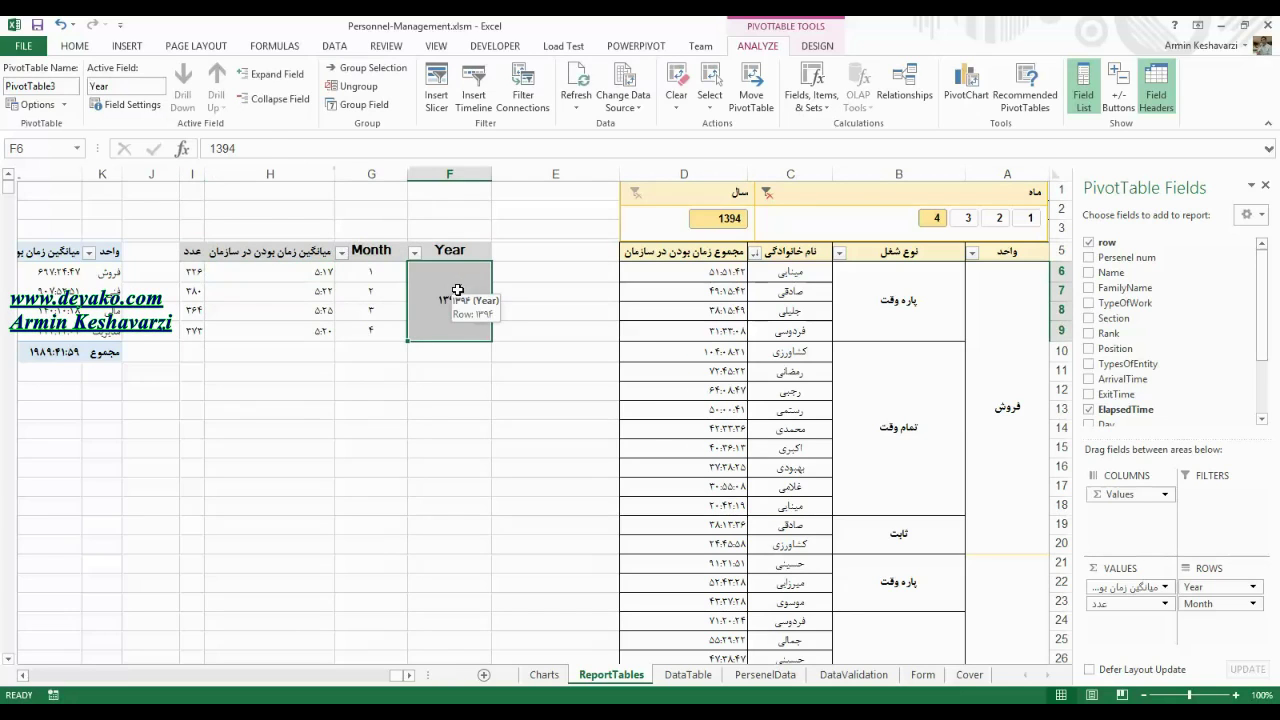
drag(369, 275, 366, 329)
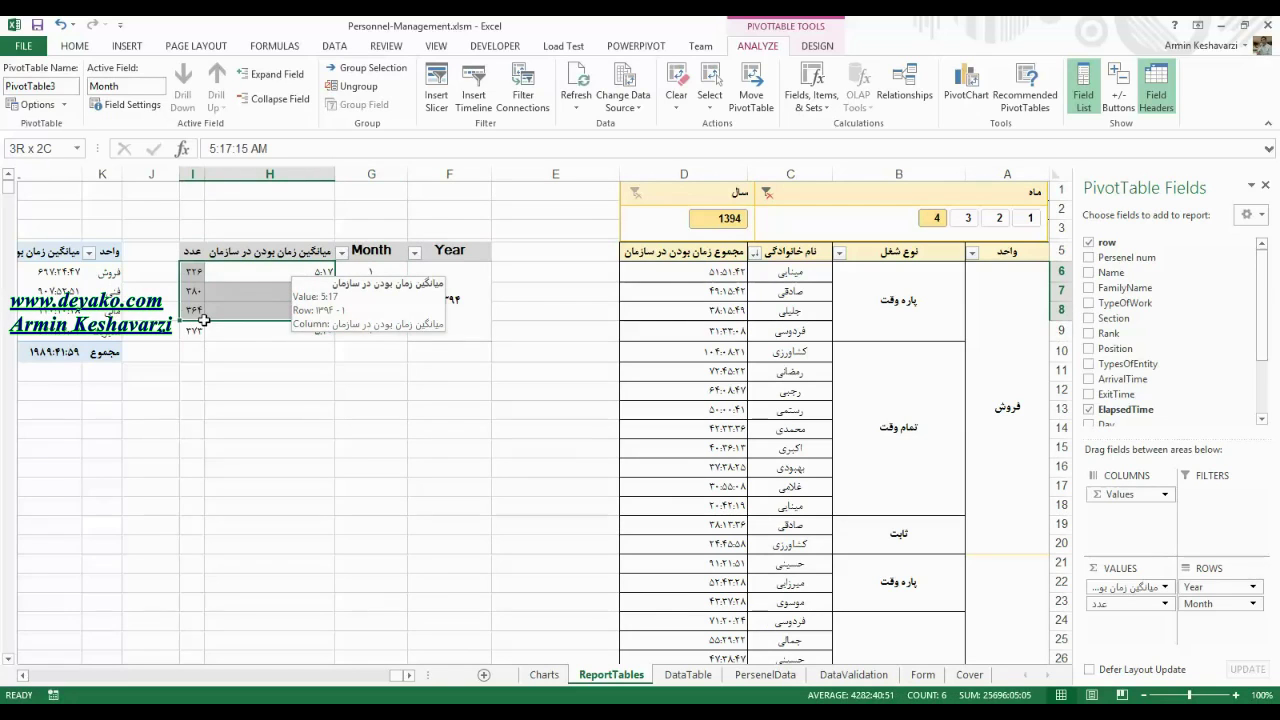
drag(208, 309, 312, 324)
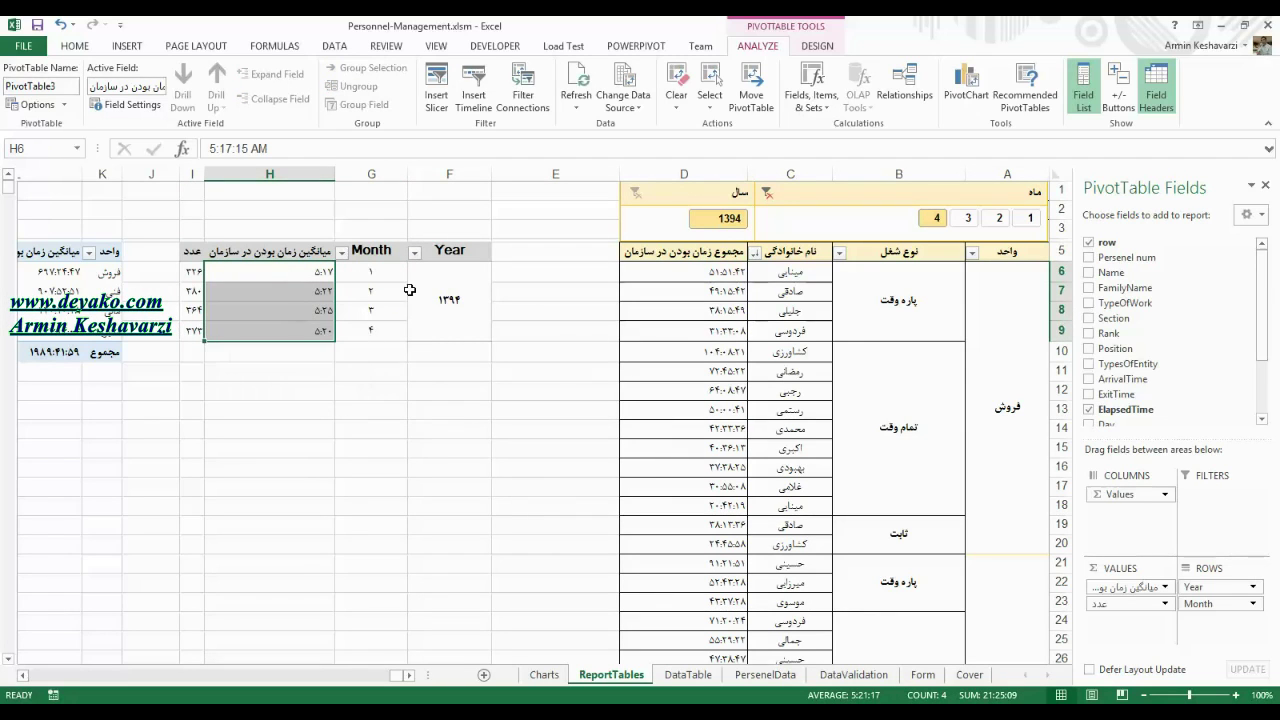
click(450, 300)
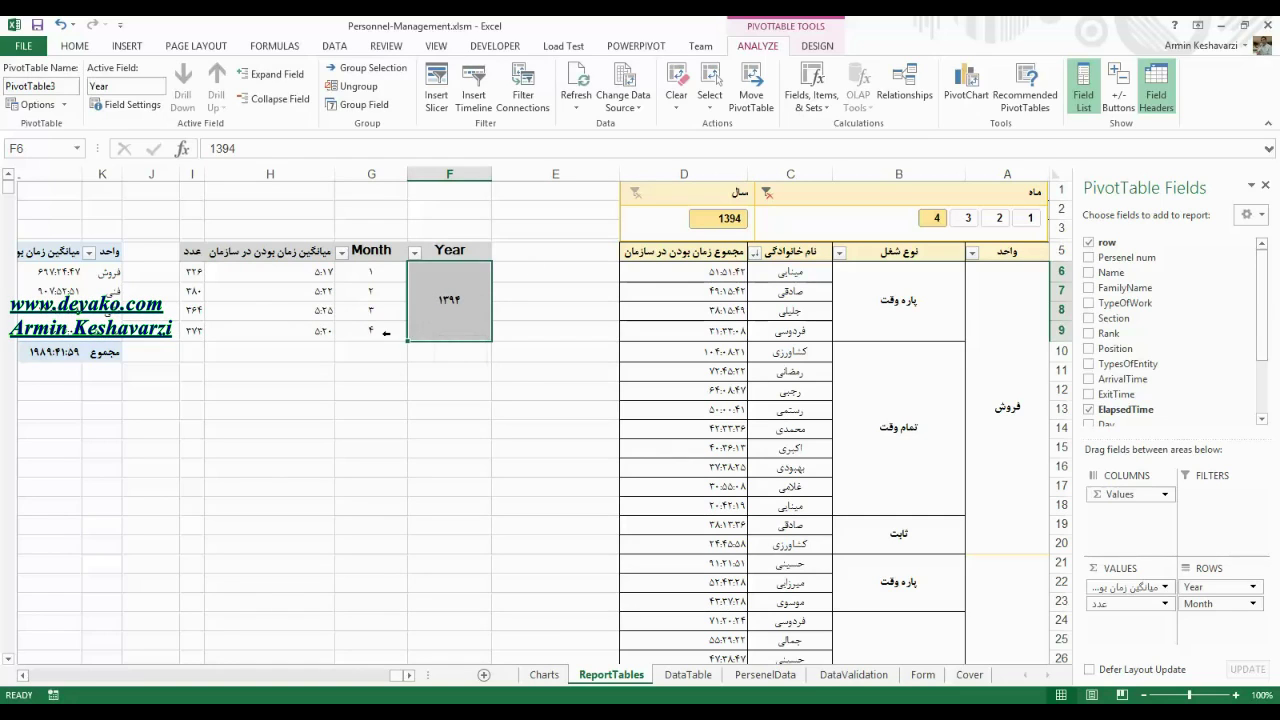
drag(378, 352, 378, 408)
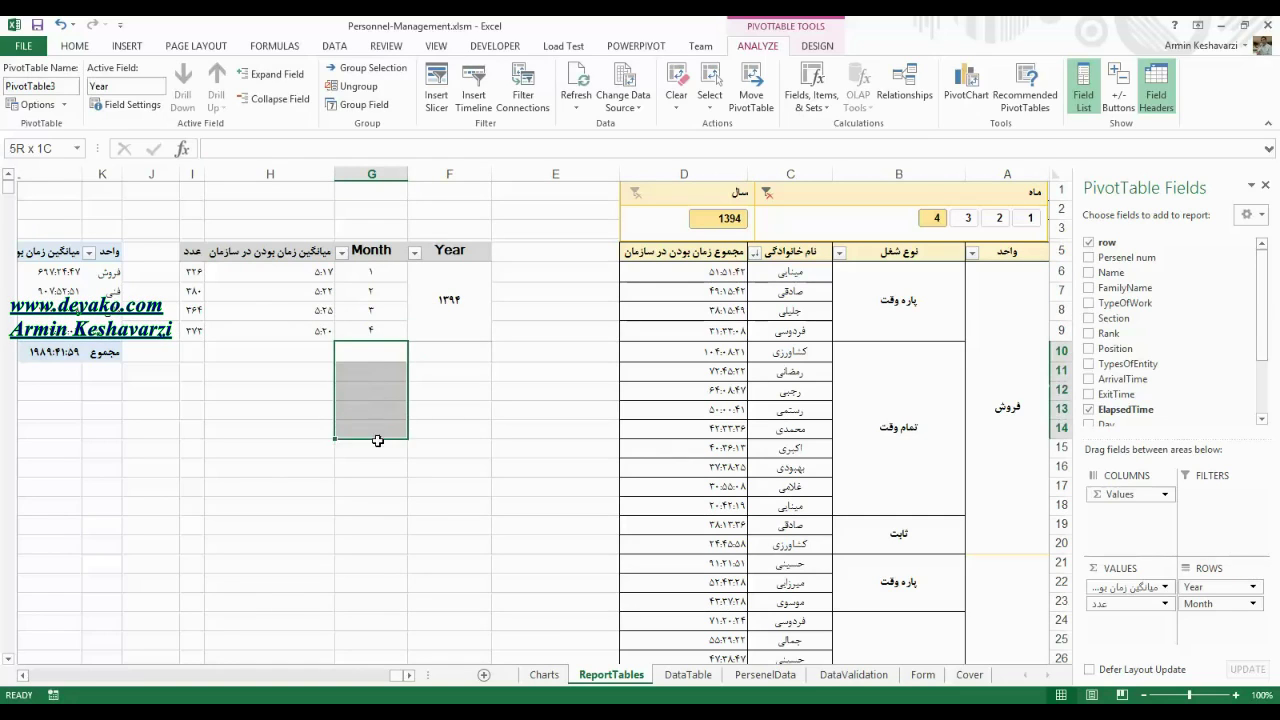
drag(378, 408, 378, 525)
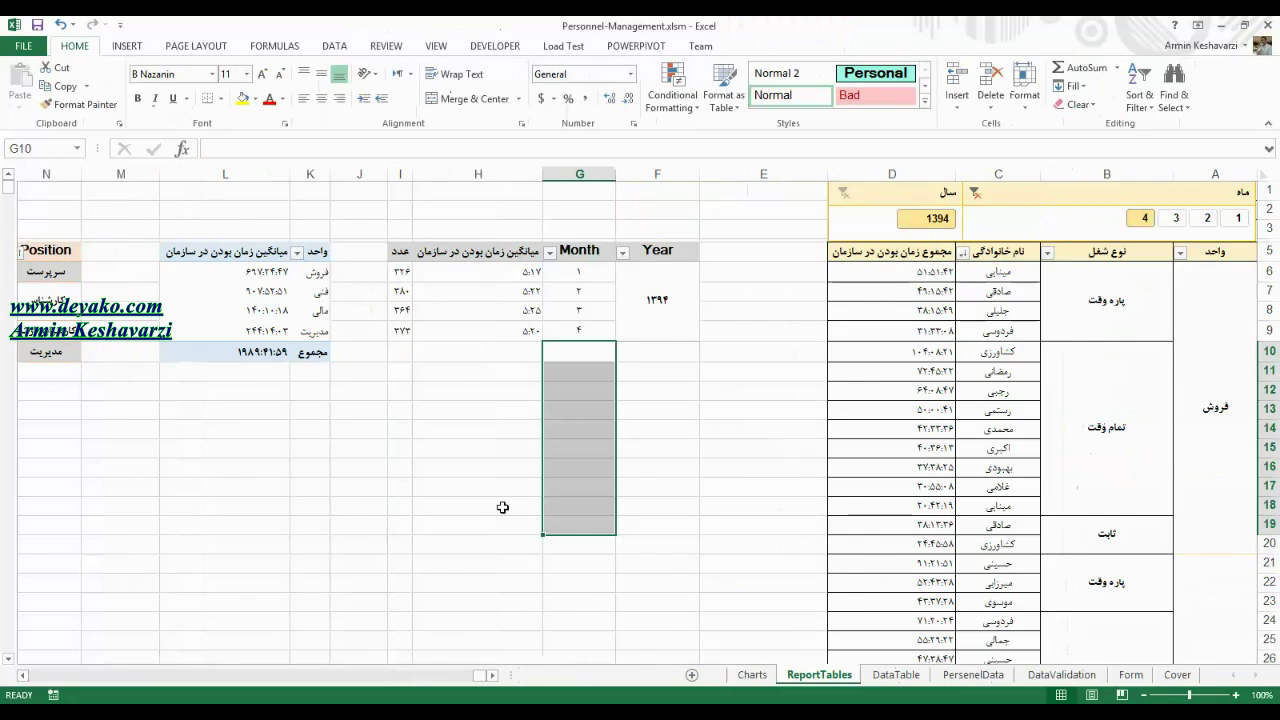
key(Up)
key(Up)
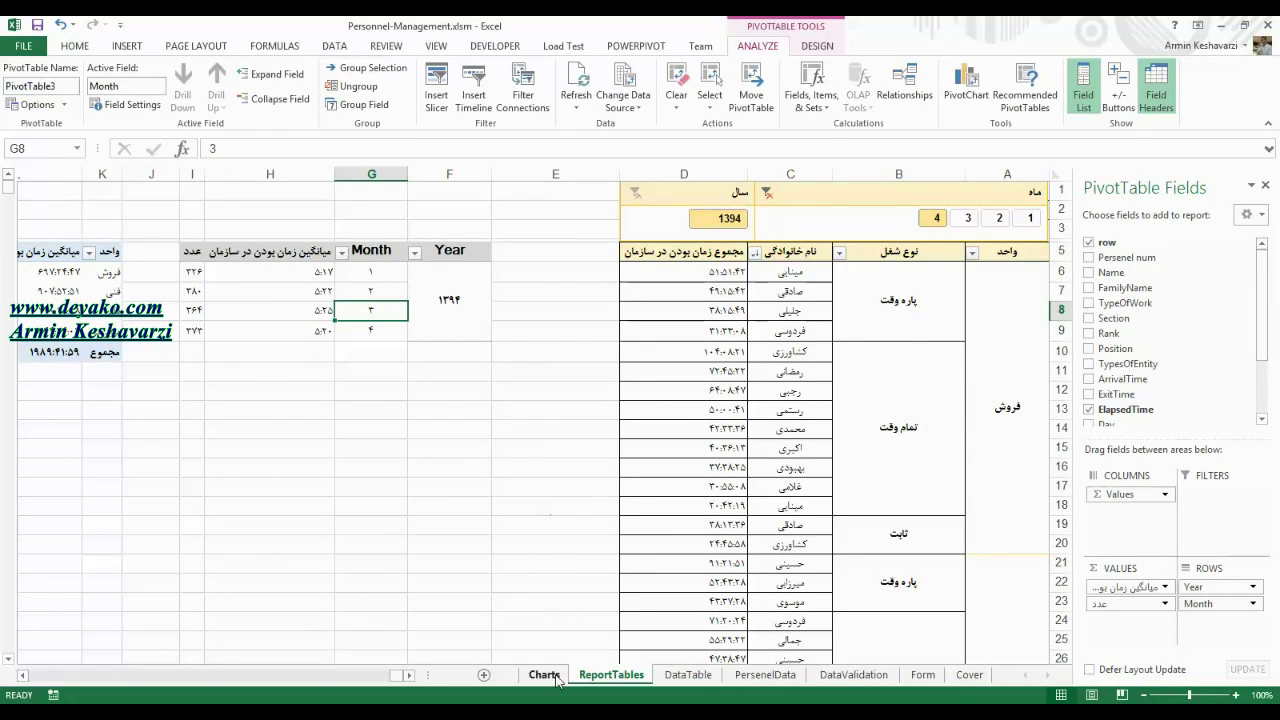
key(ctrl+Page_Up)
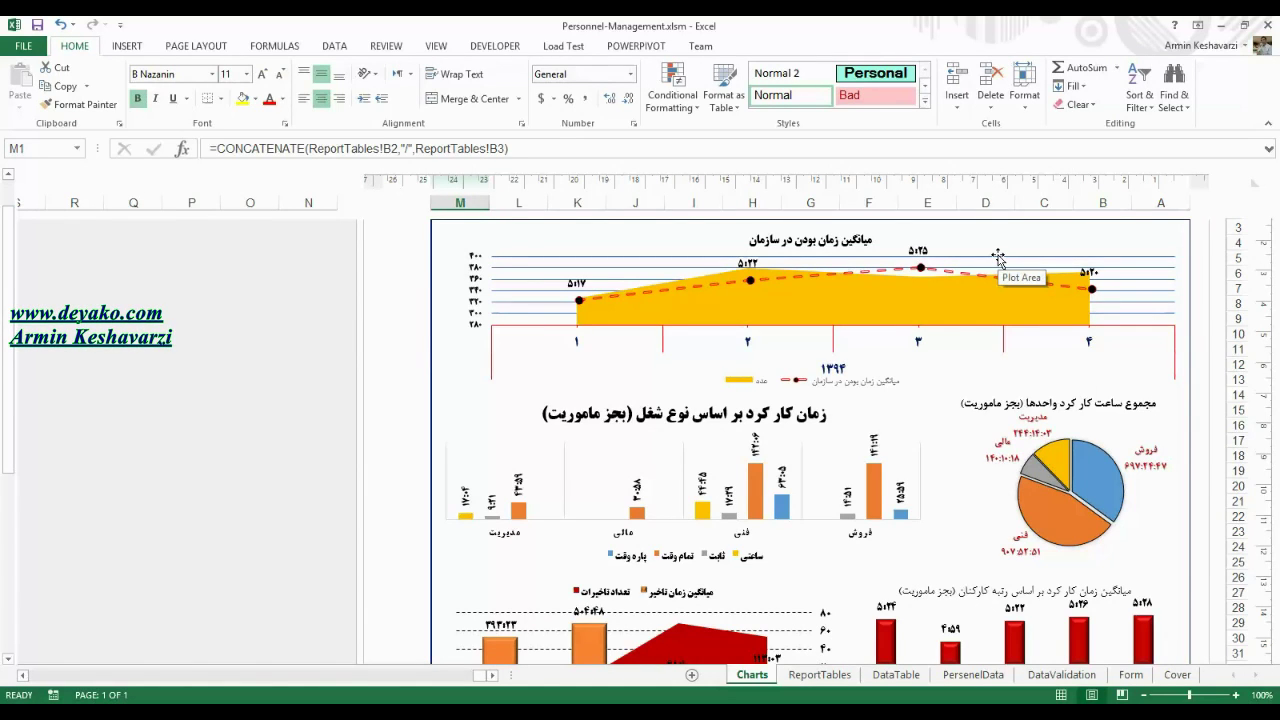
click(819, 675)
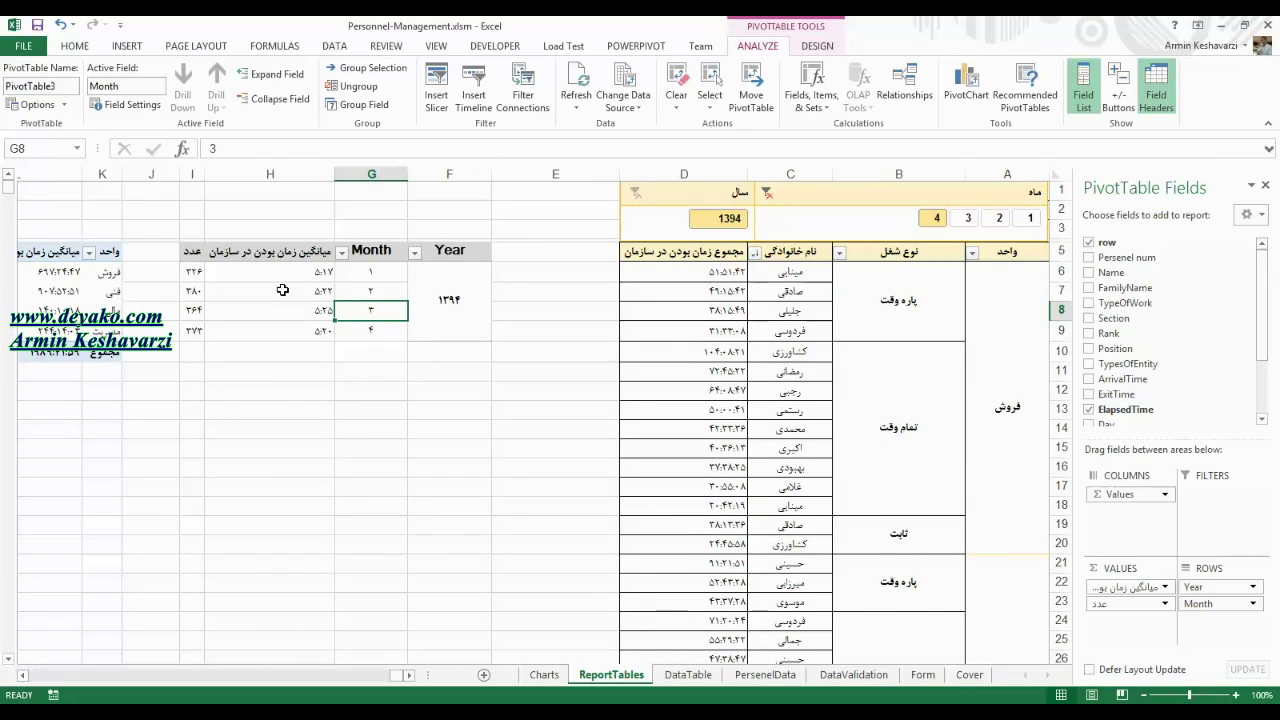
drag(273, 409, 340, 392)
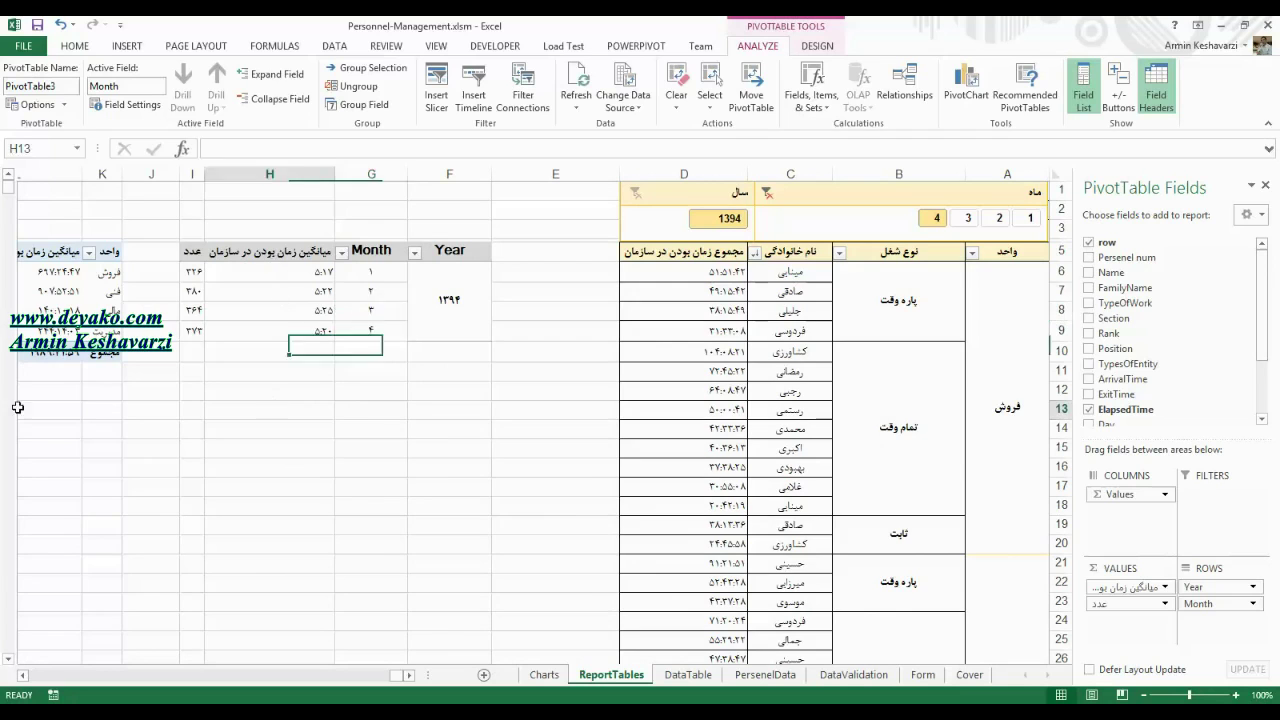
click(554, 295)
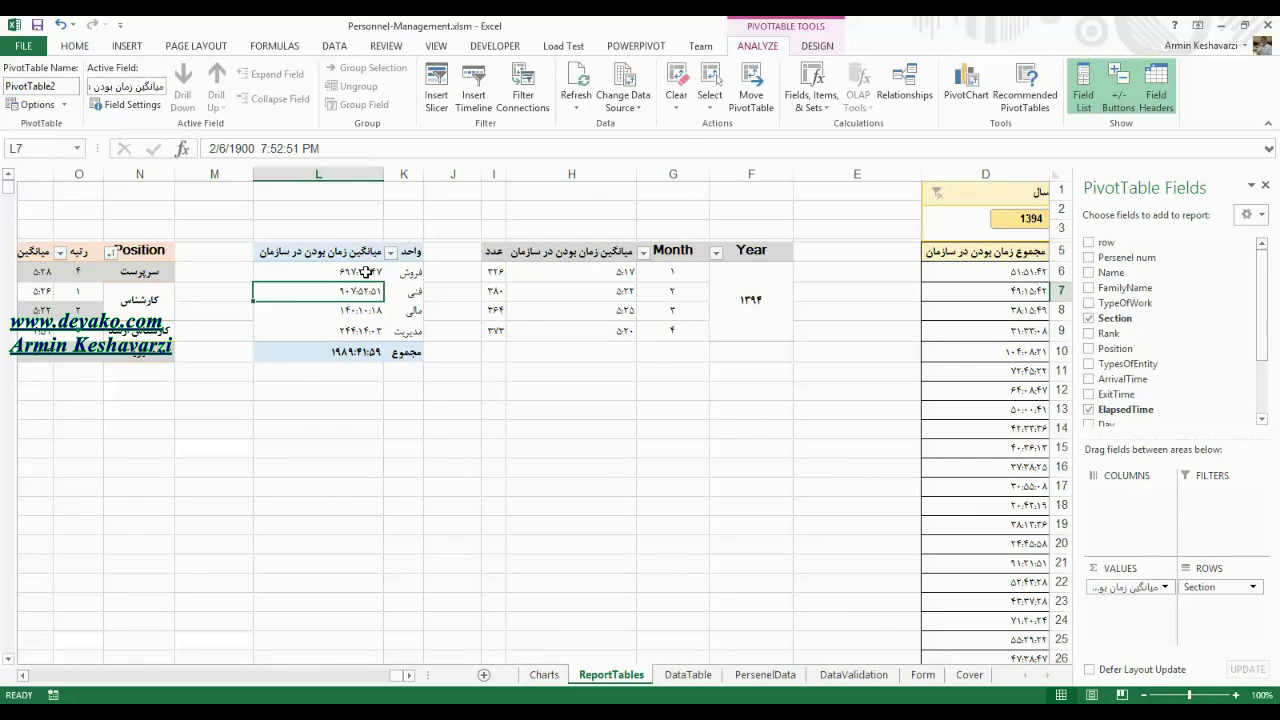
drag(409, 274, 411, 330)
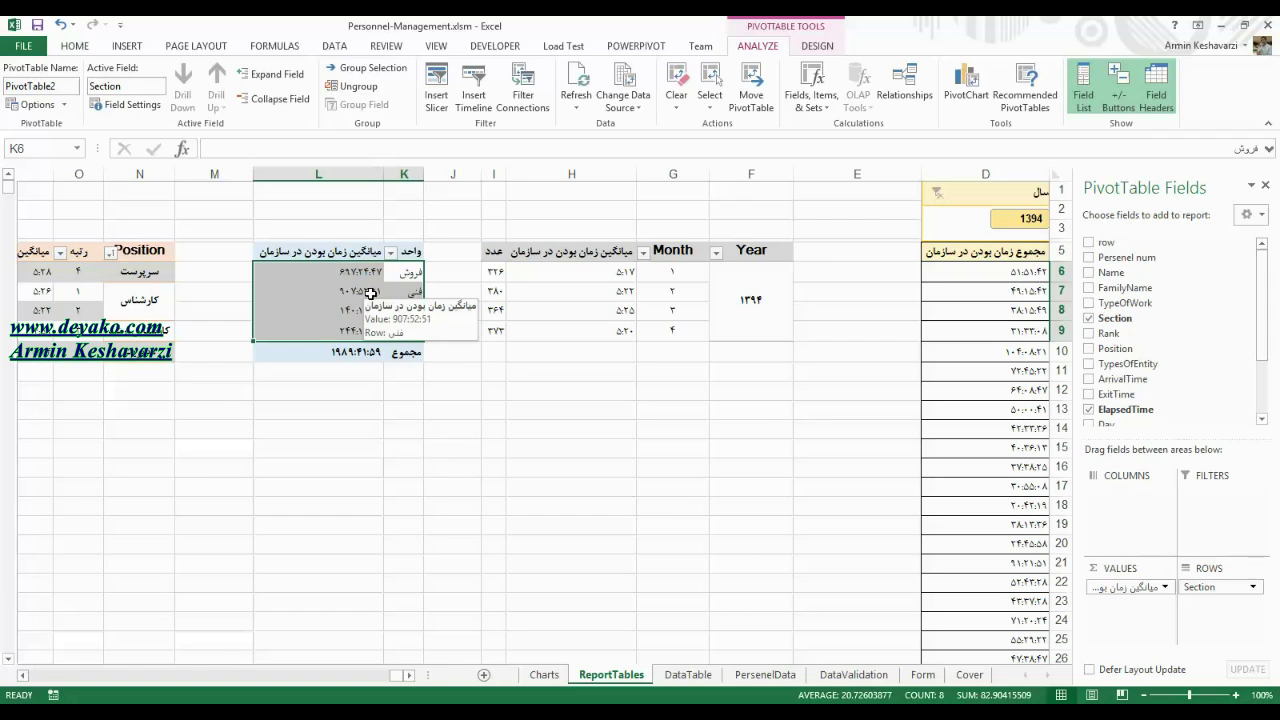
drag(398, 278, 345, 332)
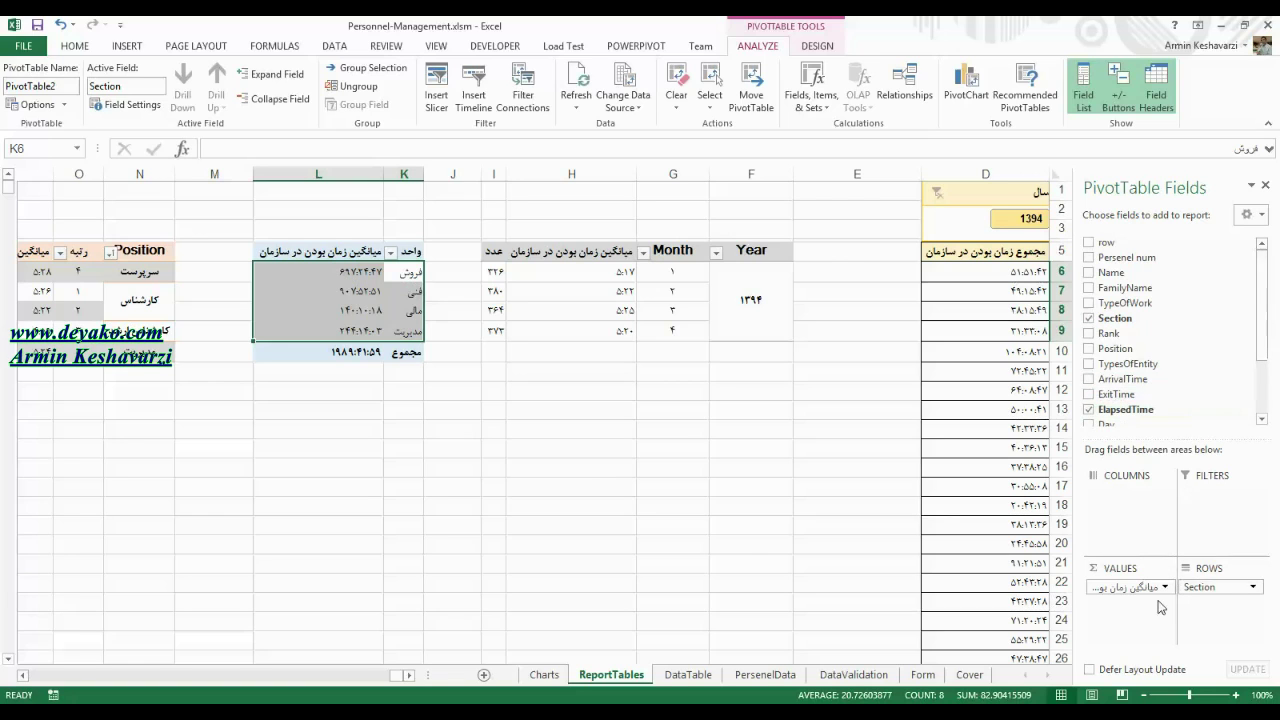
click(311, 317)
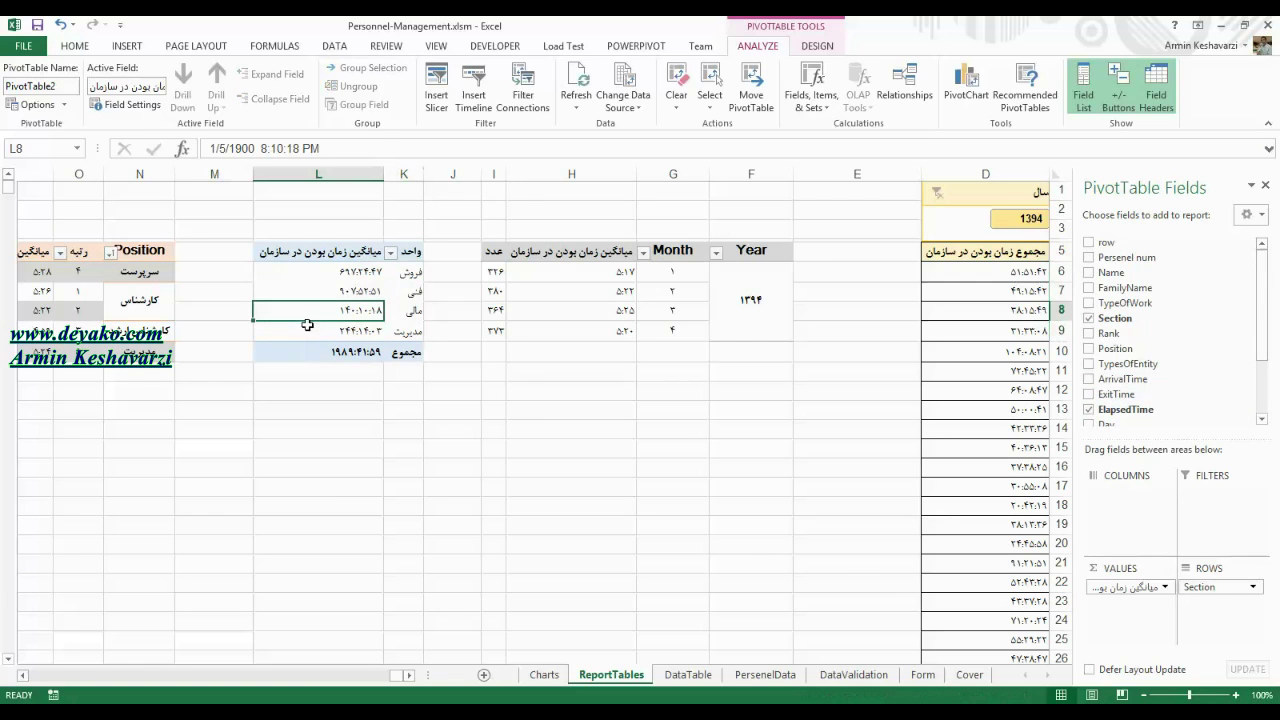
click(300, 328)
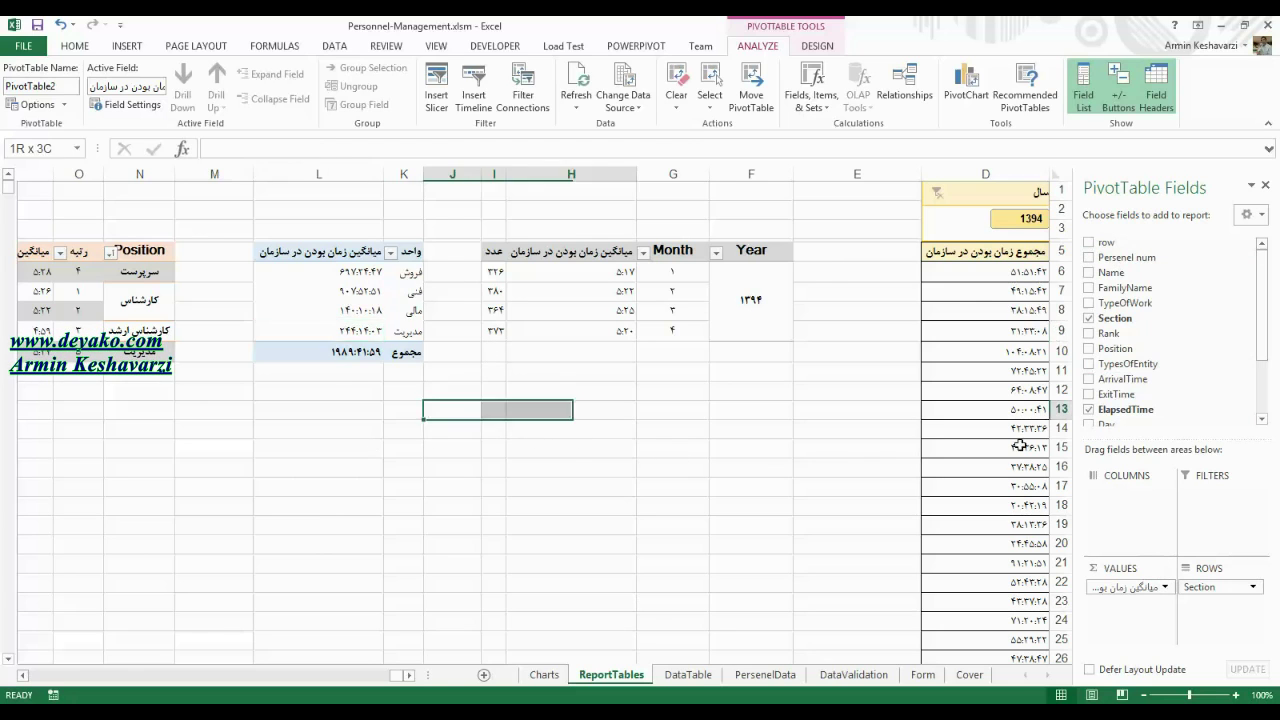
drag(430, 409, 1050, 350)
click(899, 300)
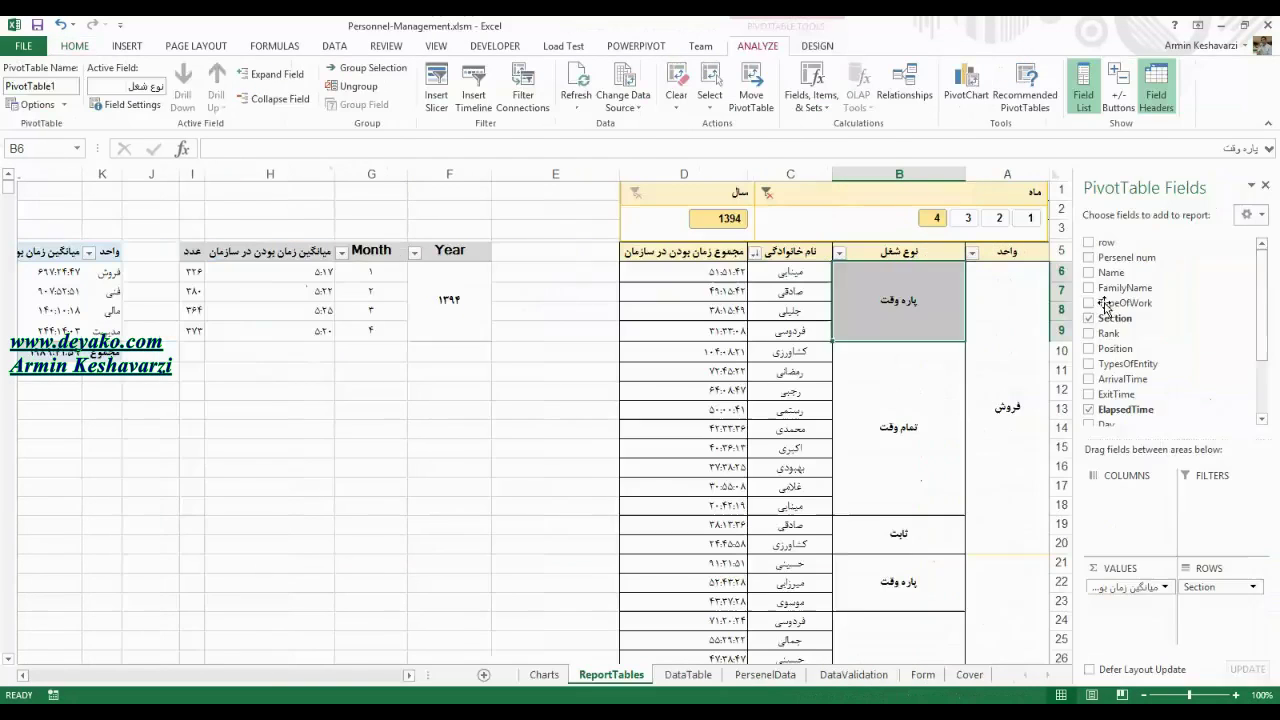
click(967, 218)
click(932, 219)
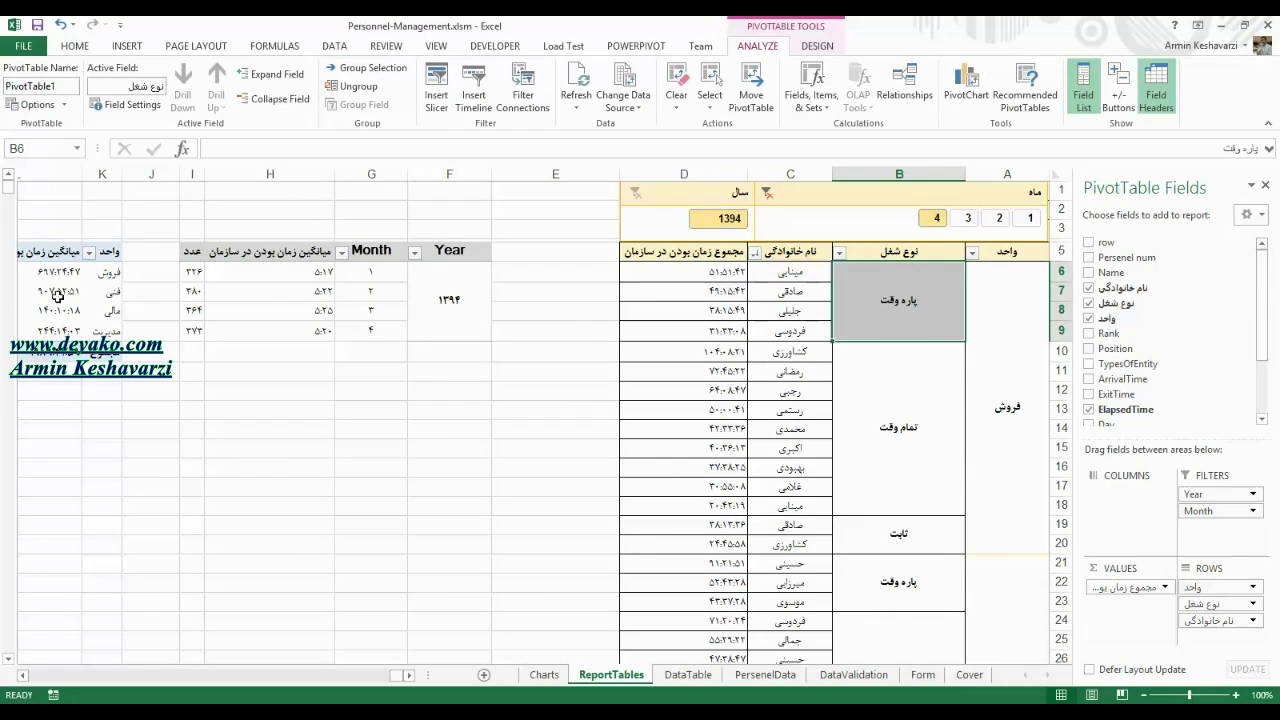
click(962, 218)
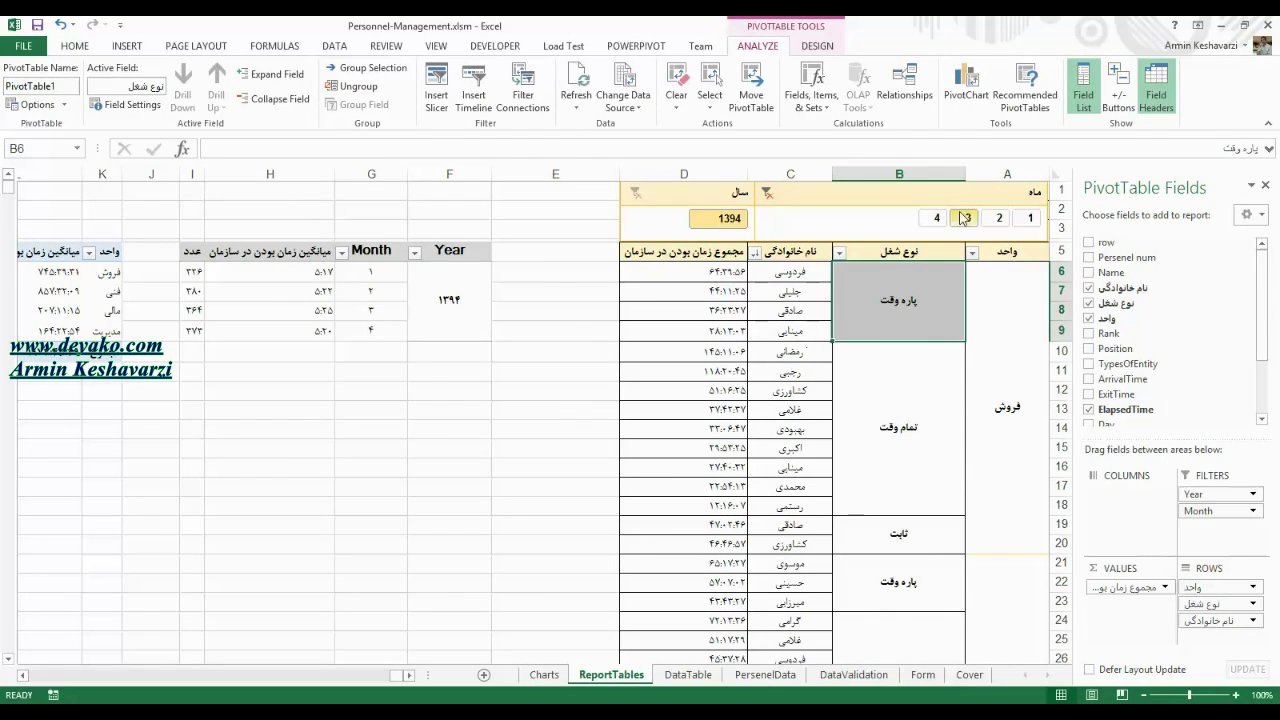
click(933, 218)
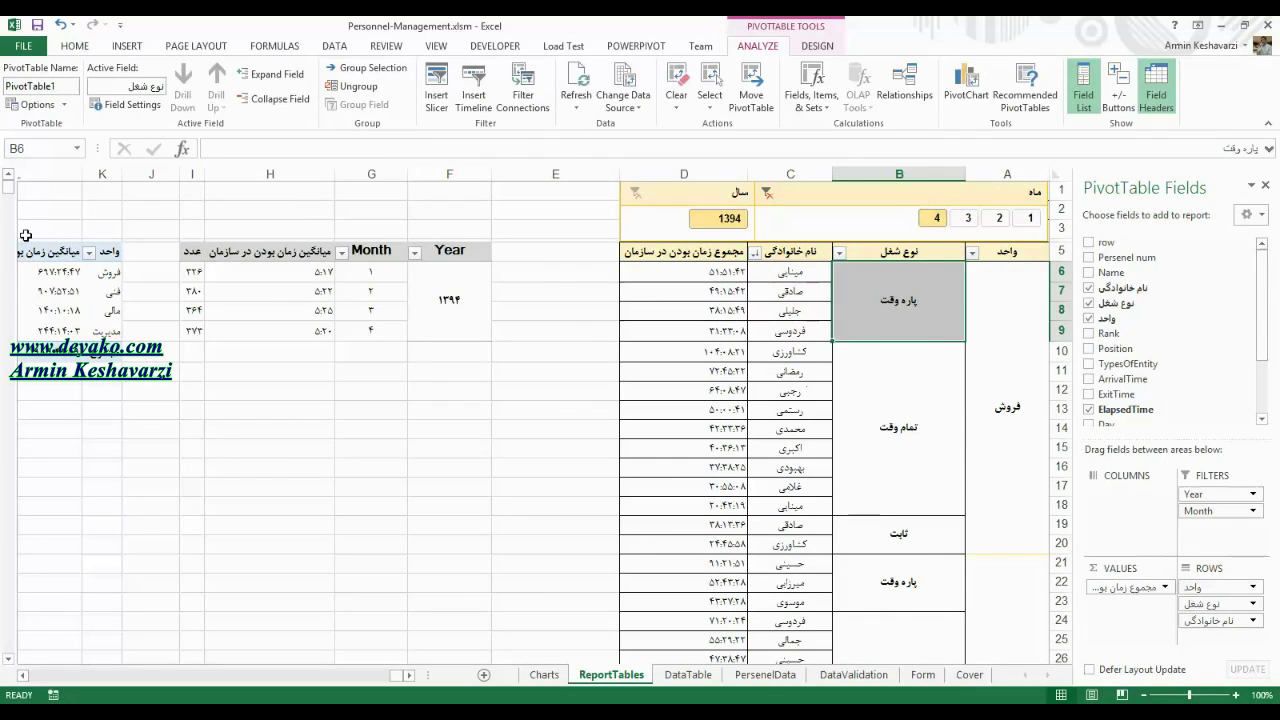
click(50, 291)
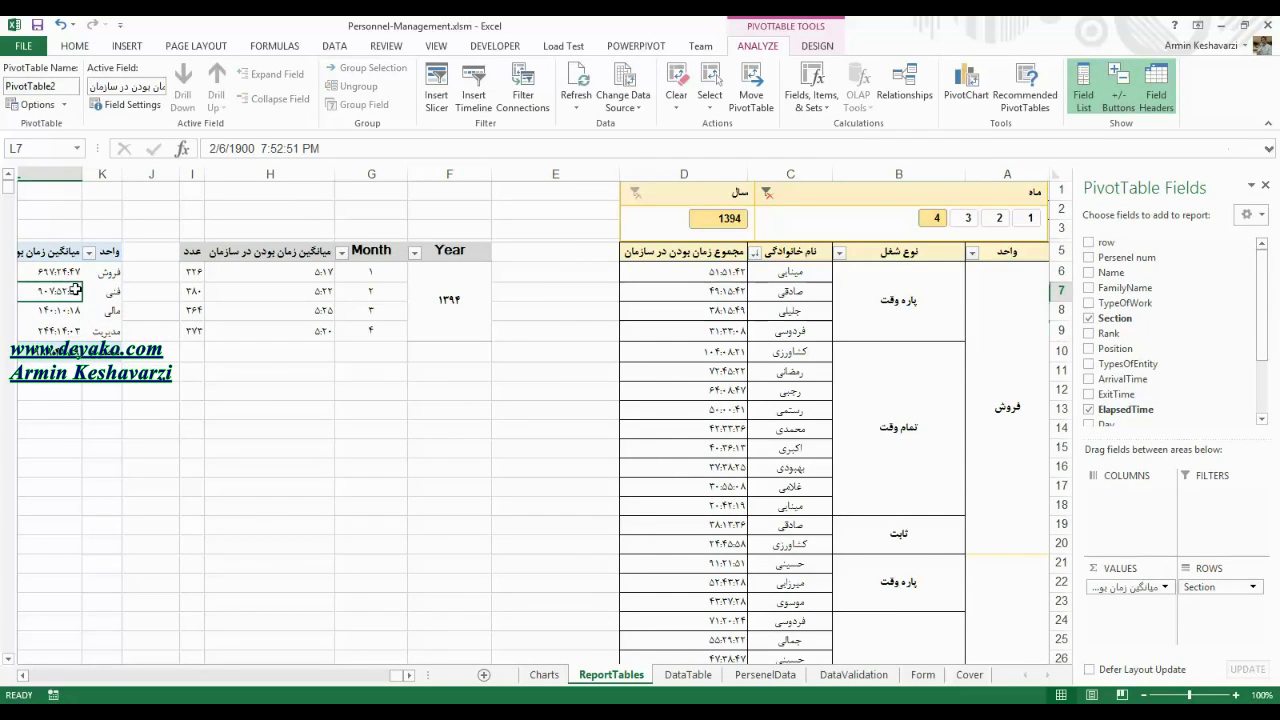
click(780, 200)
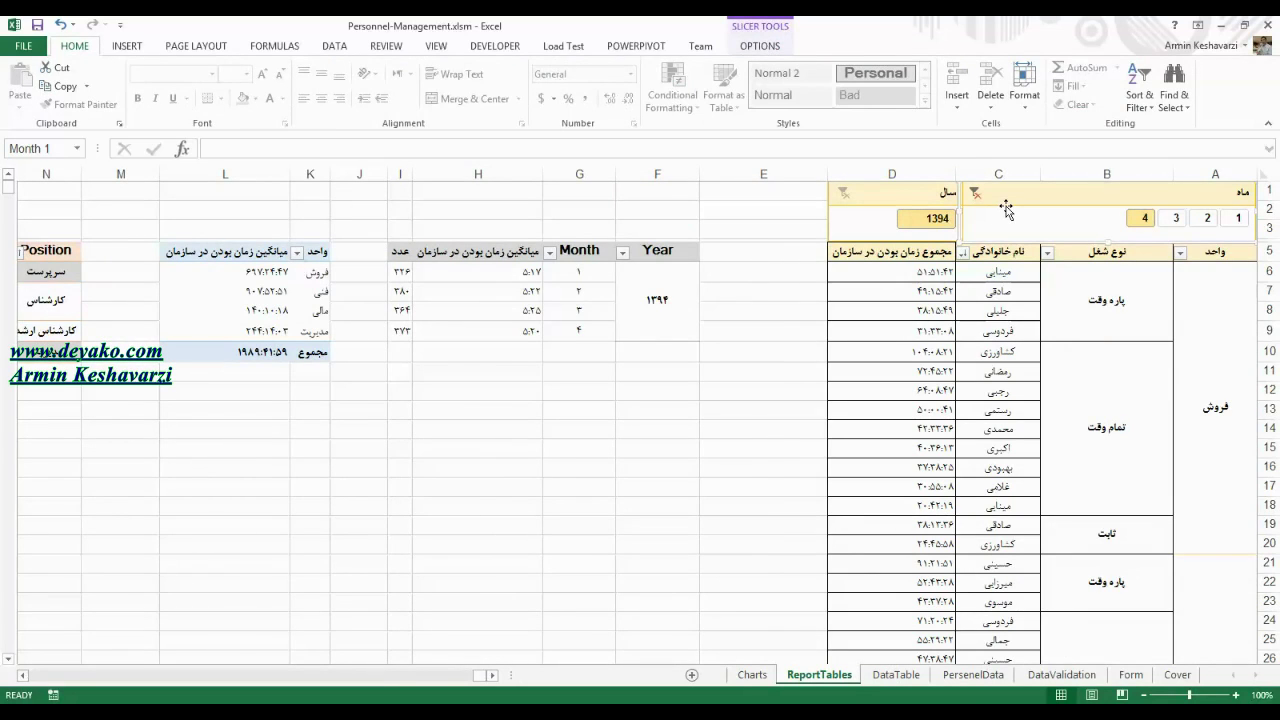
Open the month slicer's Slicer Settings, then close them without changes.
right_click(1006, 208)
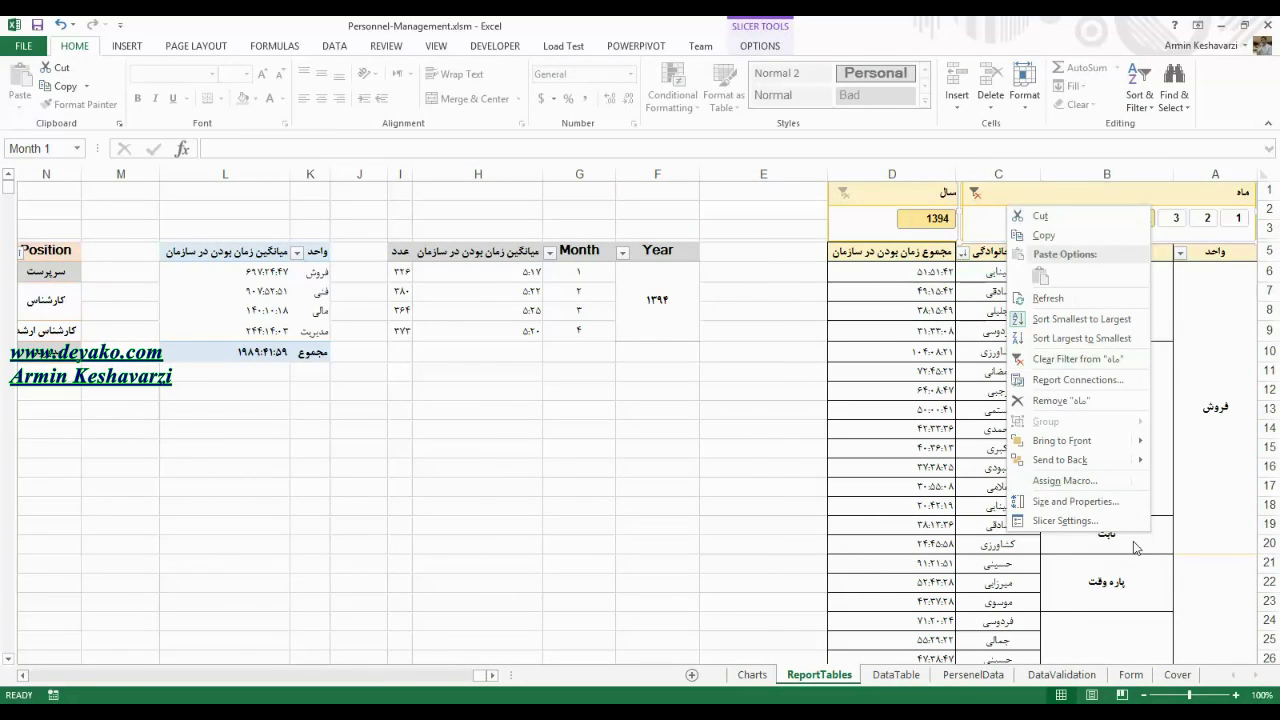
click(1110, 521)
drag(1089, 447, 534, 299)
click(684, 489)
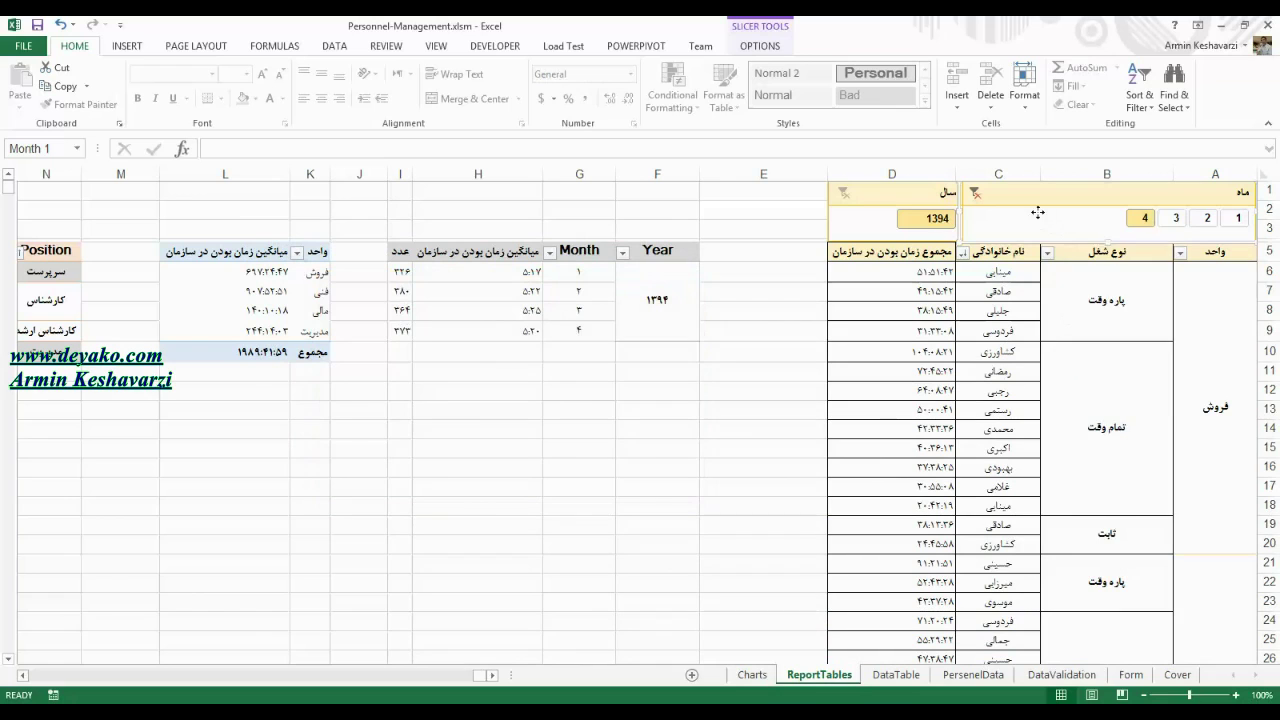
Connect the month slicer to PivotTable1, 2, 4, 5 and 6 through Report Connections.
right_click(1037, 212)
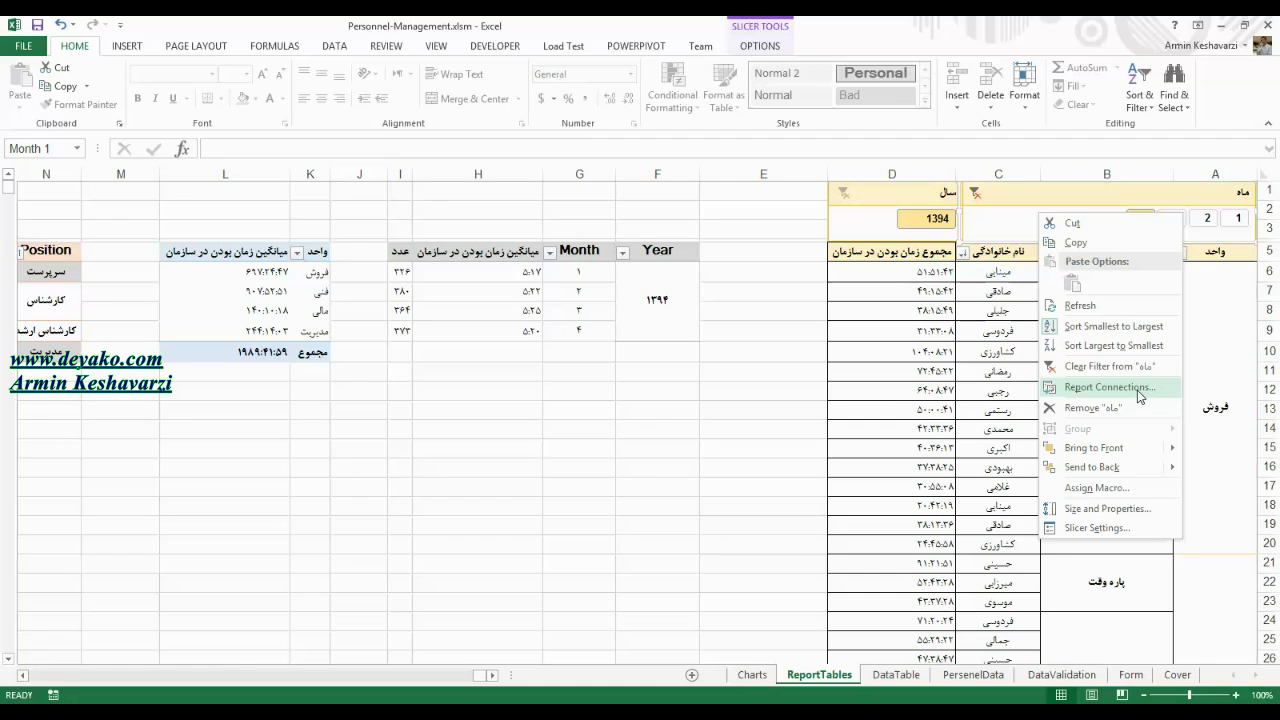
click(1110, 387)
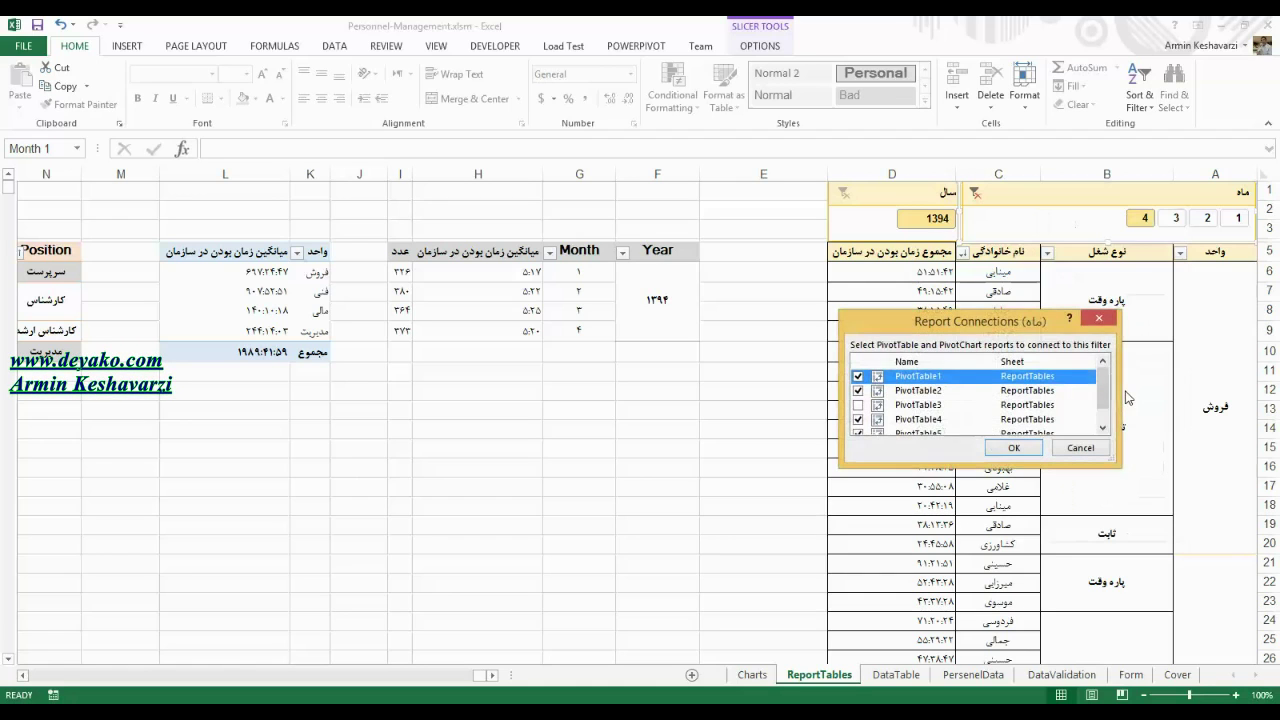
click(1103, 428)
click(1103, 428)
scroll(1103, 430, up, 2)
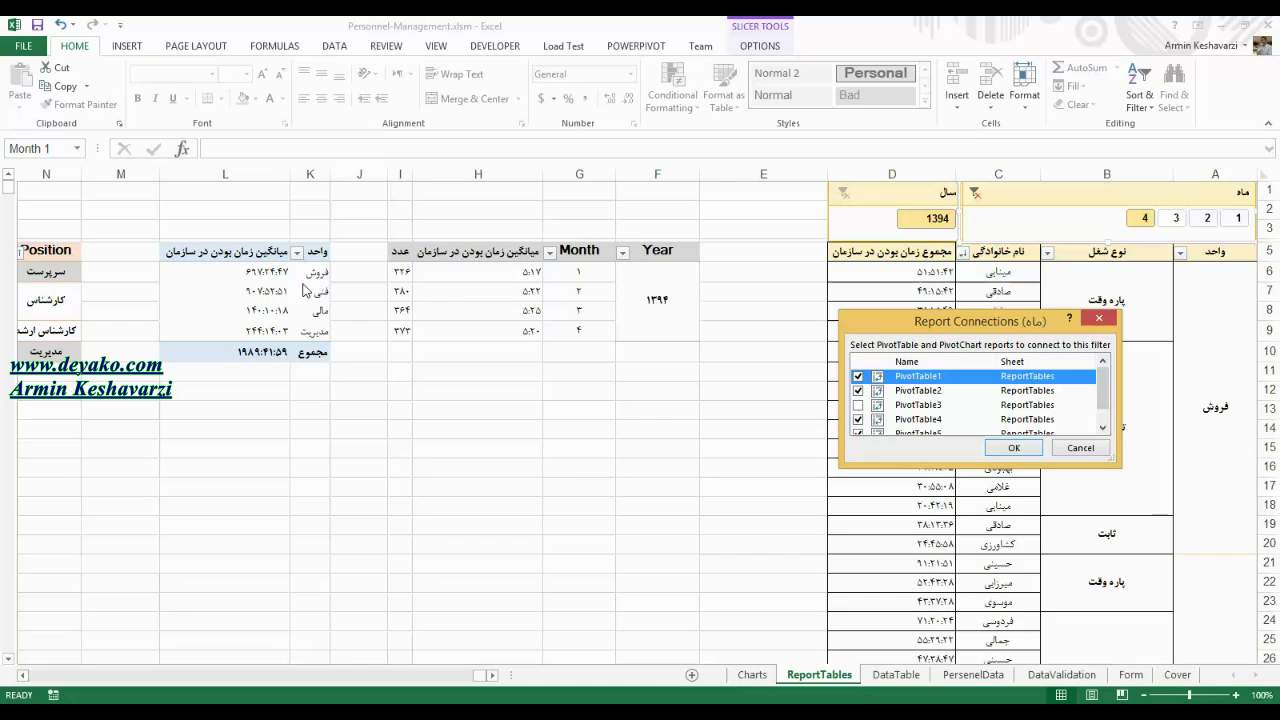
click(857, 391)
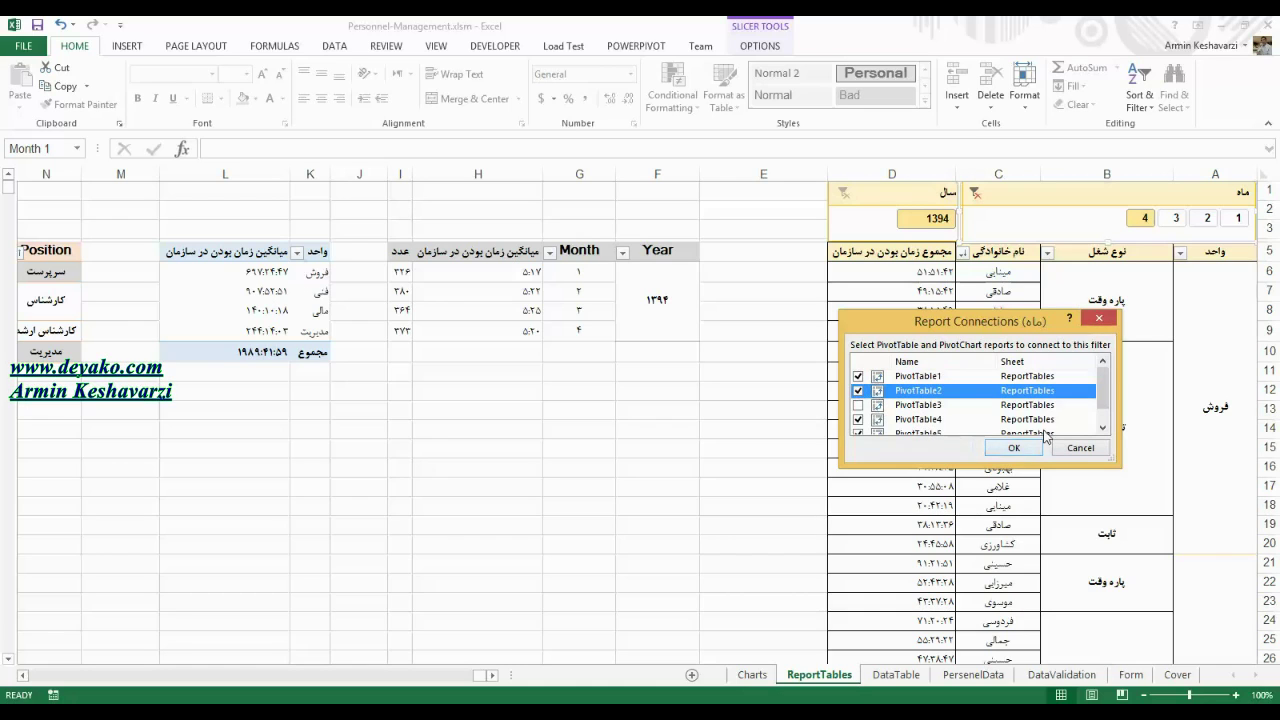
scroll(1103, 390, down, 2)
click(1003, 449)
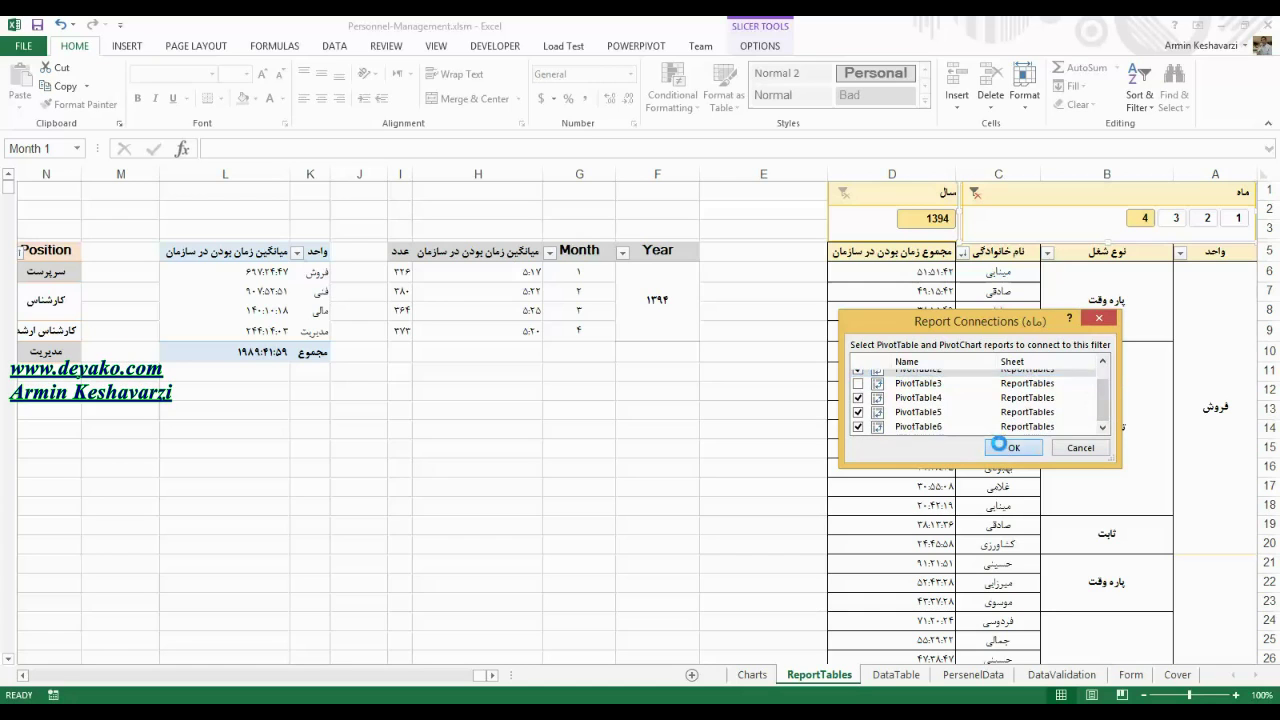
click(1075, 300)
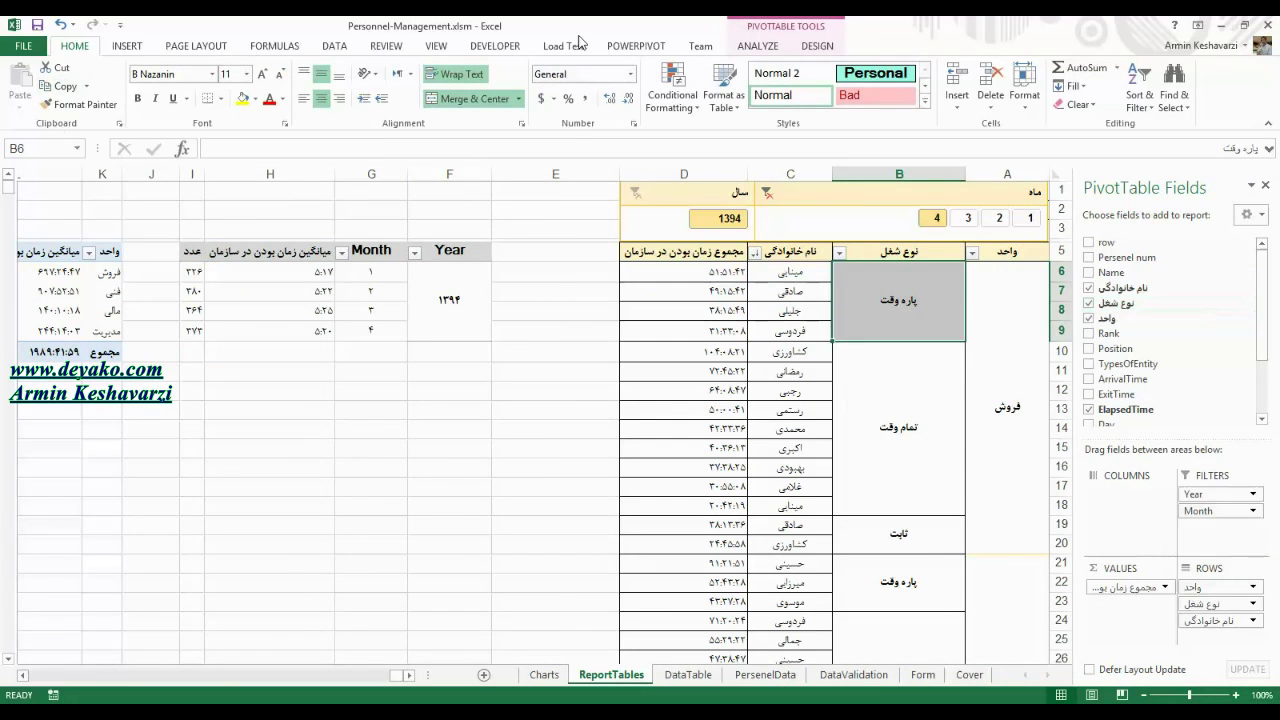
Rename the main staff pivot table to TotalPivot.
click(817, 46)
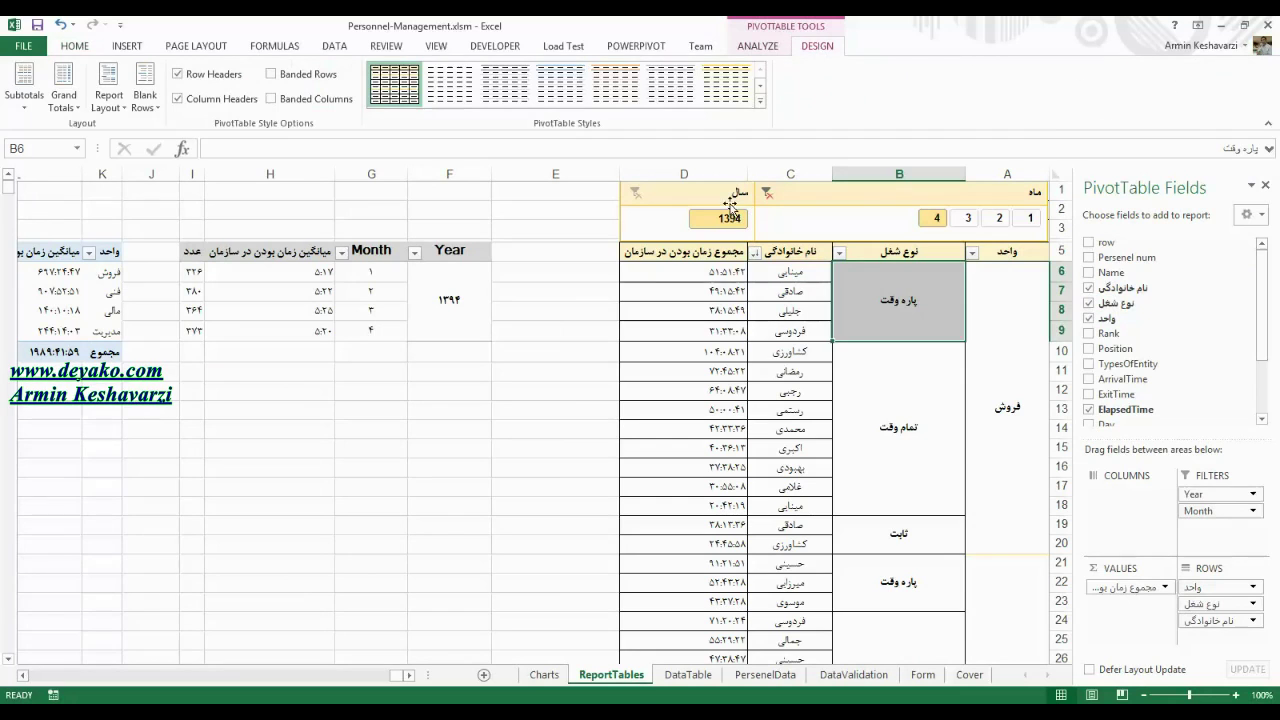
click(700, 272)
click(770, 47)
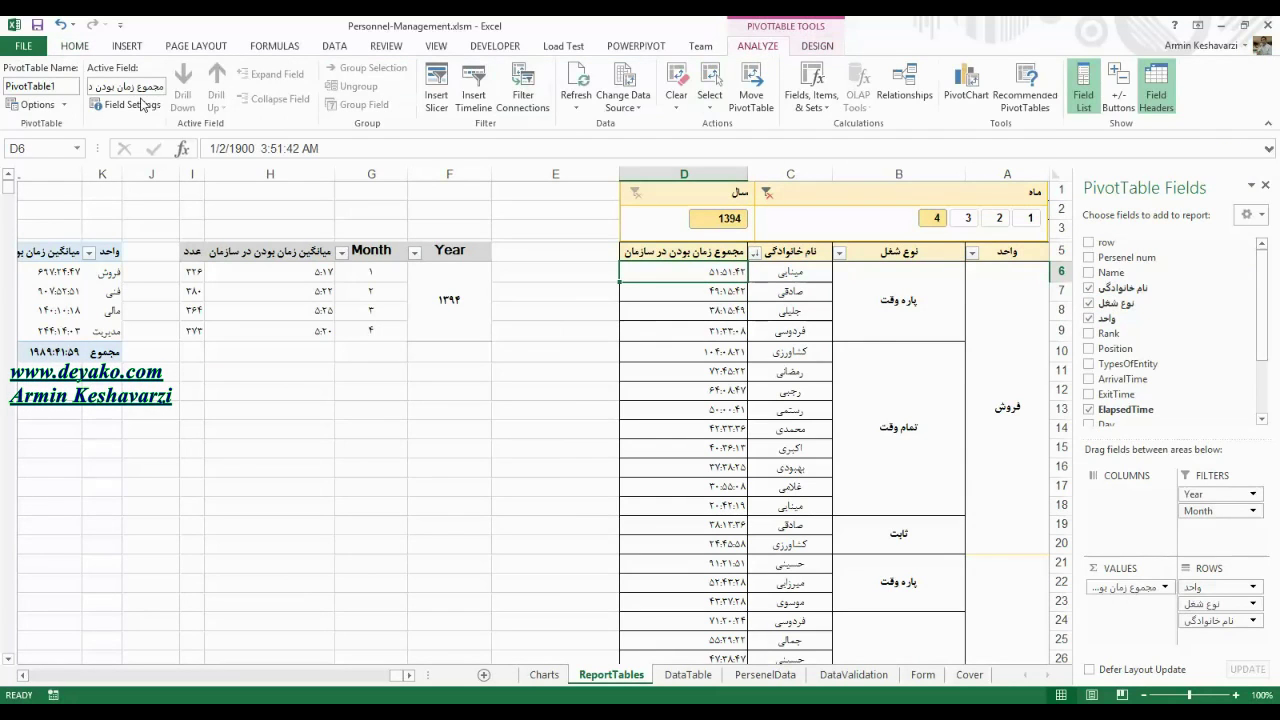
click(43, 87)
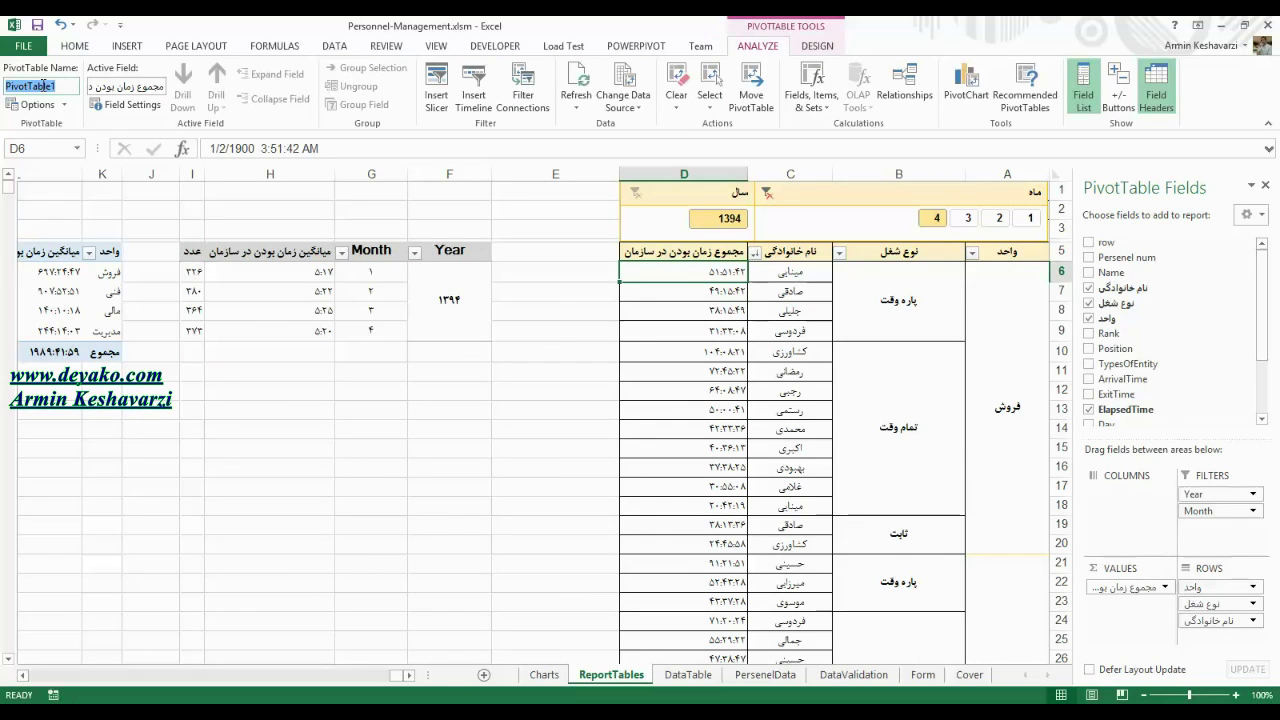
text(خفشم)
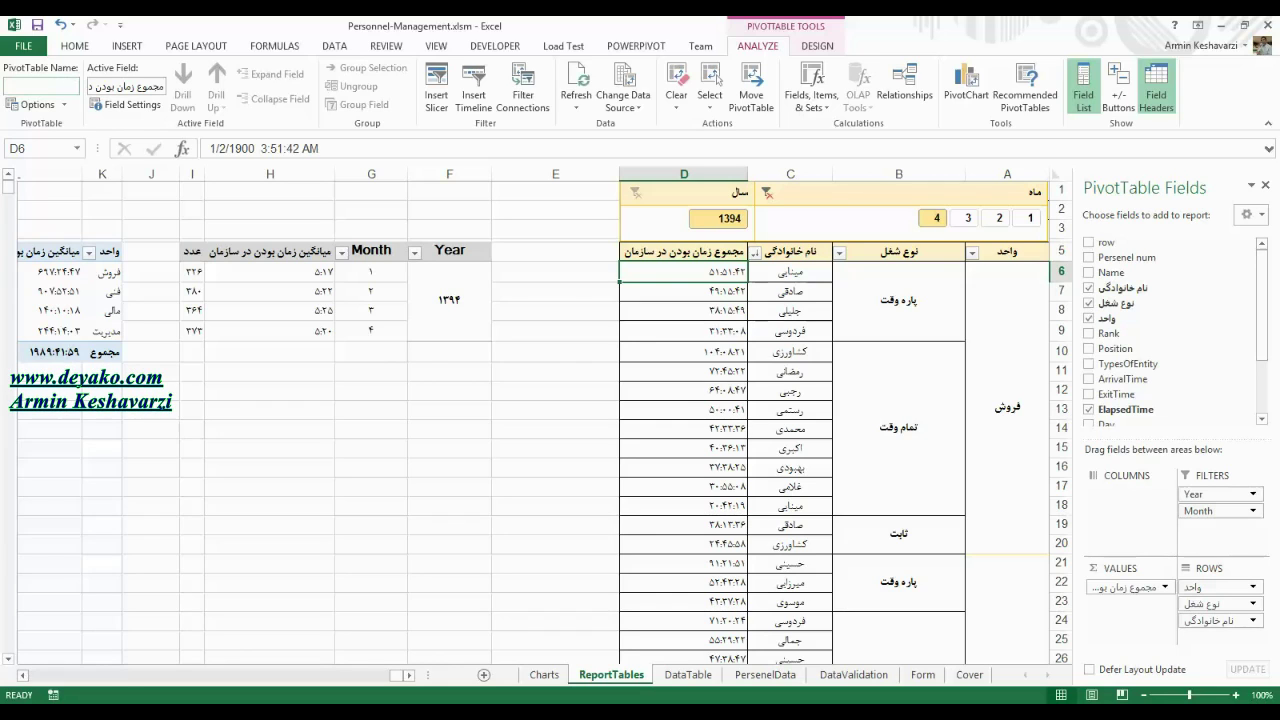
text(Total)
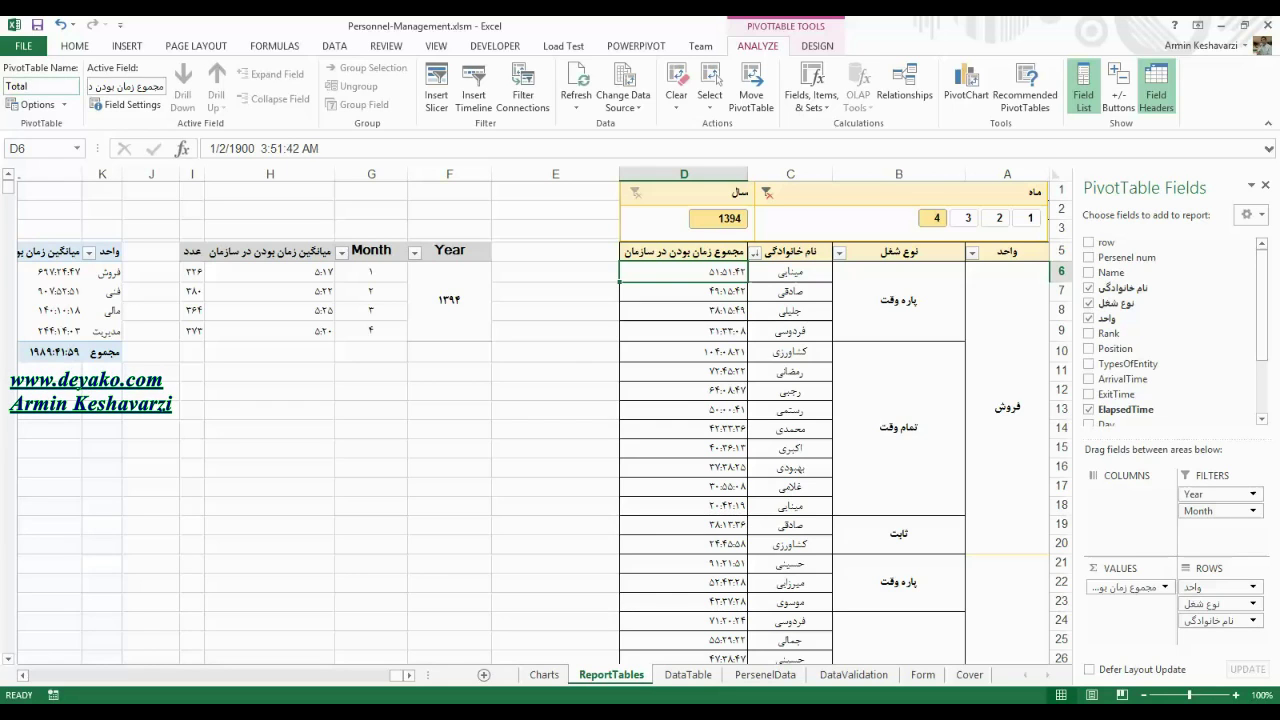
text(Pivot)
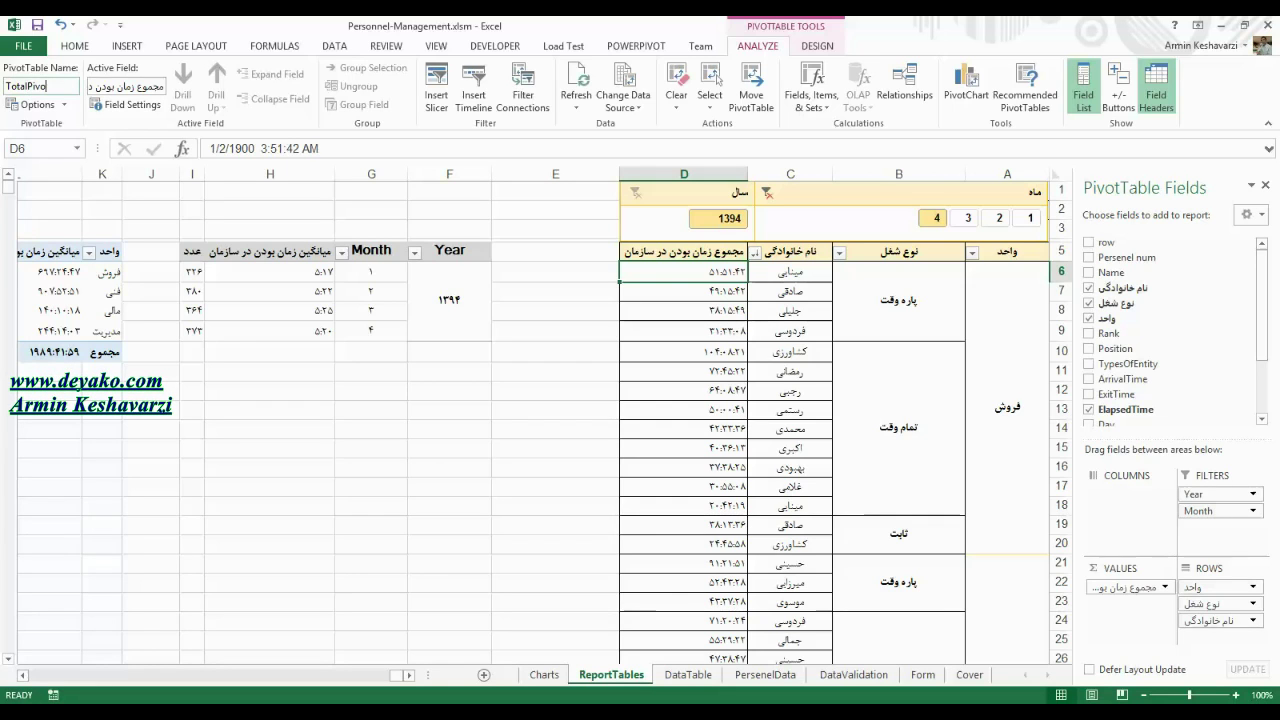
click(314, 452)
Rename the Year–Month average pivot table to TerndPivote.
click(269, 271)
click(47, 87)
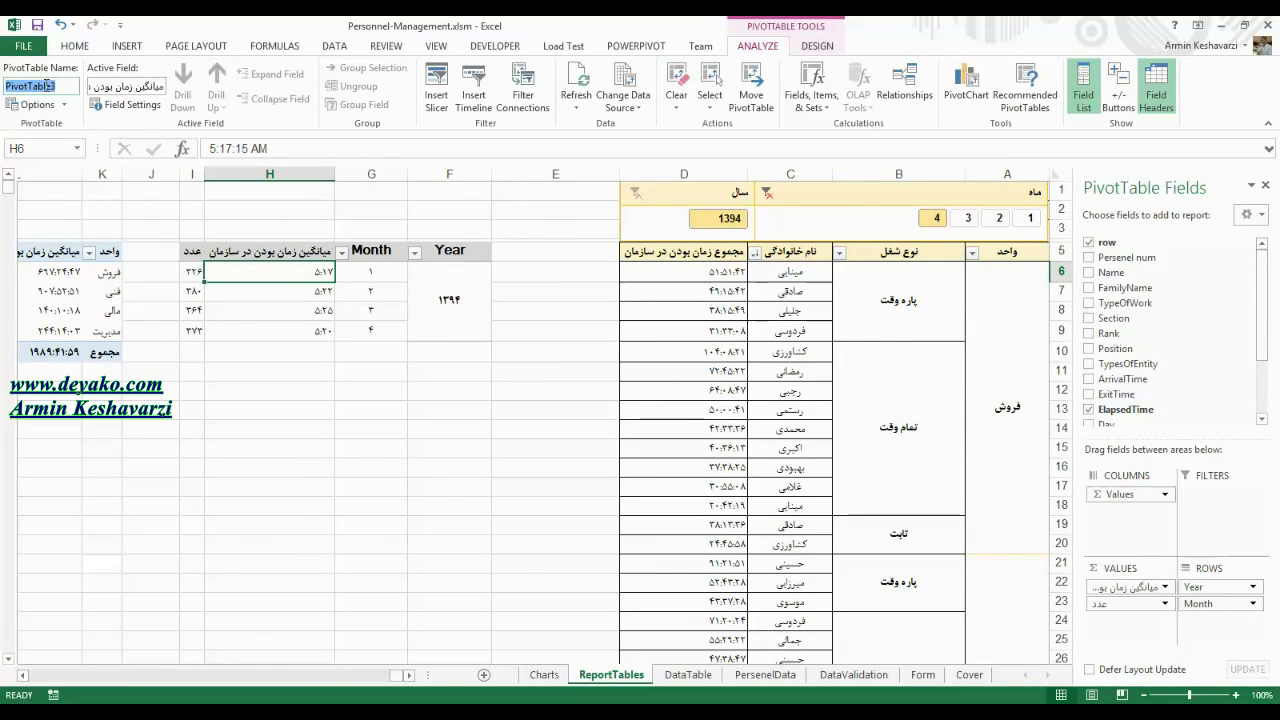
text(TerndP)
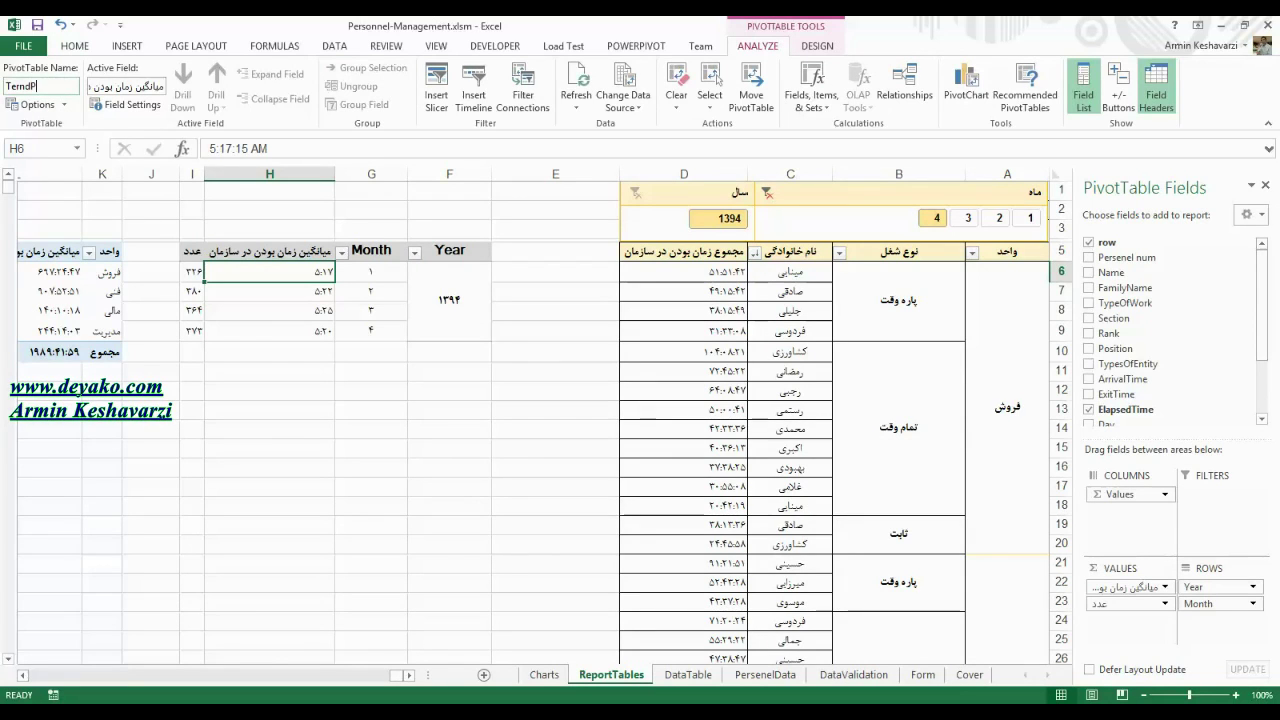
text(ote)
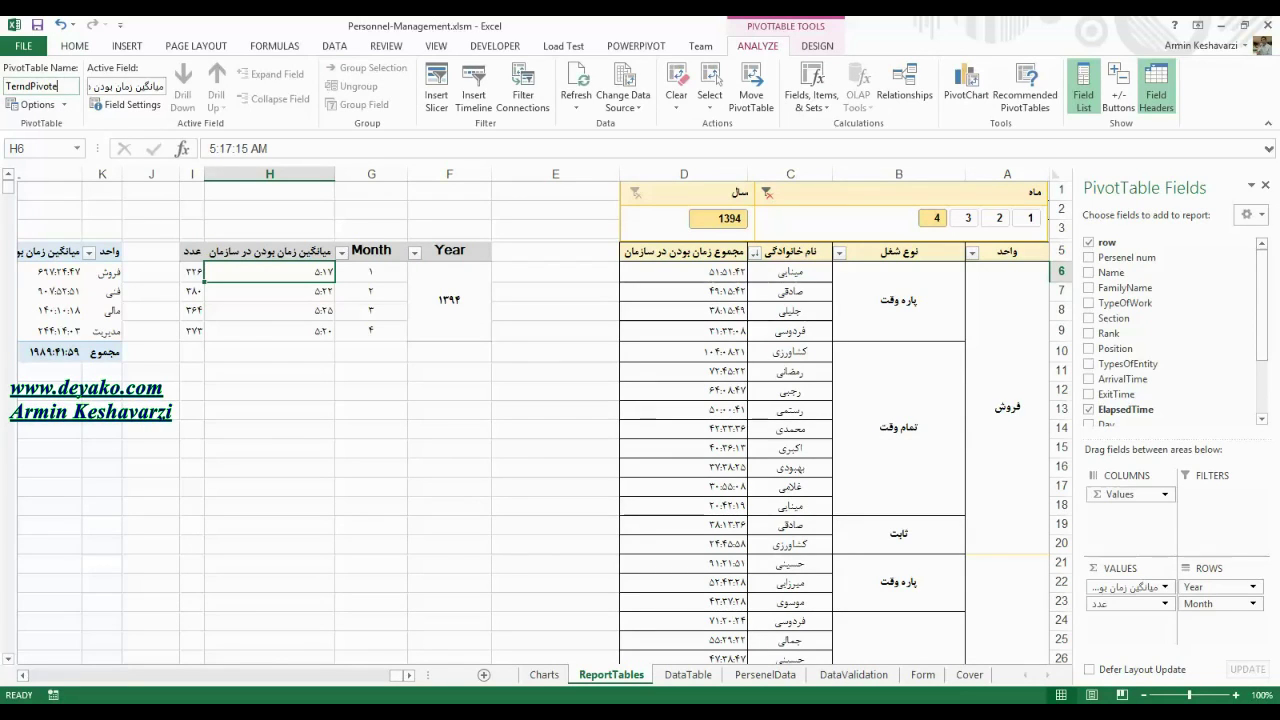
click(50, 291)
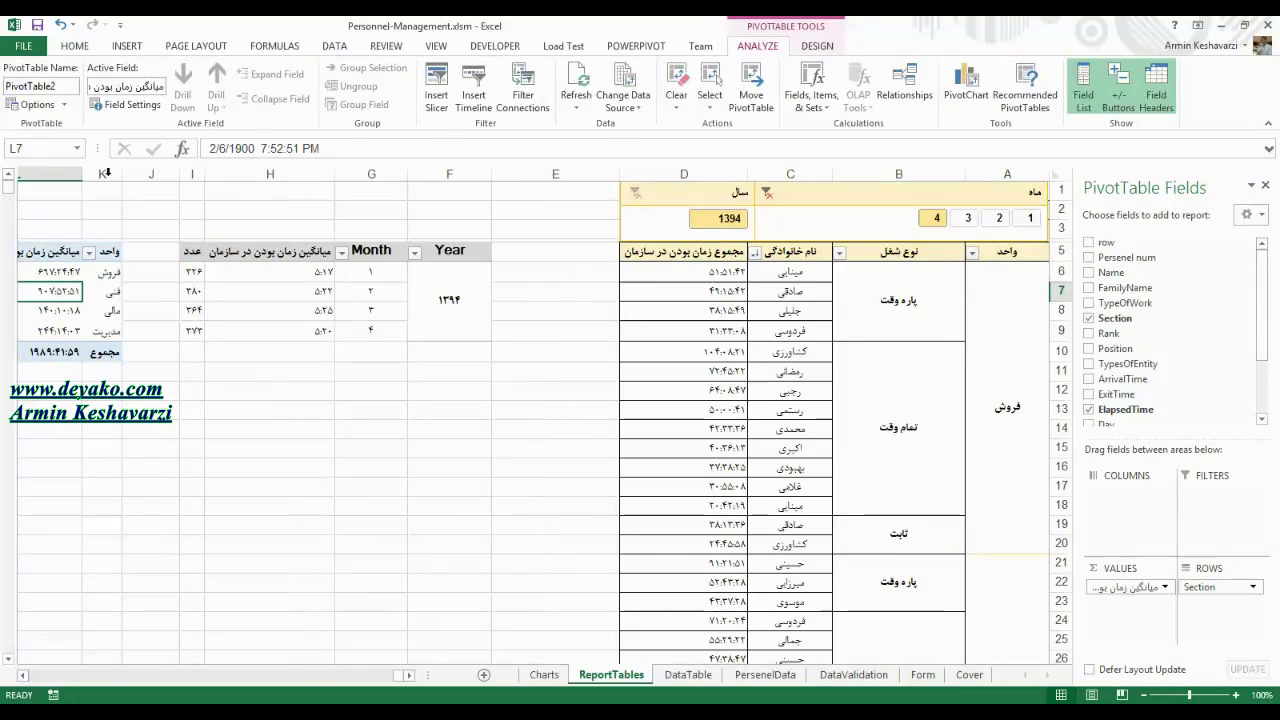
Rename the section pivot table from PivotTable2 to SectionPivote.
double_click(59, 84)
text(Section)
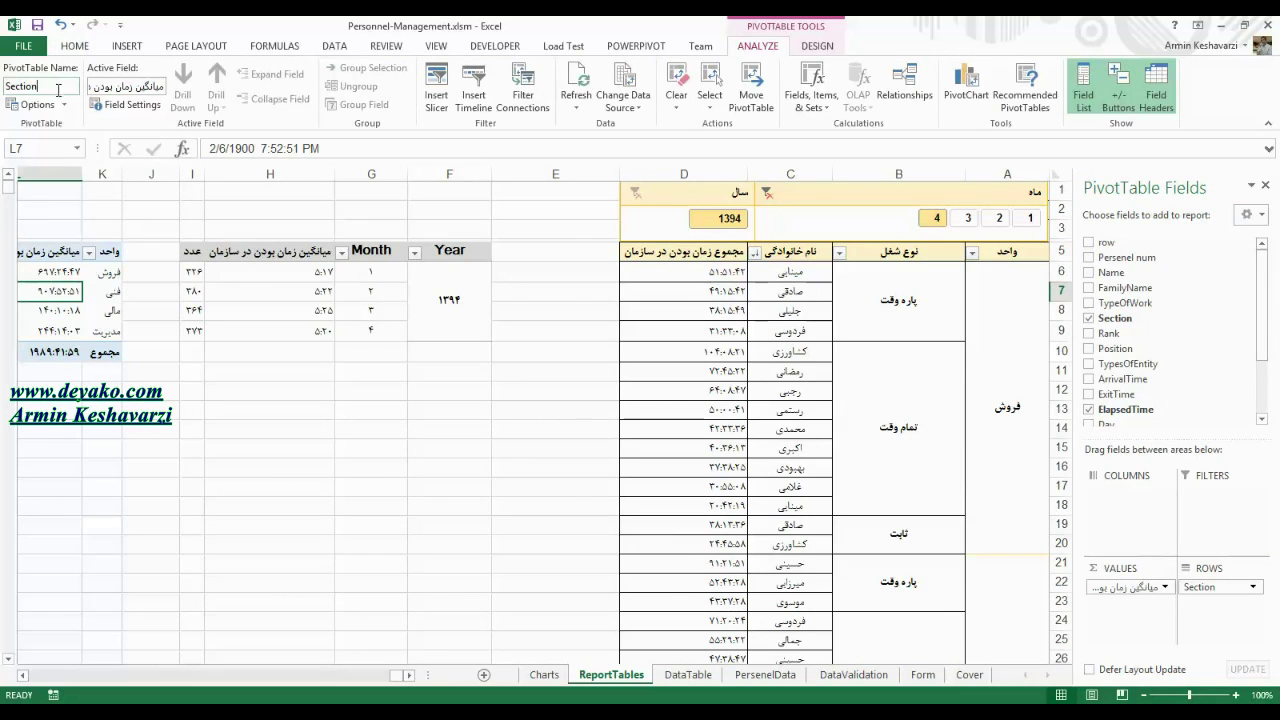
text(Pivote)
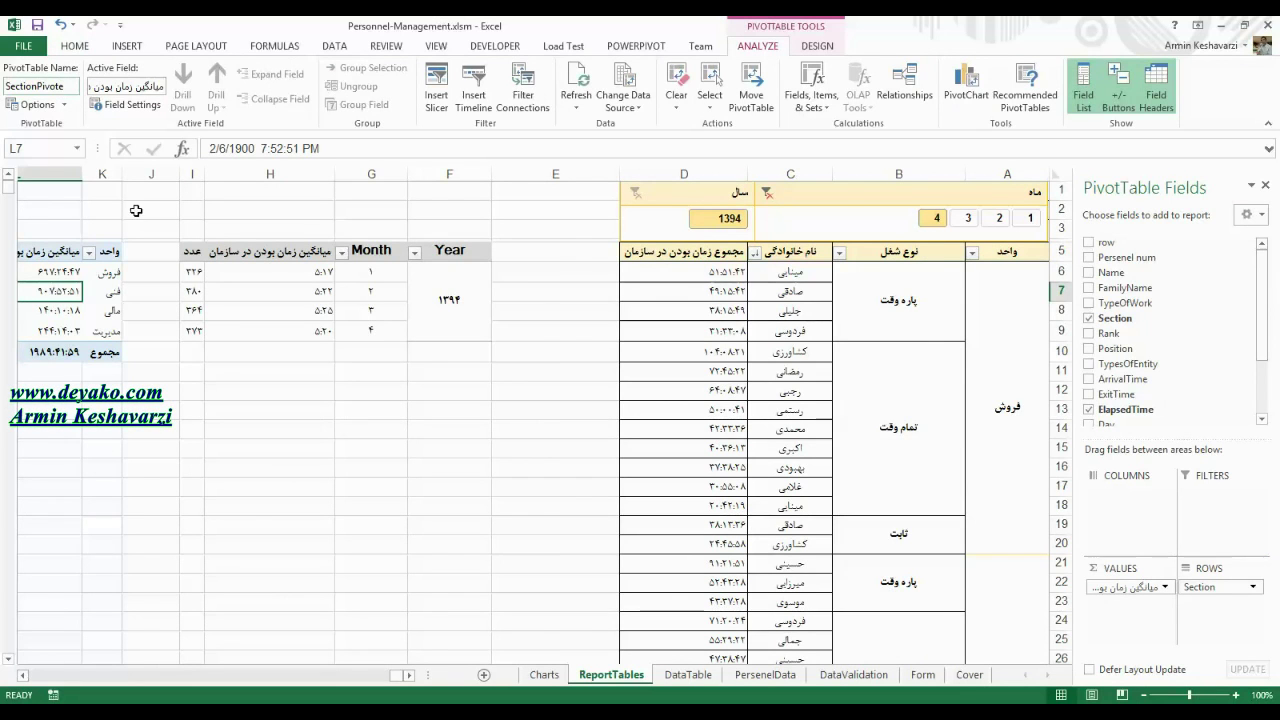
key(Return)
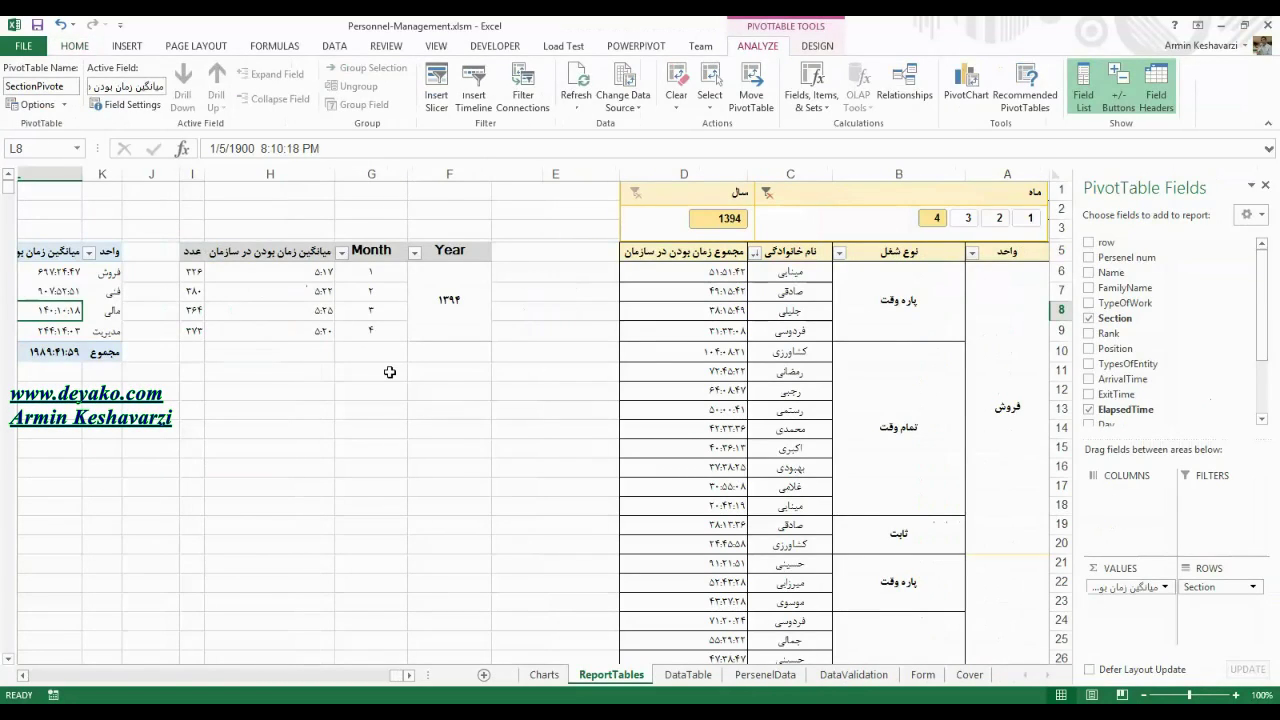
right_click(860, 222)
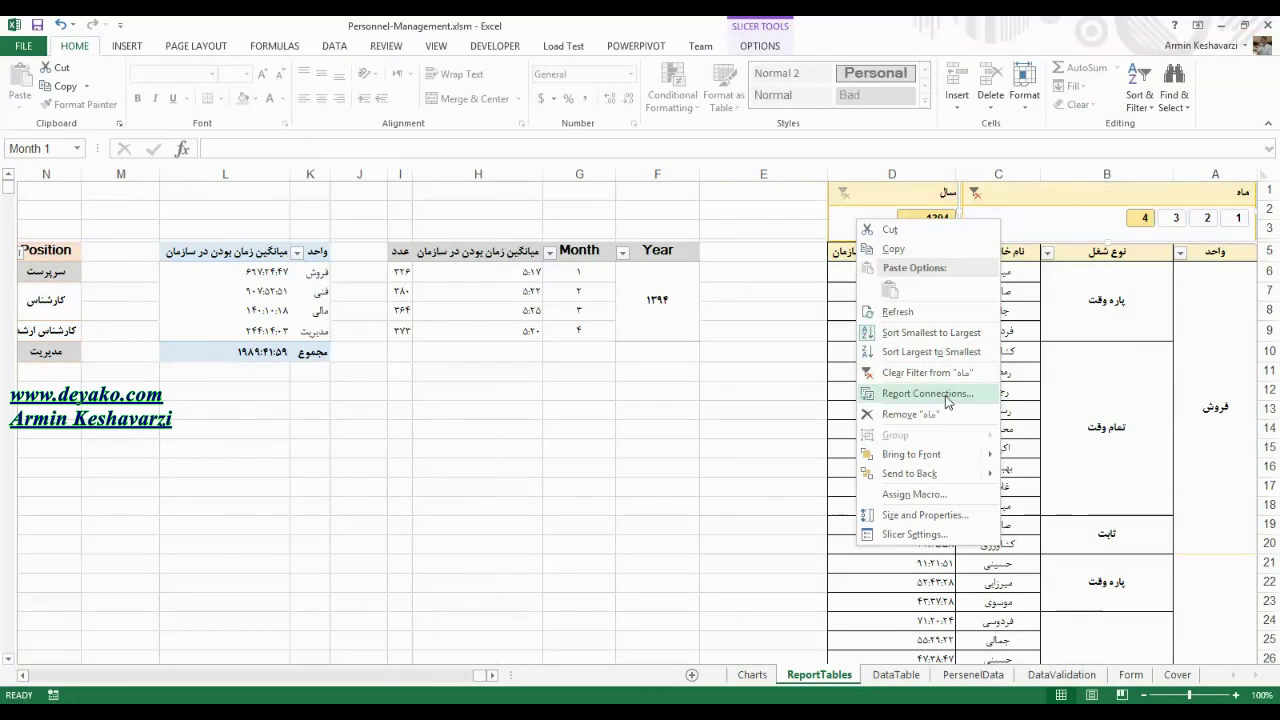
click(945, 396)
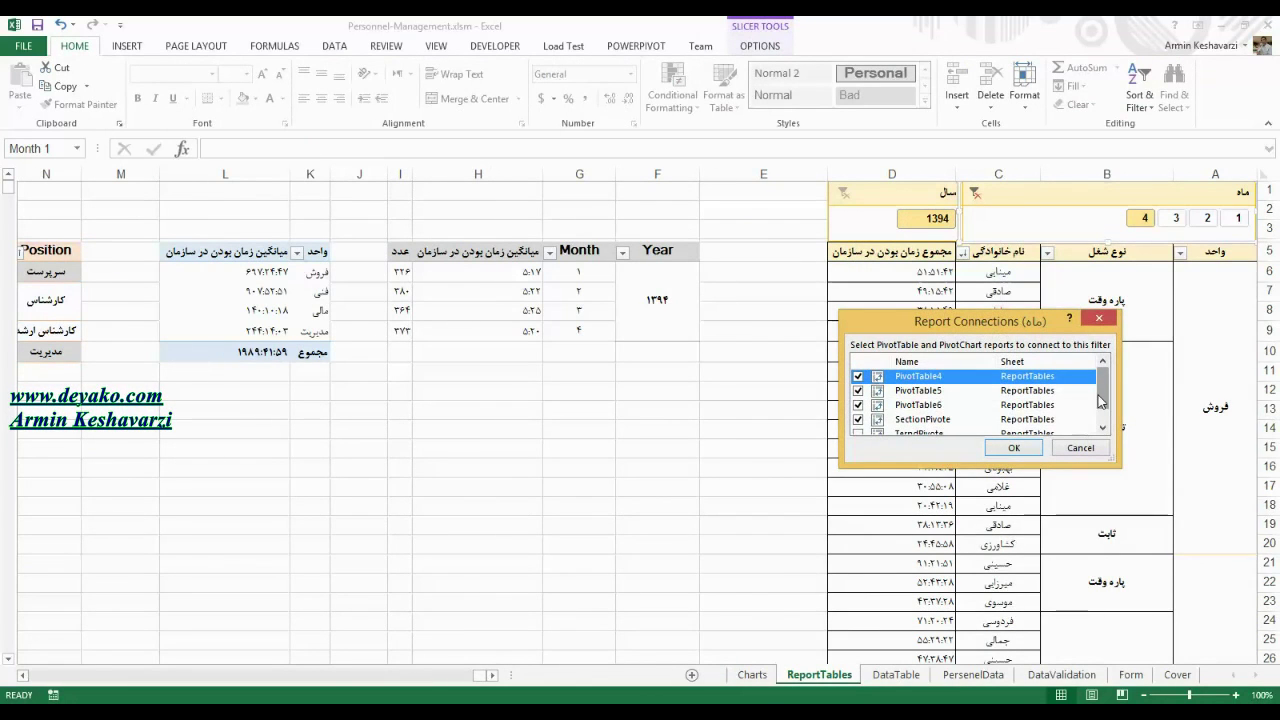
drag(1100, 400, 1100, 412)
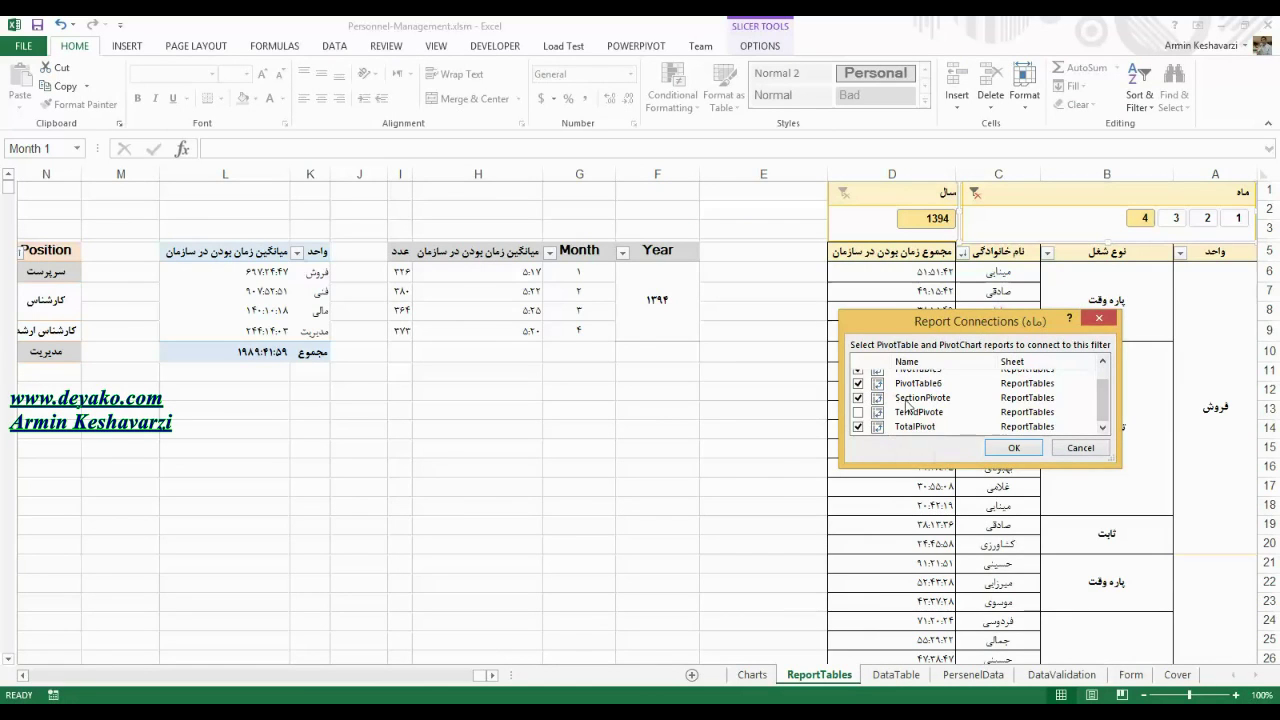
drag(1103, 400, 1108, 396)
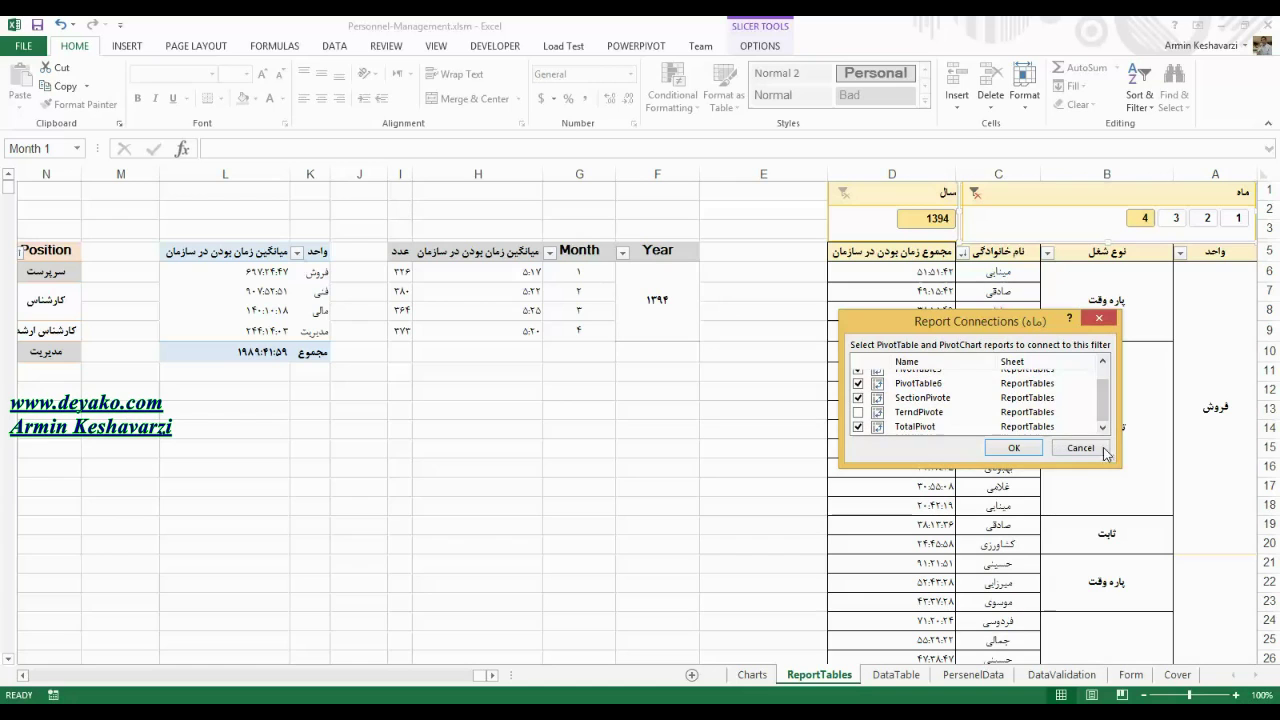
click(1013, 447)
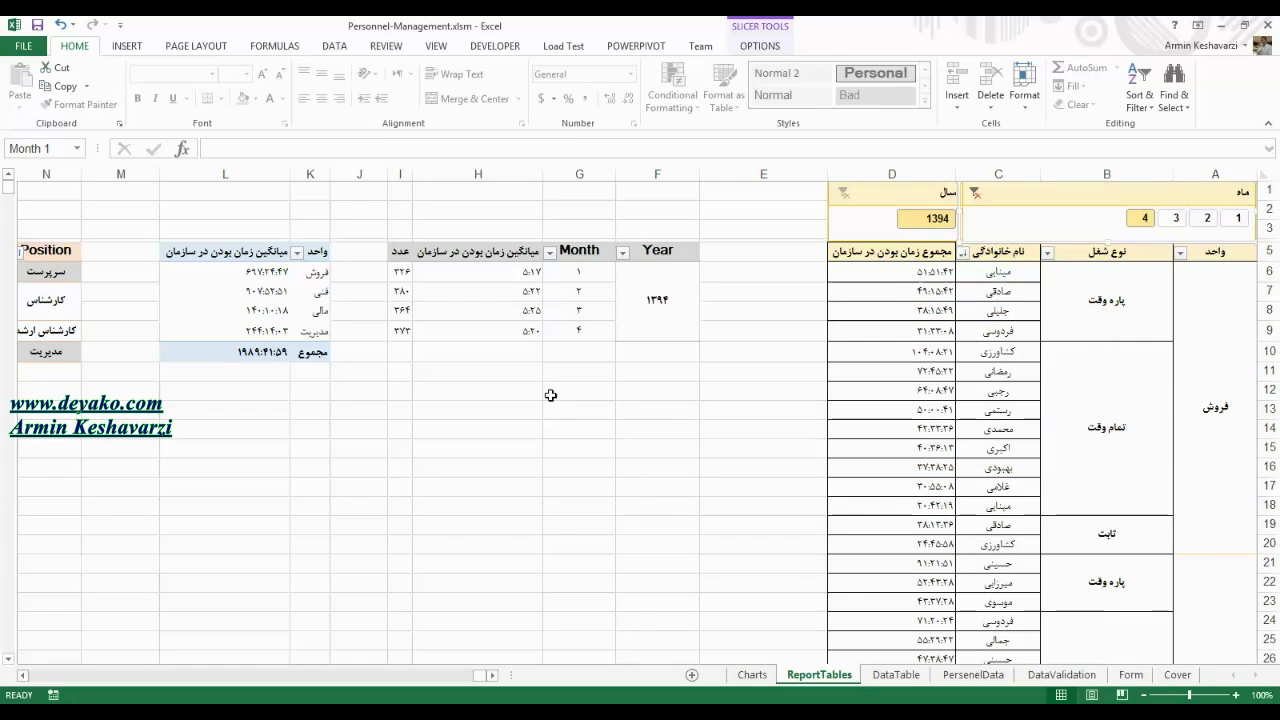
Filter the pivots by month slicer values 3 and 2, then leave it on month 4.
click(248, 243)
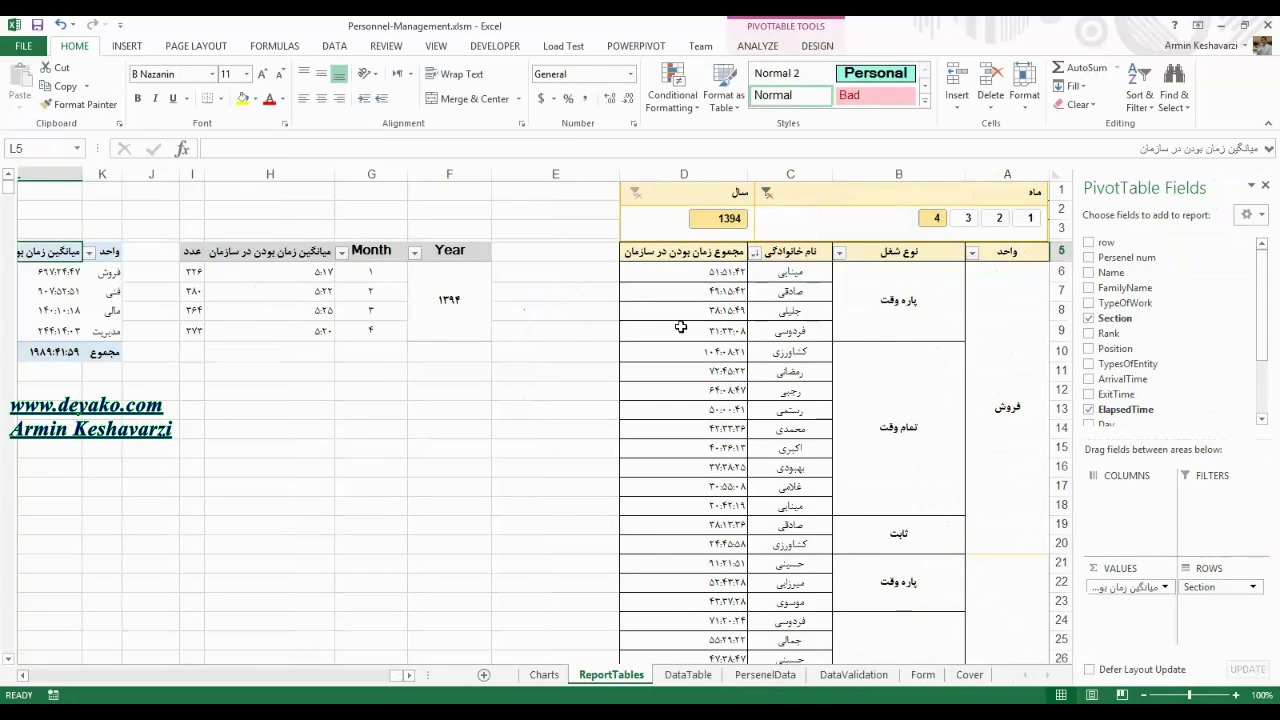
click(968, 218)
click(999, 218)
click(1026, 218)
click(936, 218)
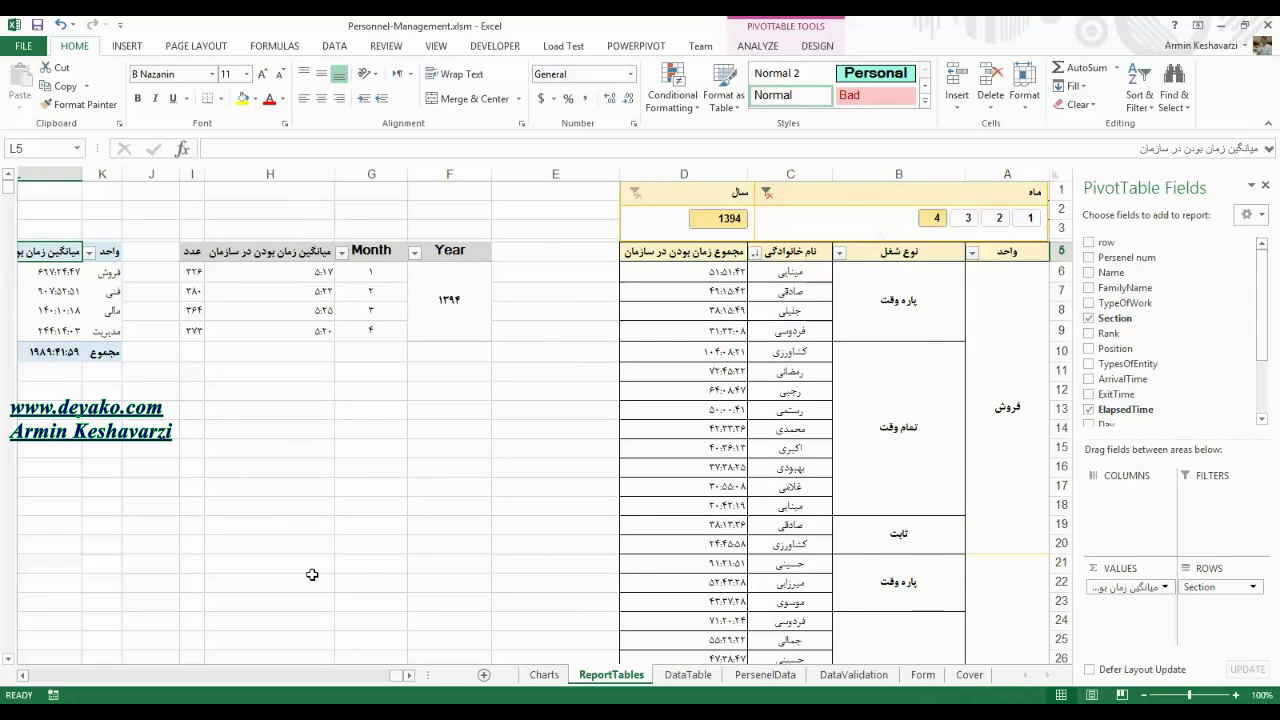
Review the Position pivot's cells N5:N10, then go to the Charts dashboard sheet.
click(22, 675)
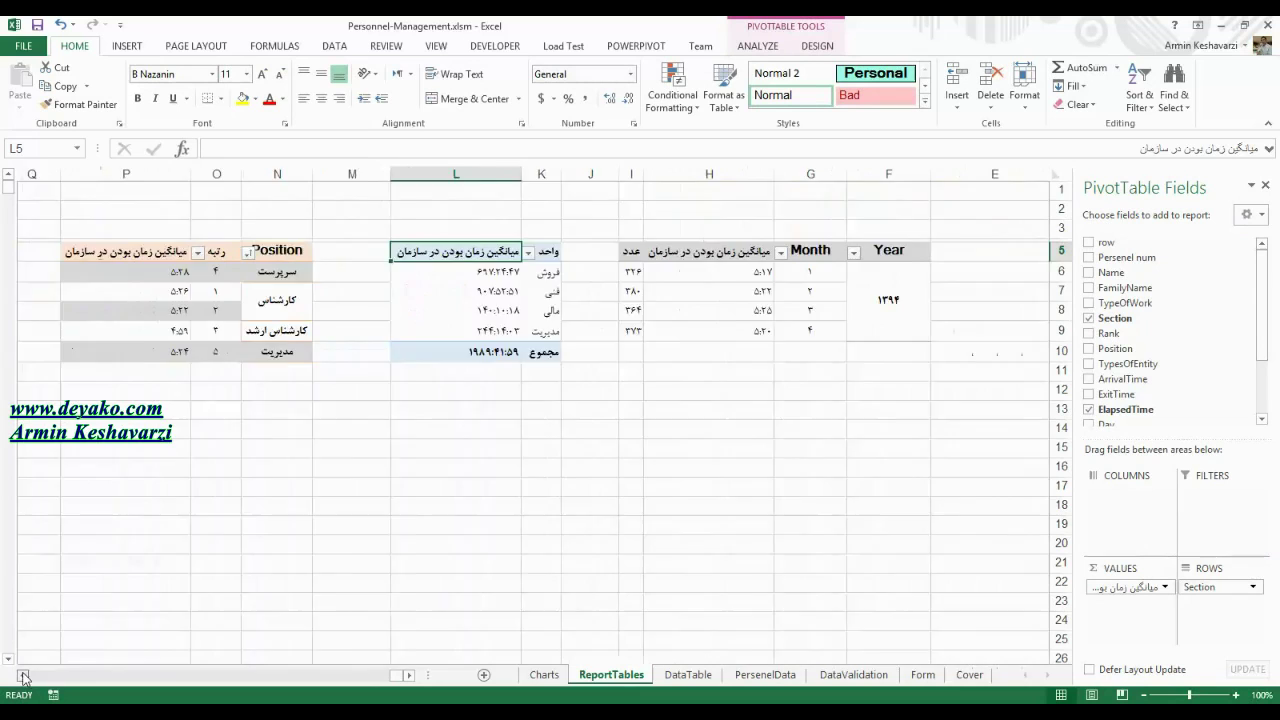
click(22, 677)
click(405, 307)
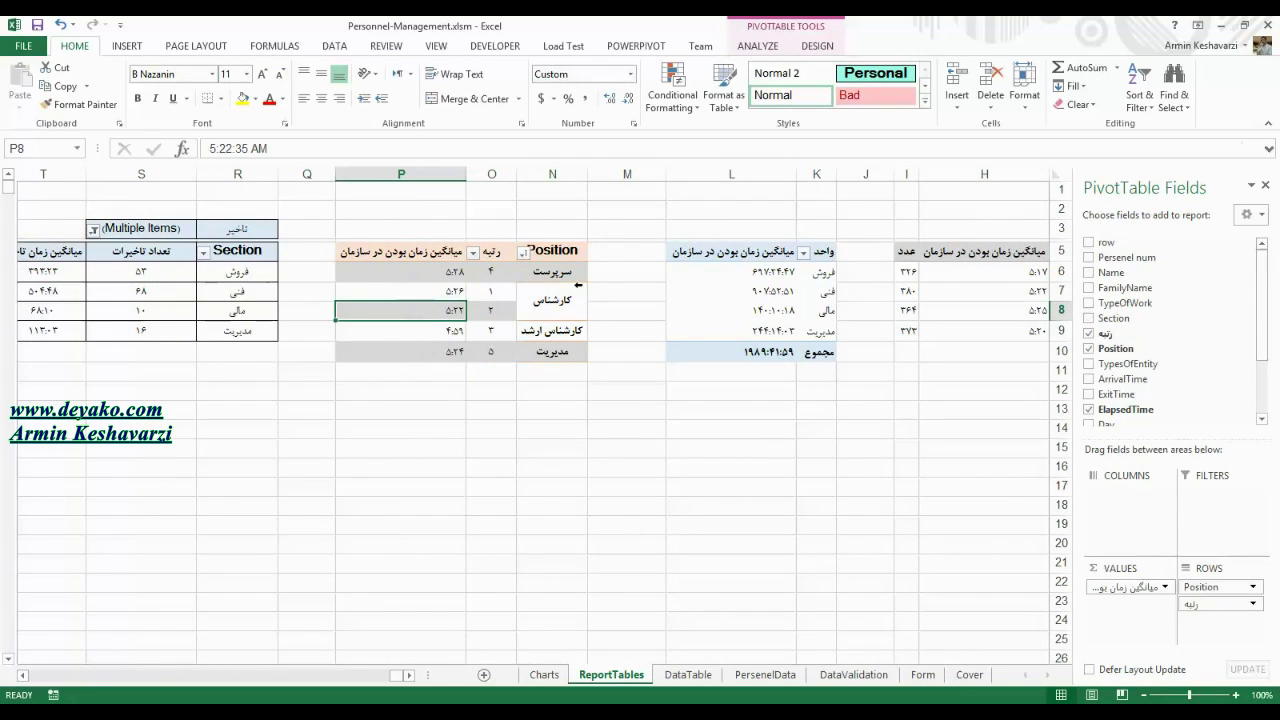
drag(568, 273, 565, 336)
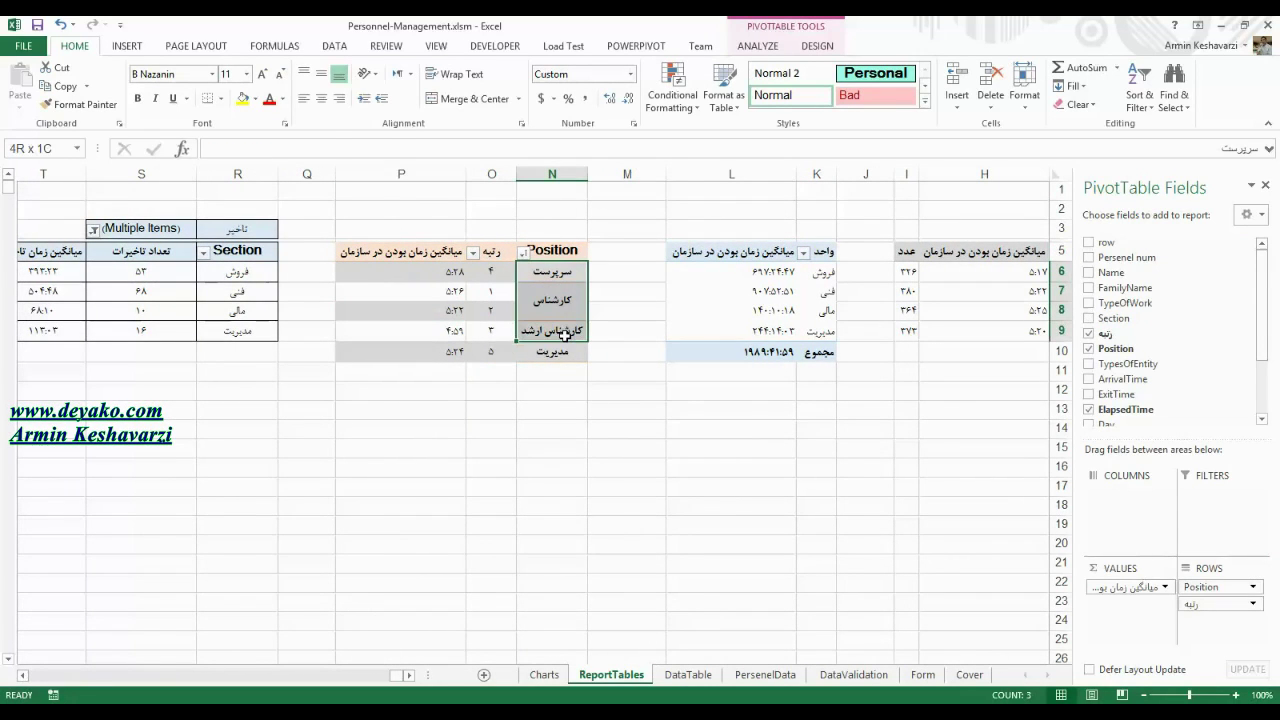
click(557, 251)
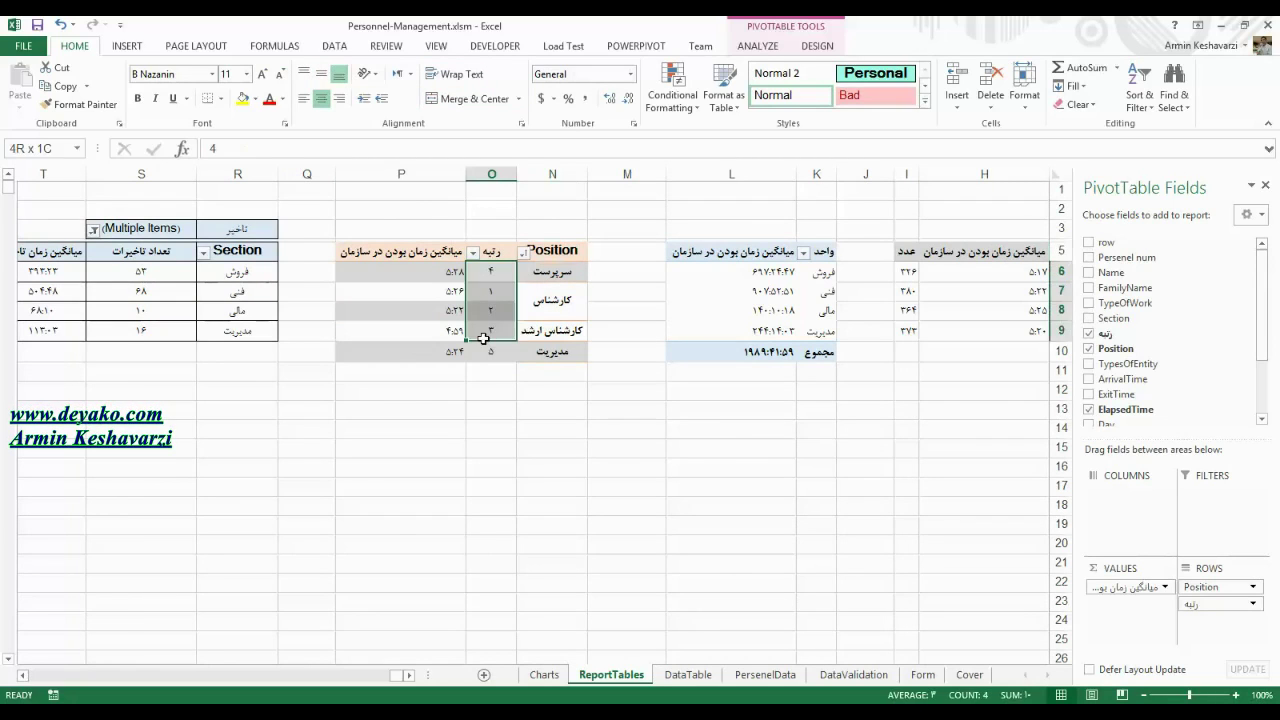
drag(429, 280, 467, 312)
drag(524, 338, 536, 353)
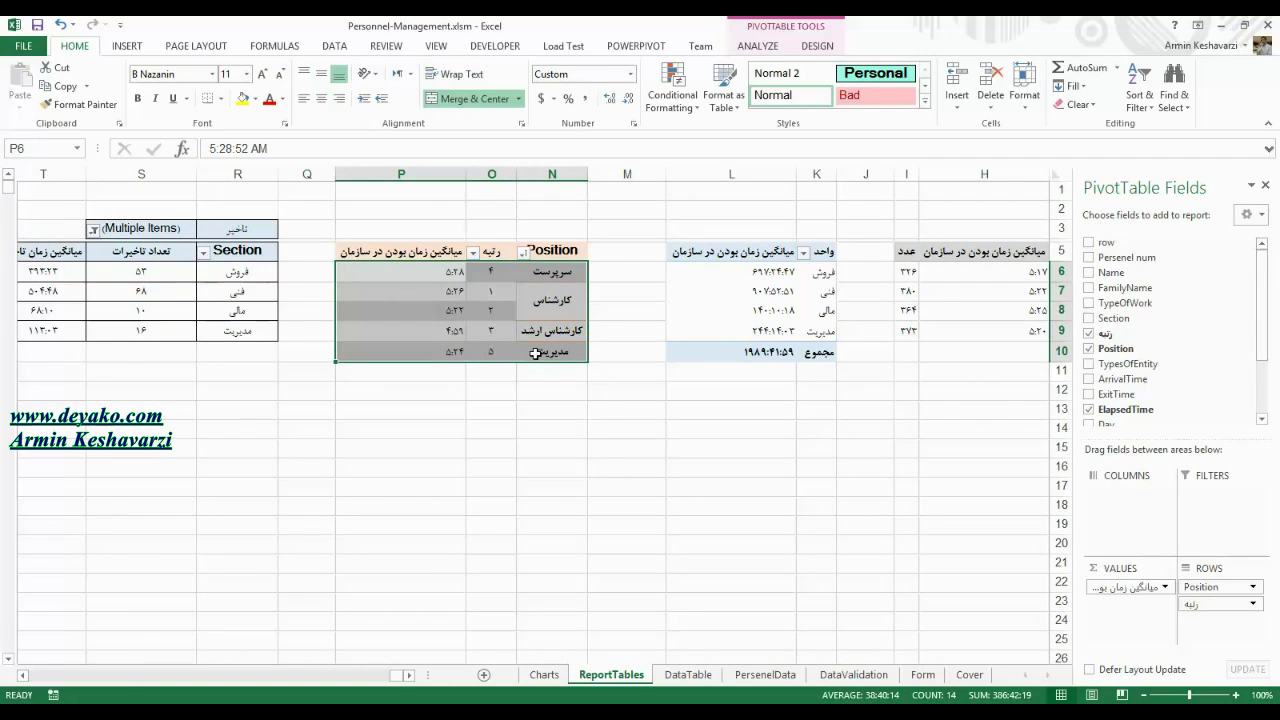
click(545, 675)
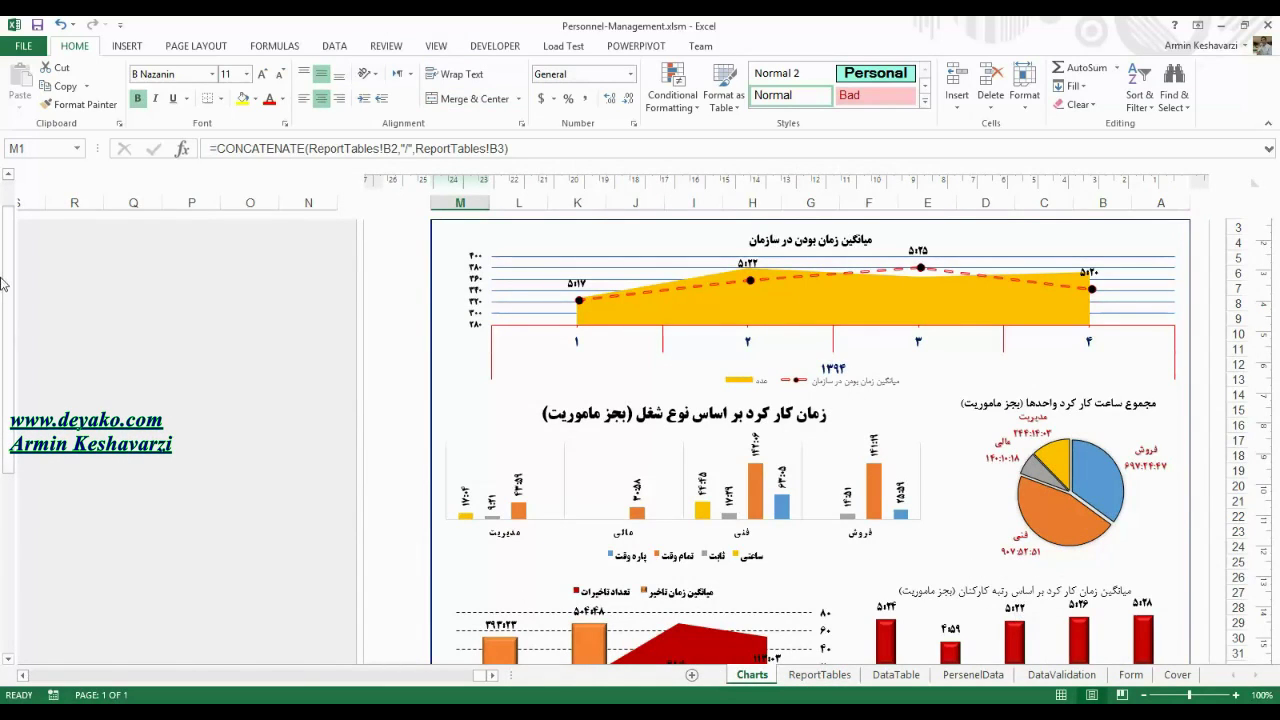
Review the lower dashboard charts, then return to the ReportTables sheet with its Position pivot.
drag(9, 272, 9, 292)
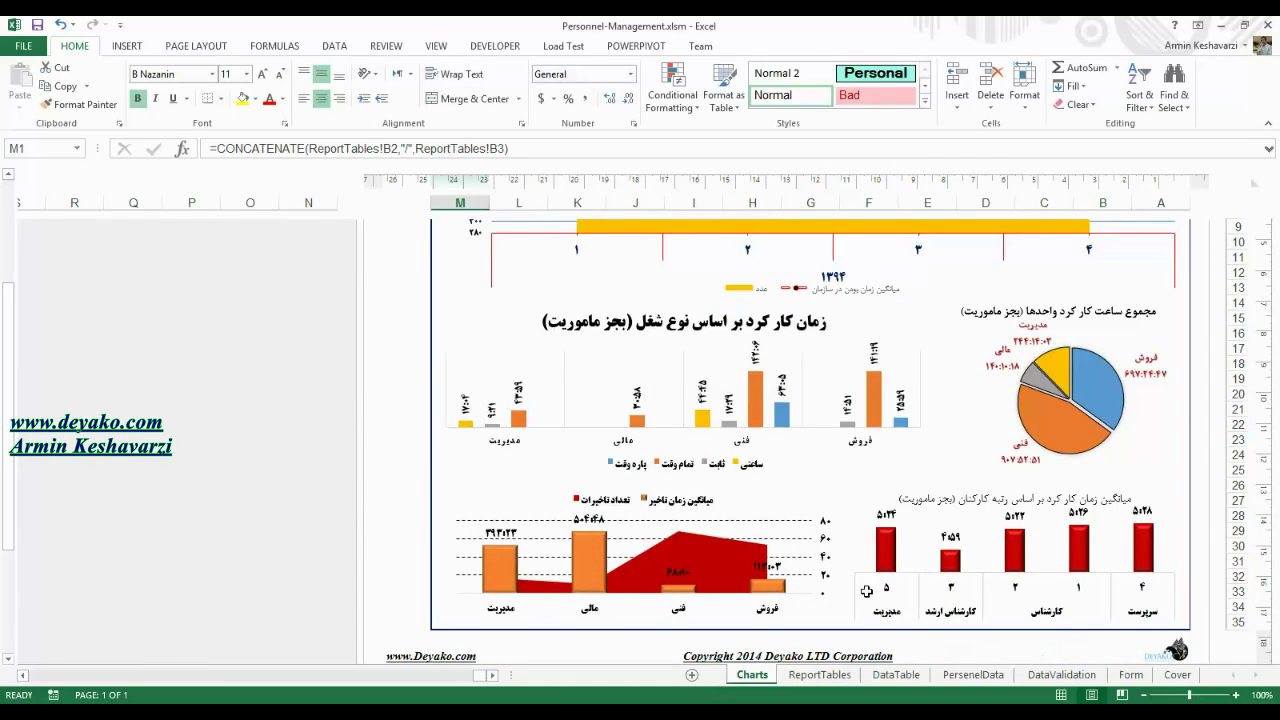
click(819, 674)
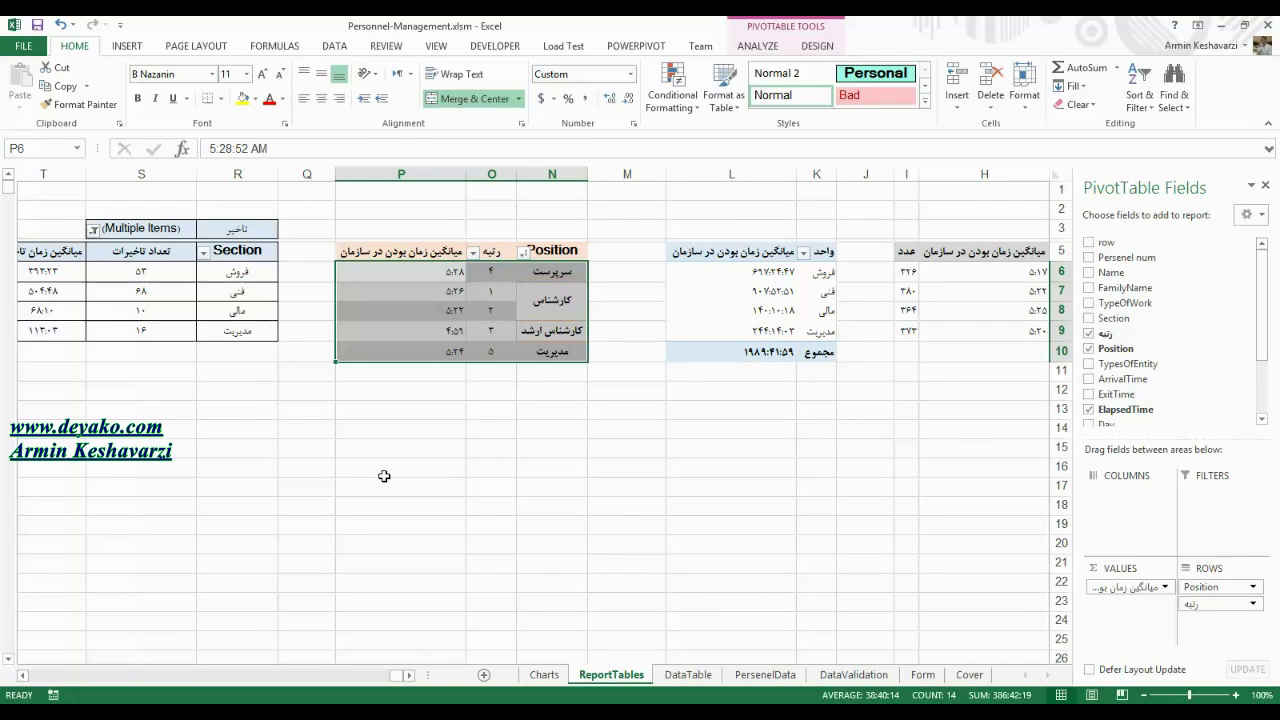
mouse_move(237, 408)
mouse_down()
mouse_move(75, 425)
mouse_move(723, 326)
mouse_up()
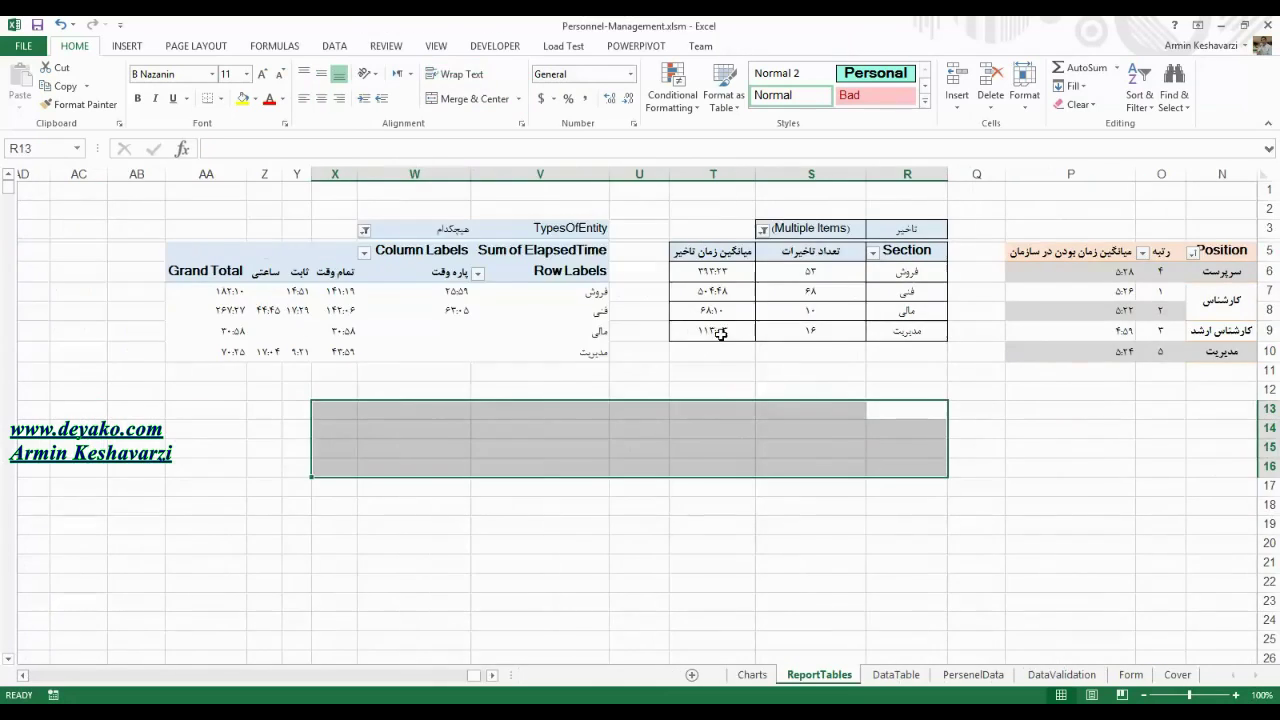
click(603, 290)
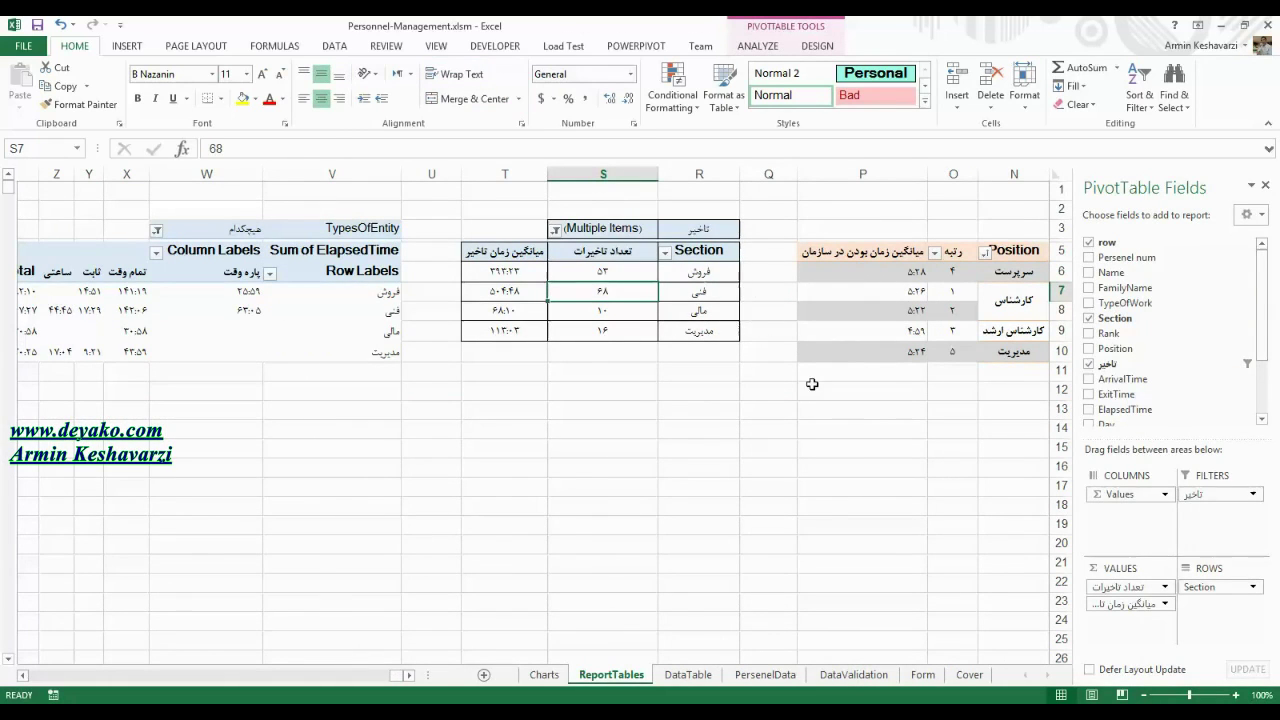
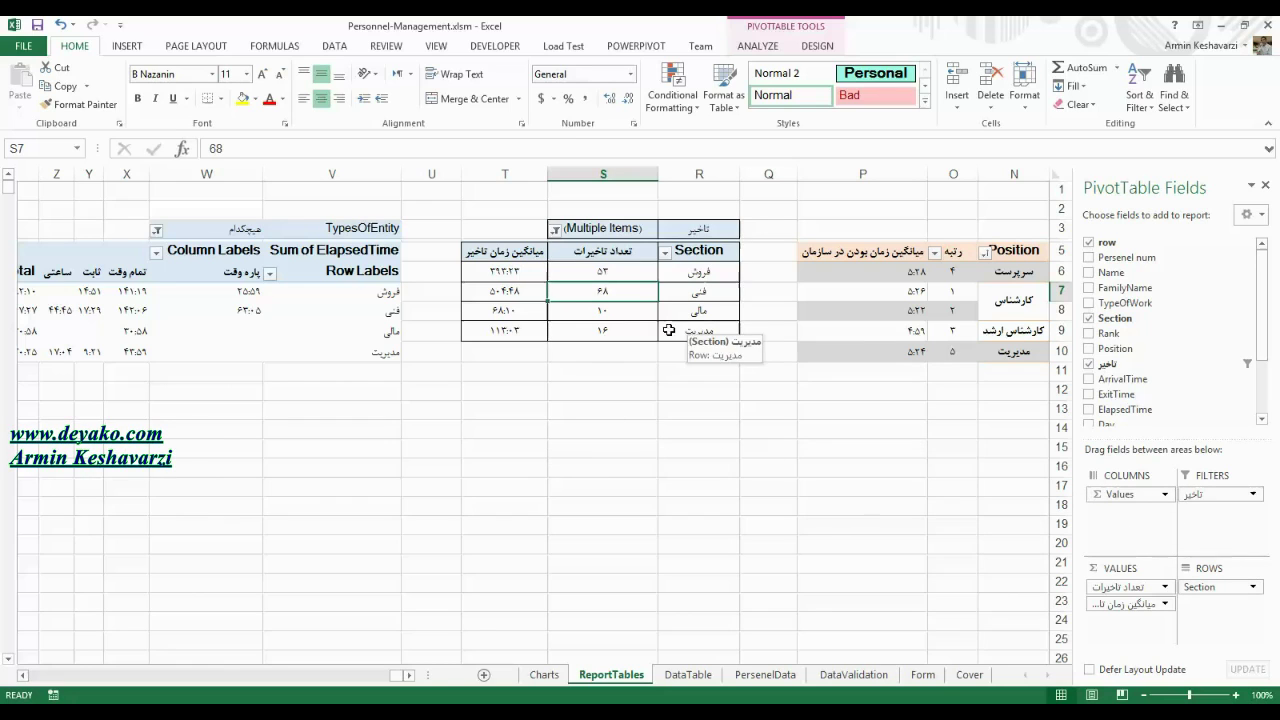
Review the section pivot's delay counts and average delay times against the DataTable sheet.
click(628, 270)
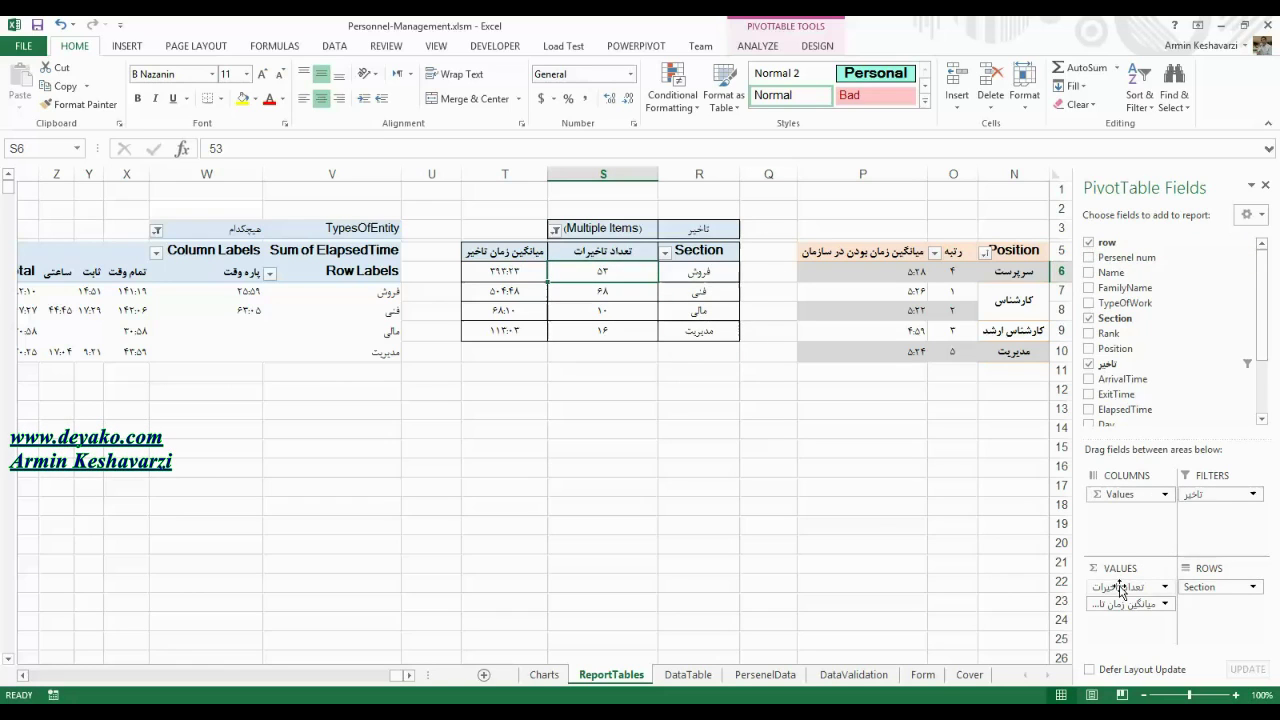
click(499, 256)
click(505, 270)
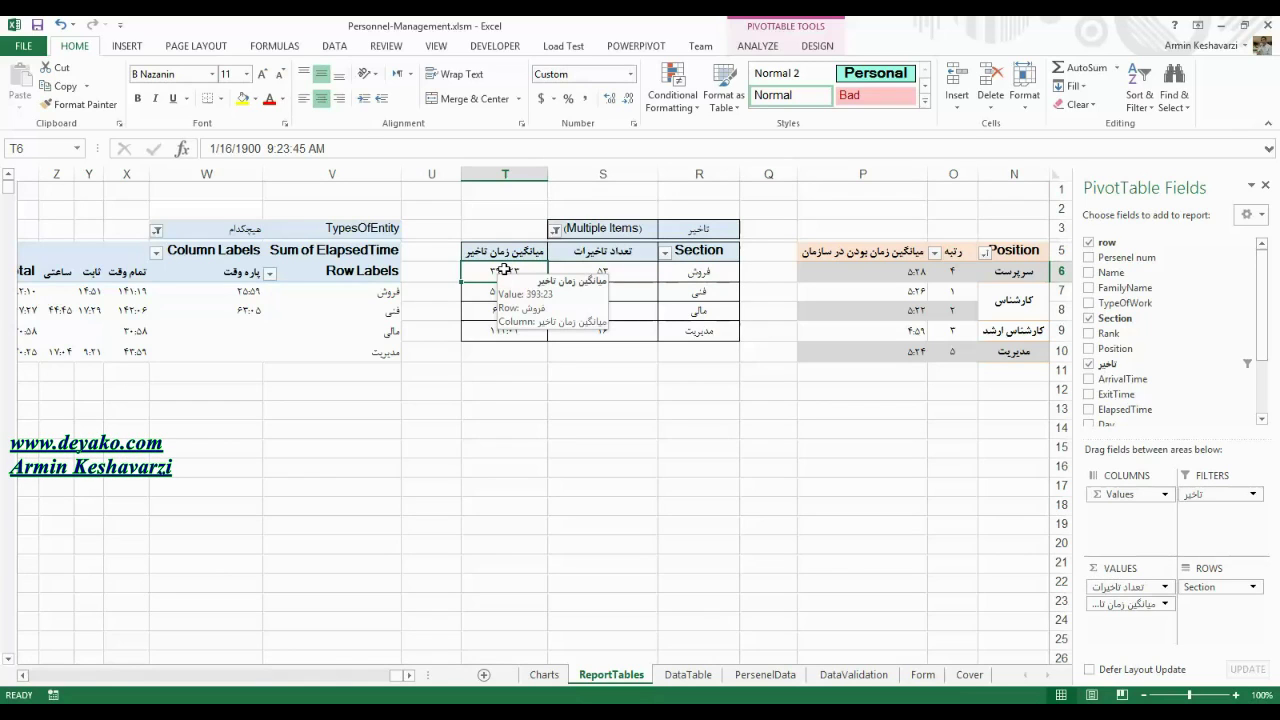
mouse_move(602, 290)
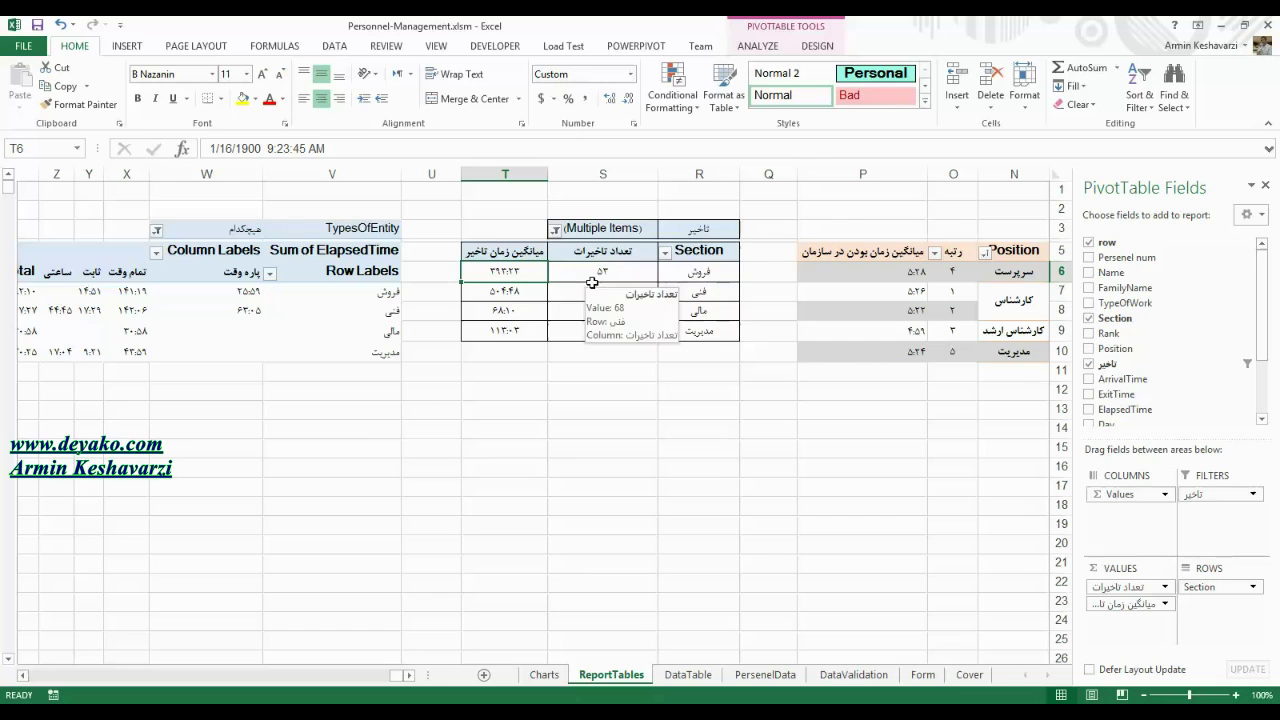
drag(1262, 335, 1275, 385)
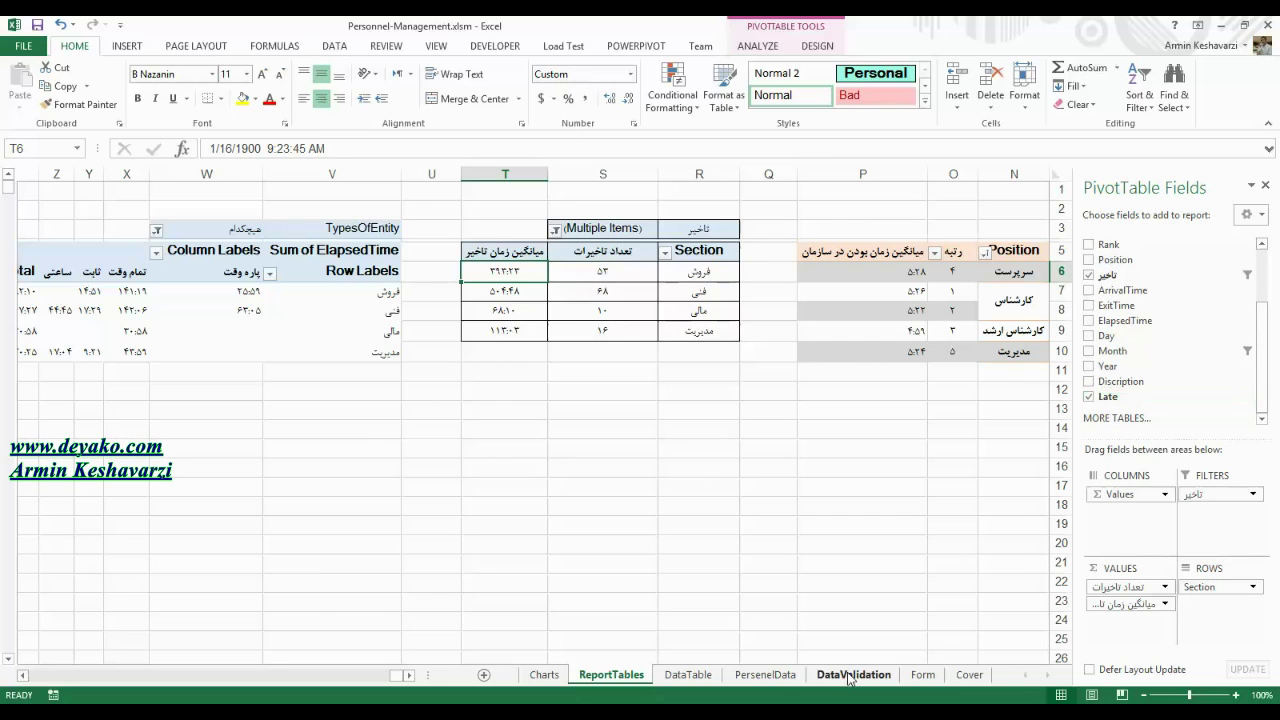
click(700, 675)
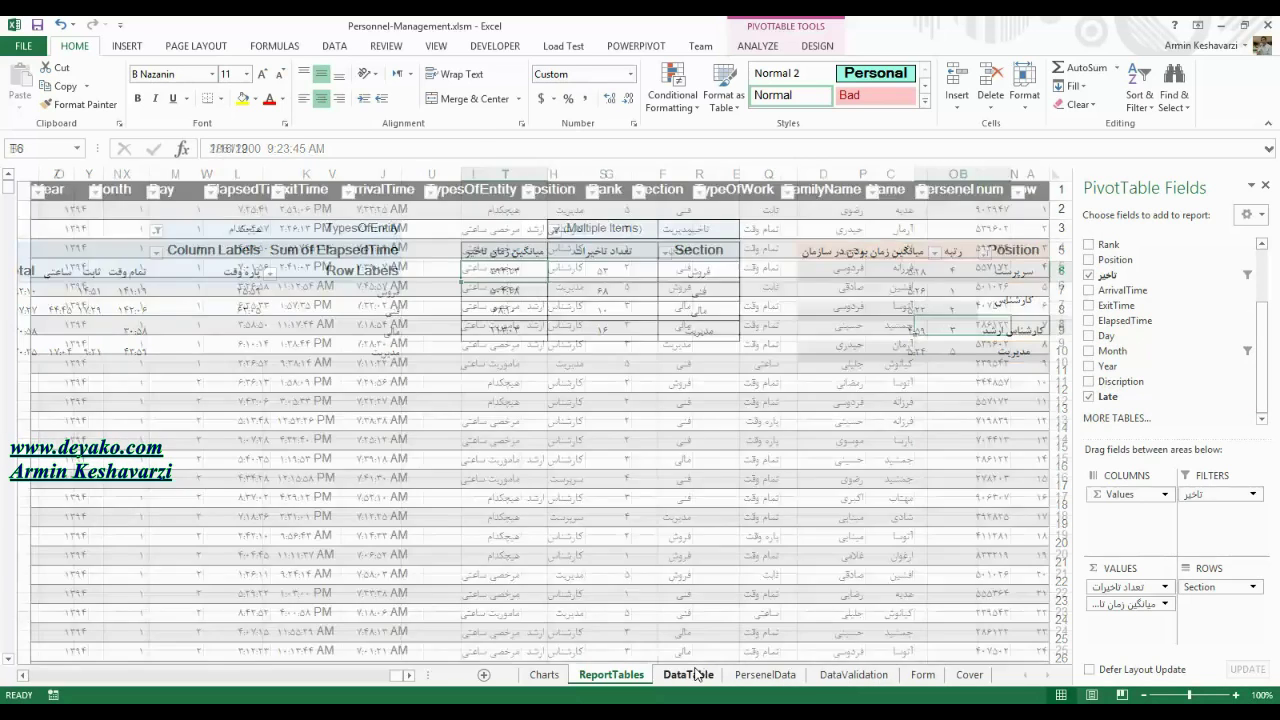
mouse_move(268, 189)
mouse_down()
mouse_move(1236, 240)
mouse_move(1230, 198)
mouse_up()
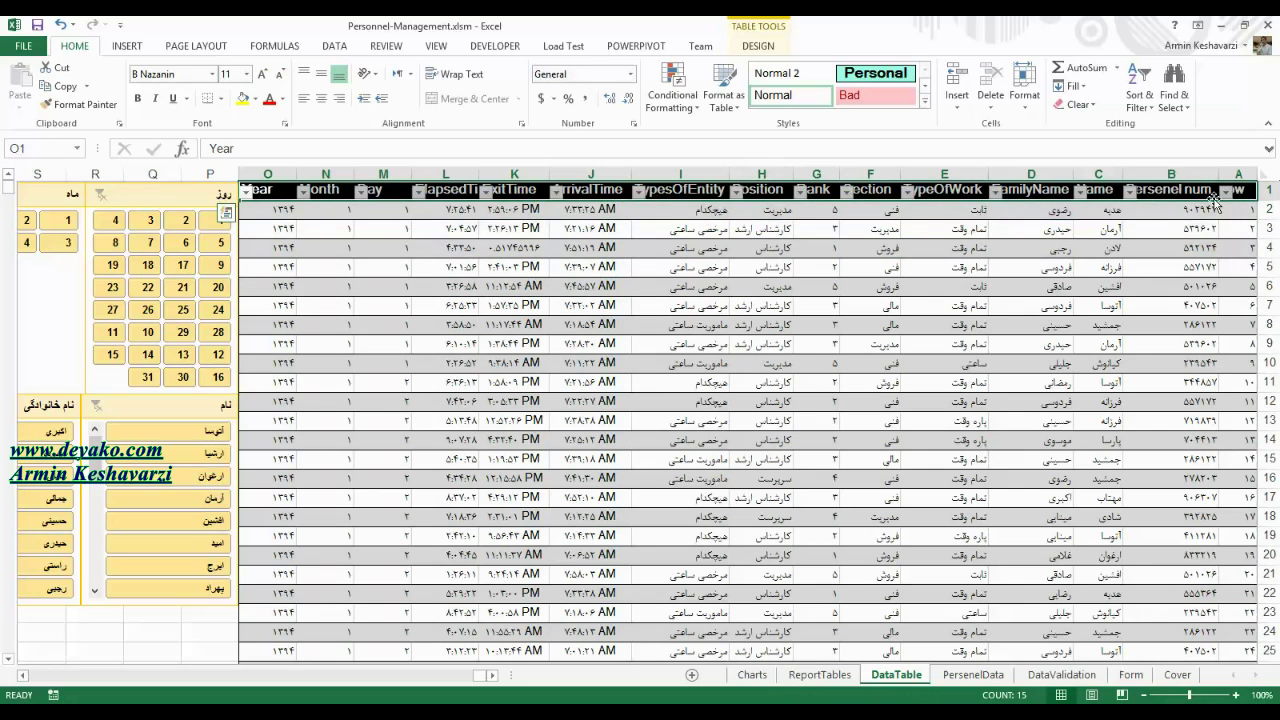
click(818, 675)
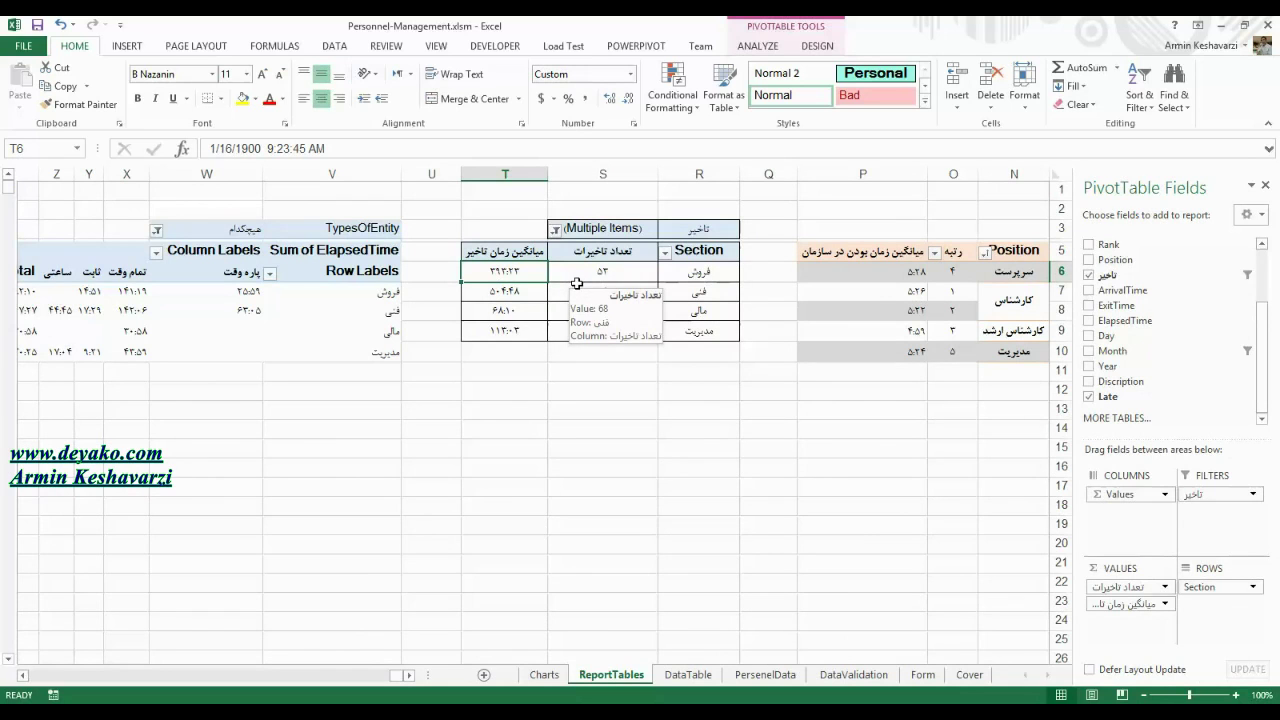
key(Down)
key(Down)
key(Down)
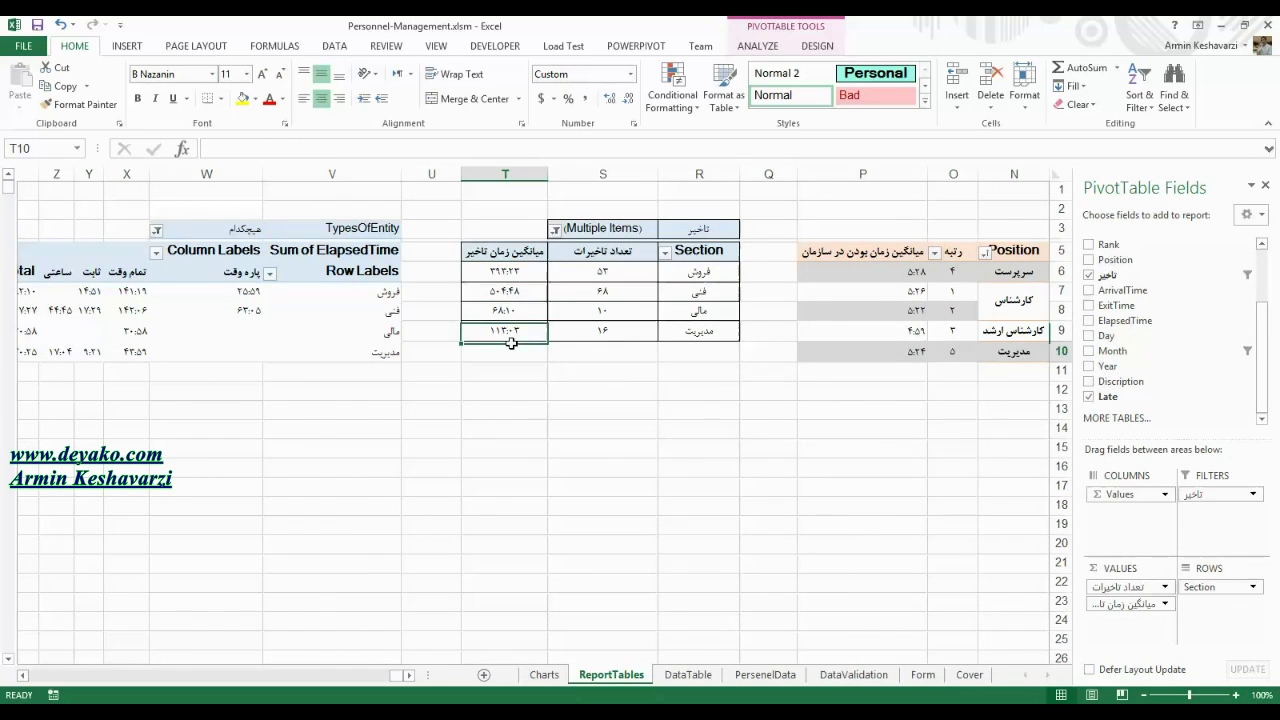
key(Down)
scroll(663, 279, left, 3)
click(693, 277)
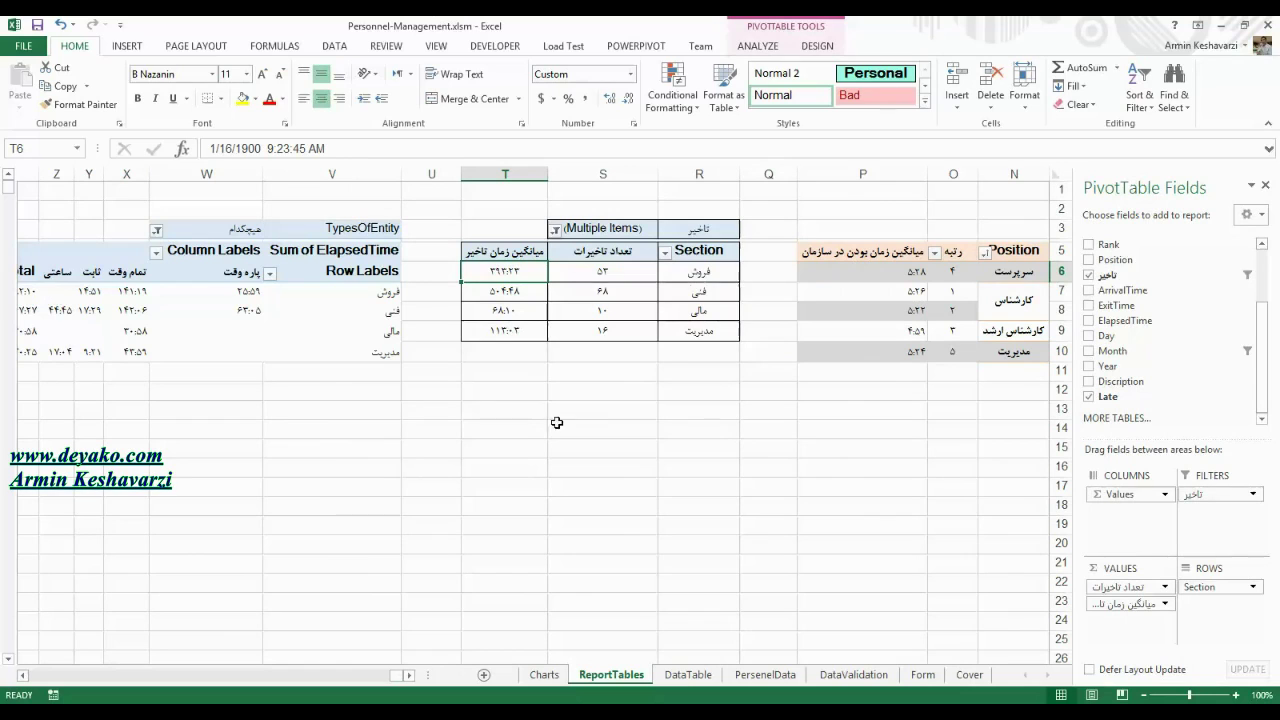
Open Insert Calculated Field via Fields, Items & Sets on the PivotTable Analyze tab.
click(635, 46)
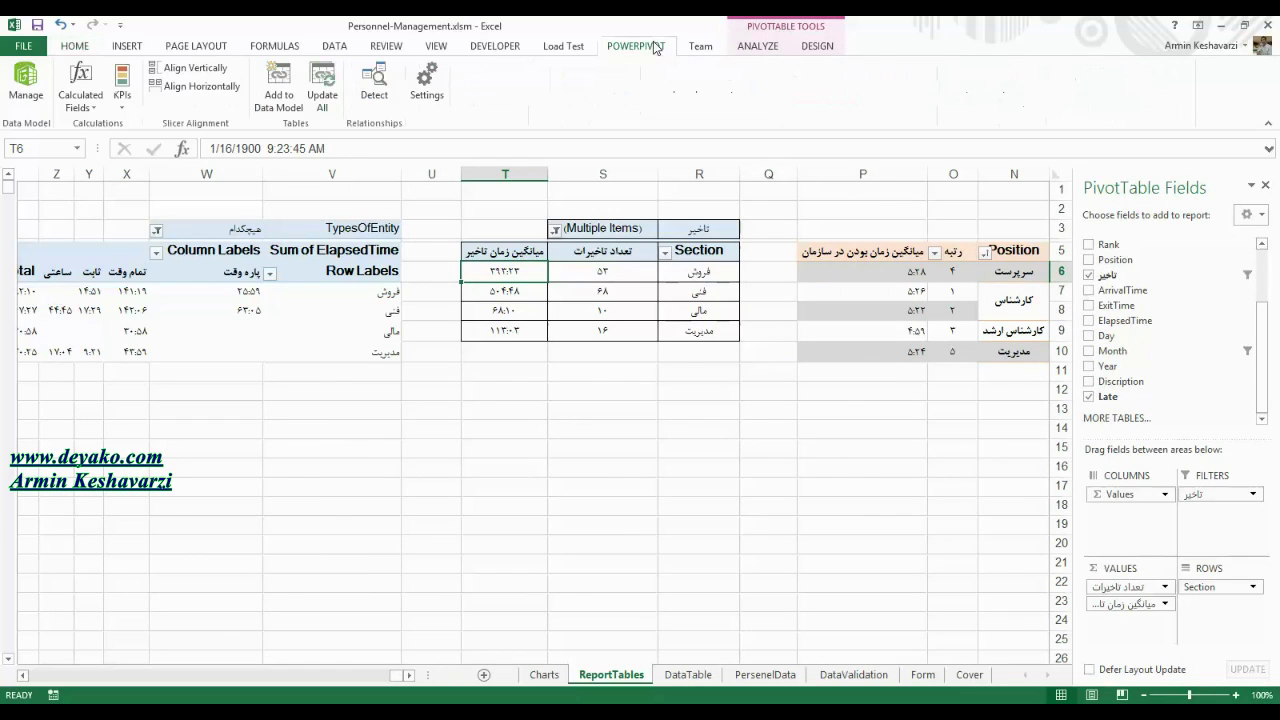
click(757, 46)
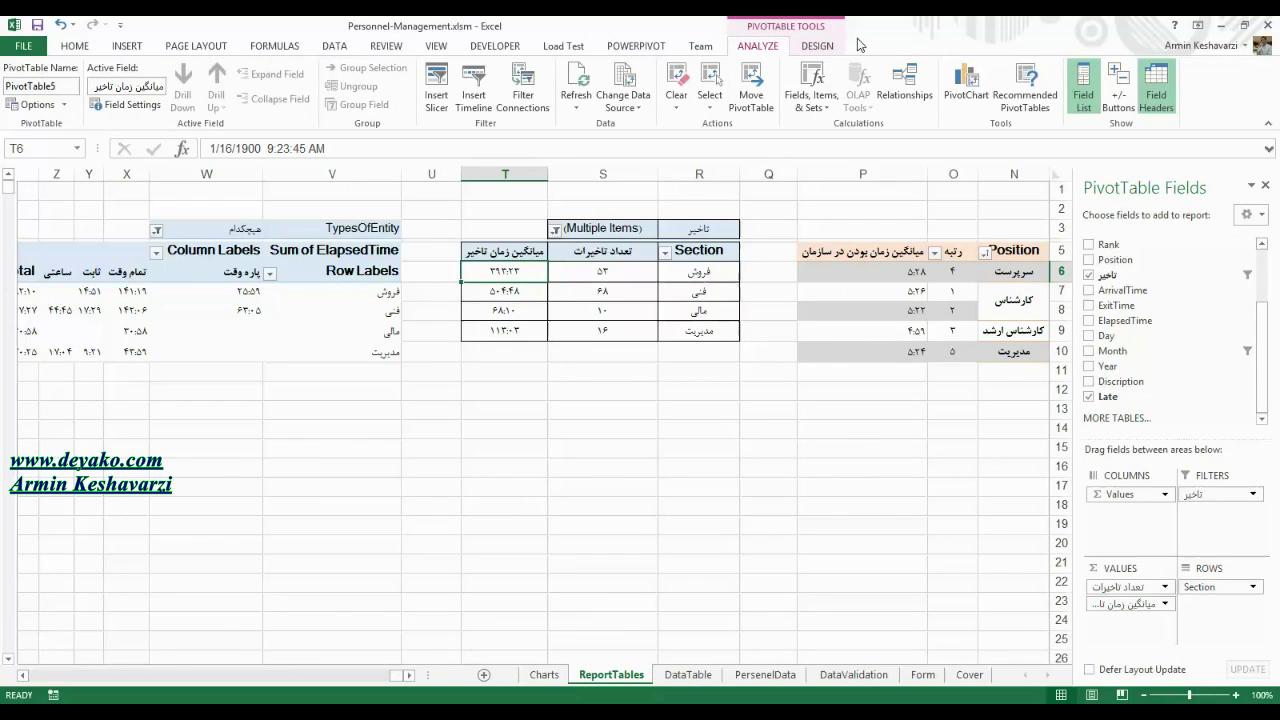
click(812, 100)
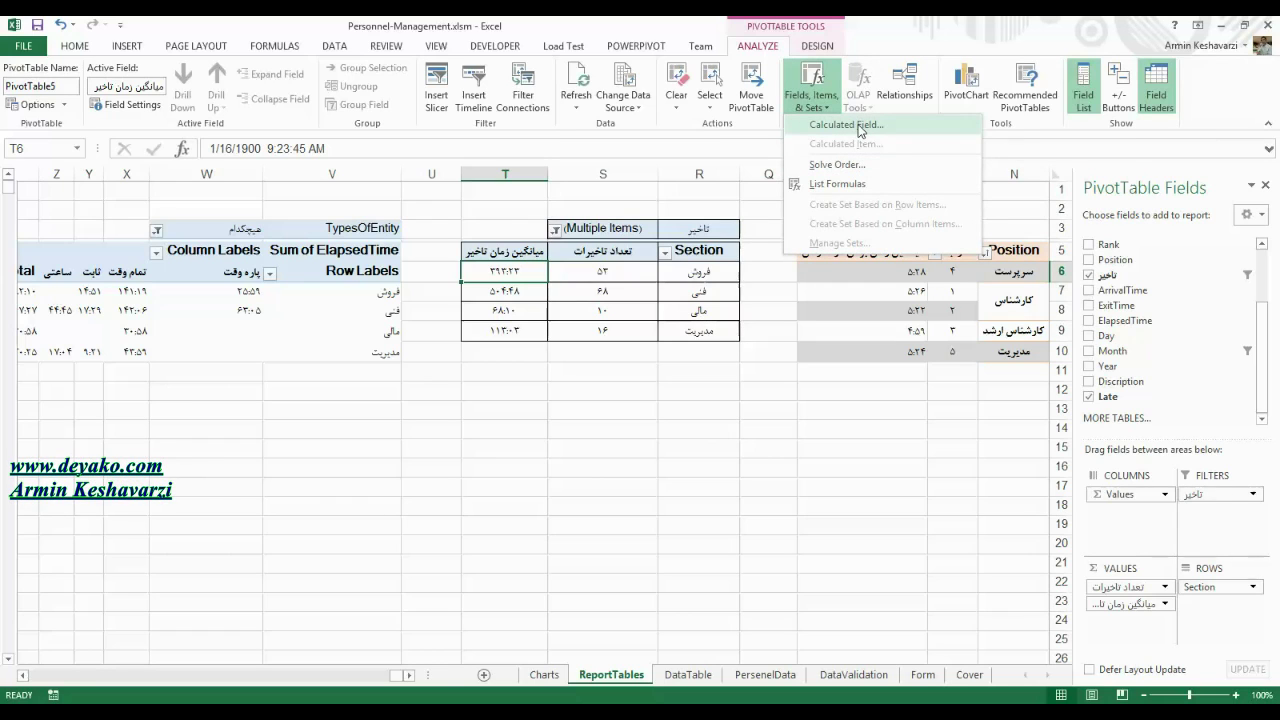
click(688, 254)
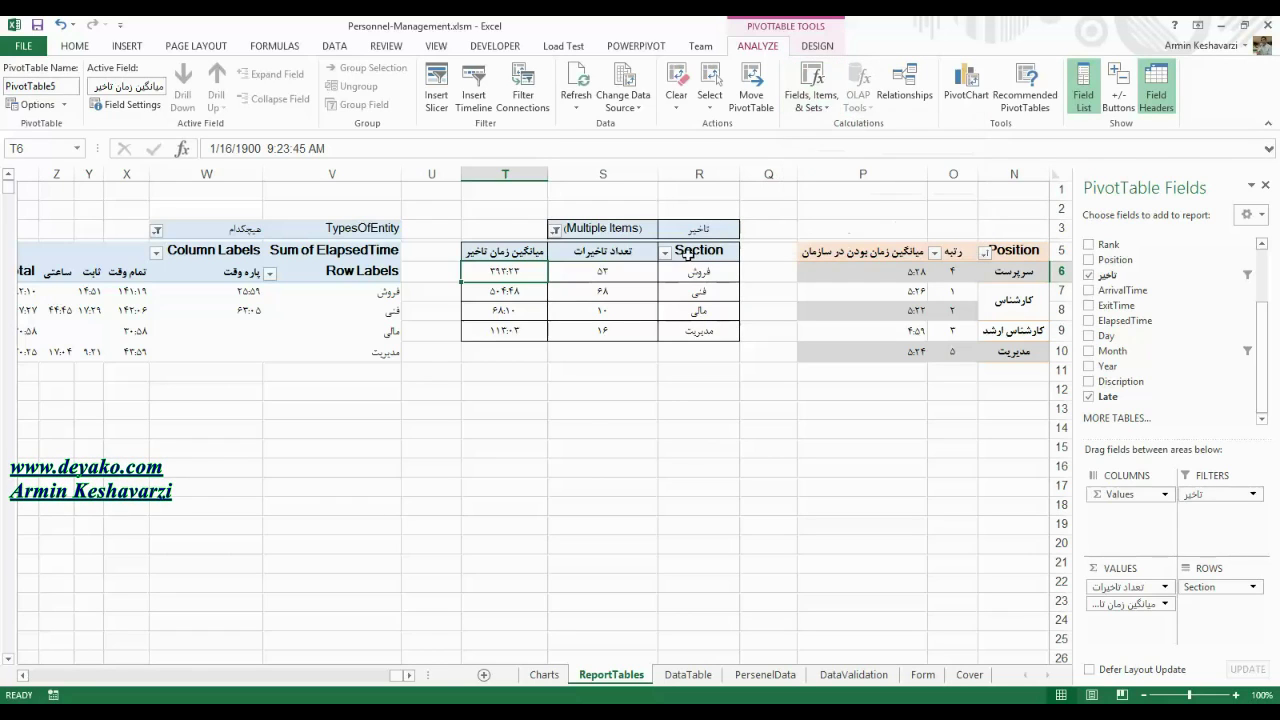
click(688, 254)
click(812, 88)
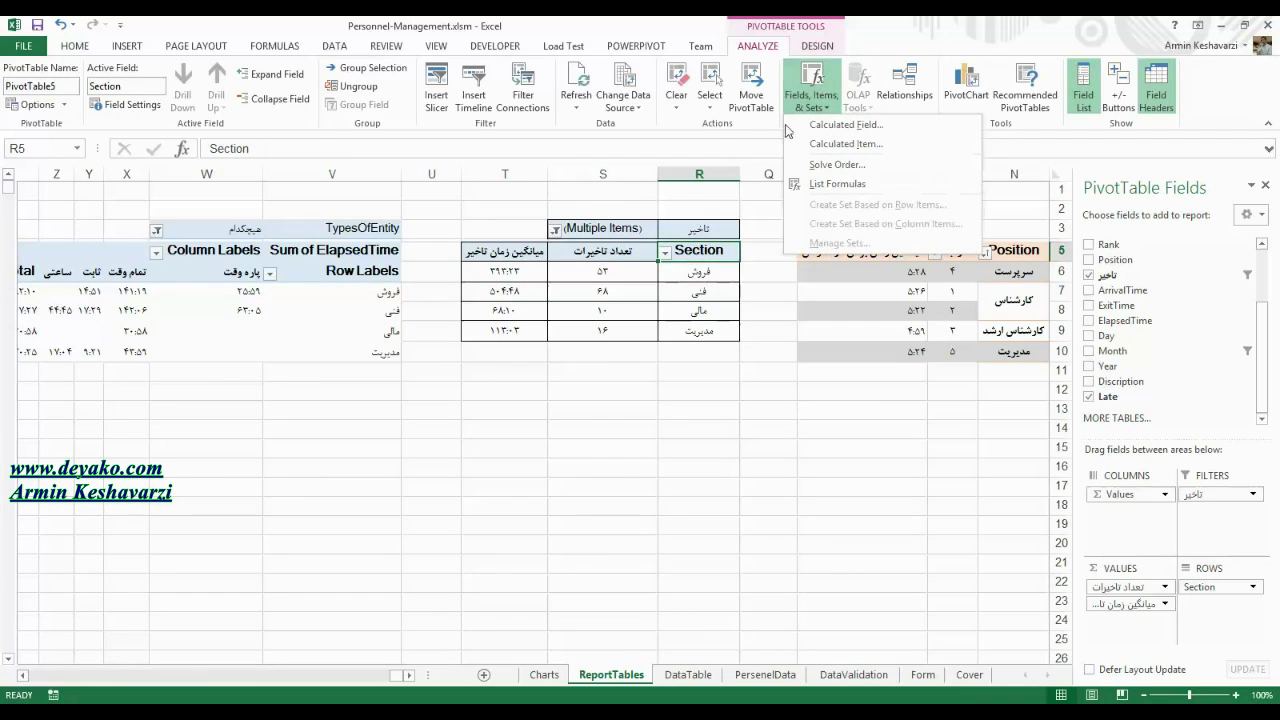
click(612, 280)
click(810, 100)
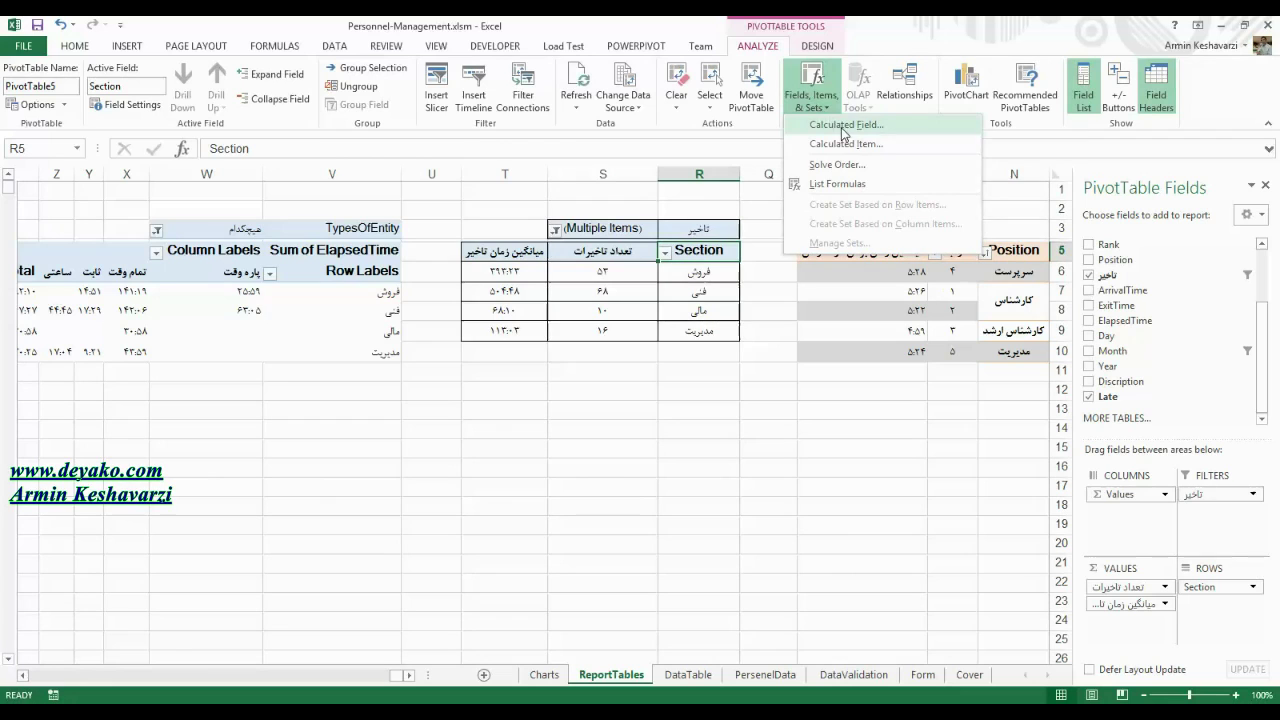
click(838, 127)
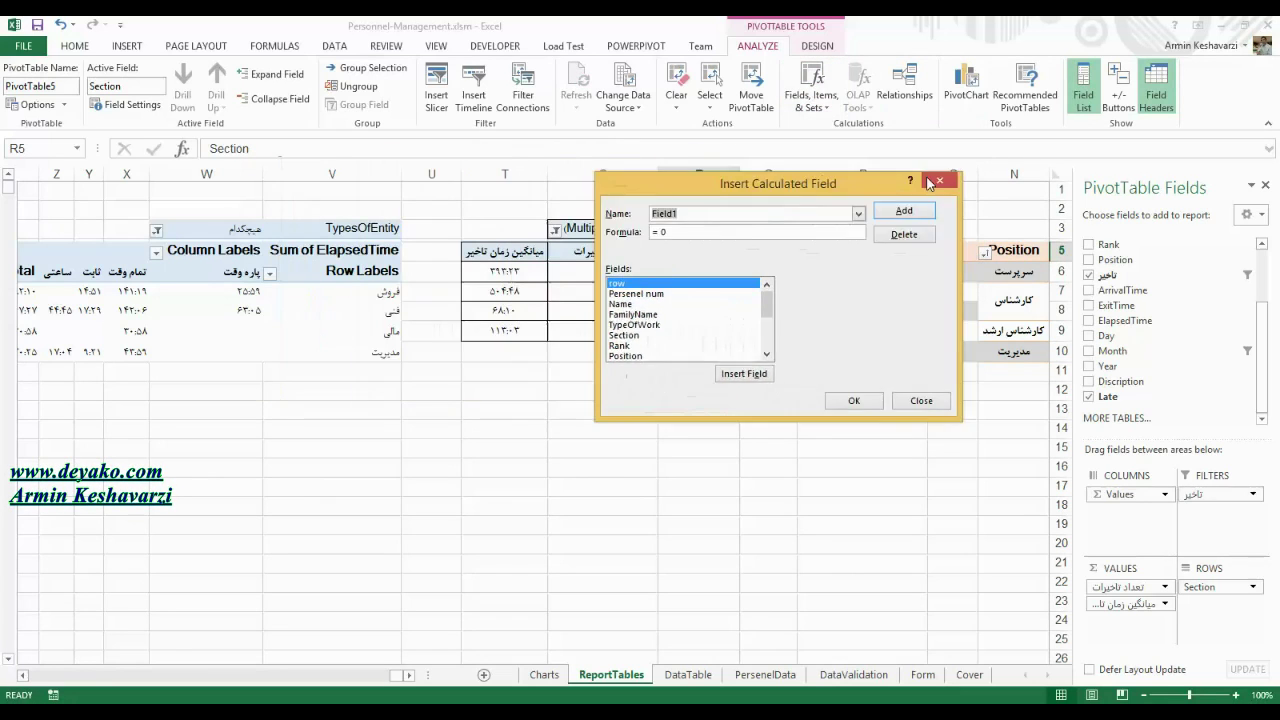
Load the existing Late calculated field, then close and reopen the calculated-field dialog.
drag(516, 160, 990, 181)
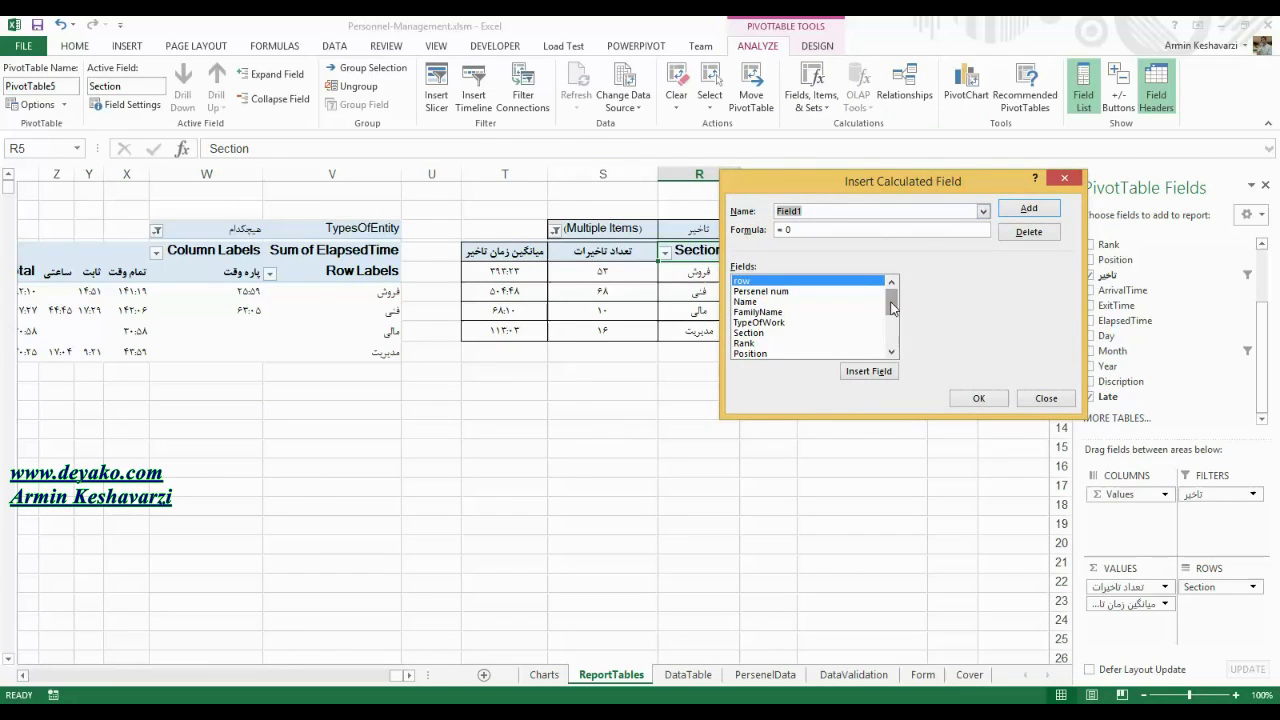
click(983, 211)
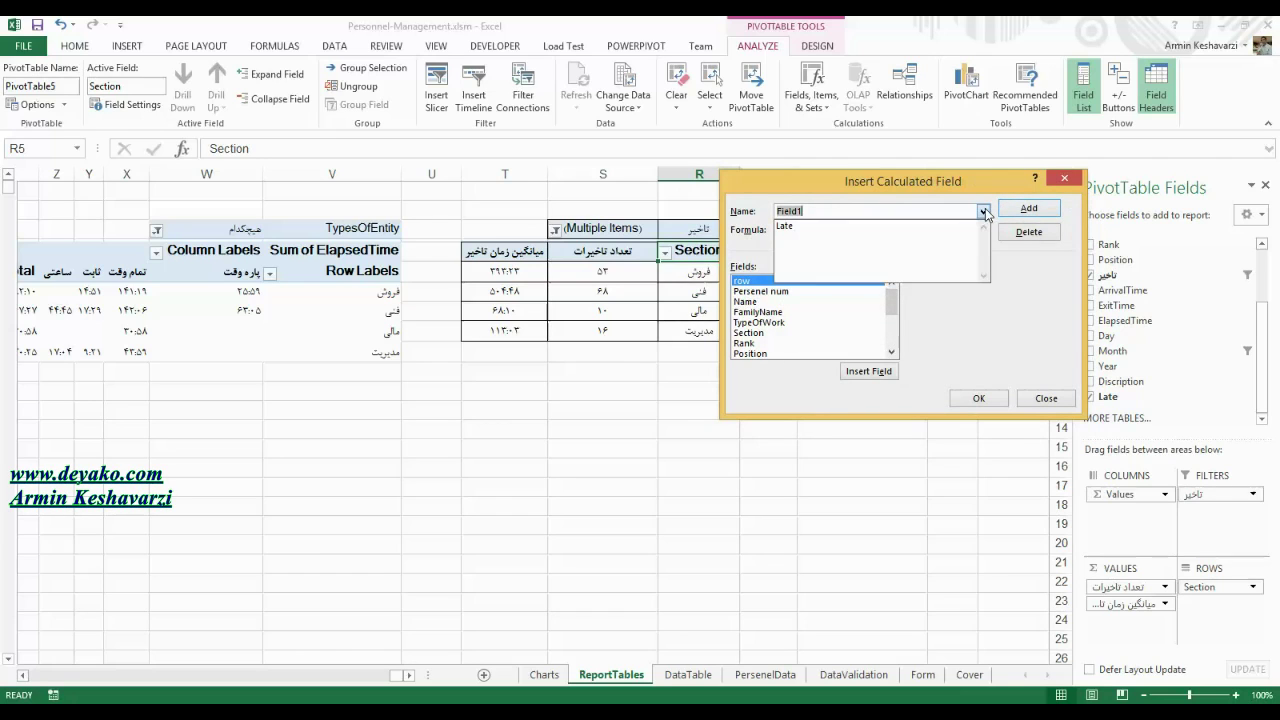
click(878, 226)
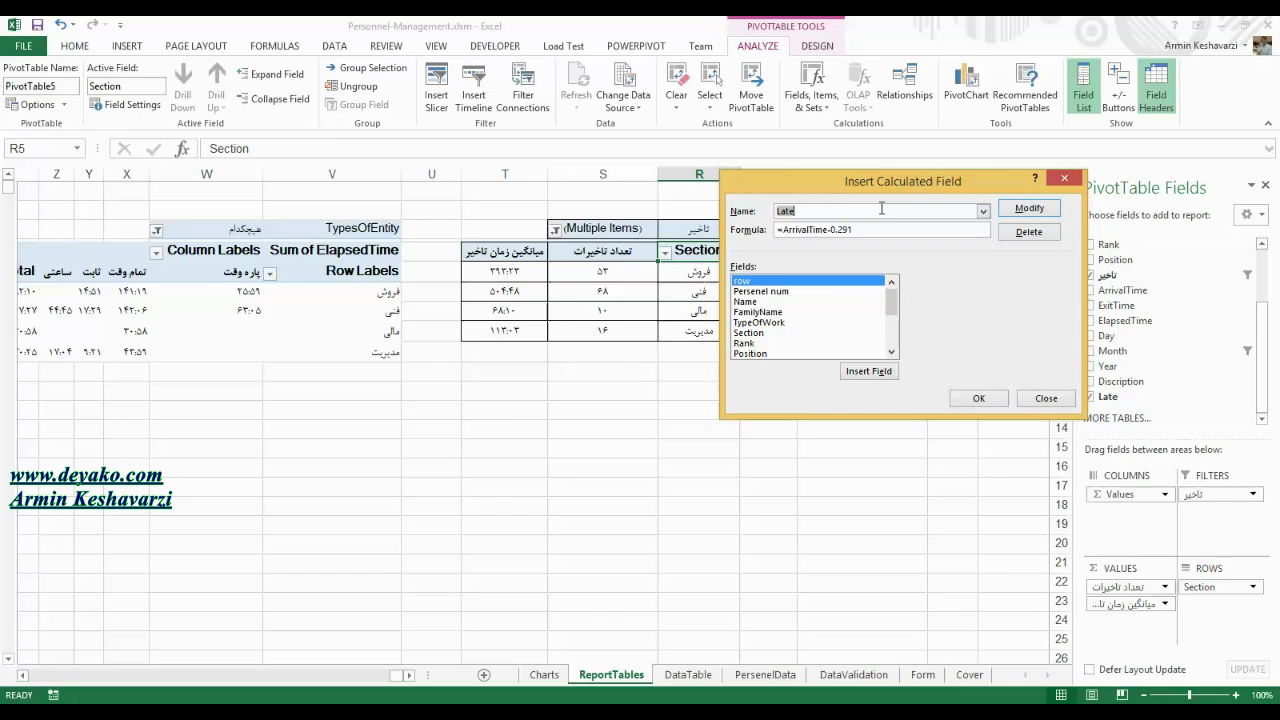
click(983, 211)
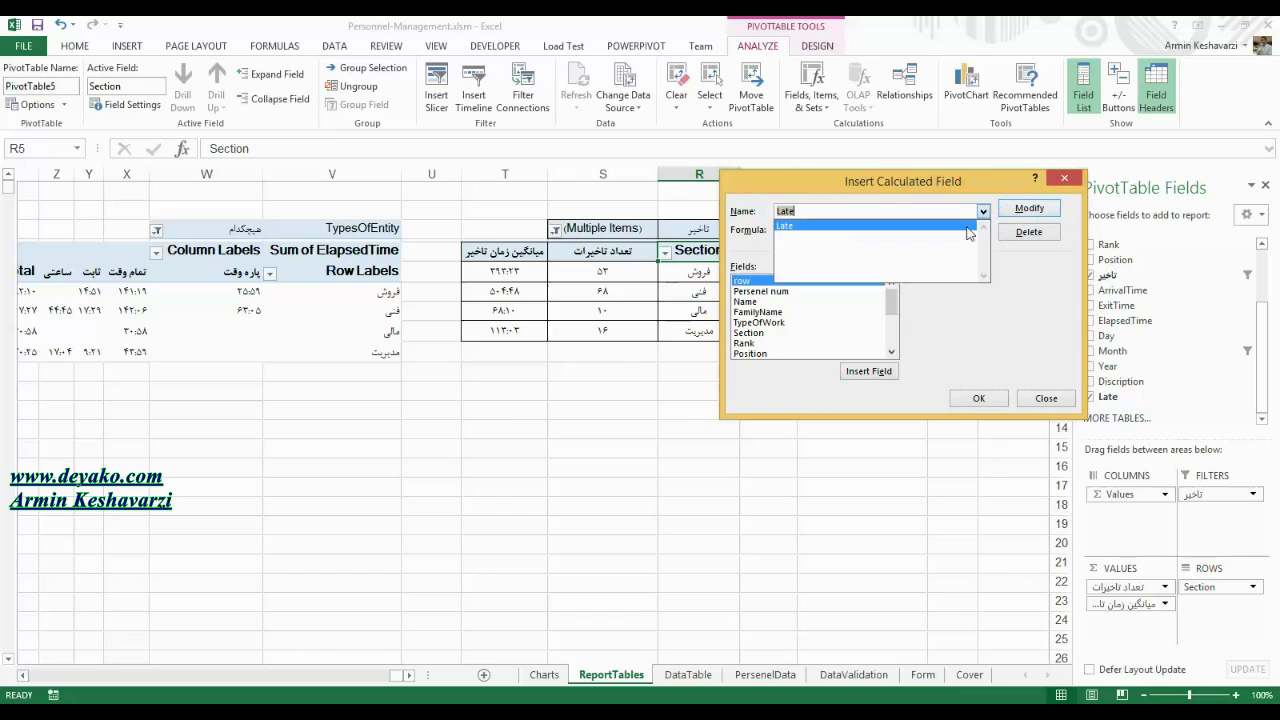
click(952, 213)
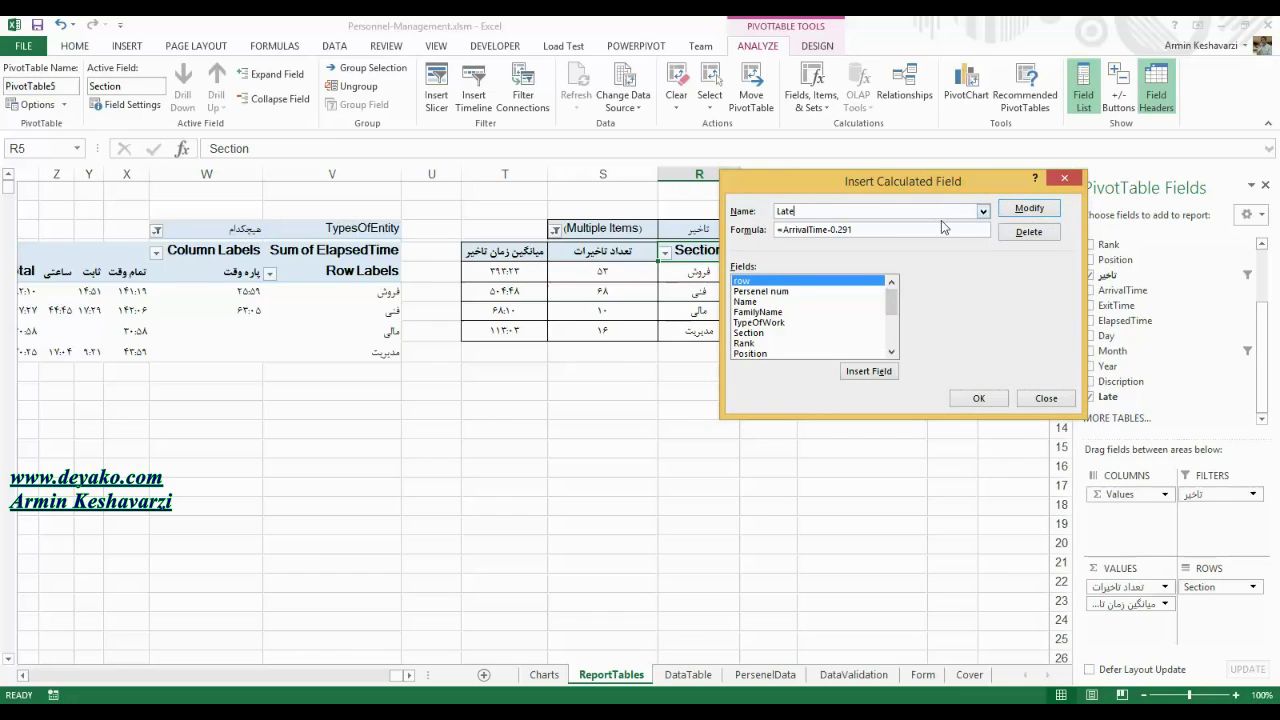
click(983, 211)
click(1008, 292)
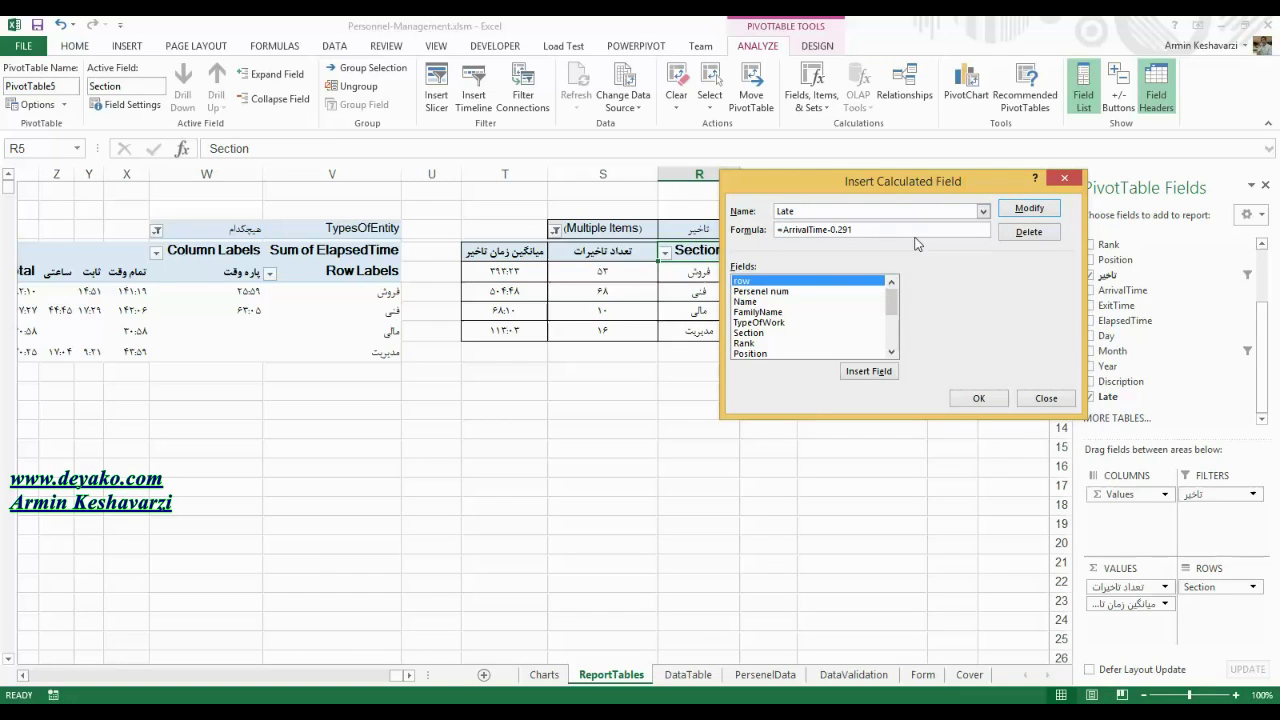
click(1045, 398)
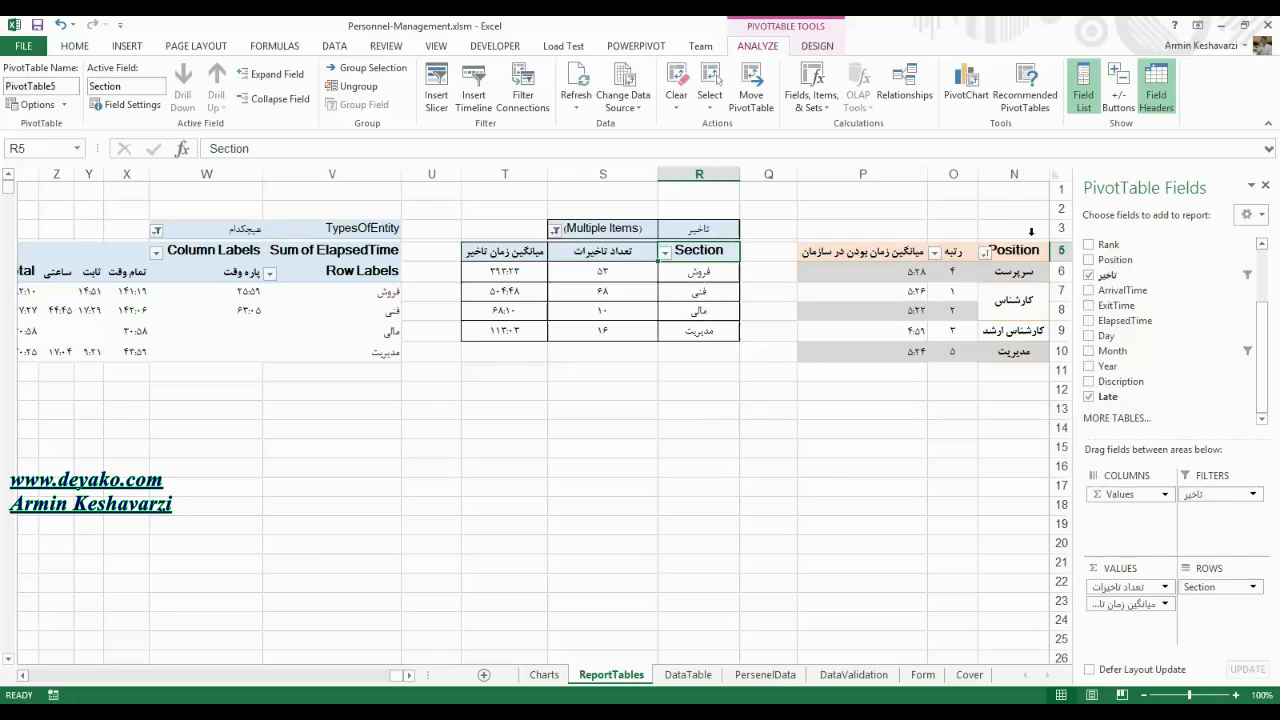
click(824, 103)
click(832, 123)
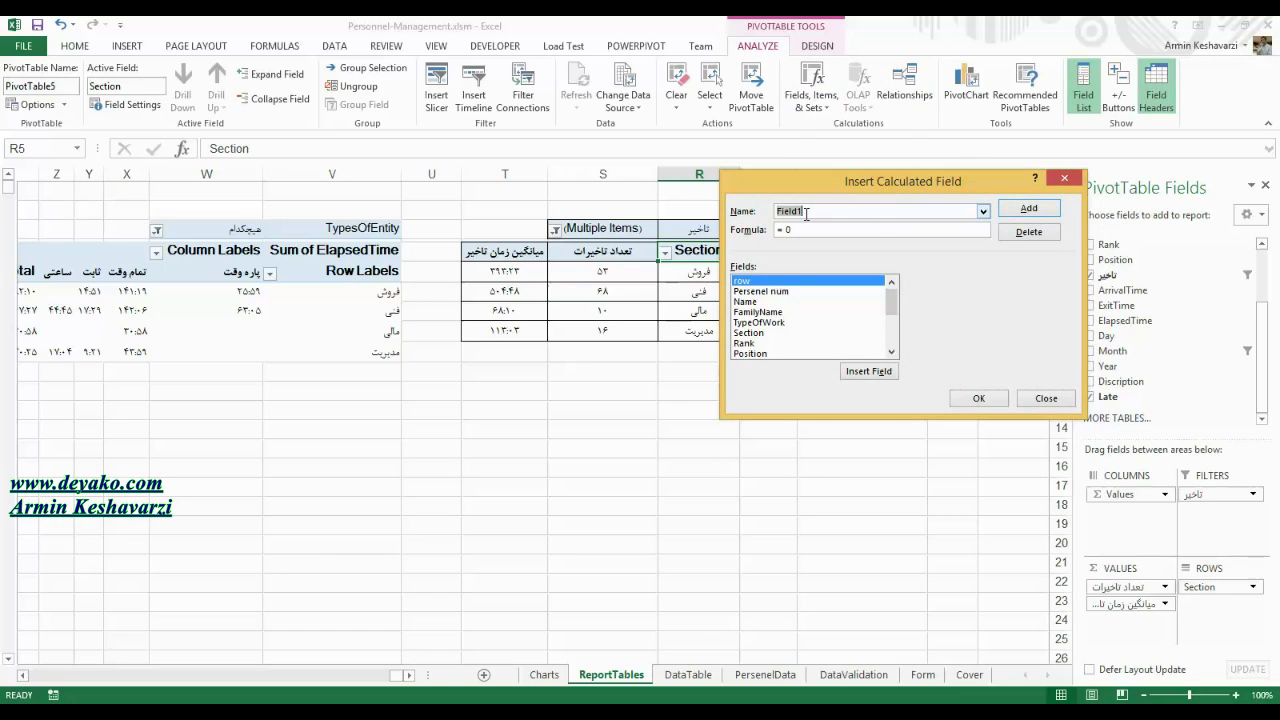
Reload Late, review its formula =ArrivalTime-0.291, and confirm with OK.
text(test)
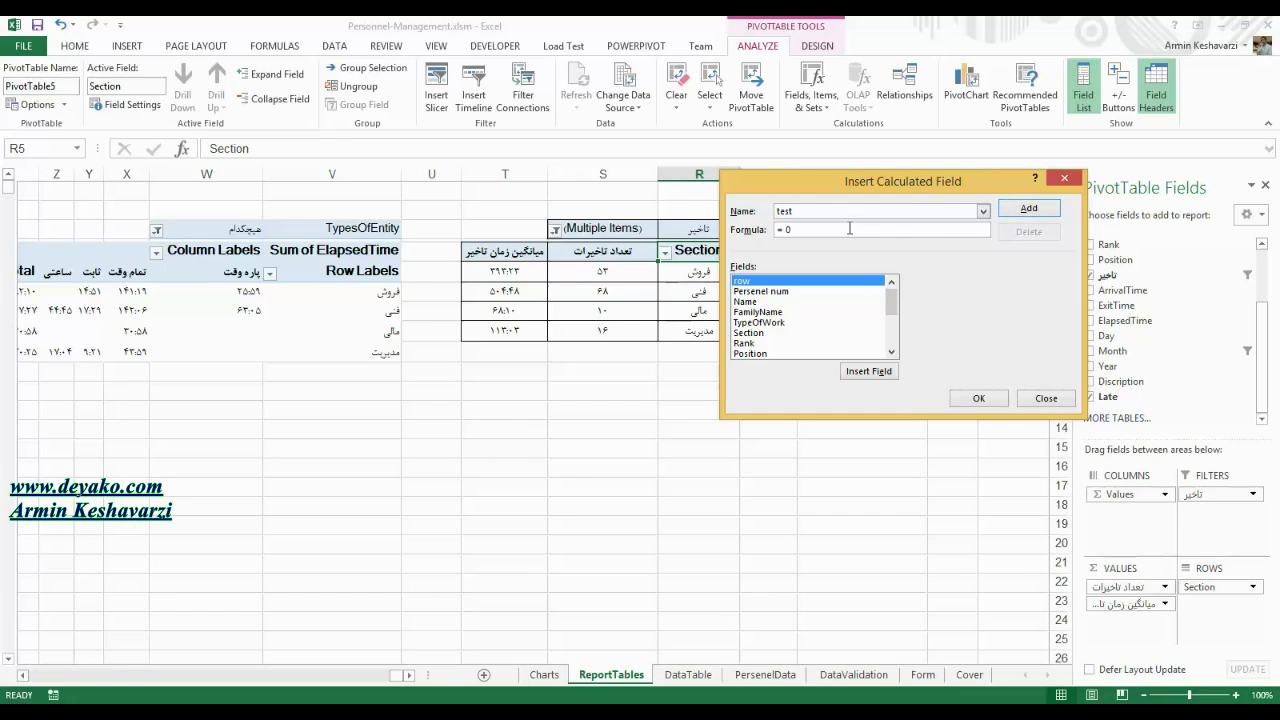
click(983, 211)
click(906, 231)
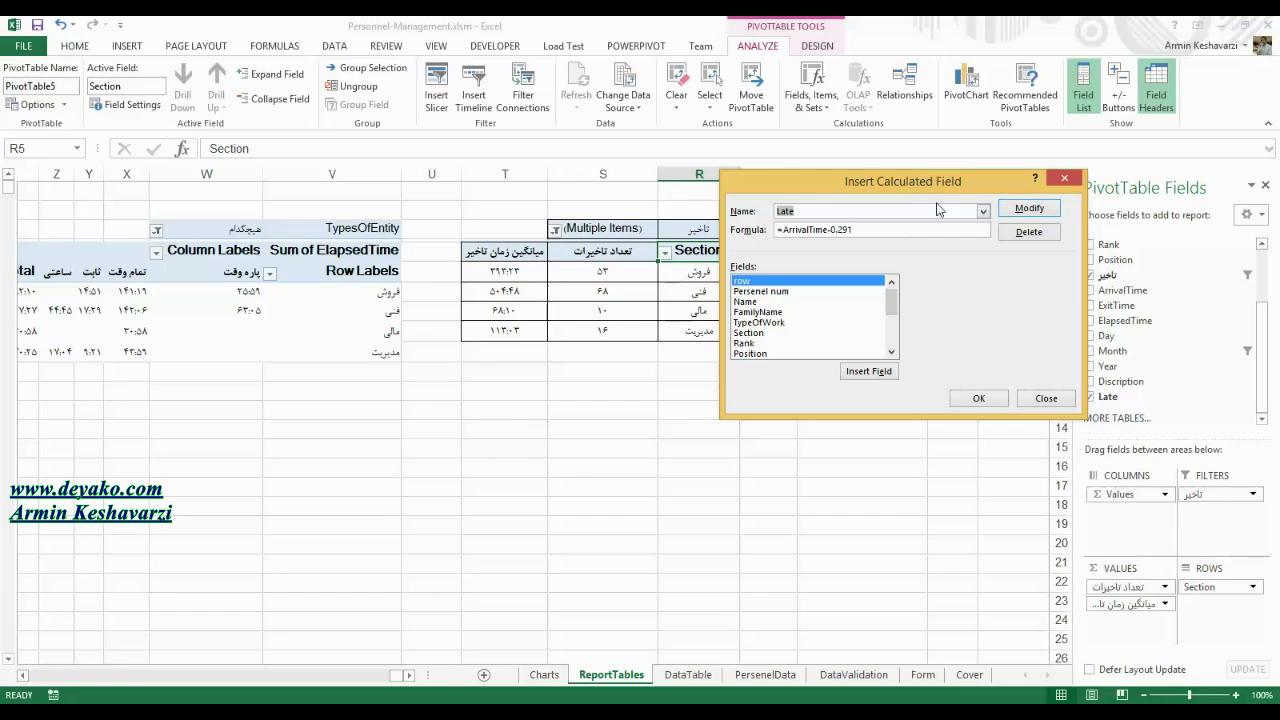
double_click(803, 210)
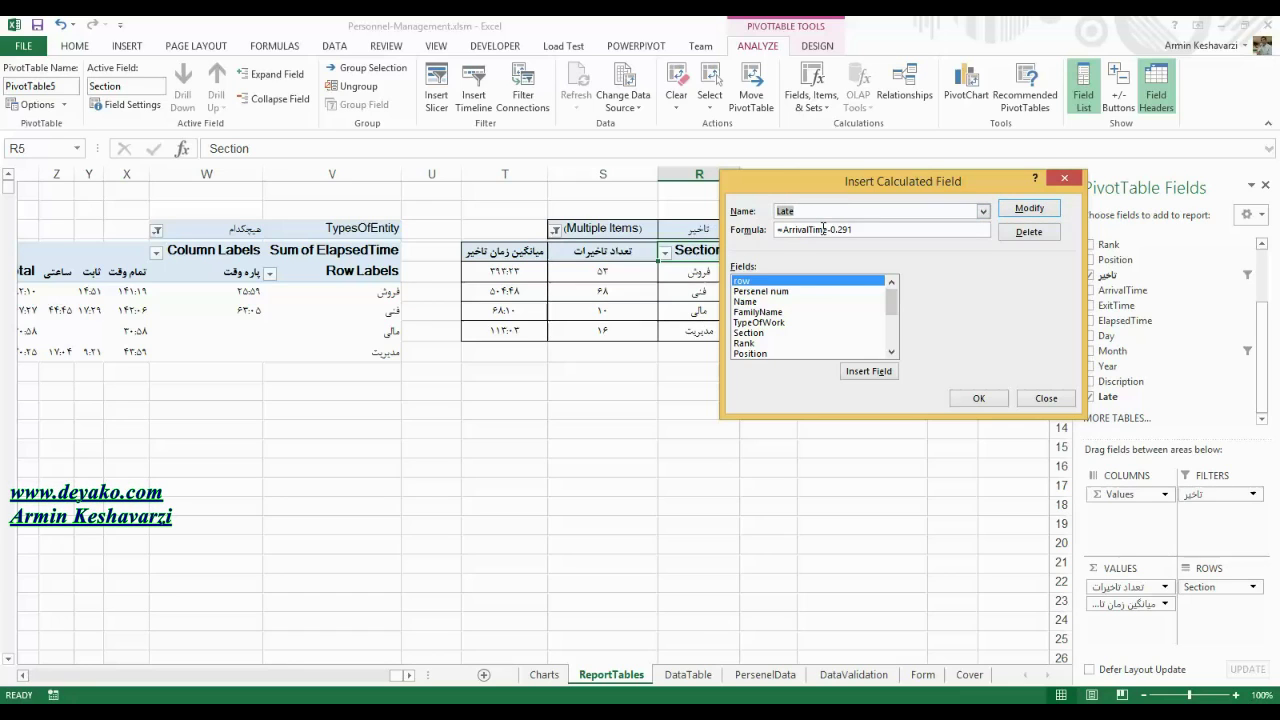
click(822, 230)
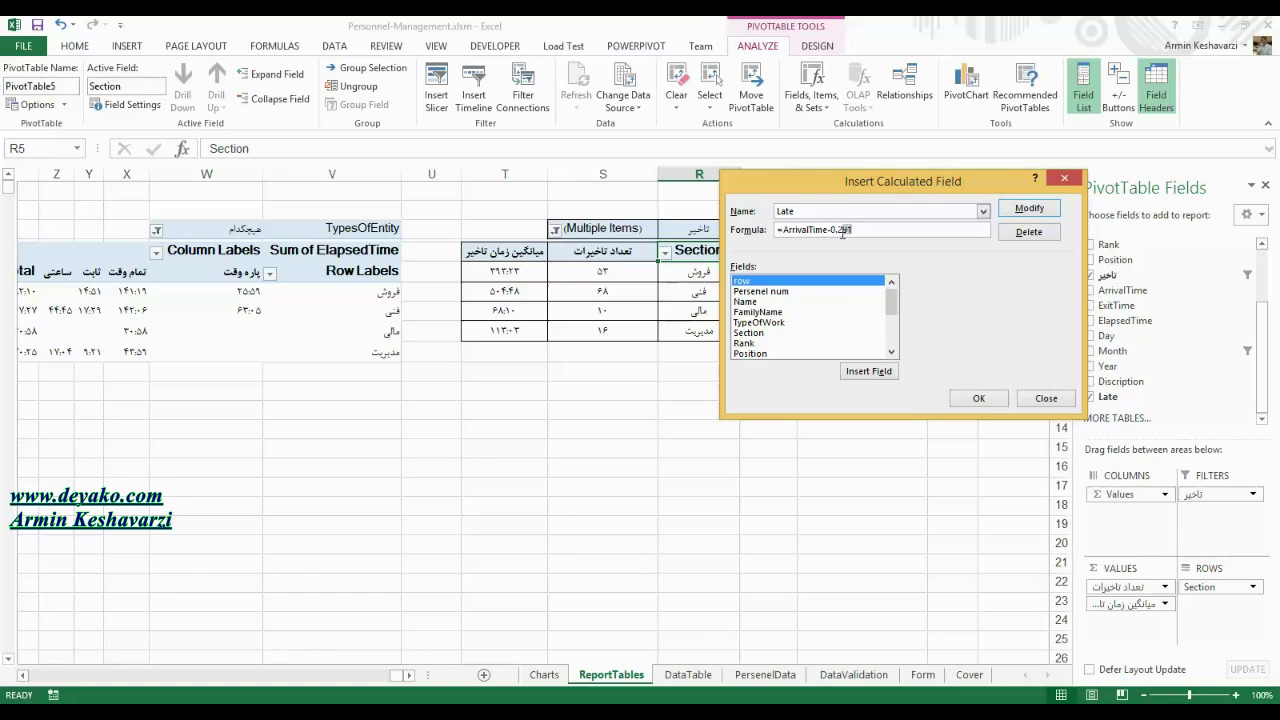
drag(852, 230, 830, 230)
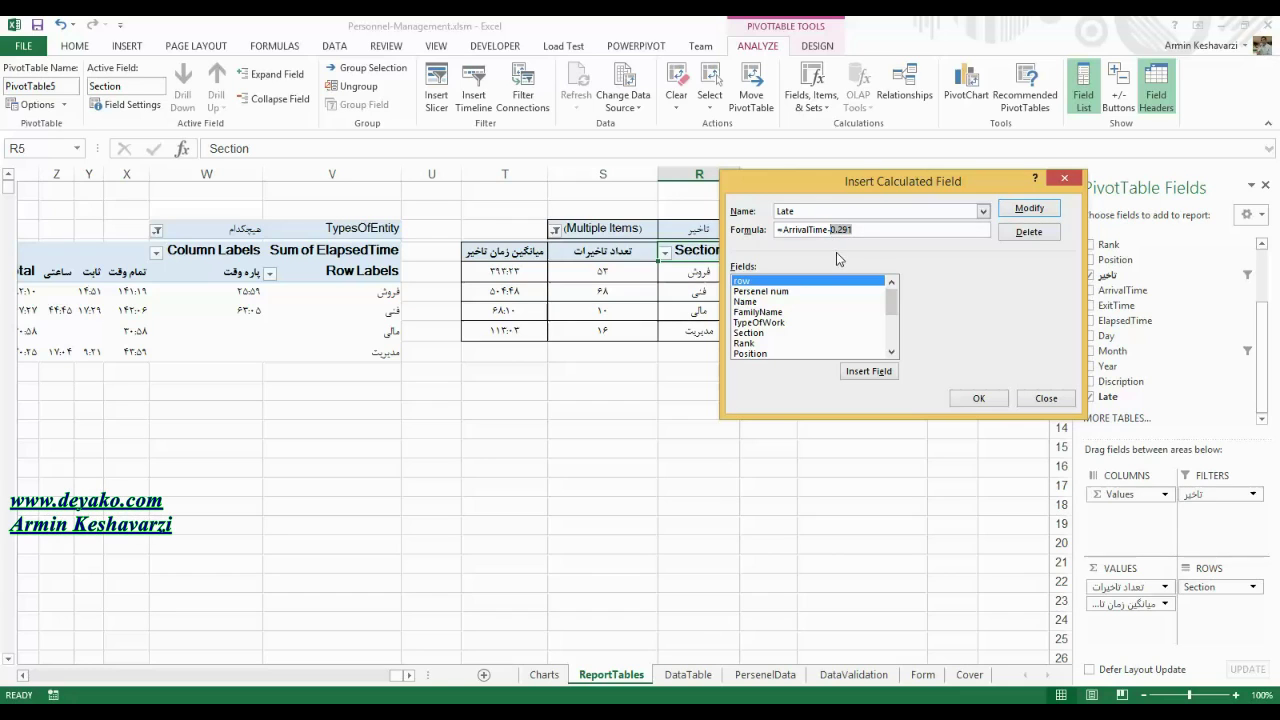
double_click(815, 229)
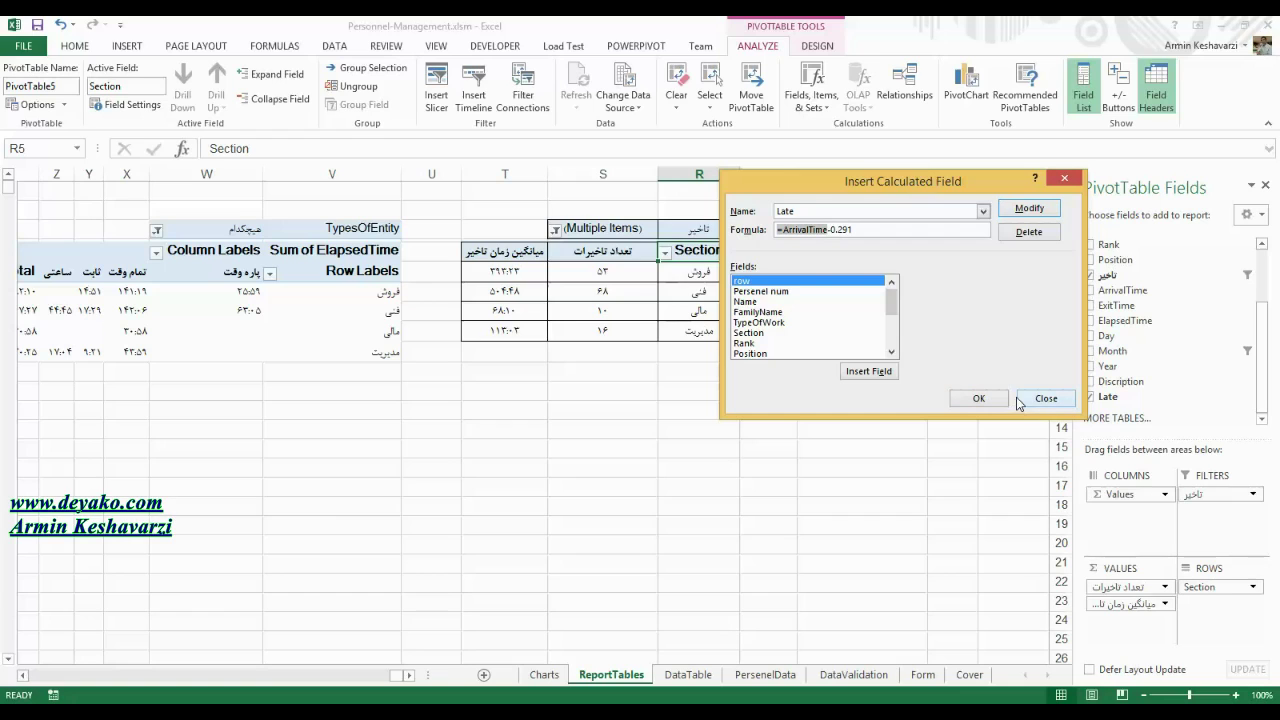
drag(856, 229, 833, 229)
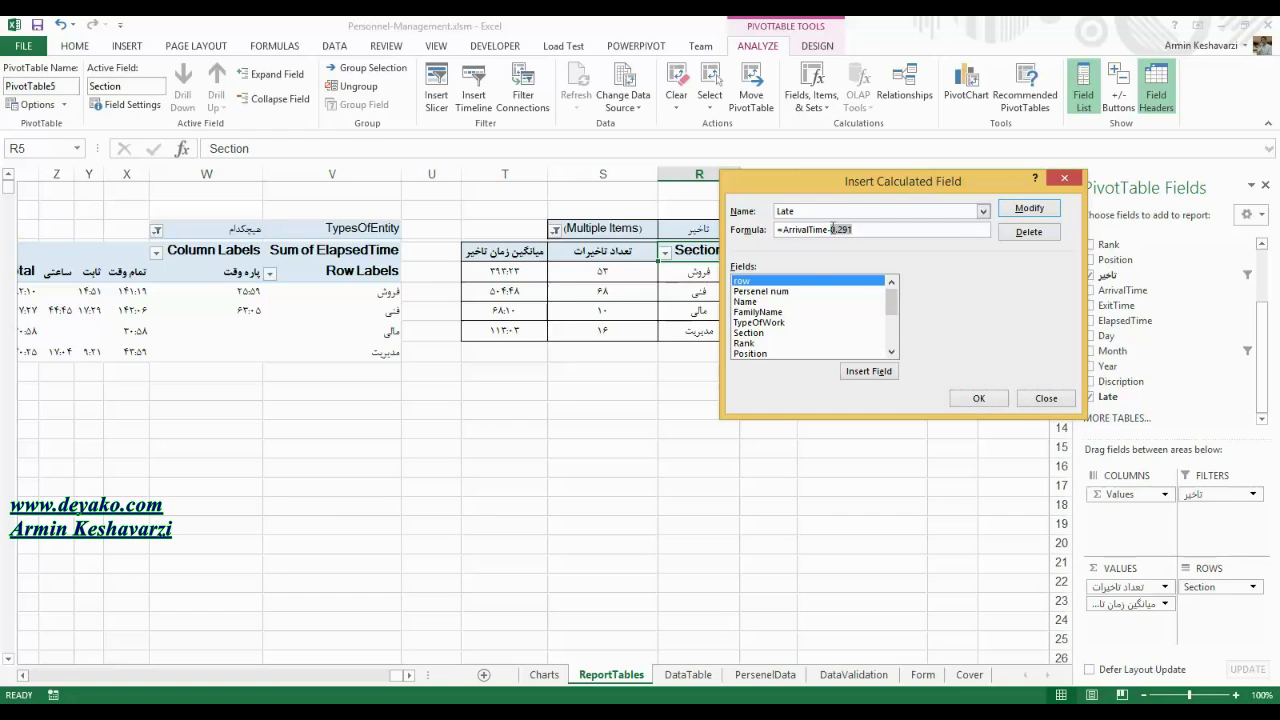
click(1046, 400)
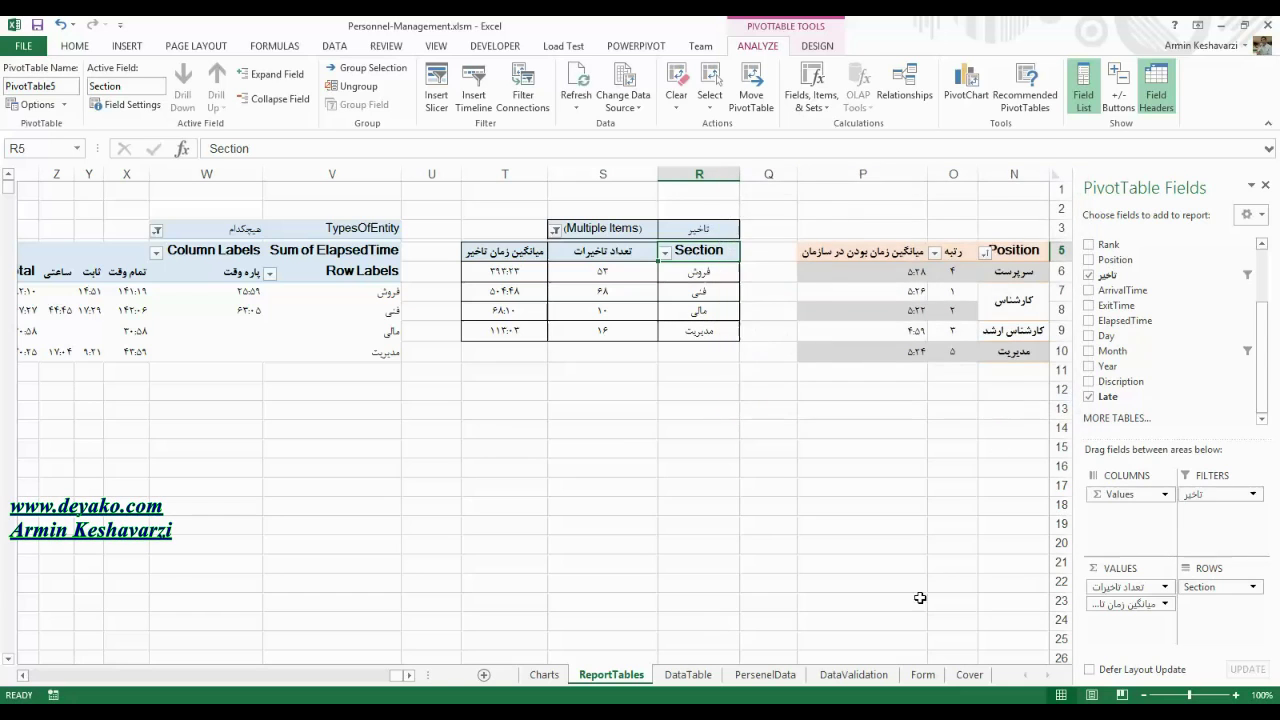
click(688, 674)
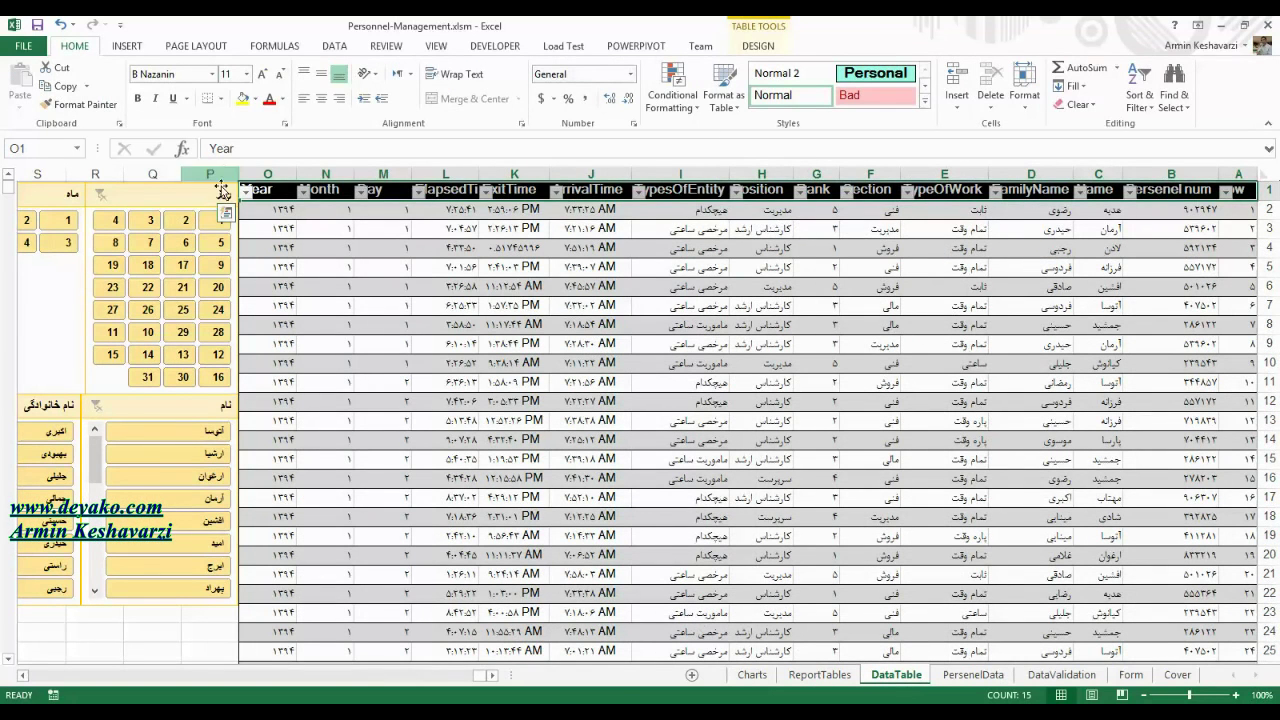
click(569, 208)
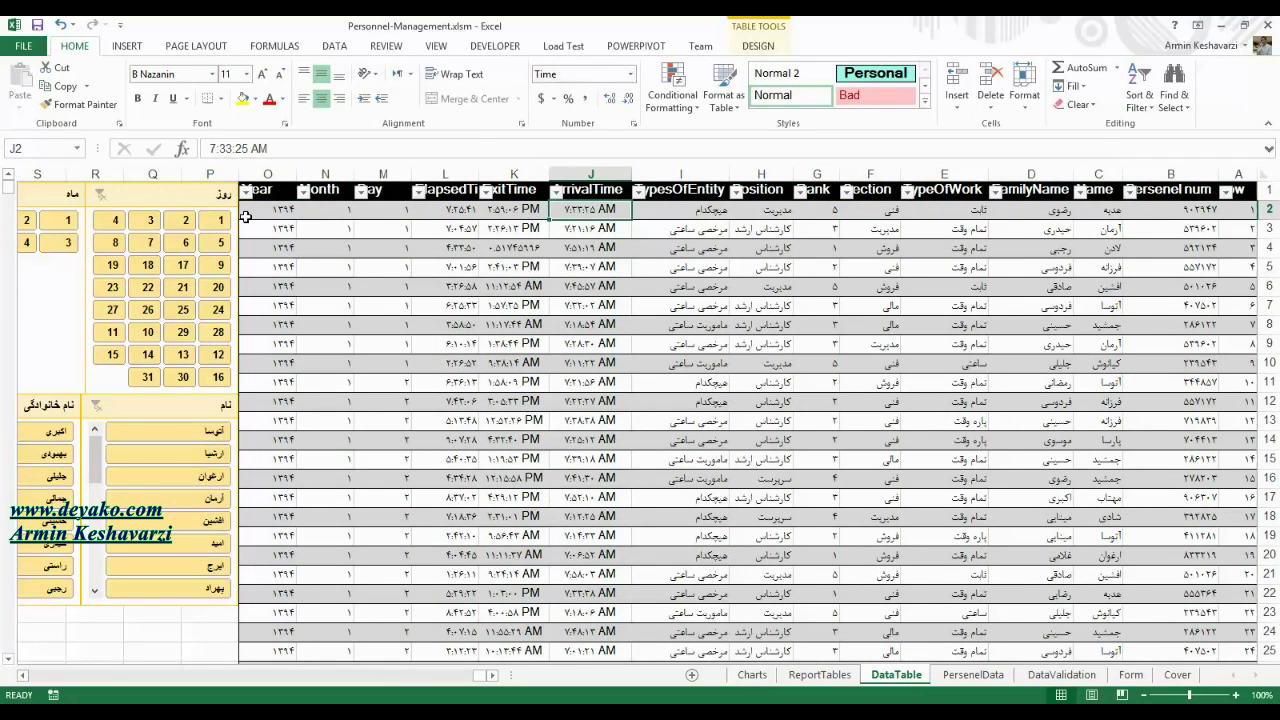
click(822, 676)
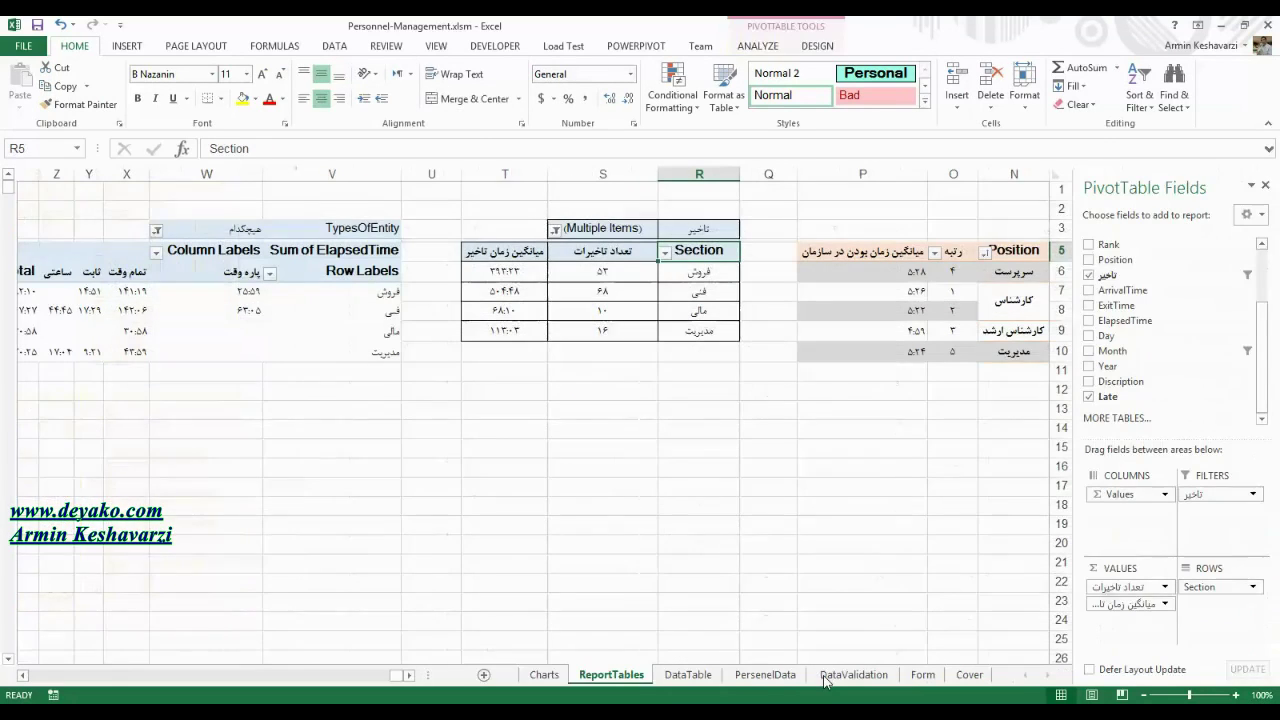
click(526, 276)
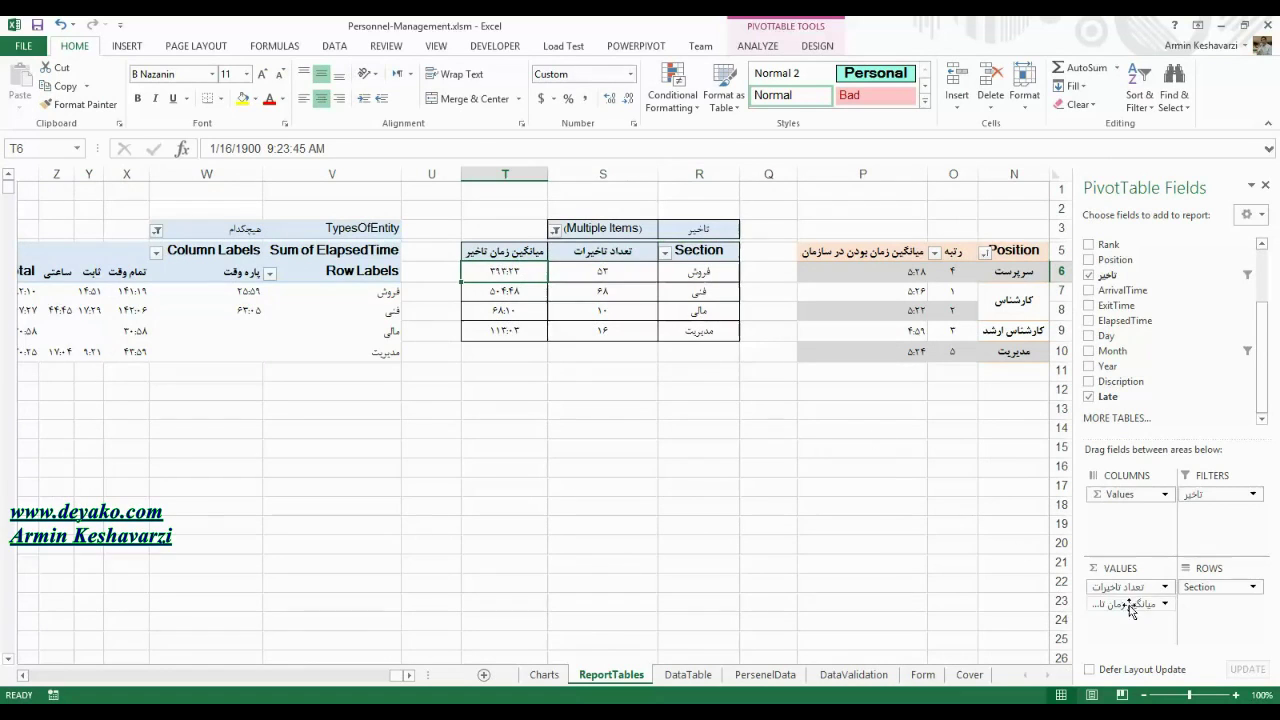
click(1165, 604)
click(1165, 604)
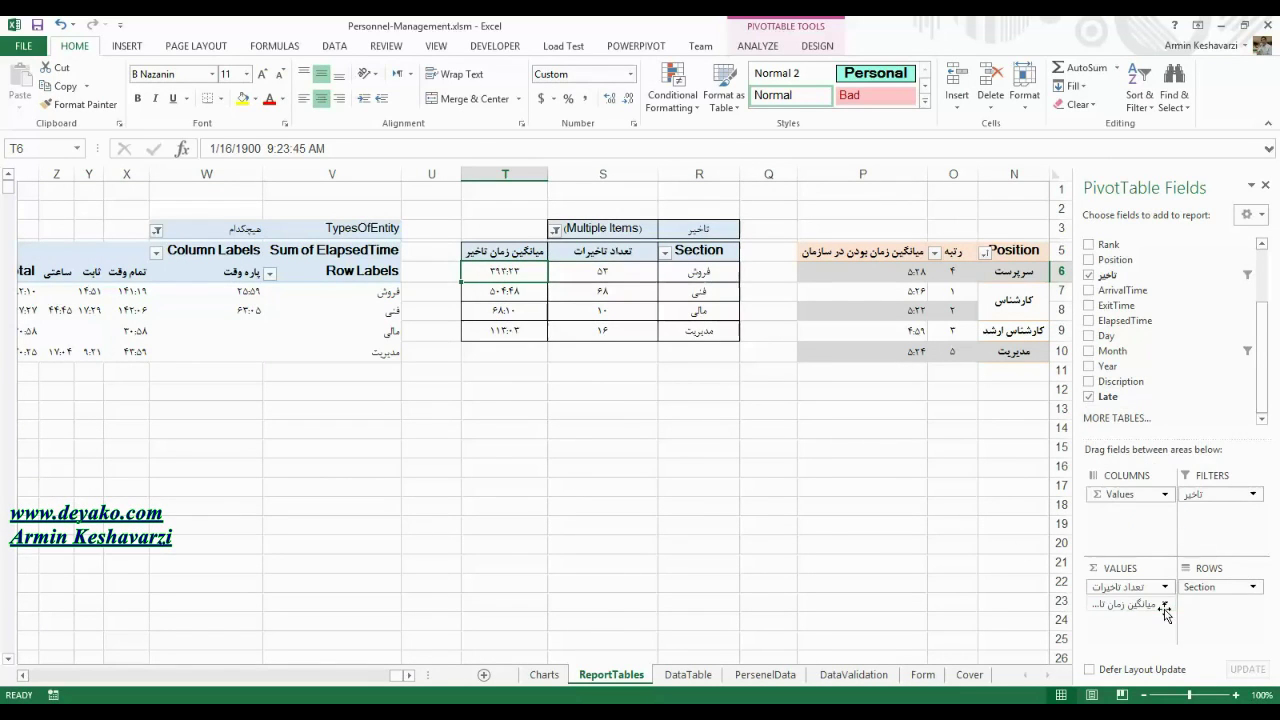
mouse_move(1108, 396)
mouse_down()
mouse_move(1126, 446)
mouse_move(1120, 400)
mouse_up()
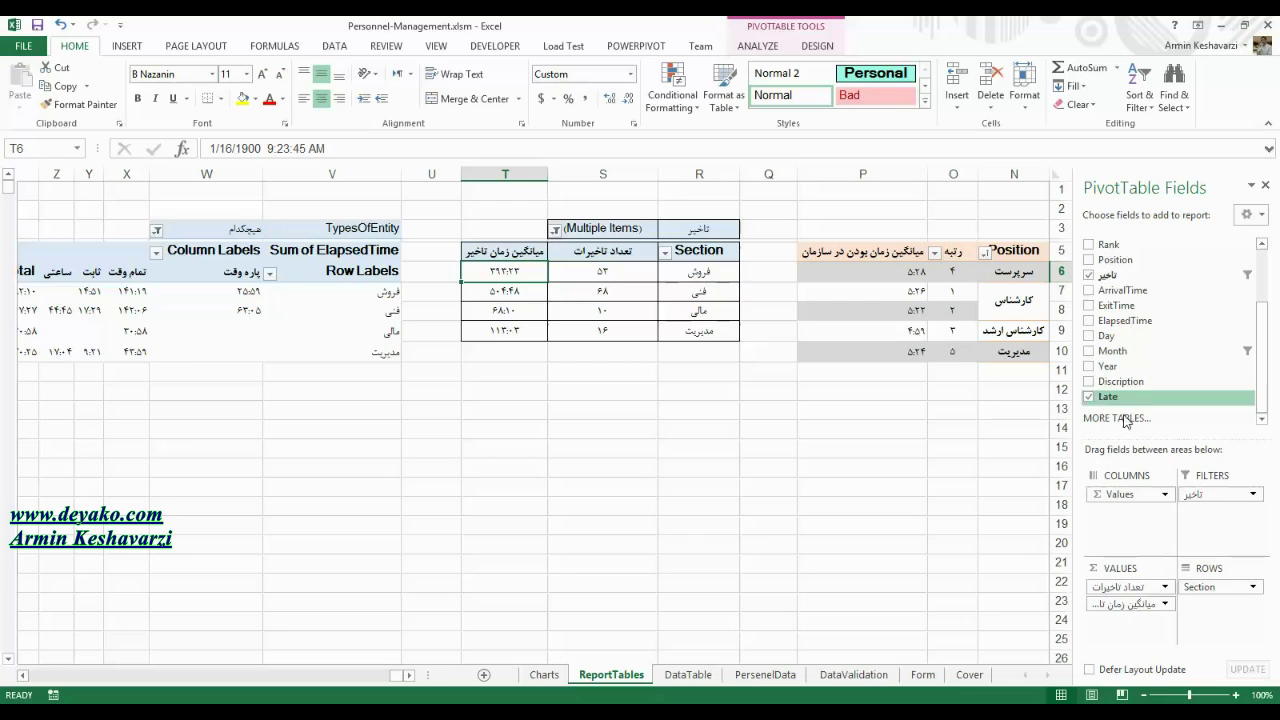
click(1165, 604)
click(1125, 586)
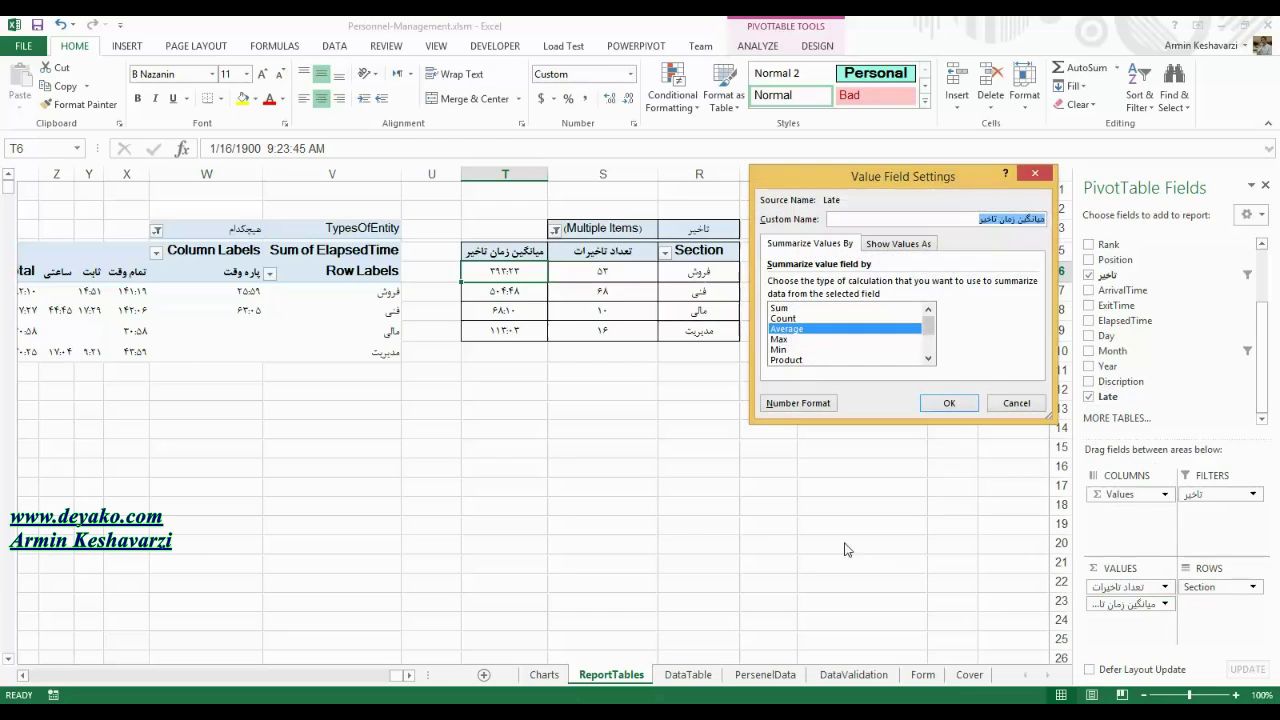
click(1016, 409)
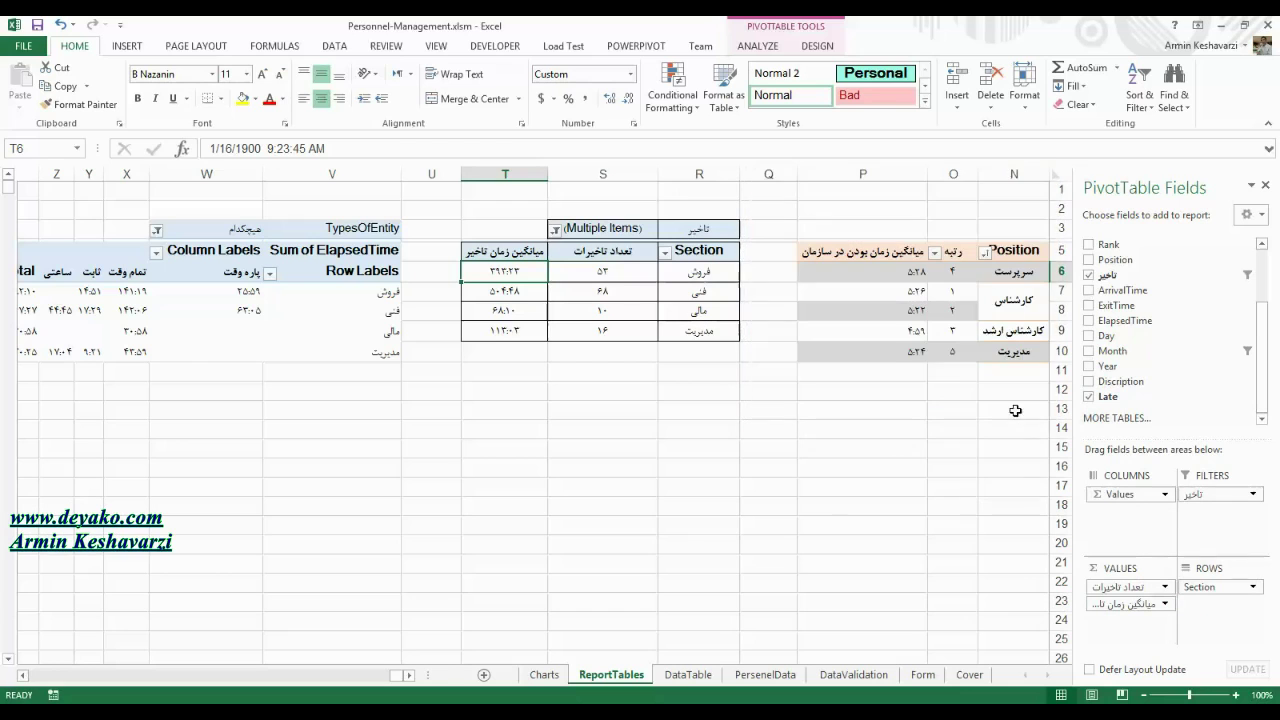
Enter 8:00 as the organisation's work start time in B2 on the Form sheet.
click(922, 674)
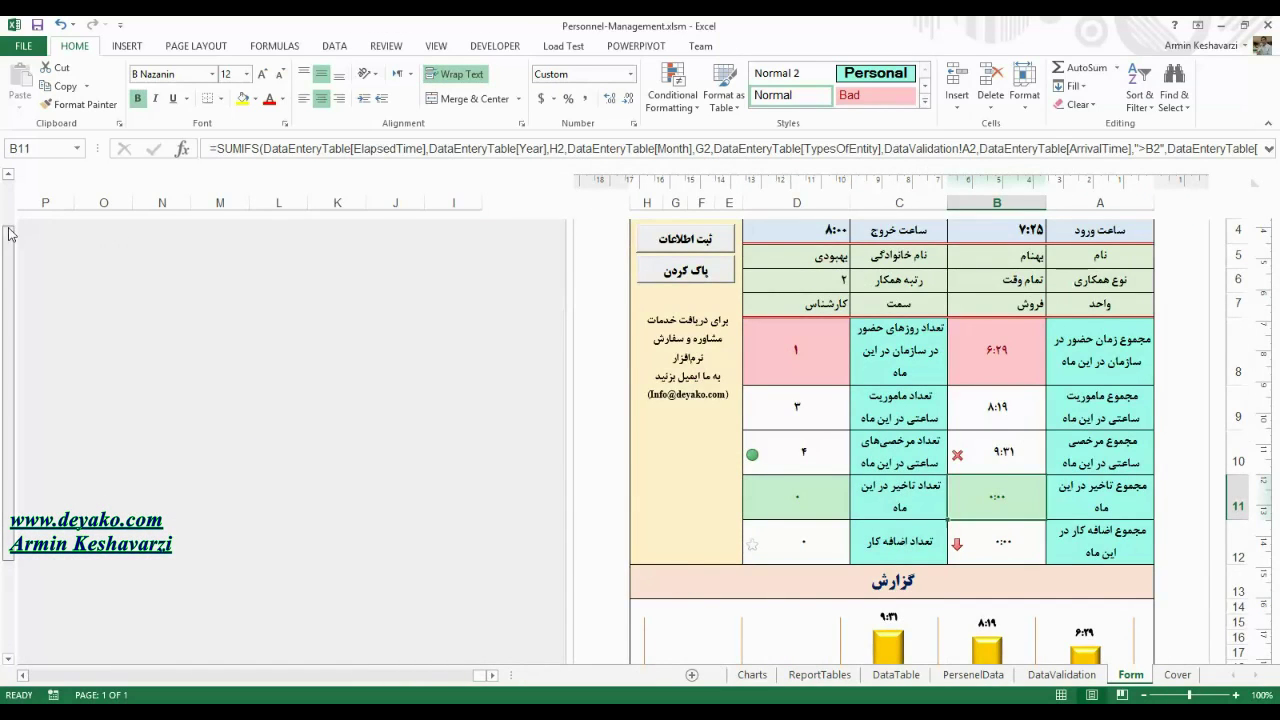
scroll(14, 276, up, 1)
click(987, 341)
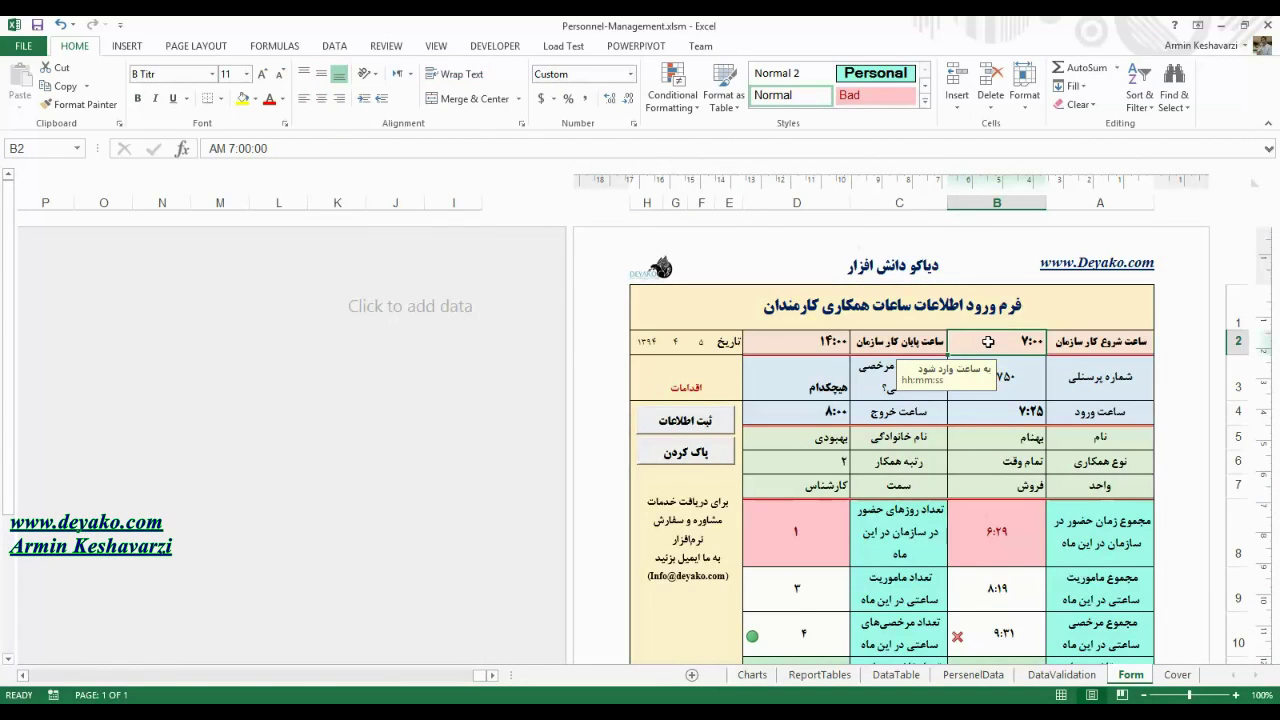
text(8:00)
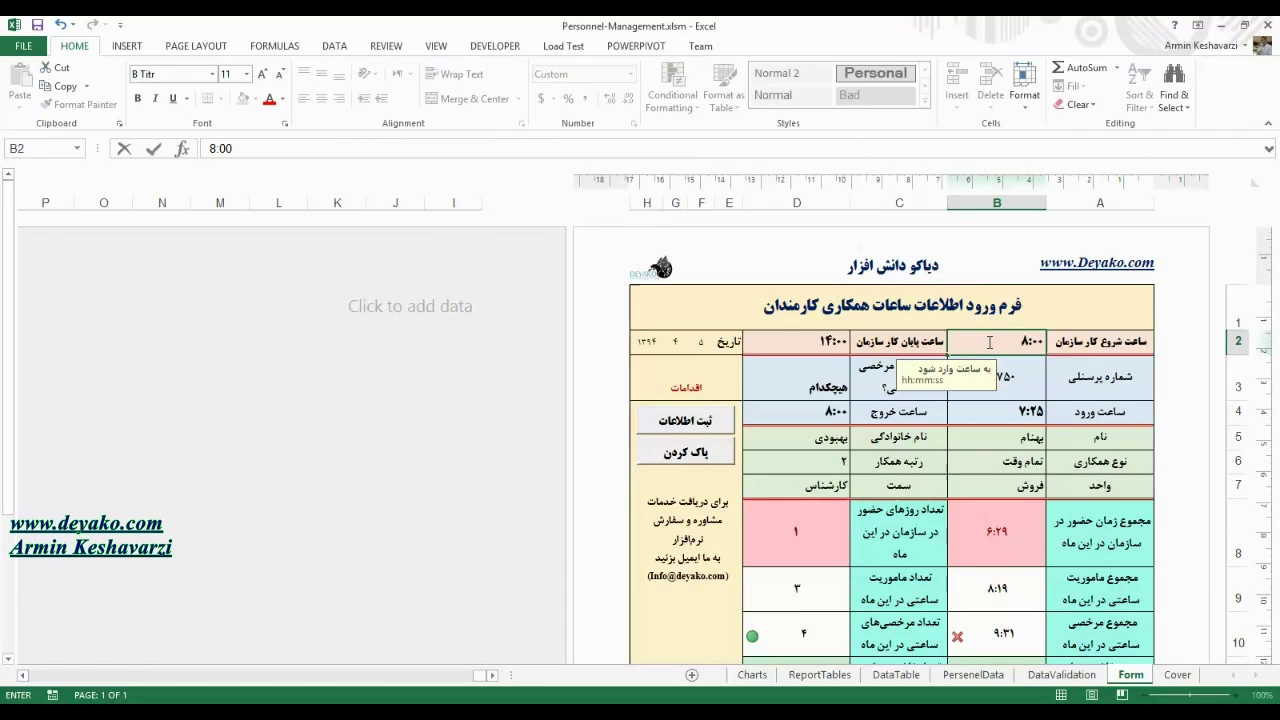
key(Return)
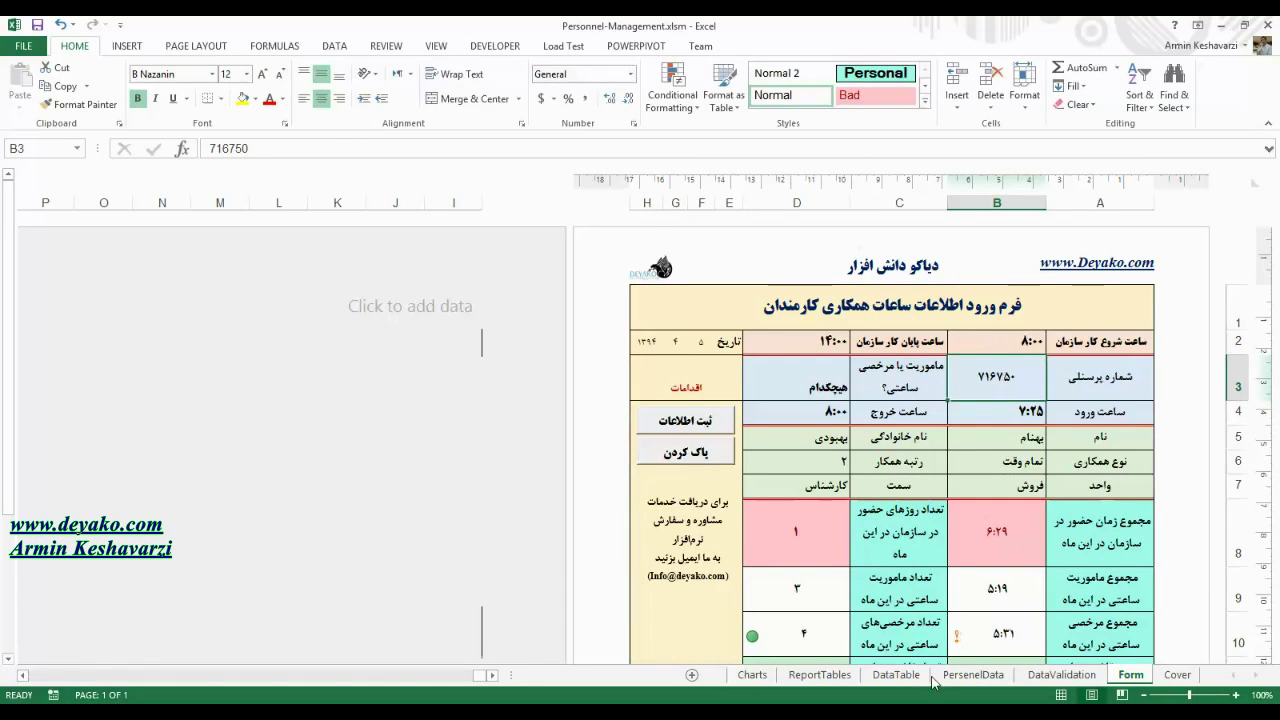
Check the PersenelData sheet and the monthly mission total formula in B9, then return to ReportTables.
click(973, 675)
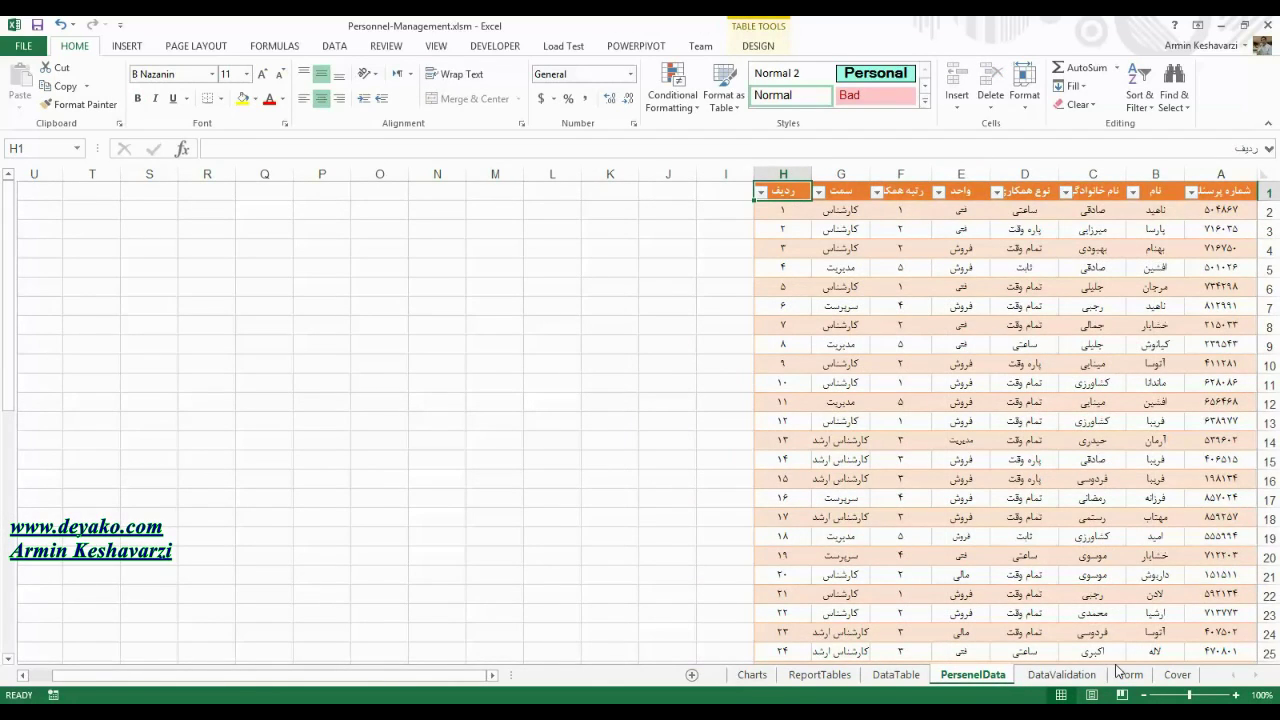
click(1122, 674)
click(997, 590)
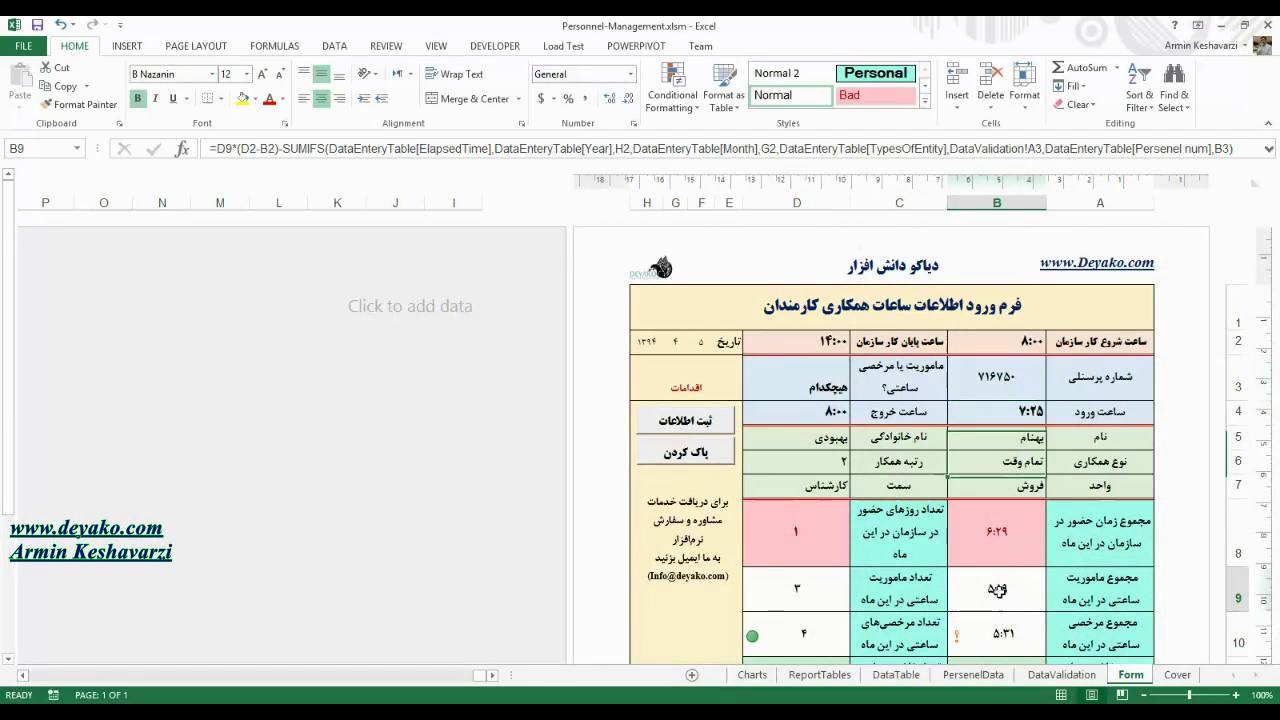
click(960, 675)
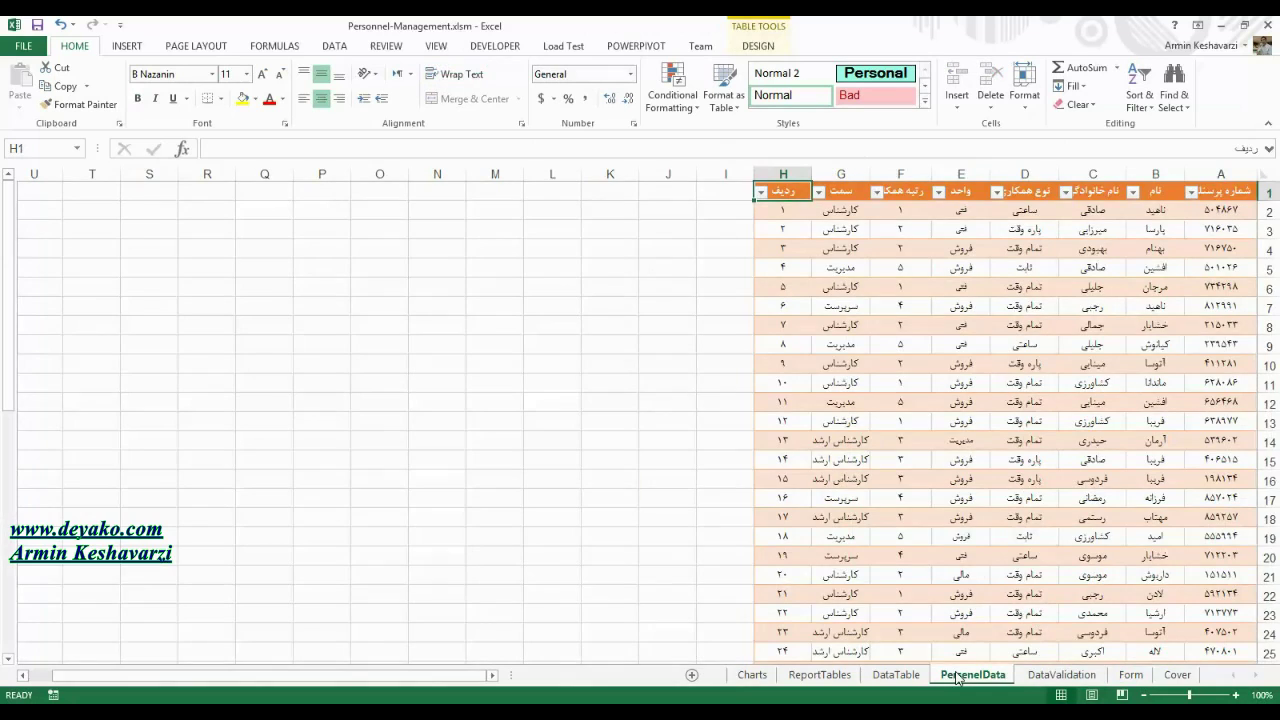
click(822, 675)
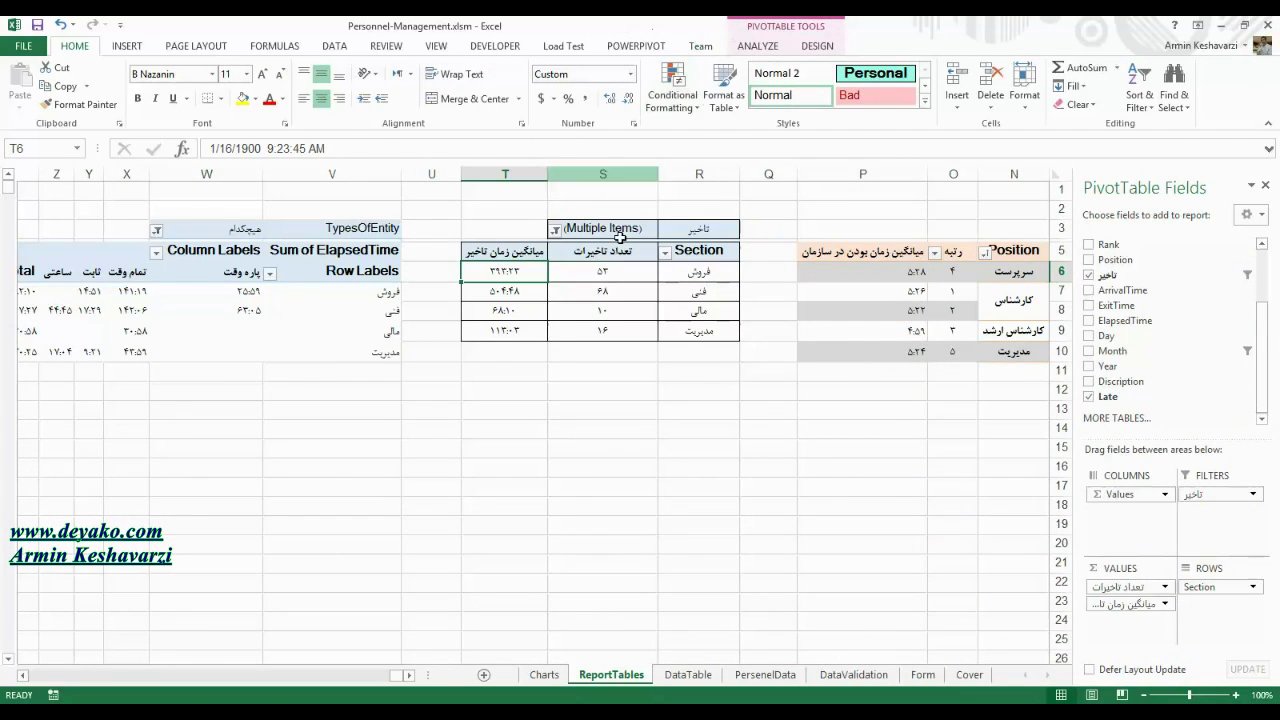
Open the pivot's Insert Calculated Field dialog and load the Late field.
click(625, 289)
click(817, 47)
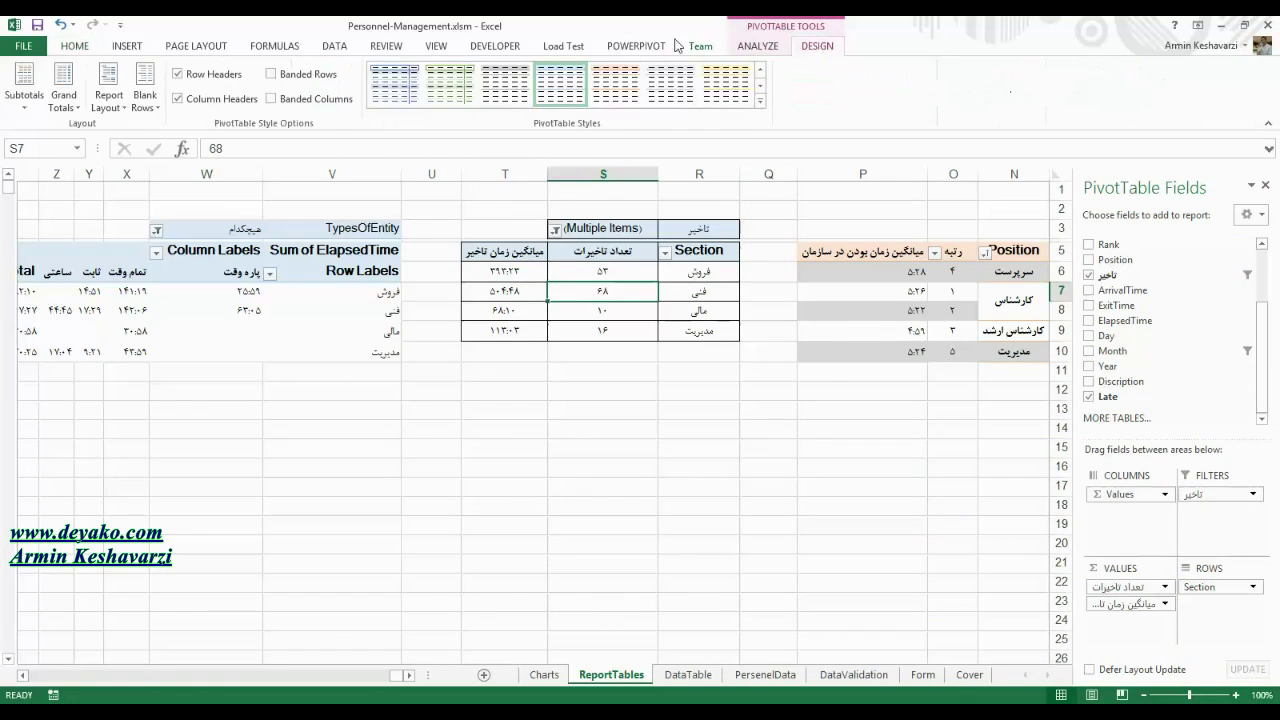
click(640, 47)
click(757, 46)
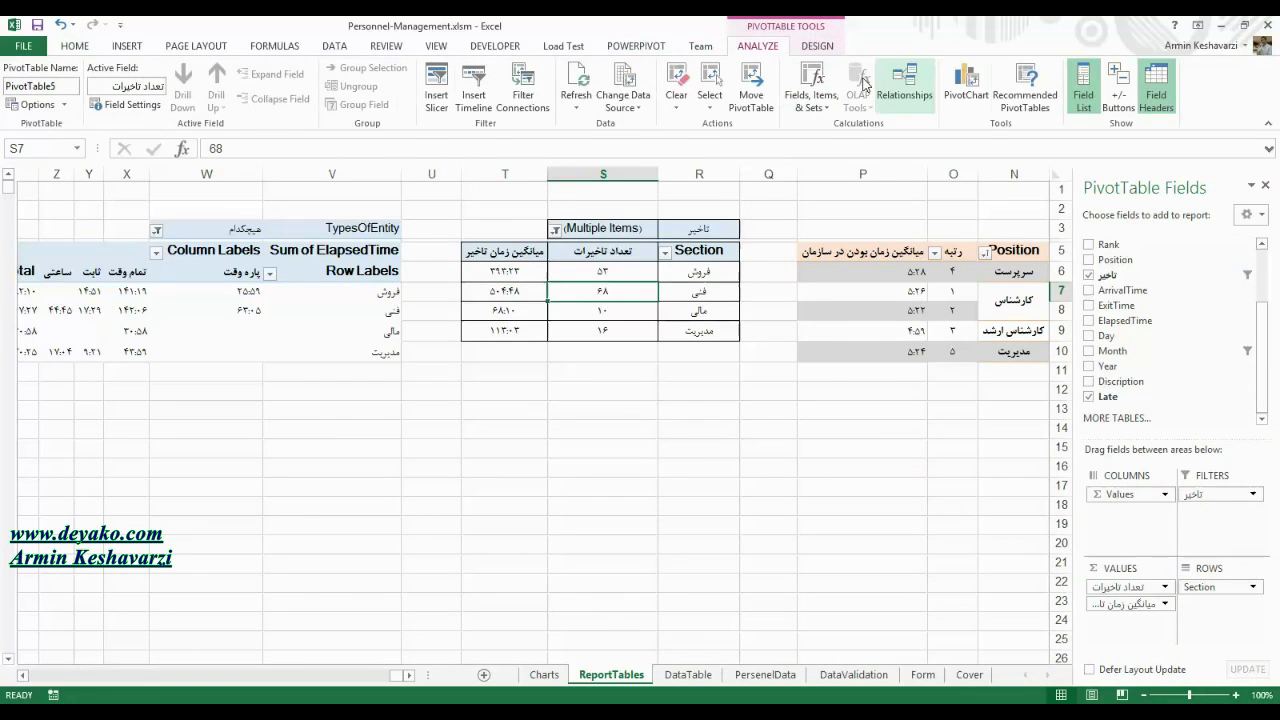
click(811, 95)
click(808, 127)
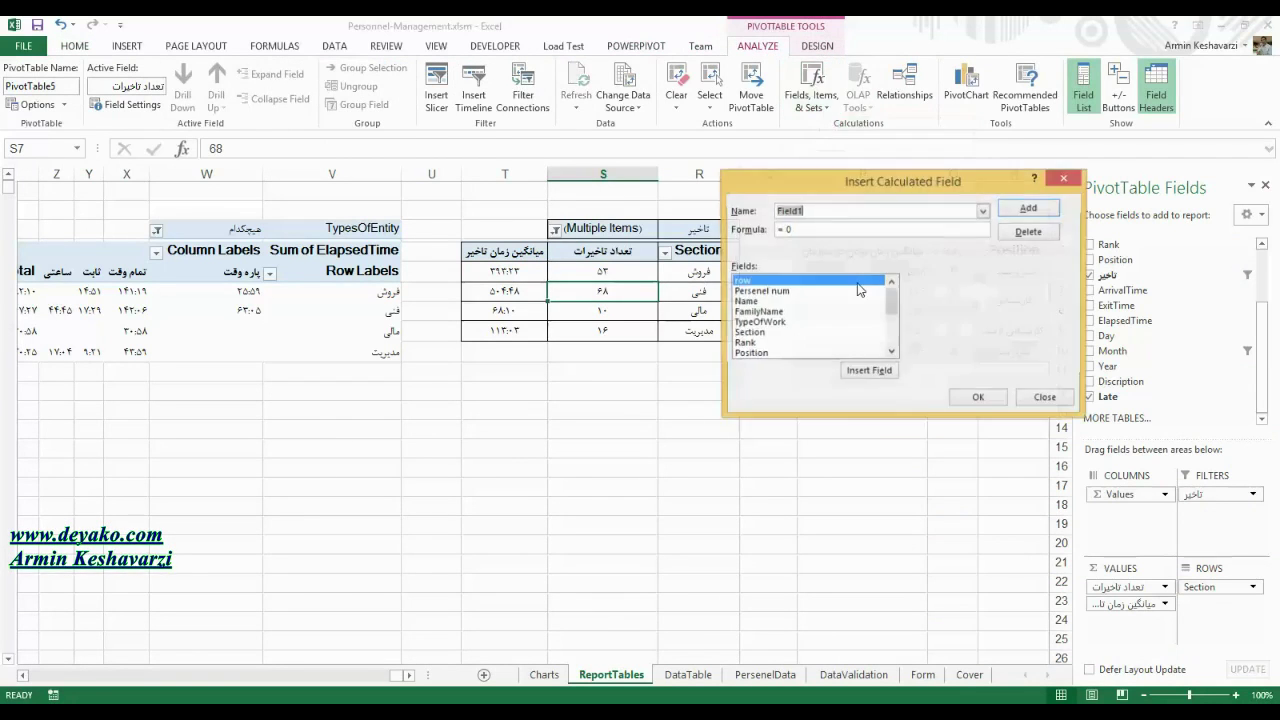
click(983, 212)
click(937, 234)
Re-enter Late's formula as = ArrivalTime -0.291, inserting ArrivalTime from the field list, and close.
drag(852, 231, 830, 231)
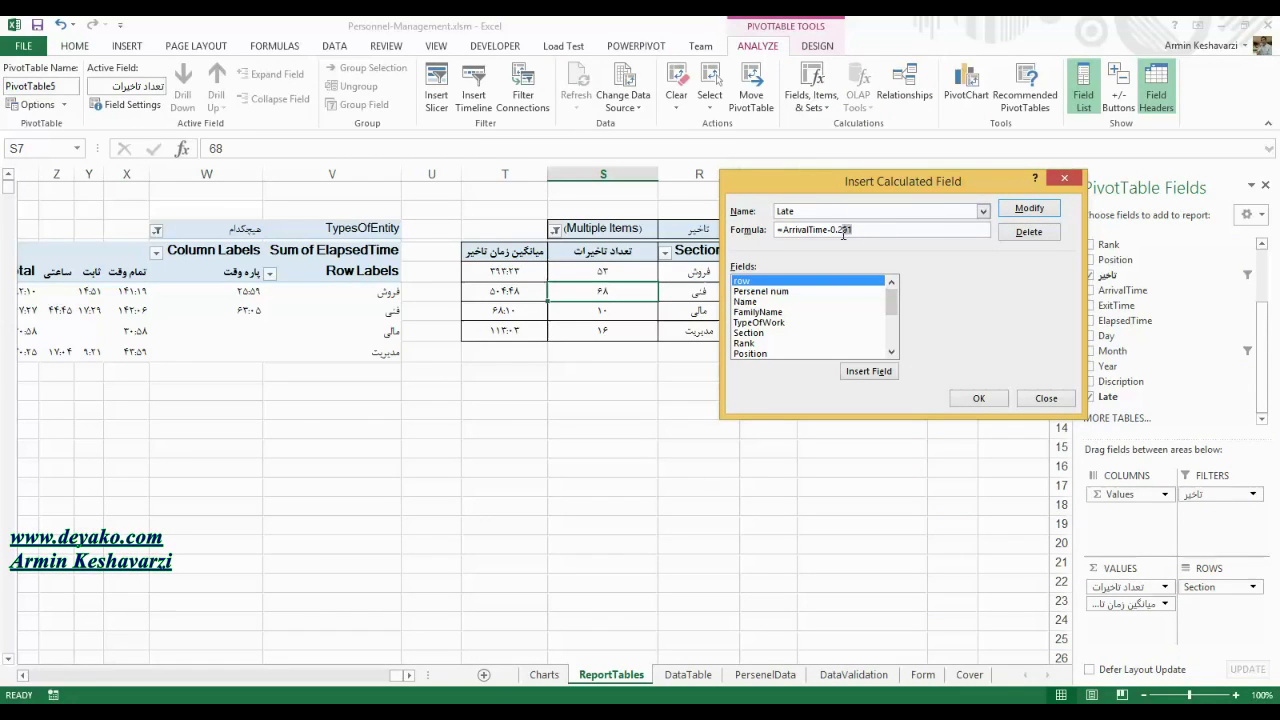
key(BackSpace)
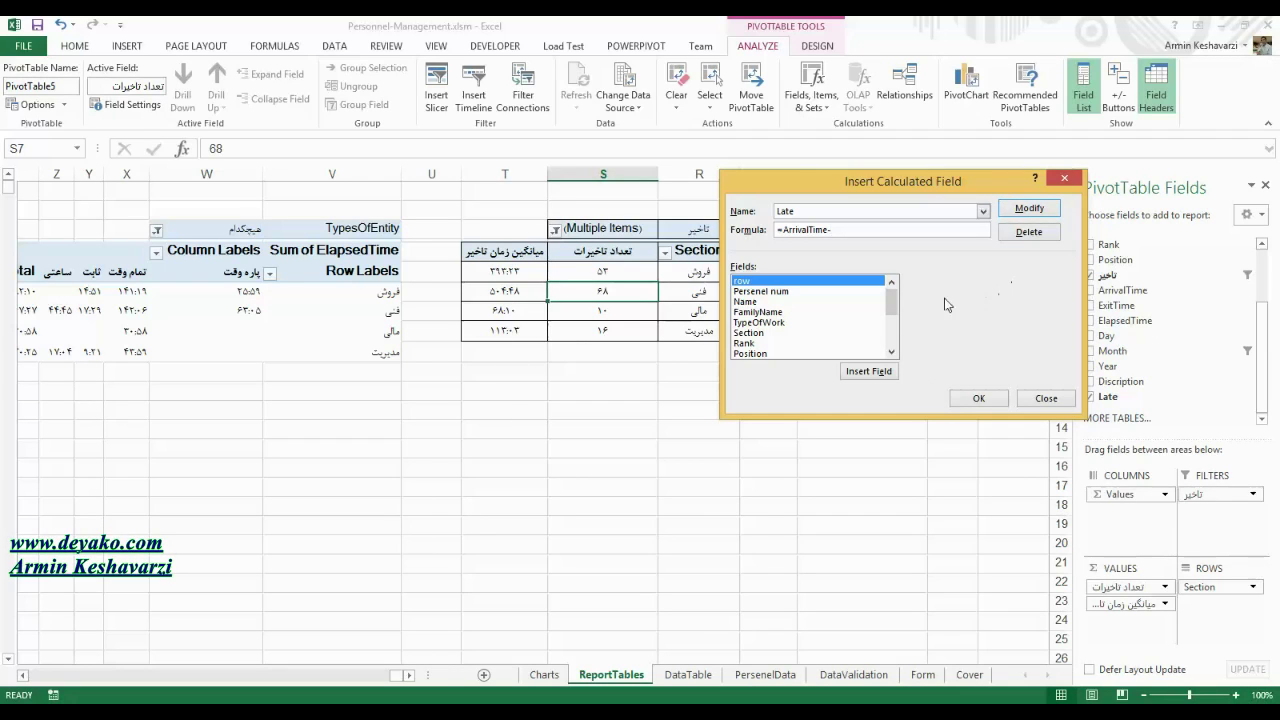
scroll(895, 306, down, 1)
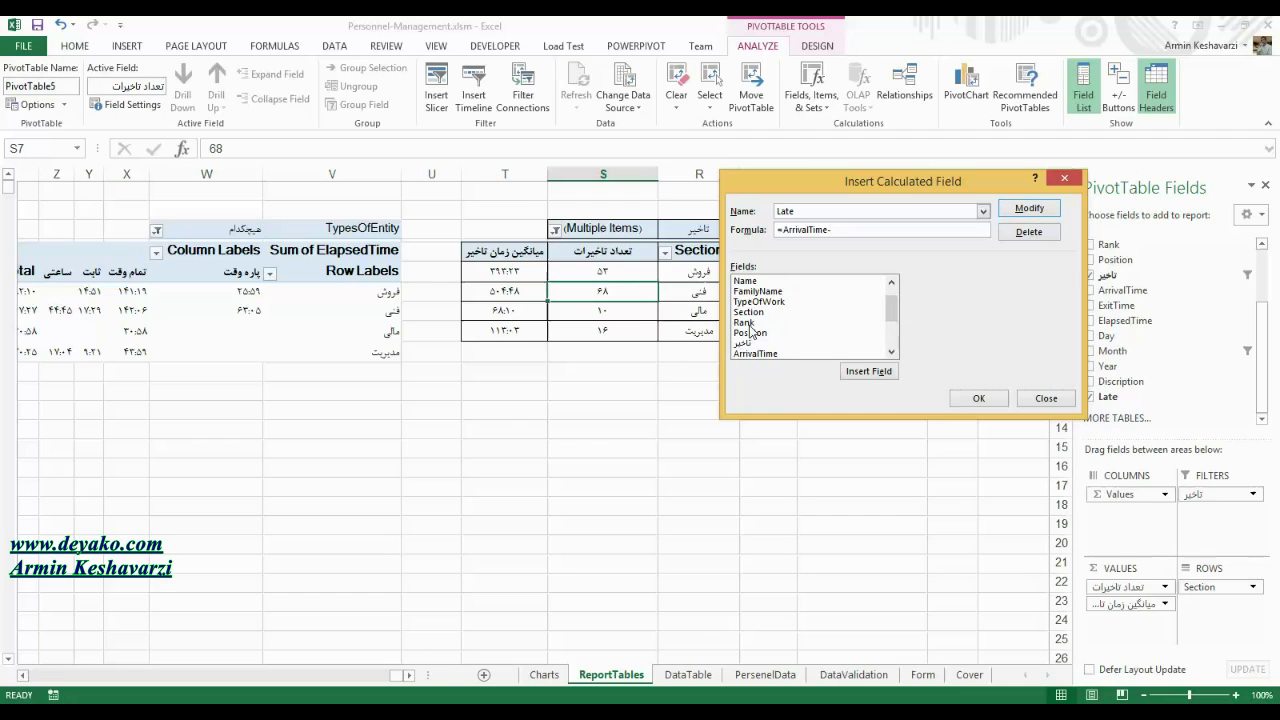
drag(893, 316, 891, 306)
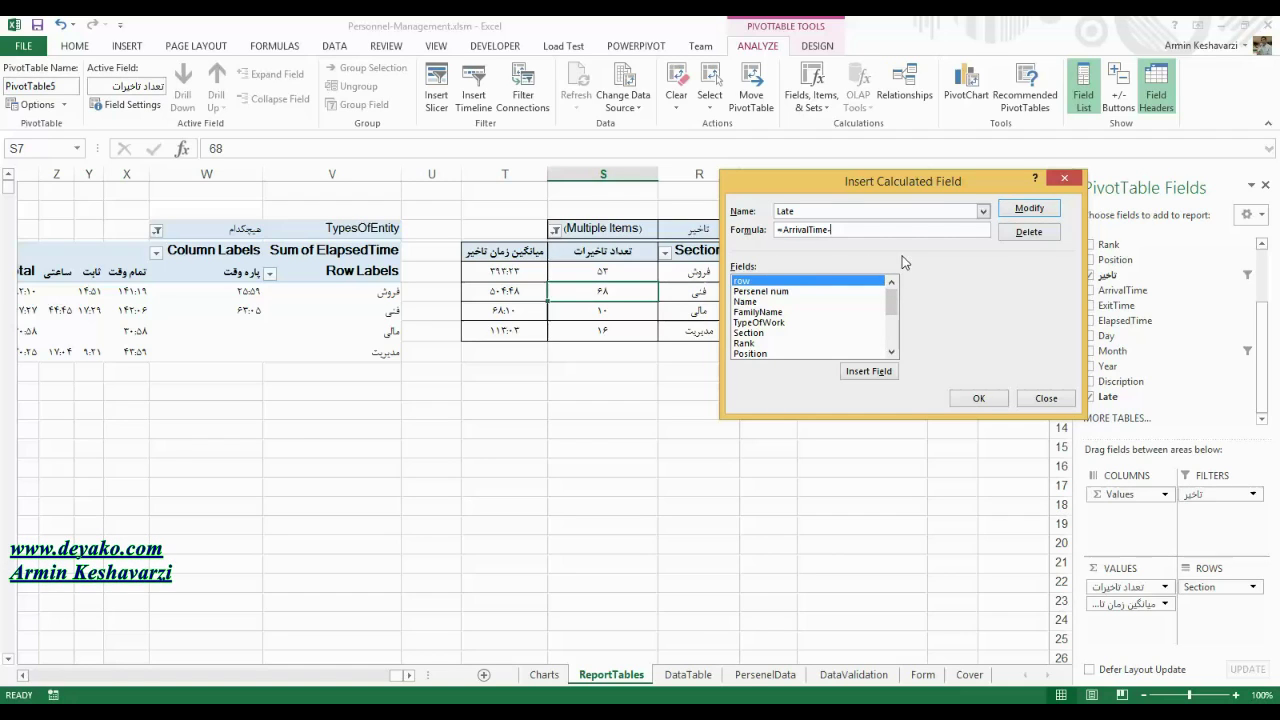
text(0.291)
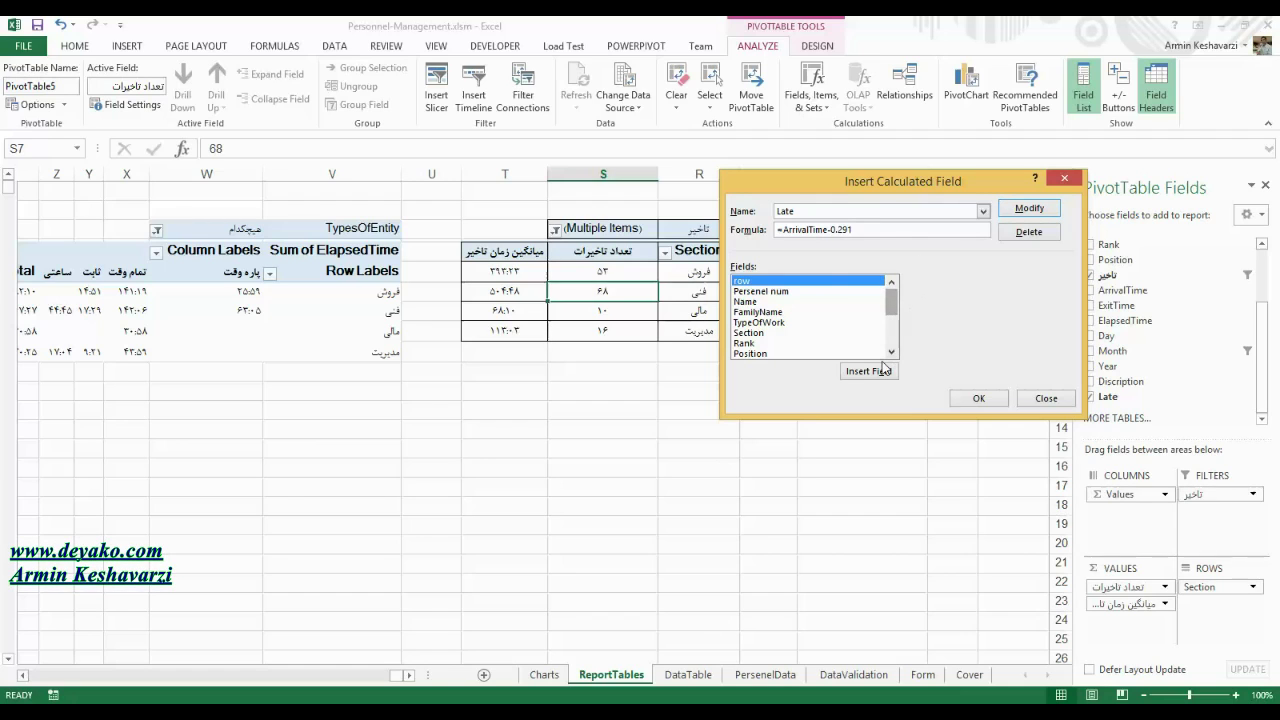
click(760, 291)
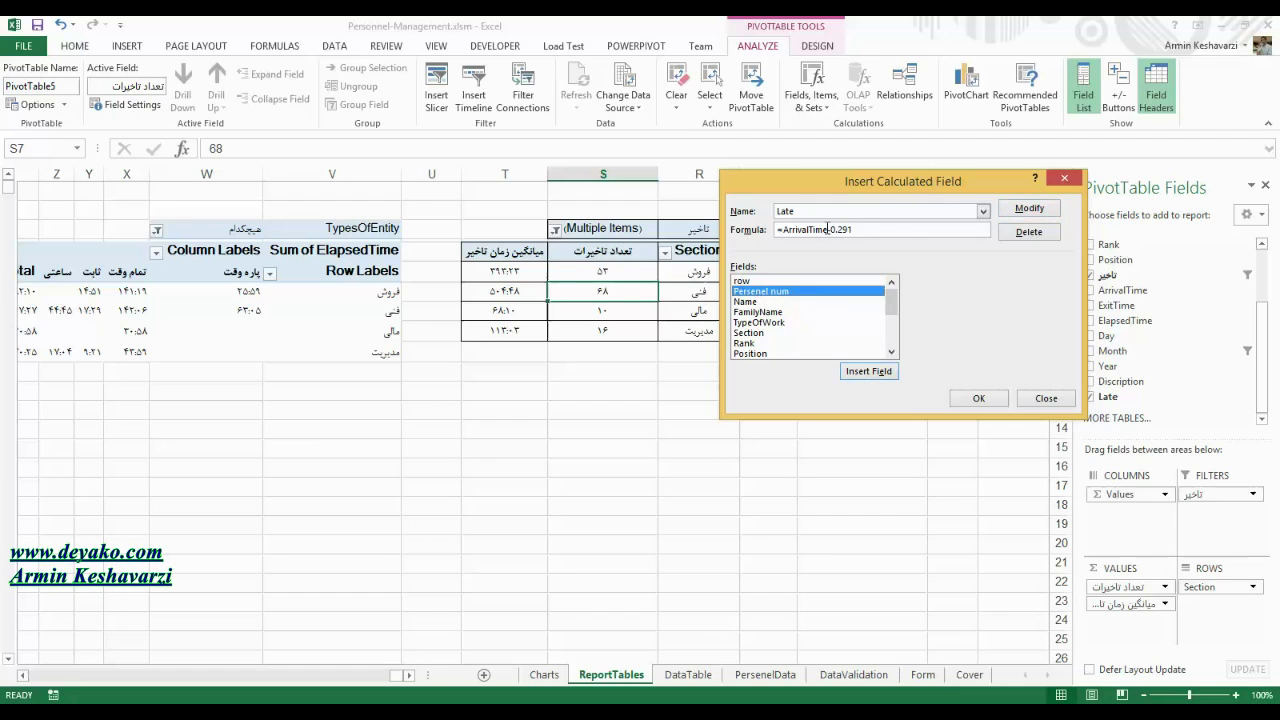
drag(827, 229, 781, 230)
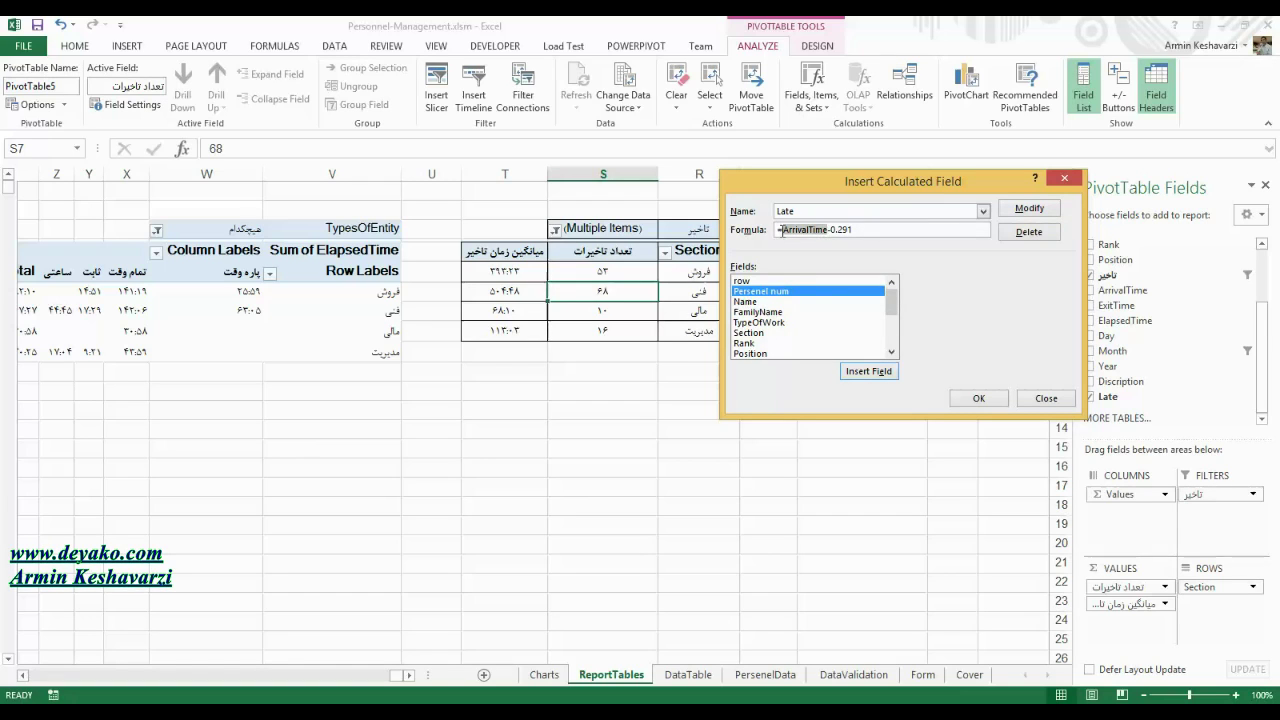
key(Delete)
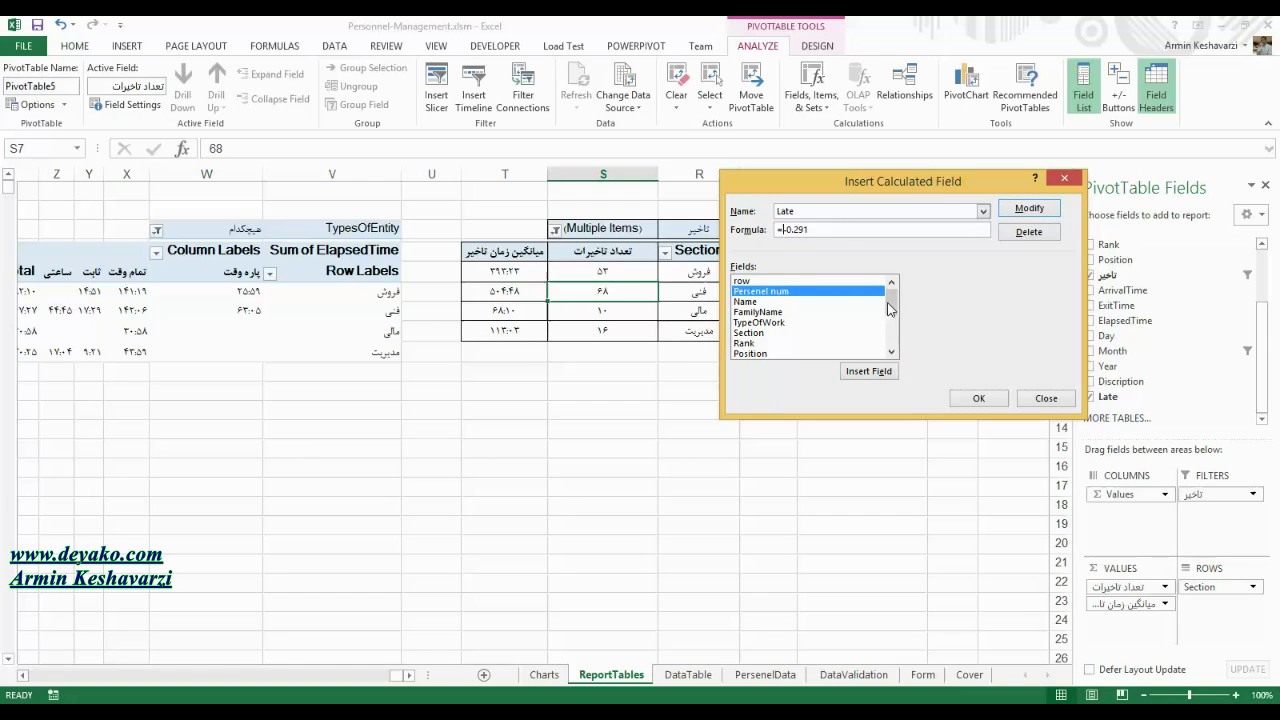
drag(891, 302, 891, 319)
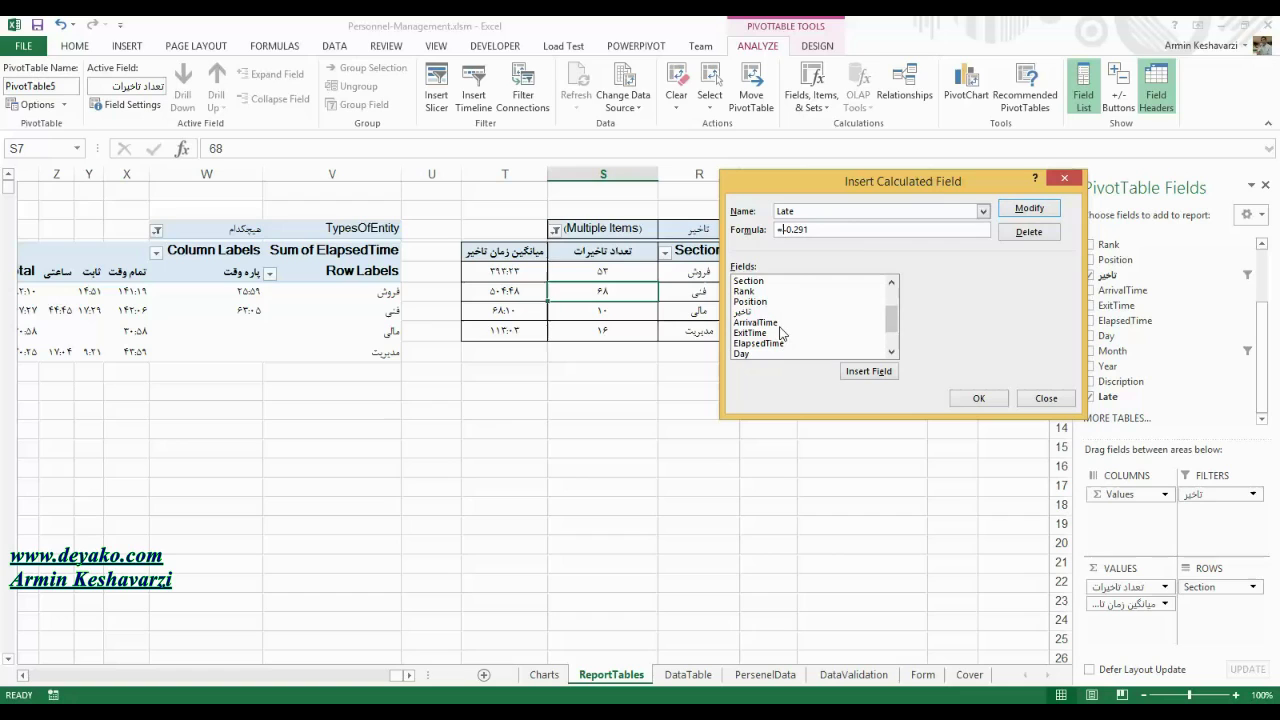
click(780, 323)
double_click(780, 323)
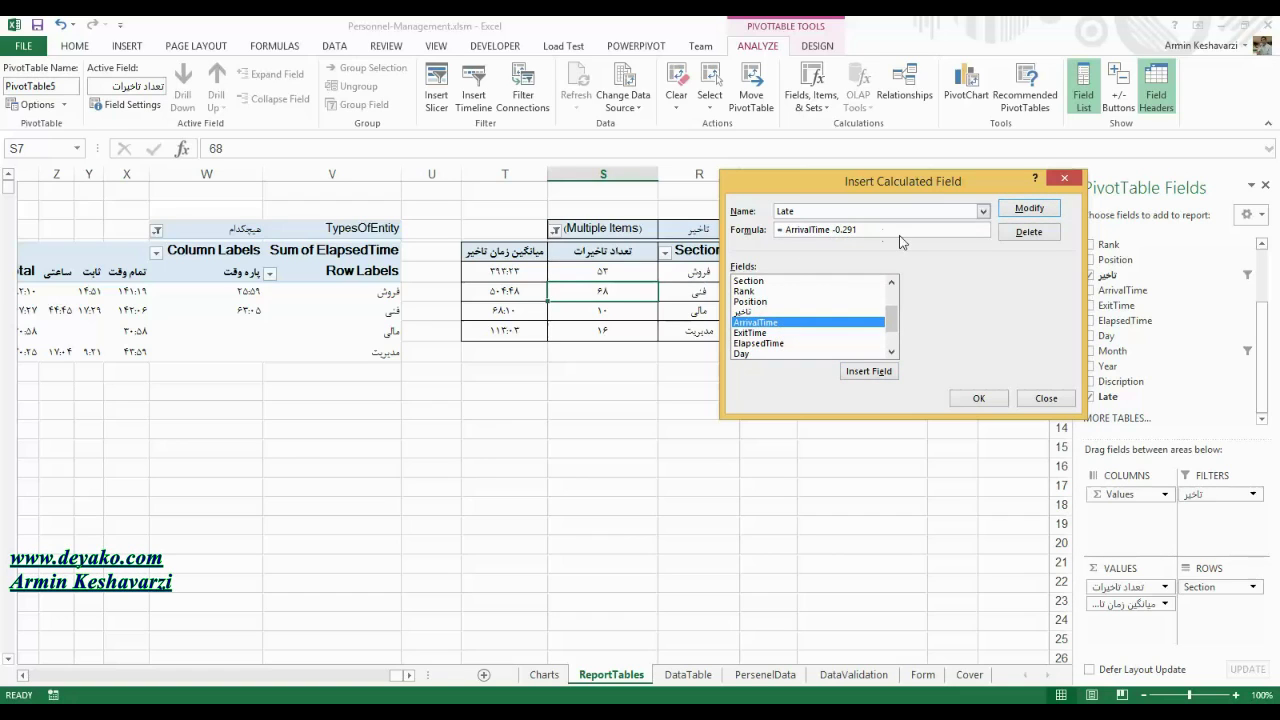
click(1045, 399)
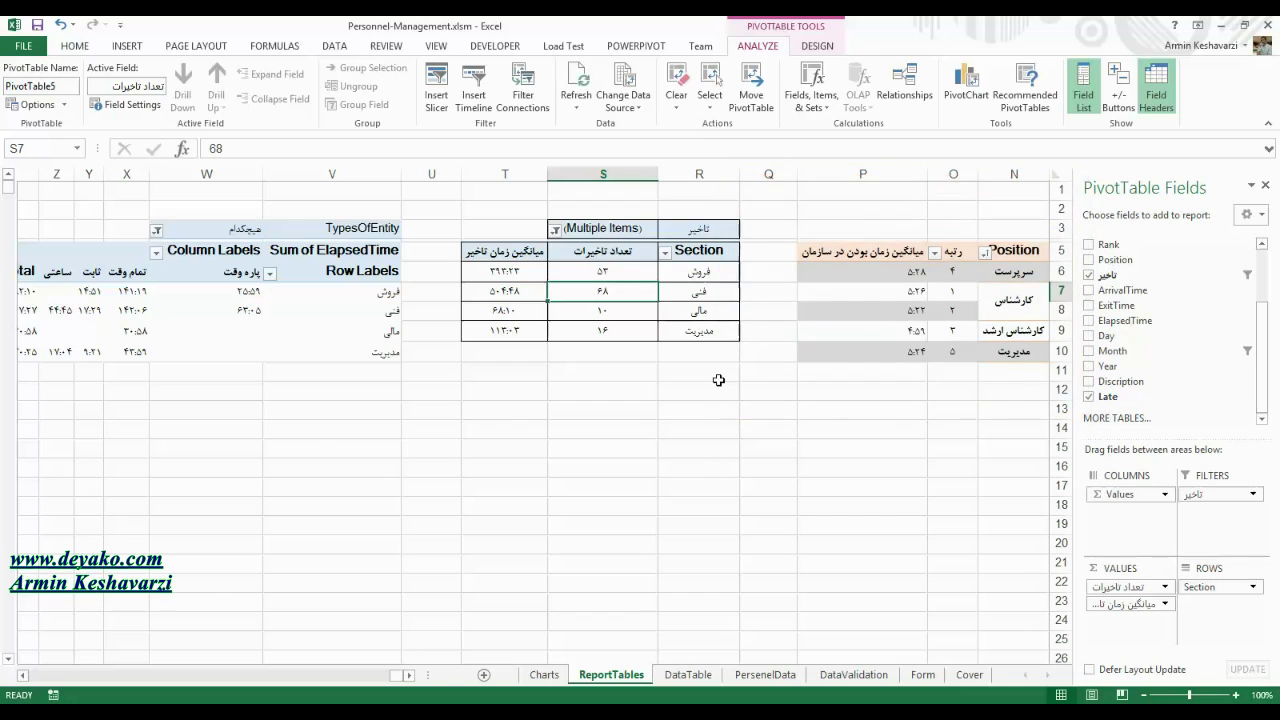
click(523, 297)
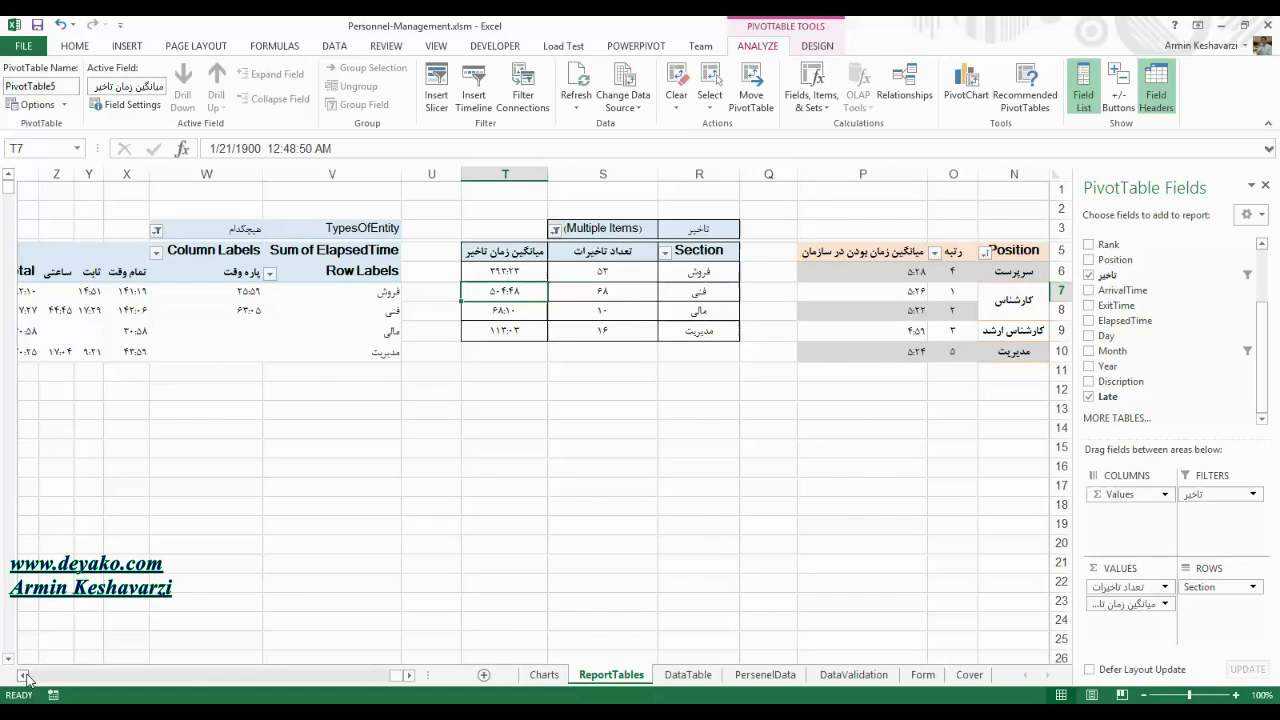
scroll(705, 320, left, 1)
scroll(705, 320, left, 1)
scroll(705, 320, left, 1)
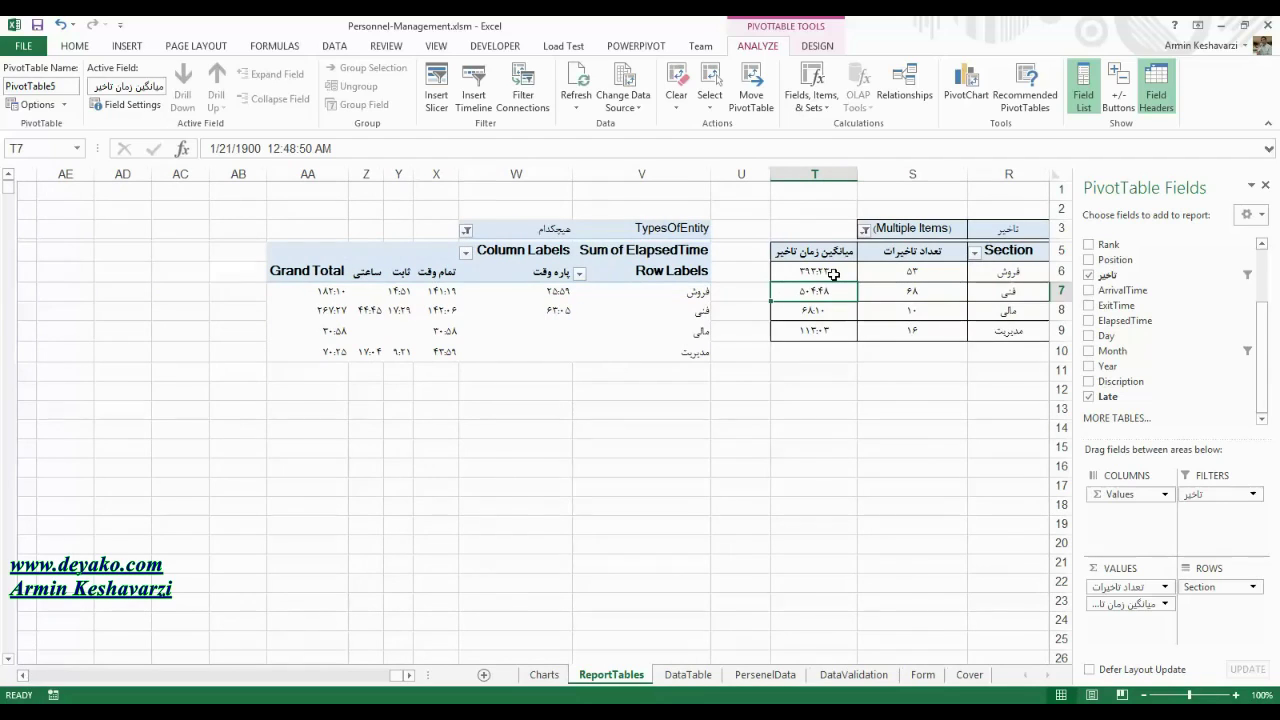
click(925, 230)
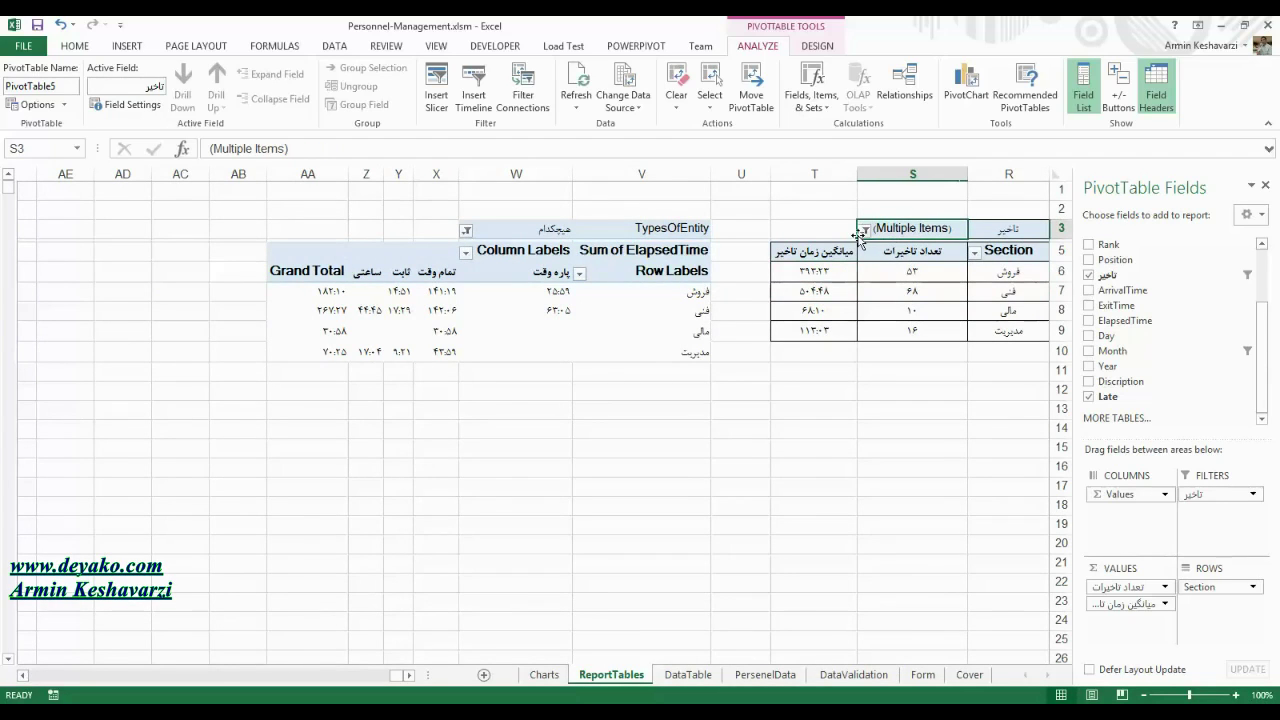
click(866, 235)
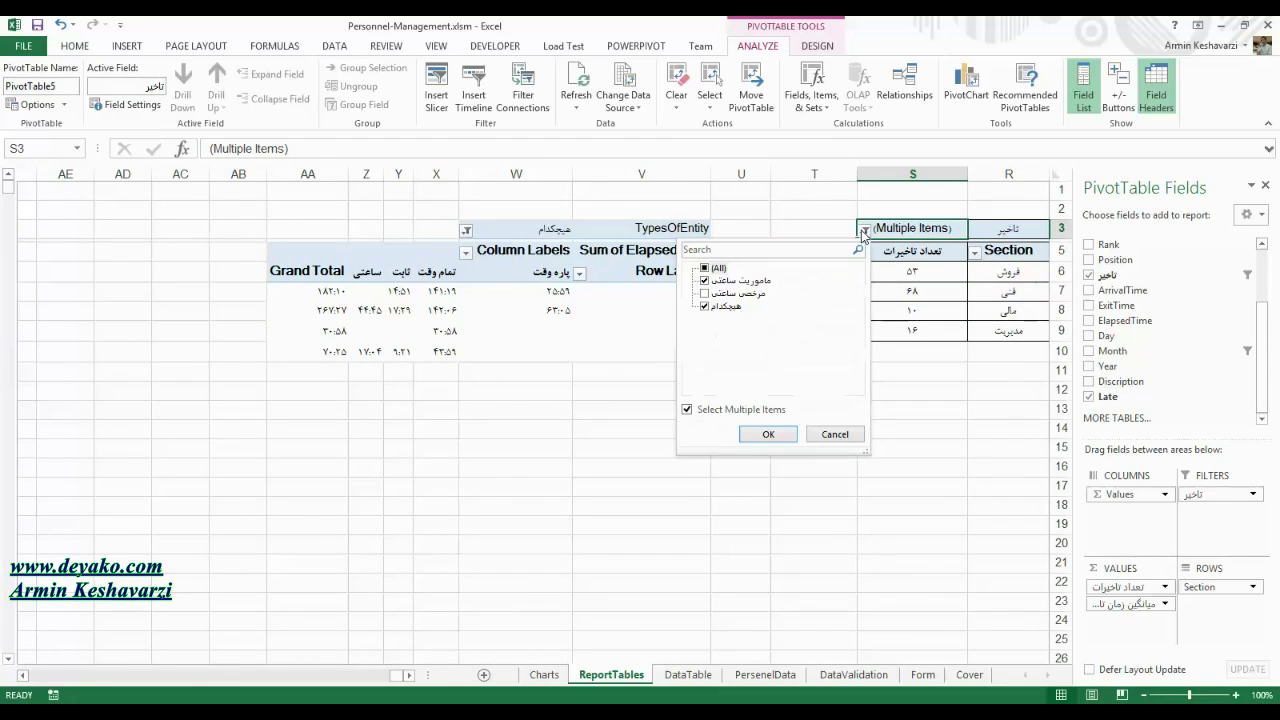
click(955, 287)
scroll(981, 282, right, 3)
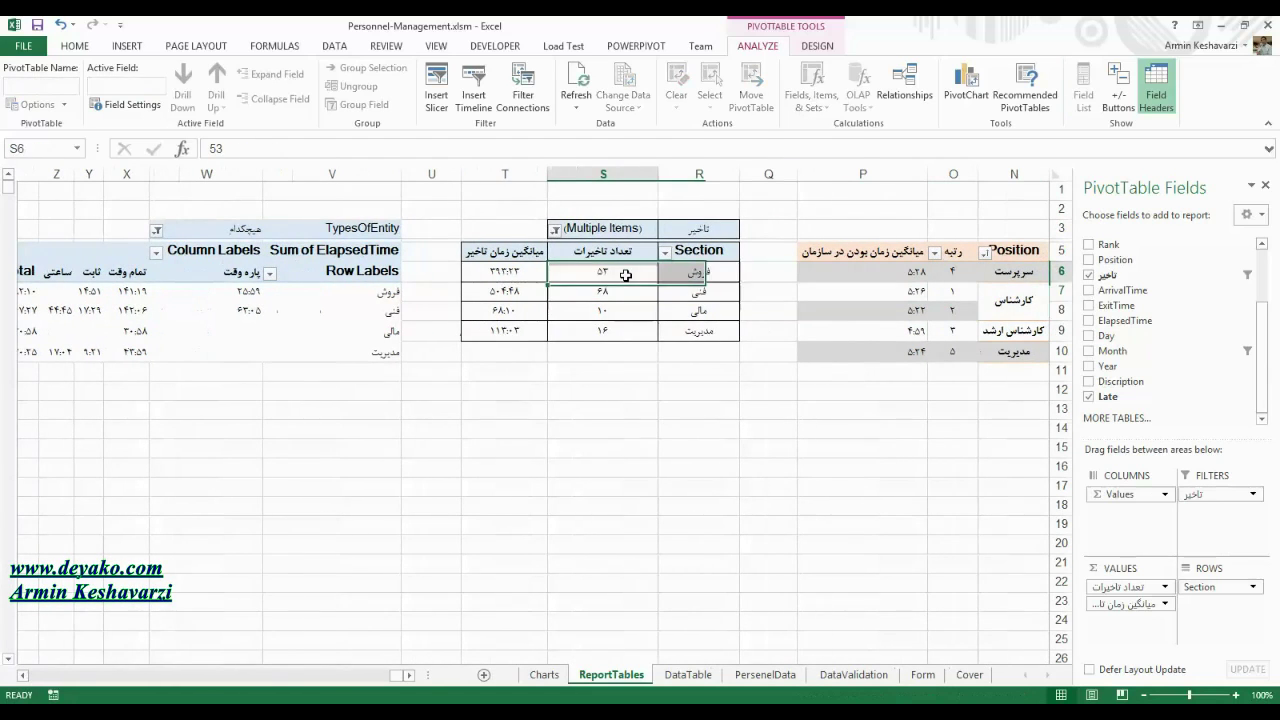
click(514, 276)
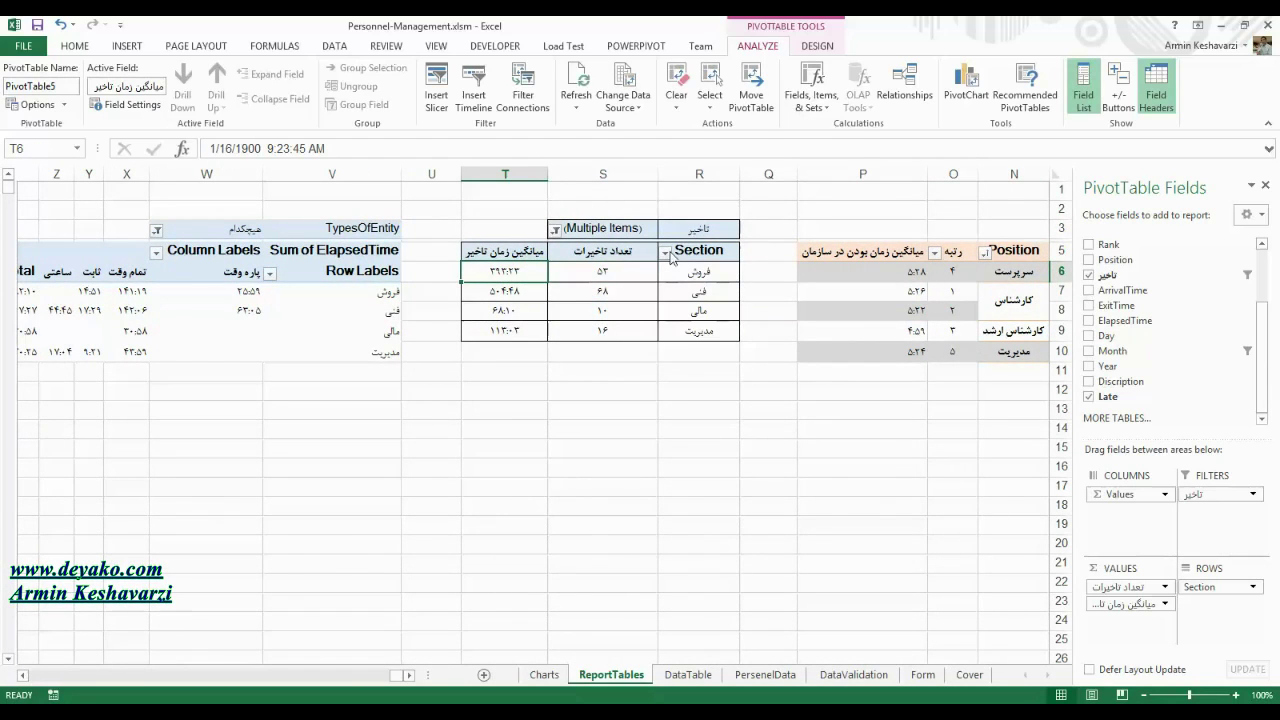
click(560, 229)
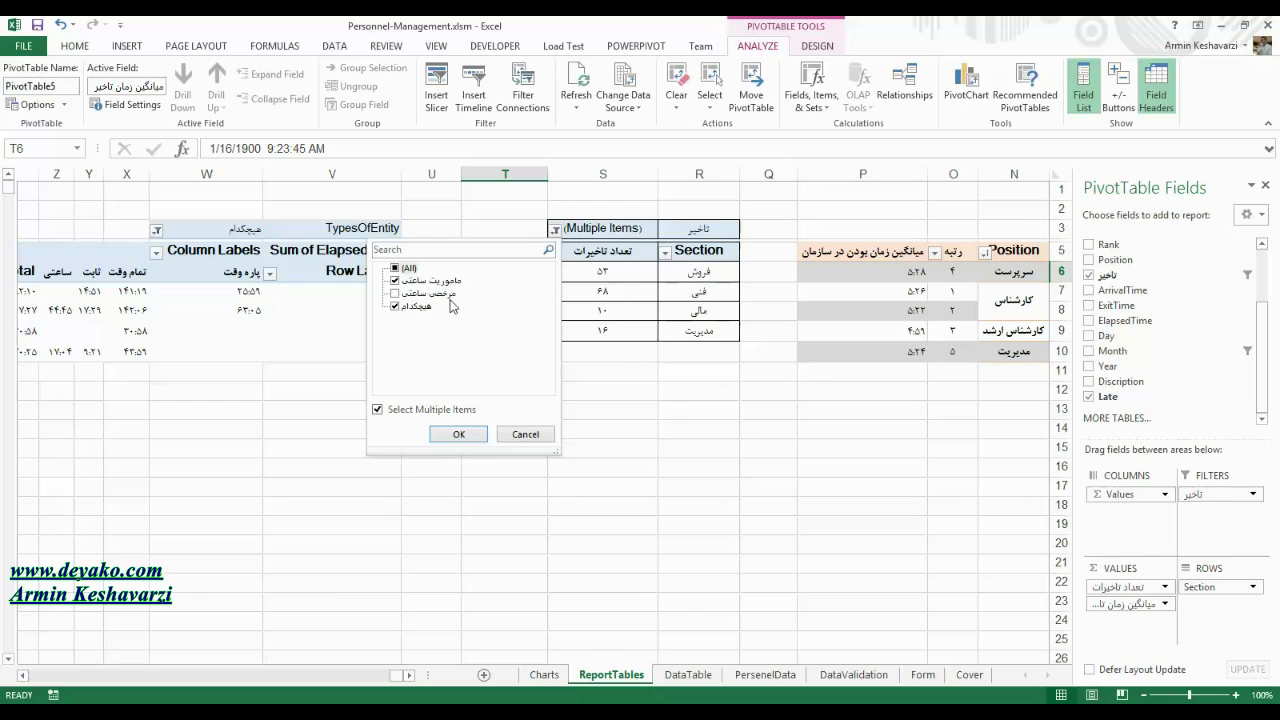
click(603, 302)
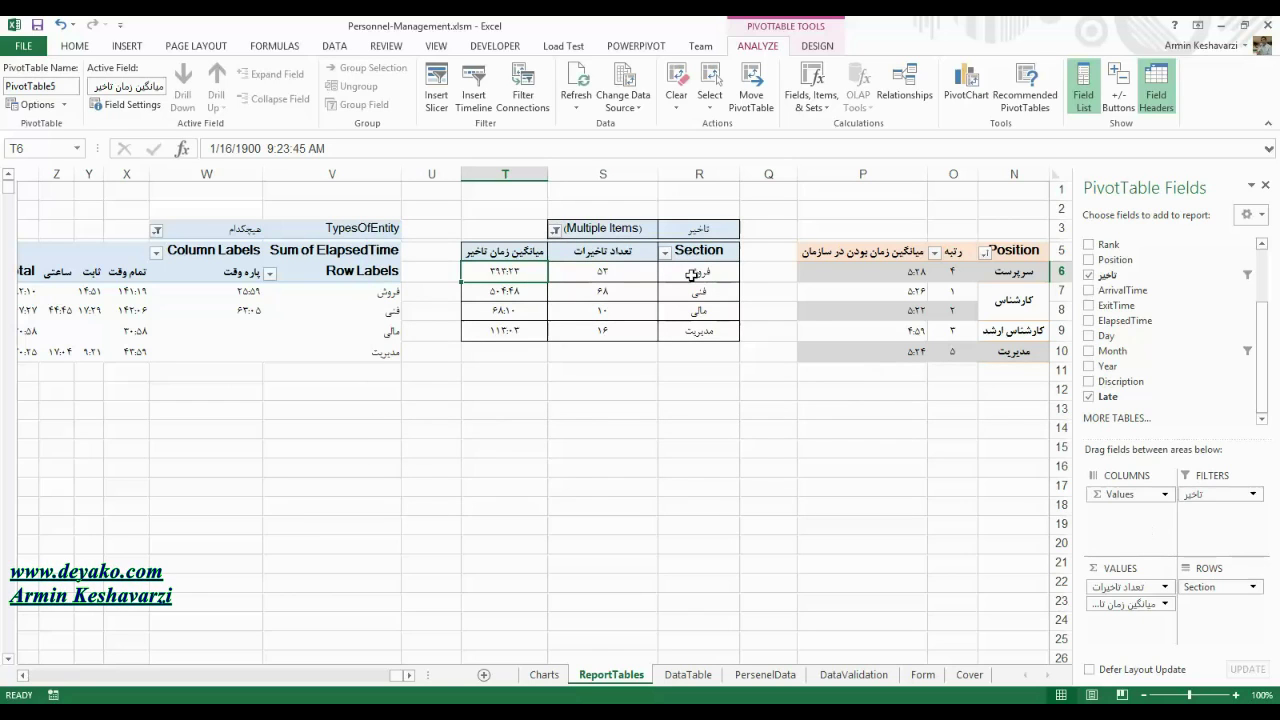
click(556, 229)
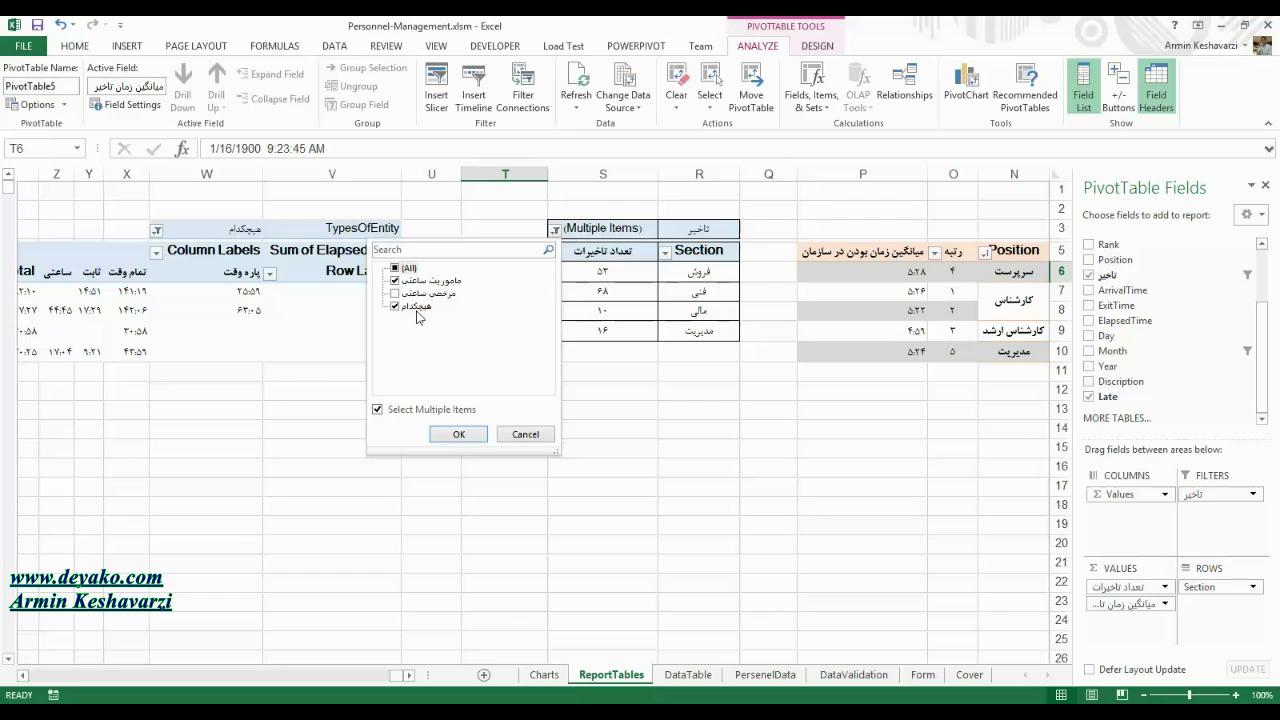
click(457, 435)
click(556, 229)
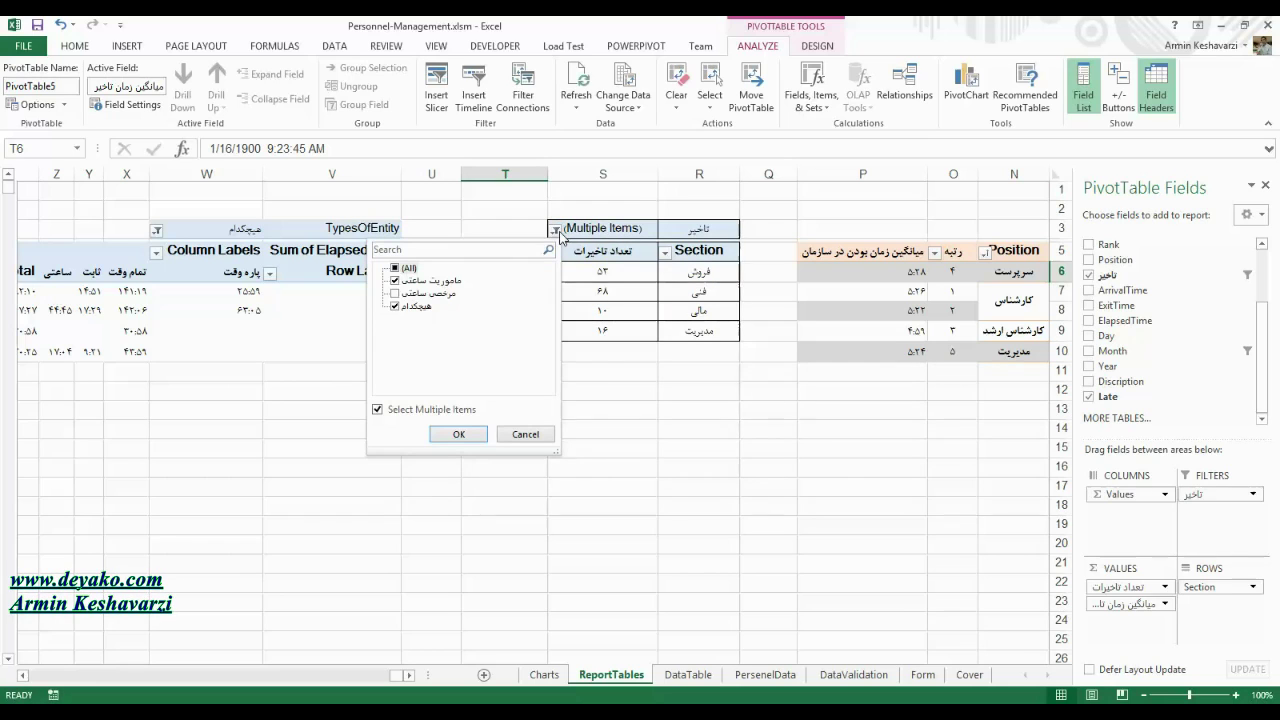
click(395, 284)
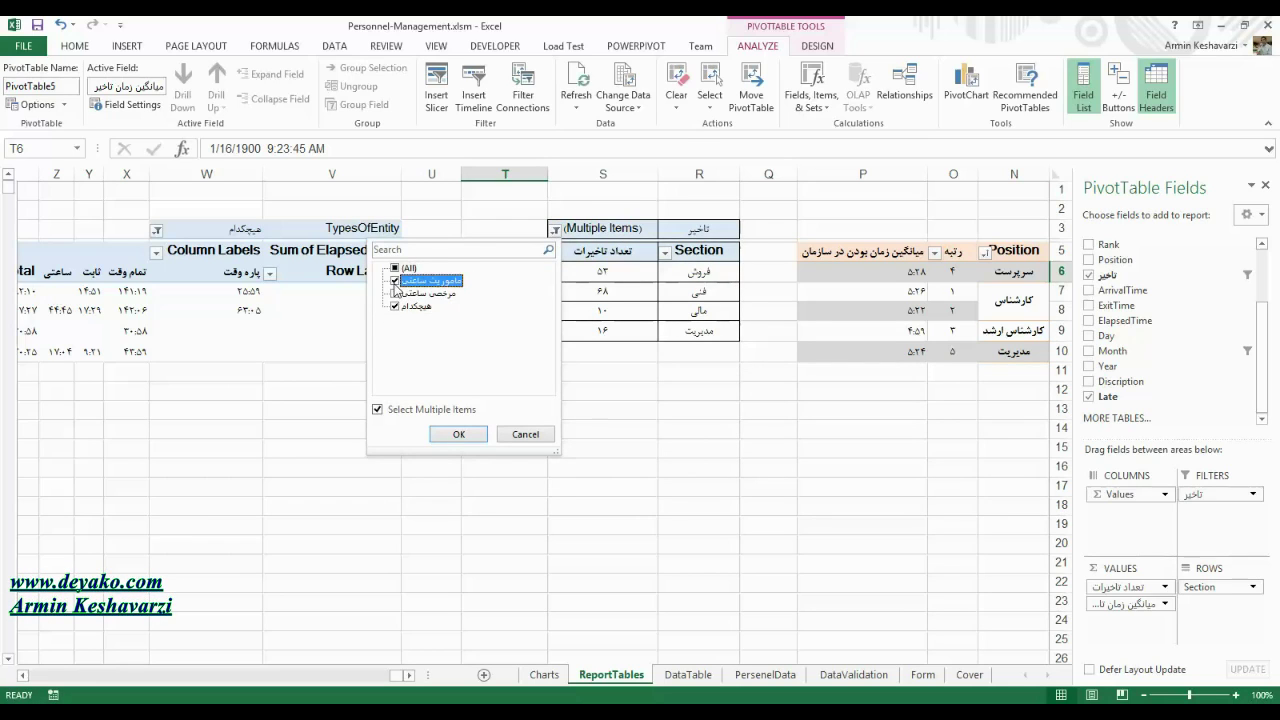
click(396, 294)
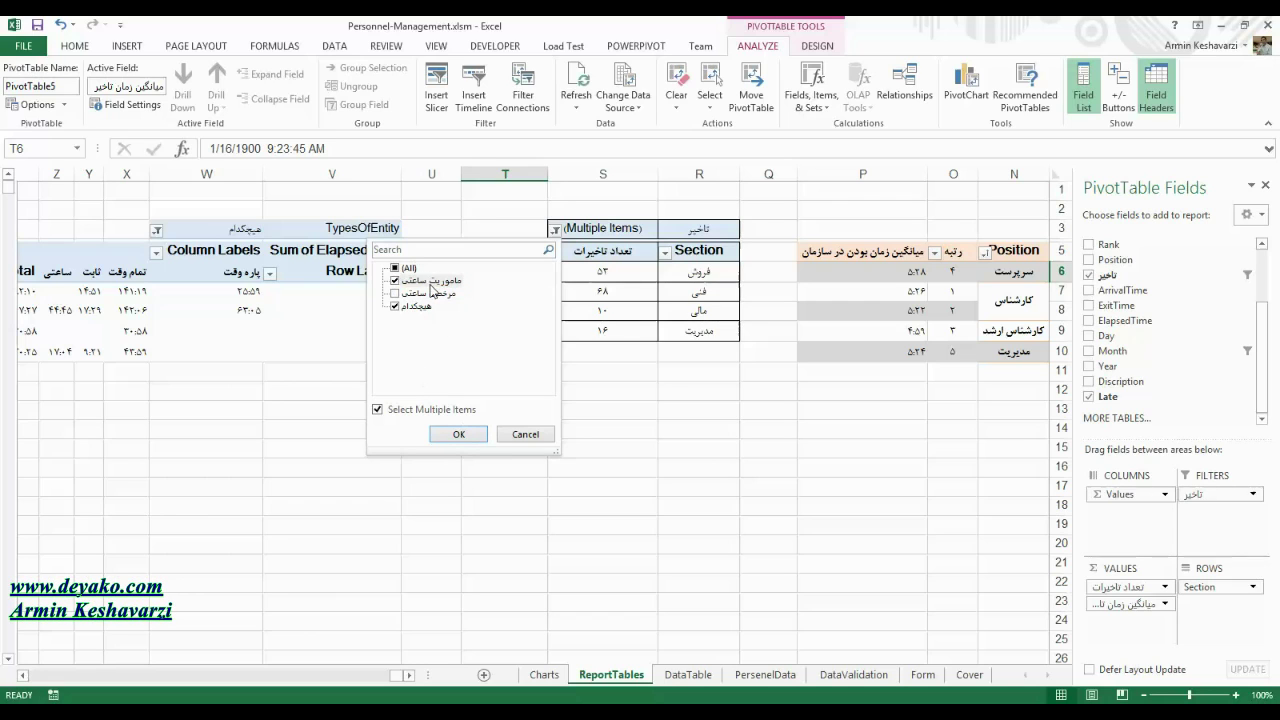
click(395, 282)
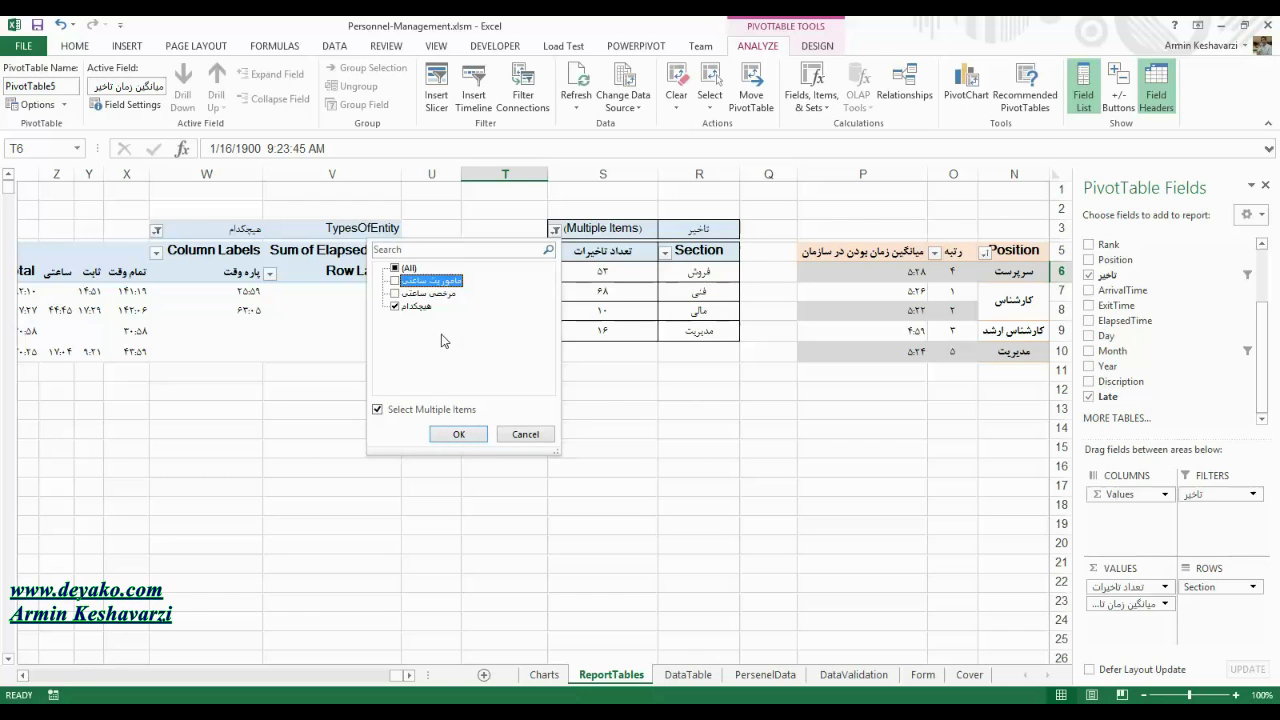
click(395, 282)
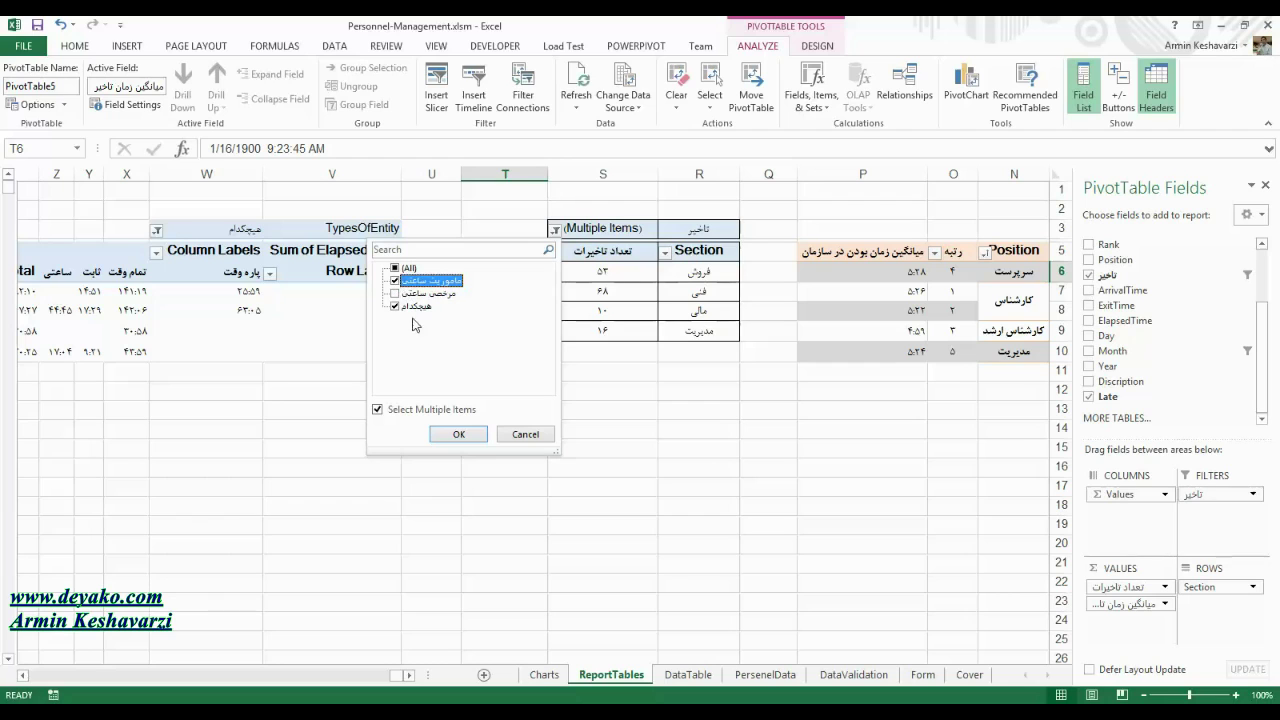
click(449, 435)
click(505, 312)
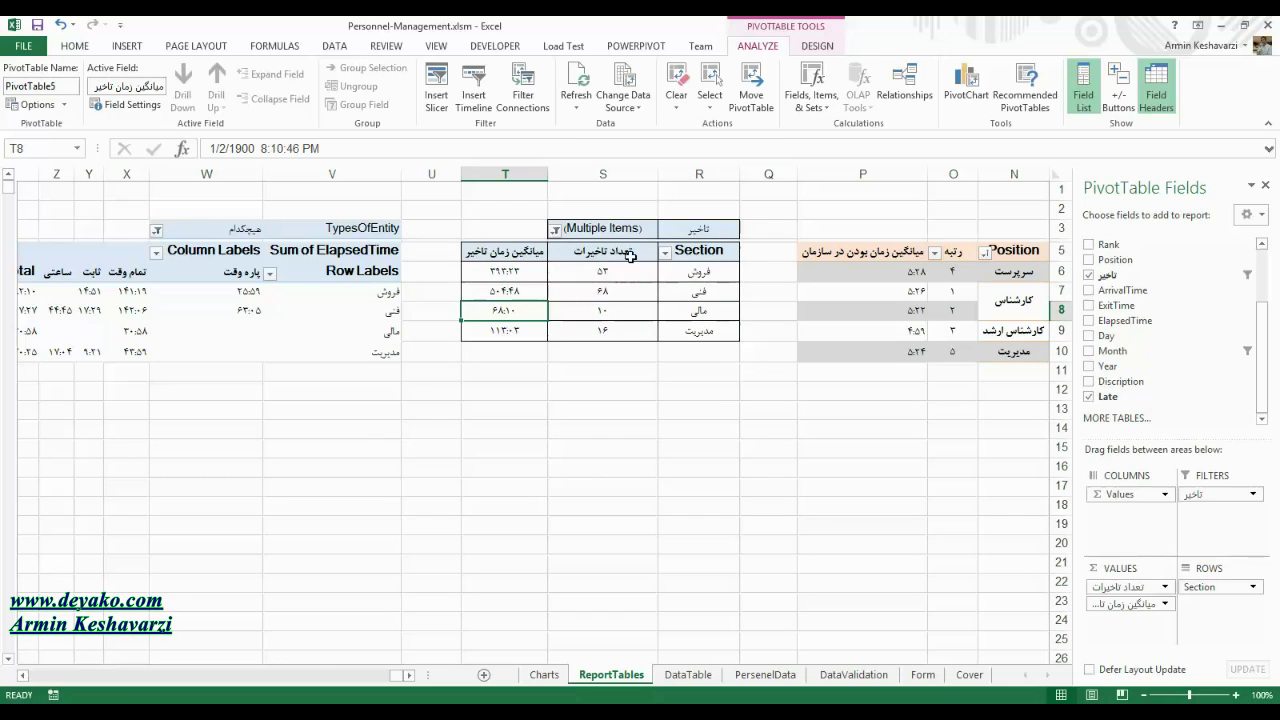
mouse_move(505, 291)
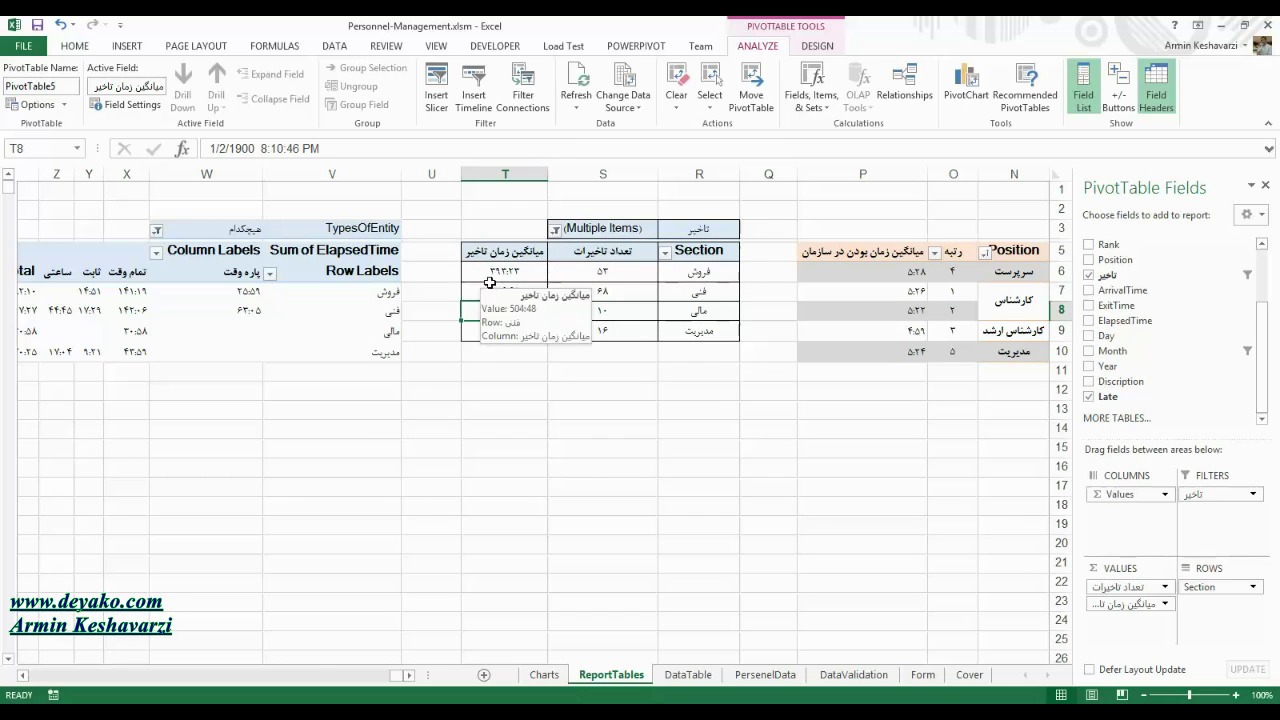
click(496, 274)
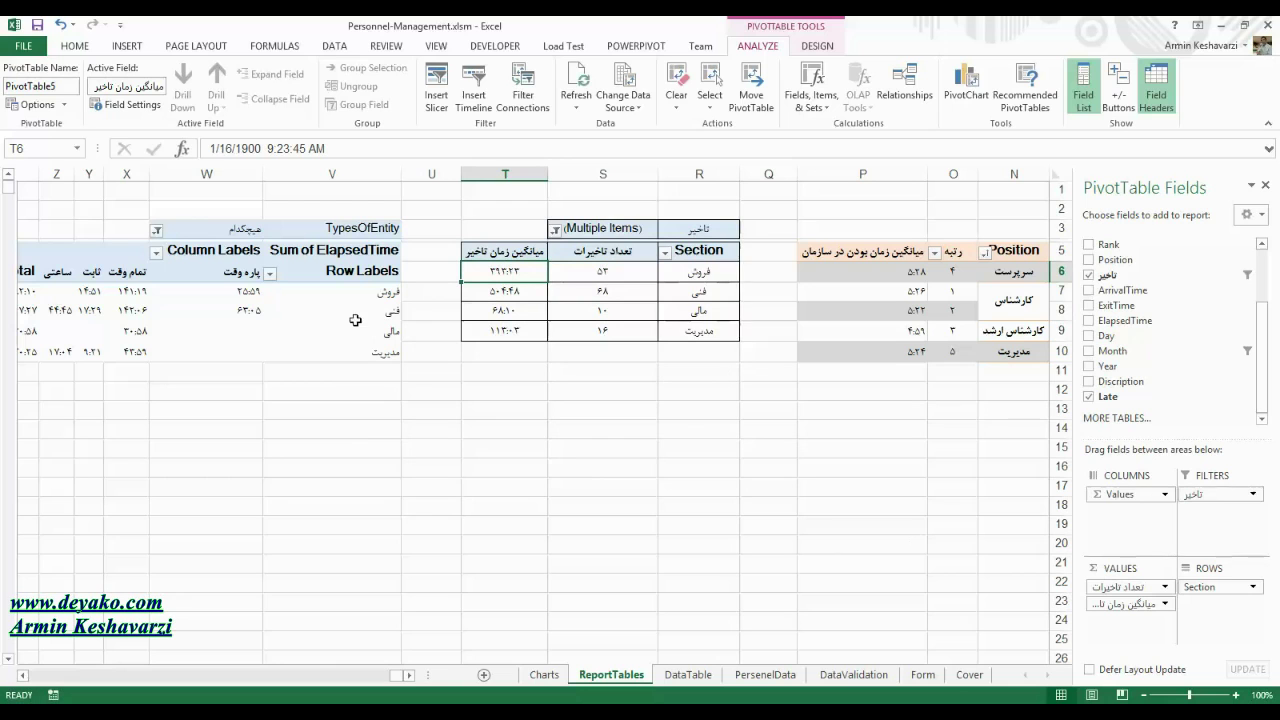
click(22, 675)
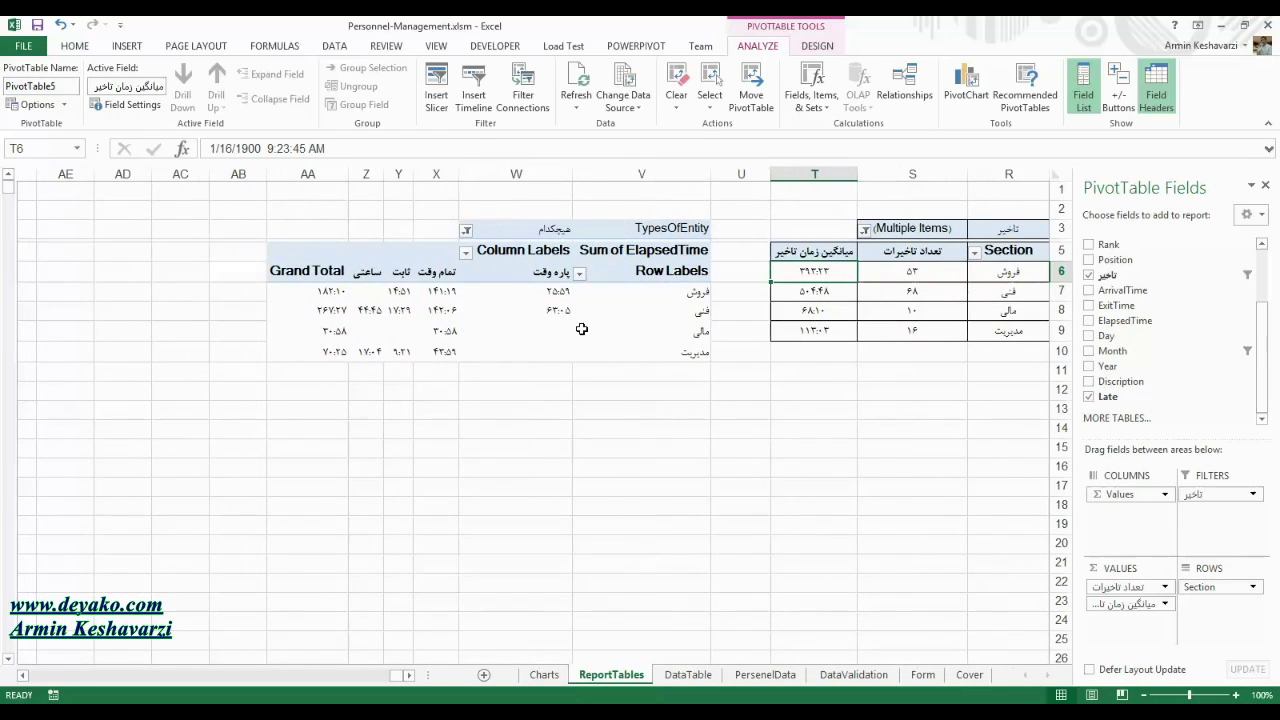
click(581, 329)
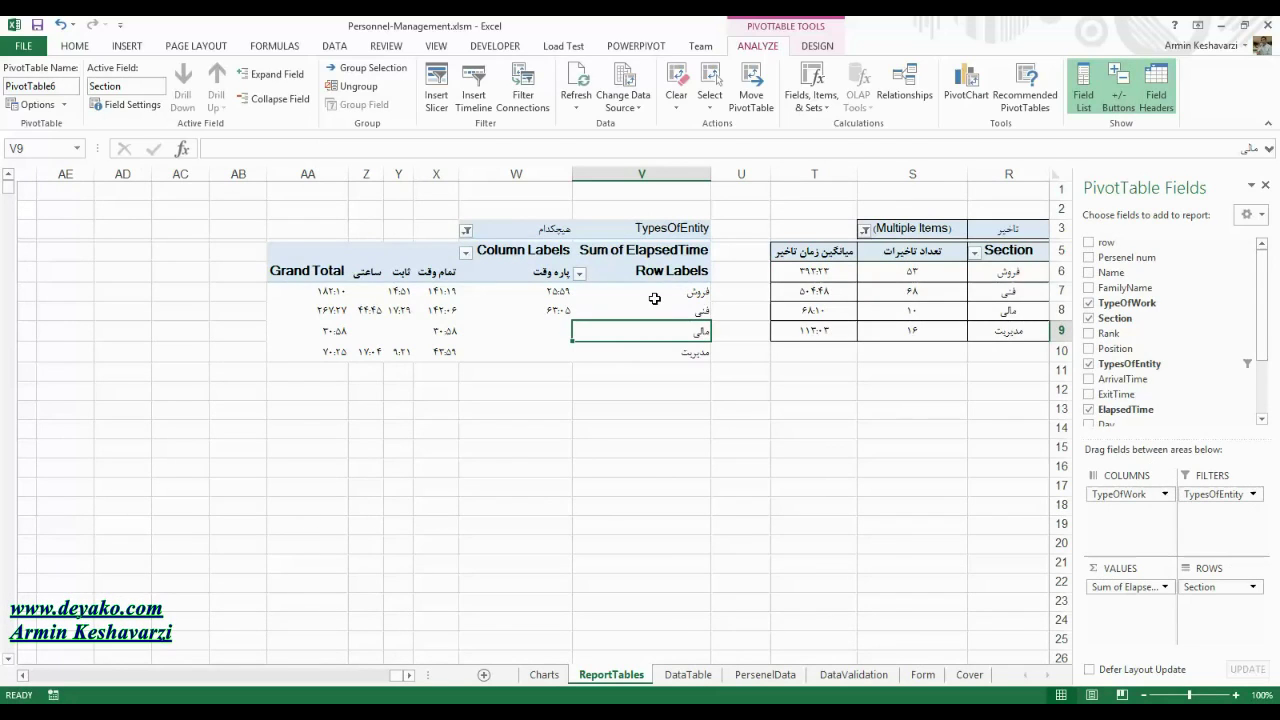
drag(655, 298, 655, 344)
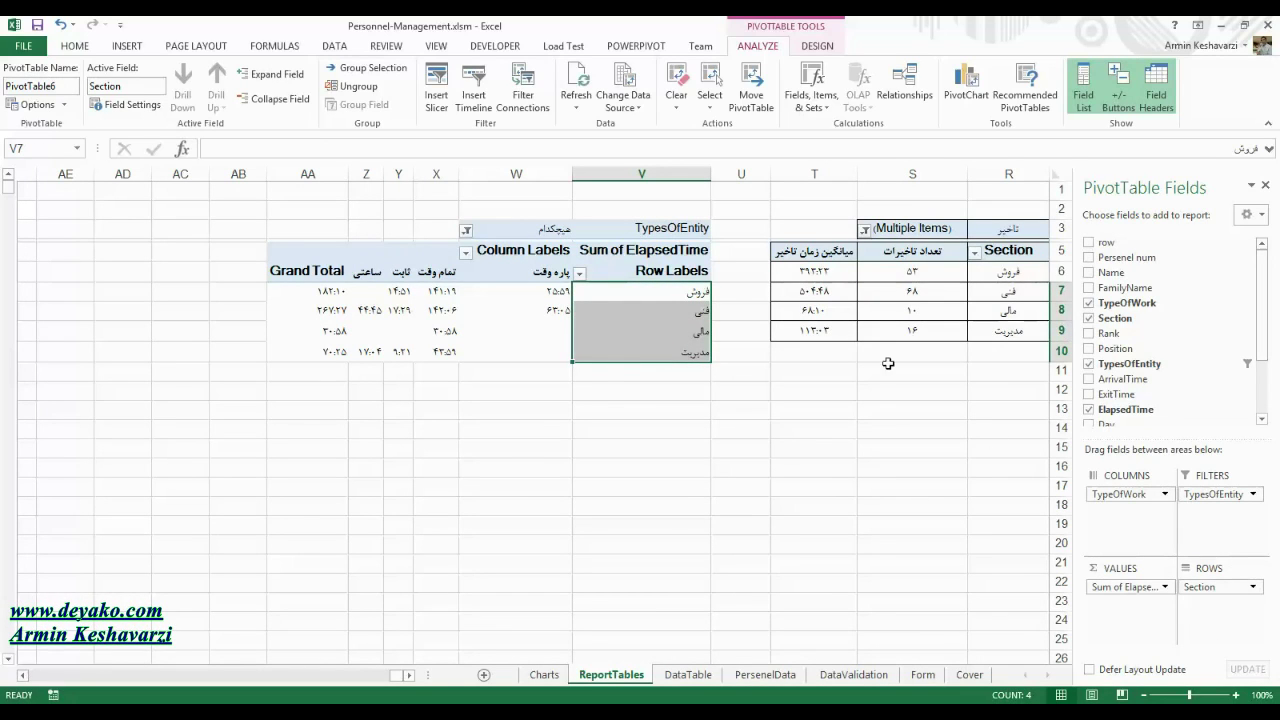
click(473, 294)
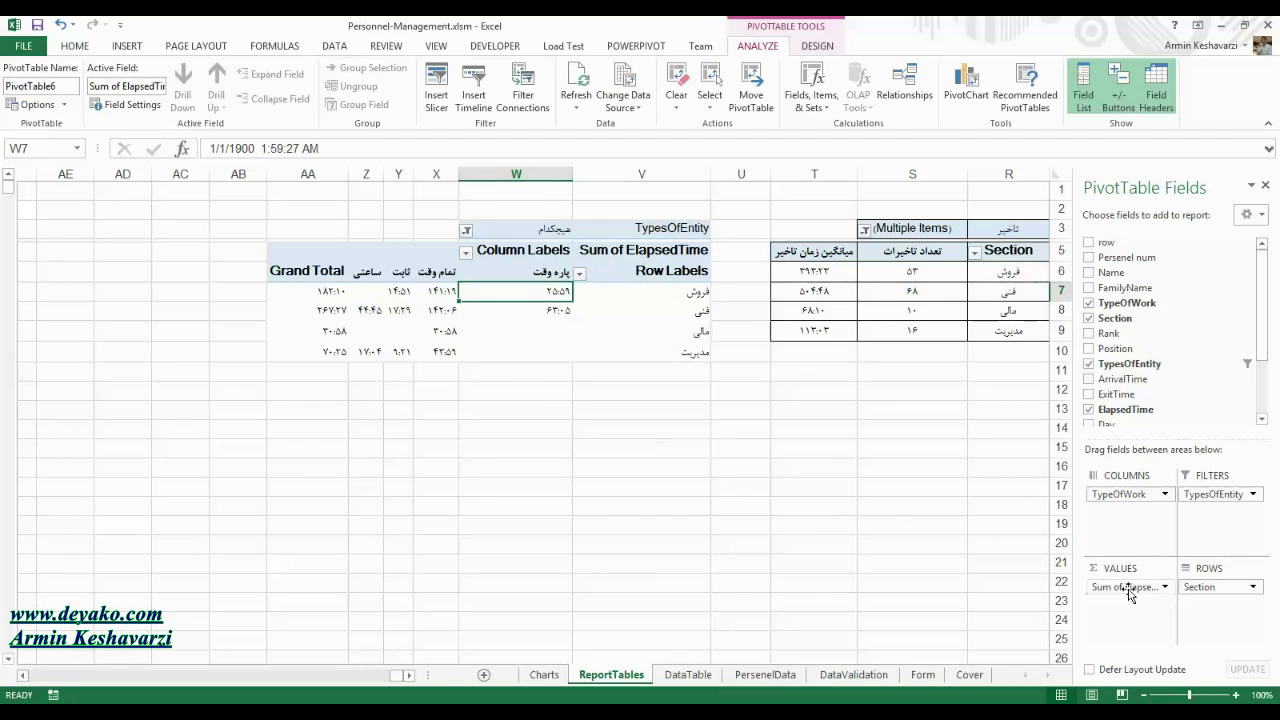
click(629, 296)
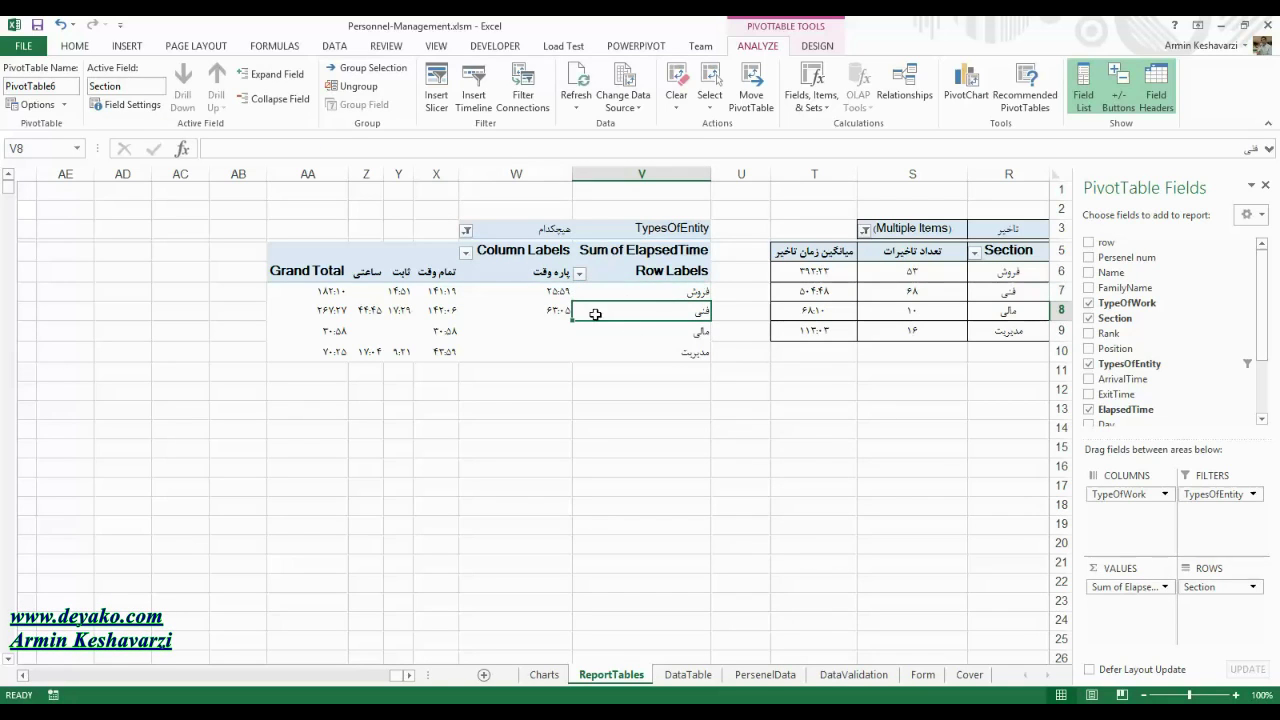
click(530, 271)
click(436, 271)
click(395, 271)
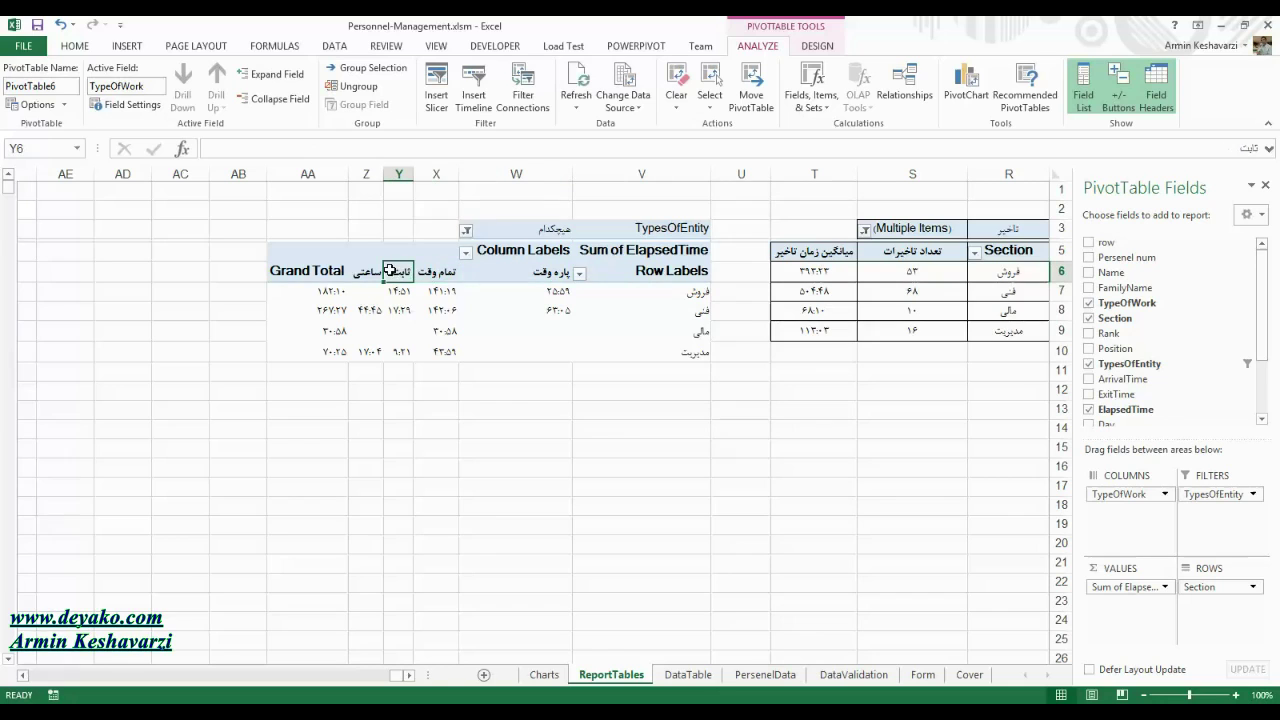
click(378, 272)
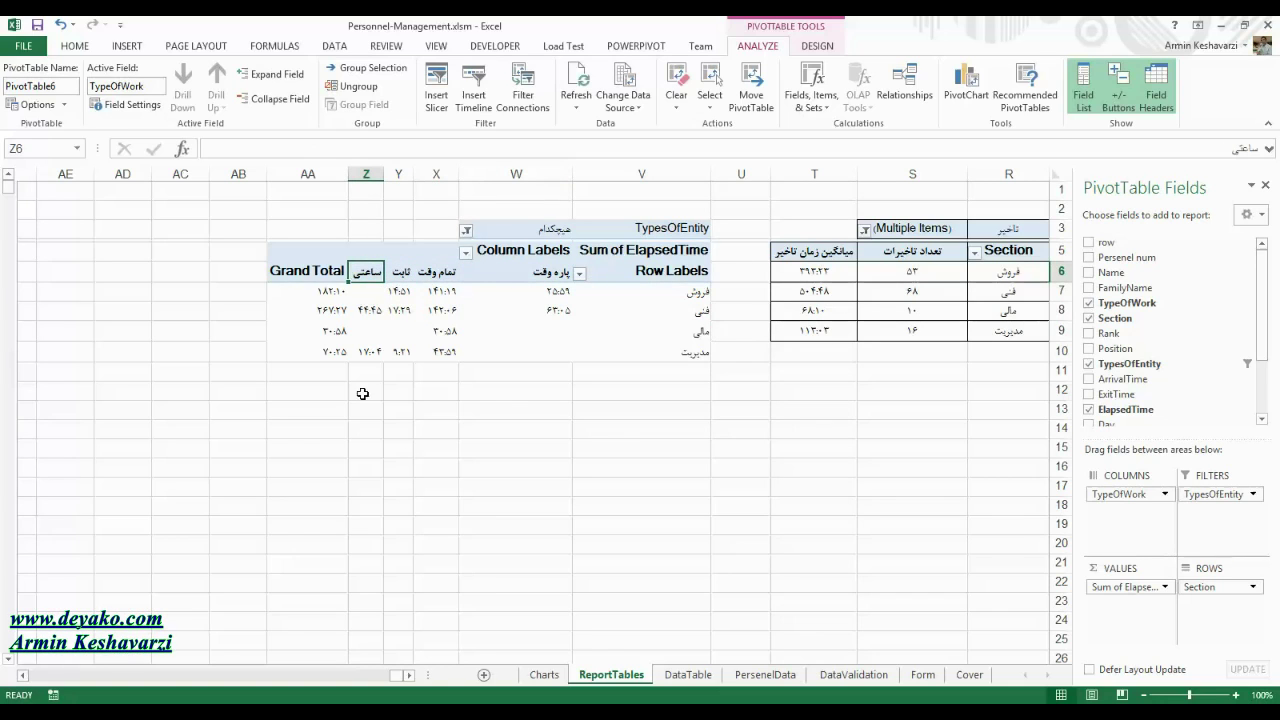
click(317, 296)
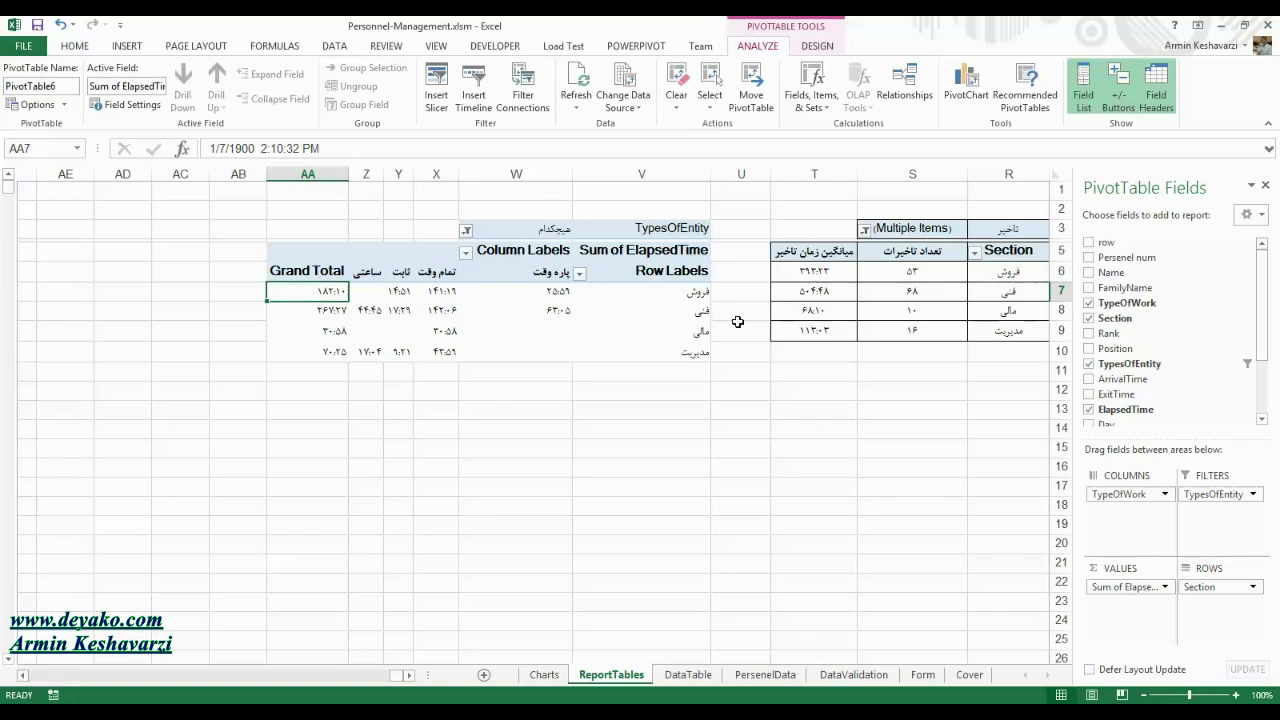
click(817, 45)
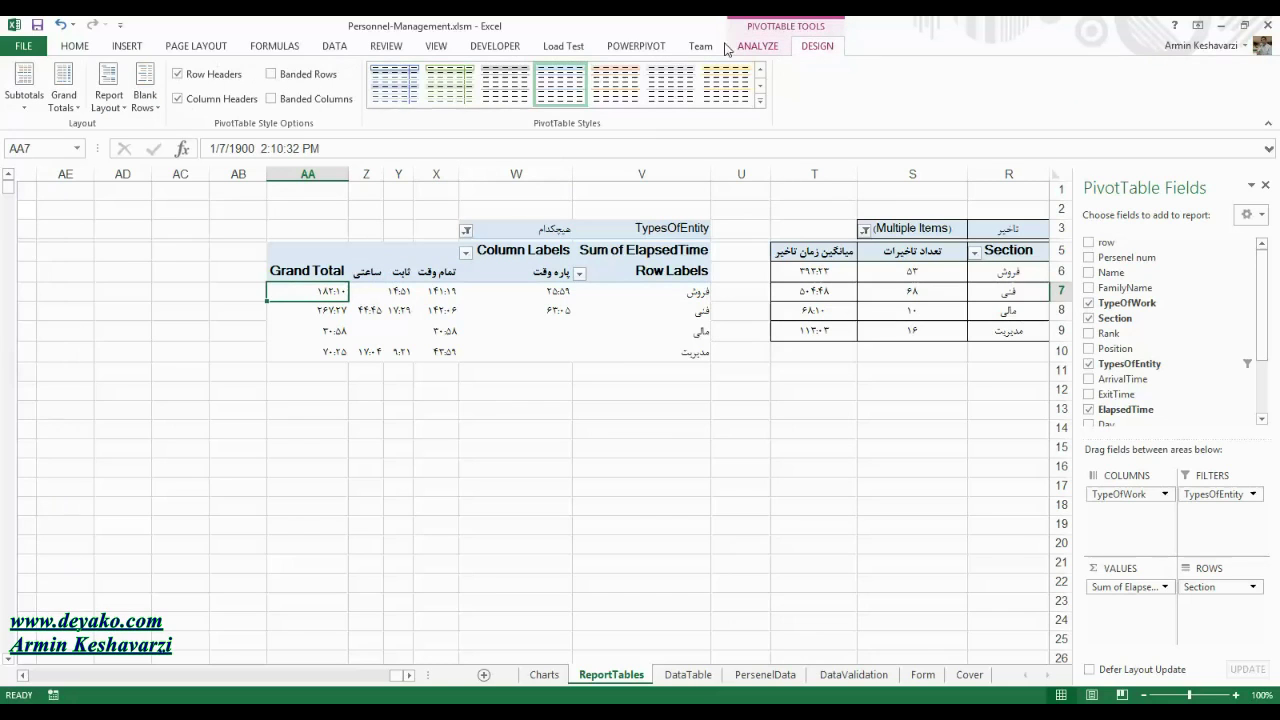
click(62, 100)
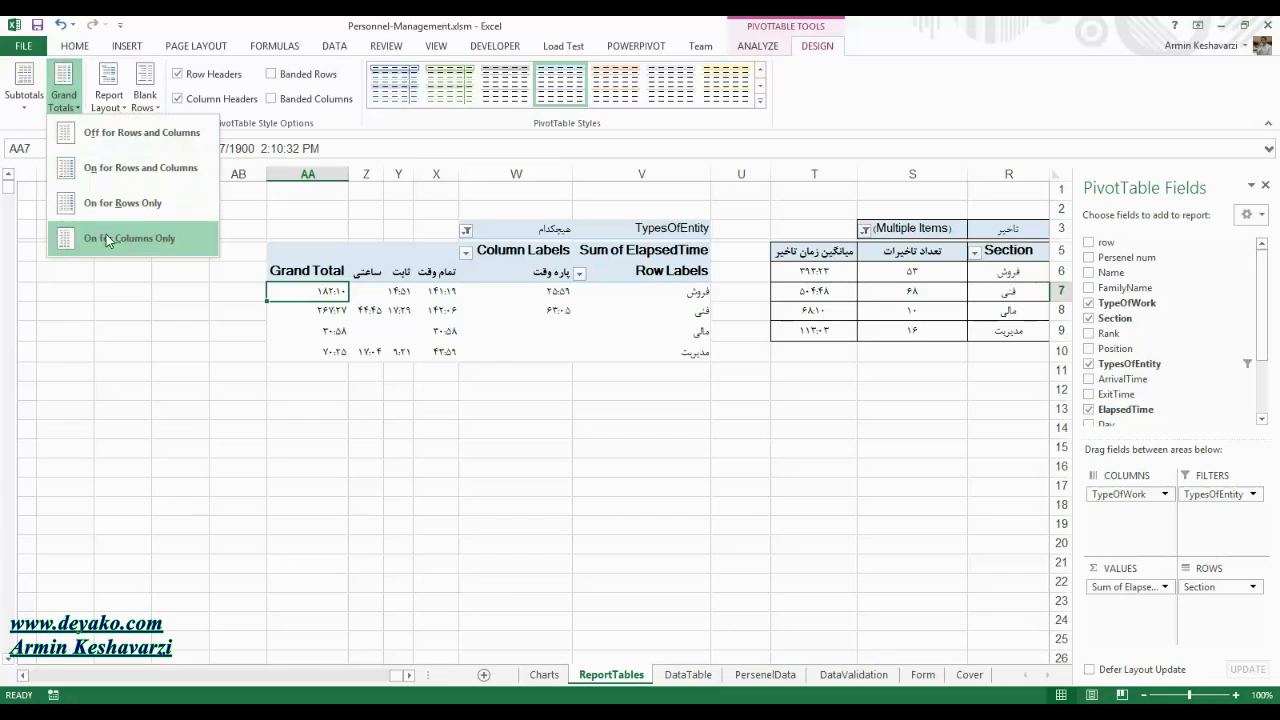
click(197, 138)
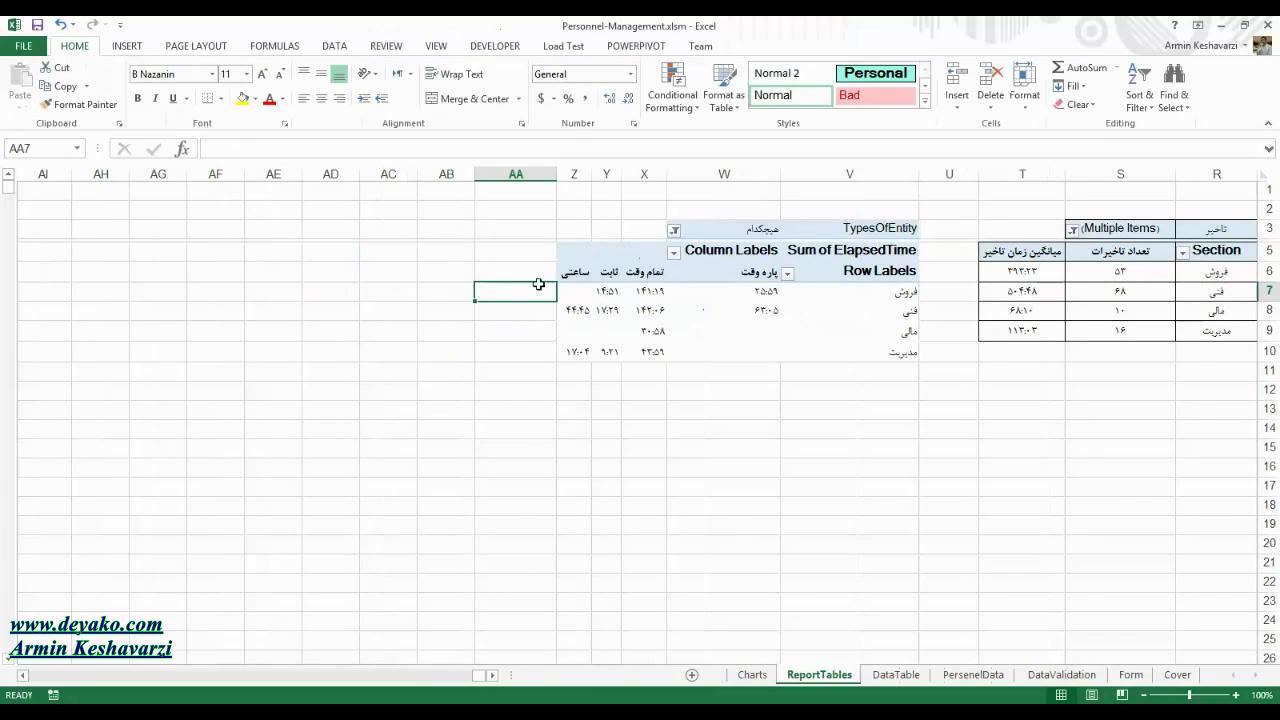
click(574, 292)
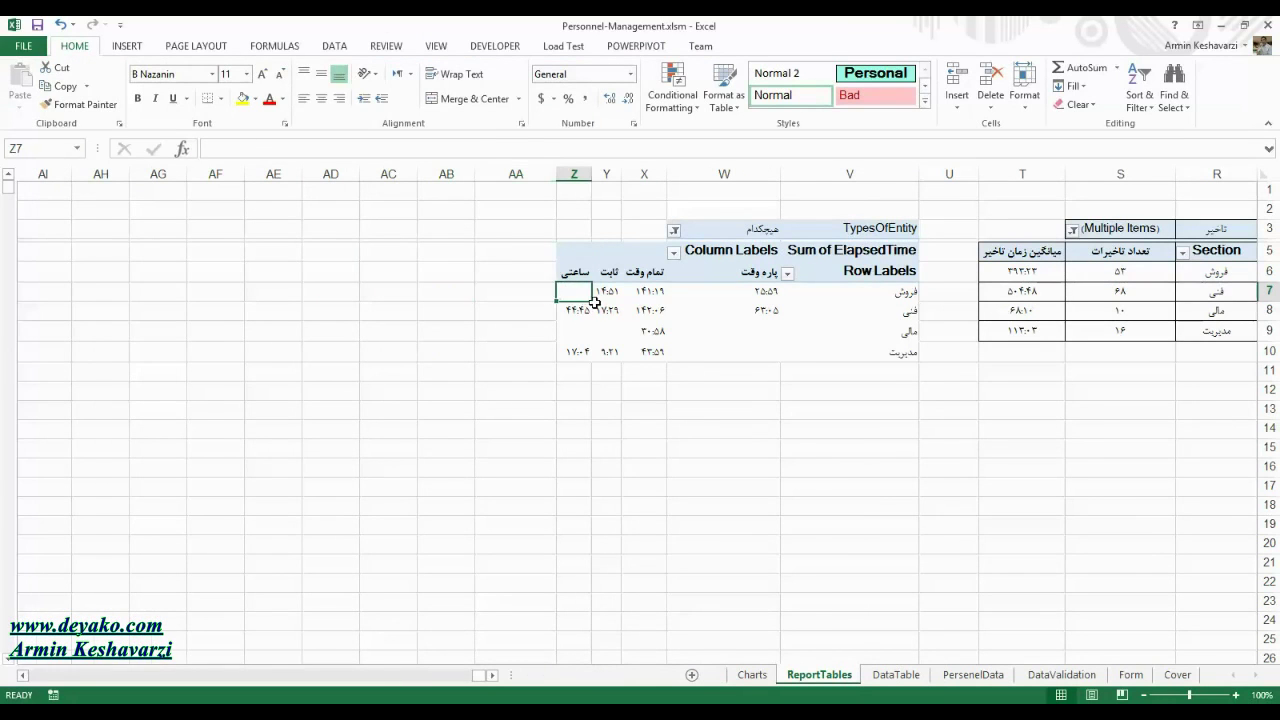
drag(697, 292, 382, 289)
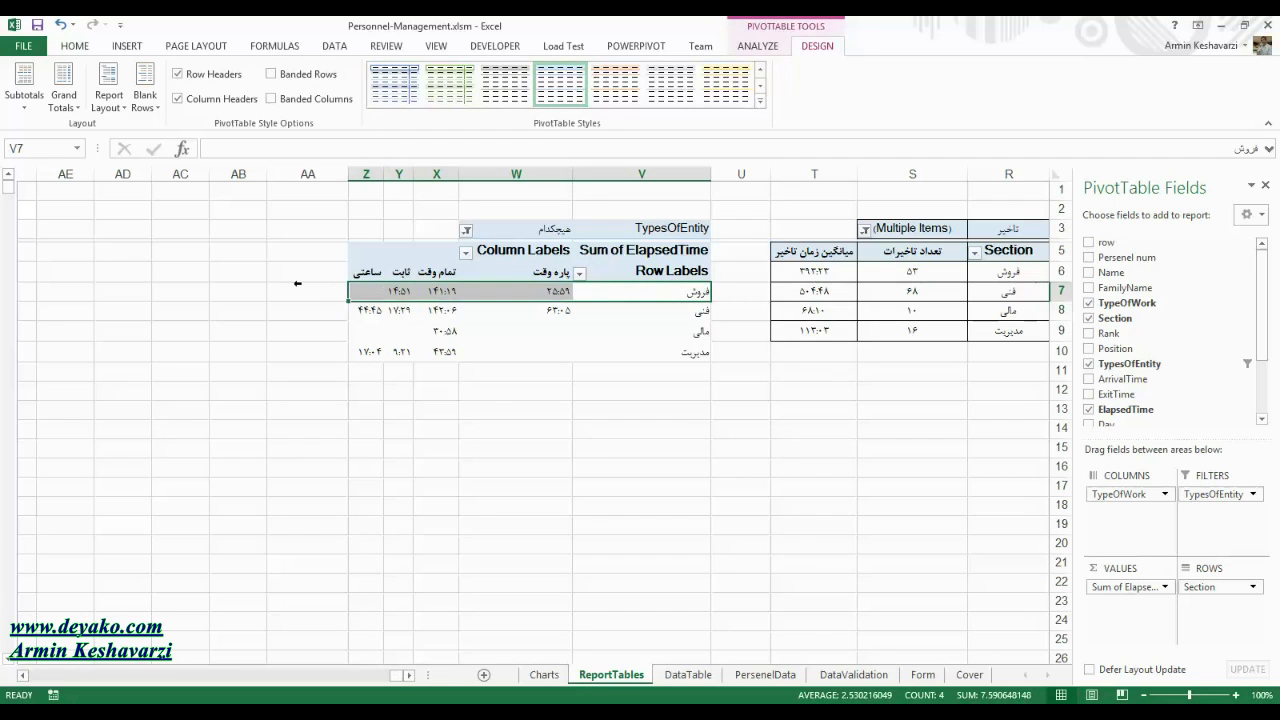
click(110, 100)
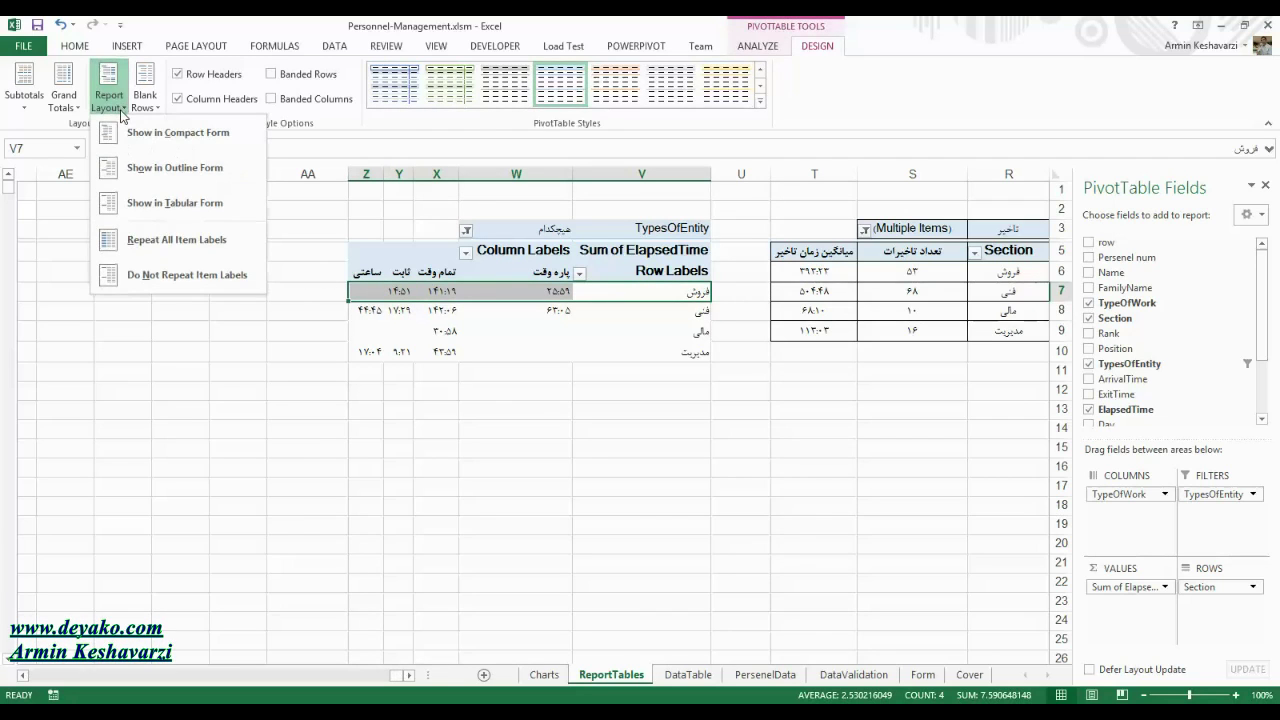
click(63, 100)
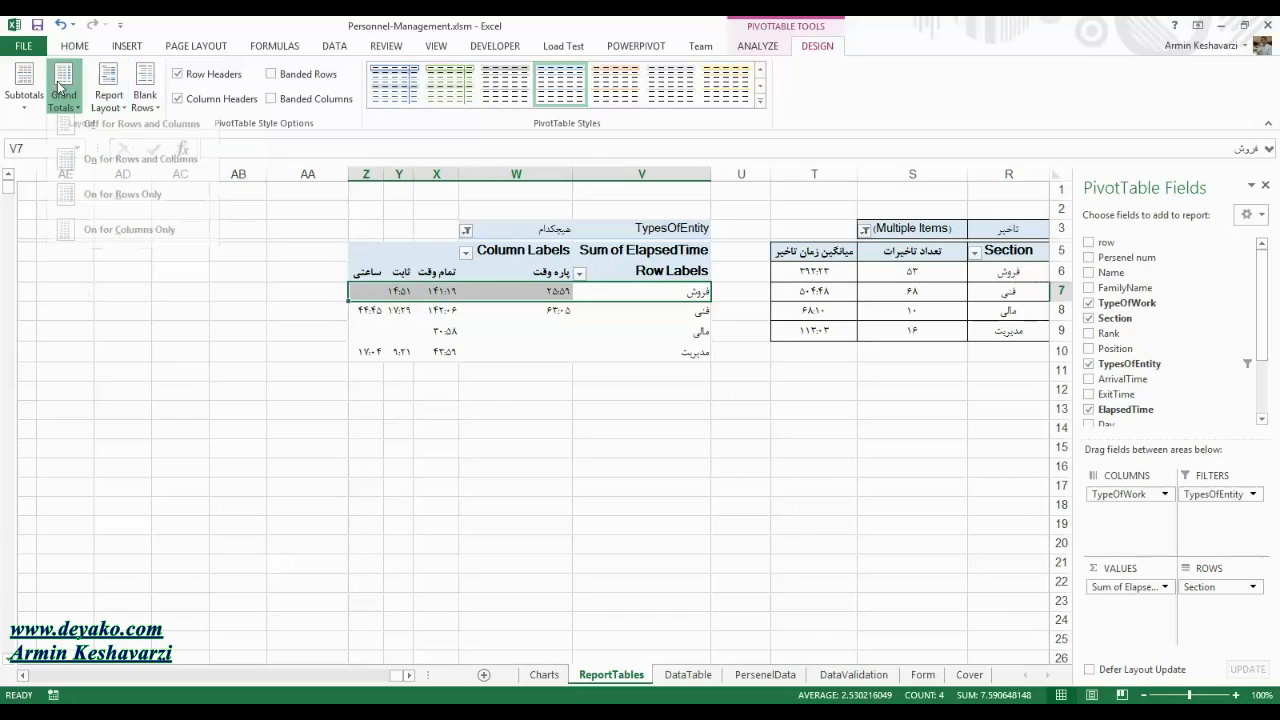
click(79, 180)
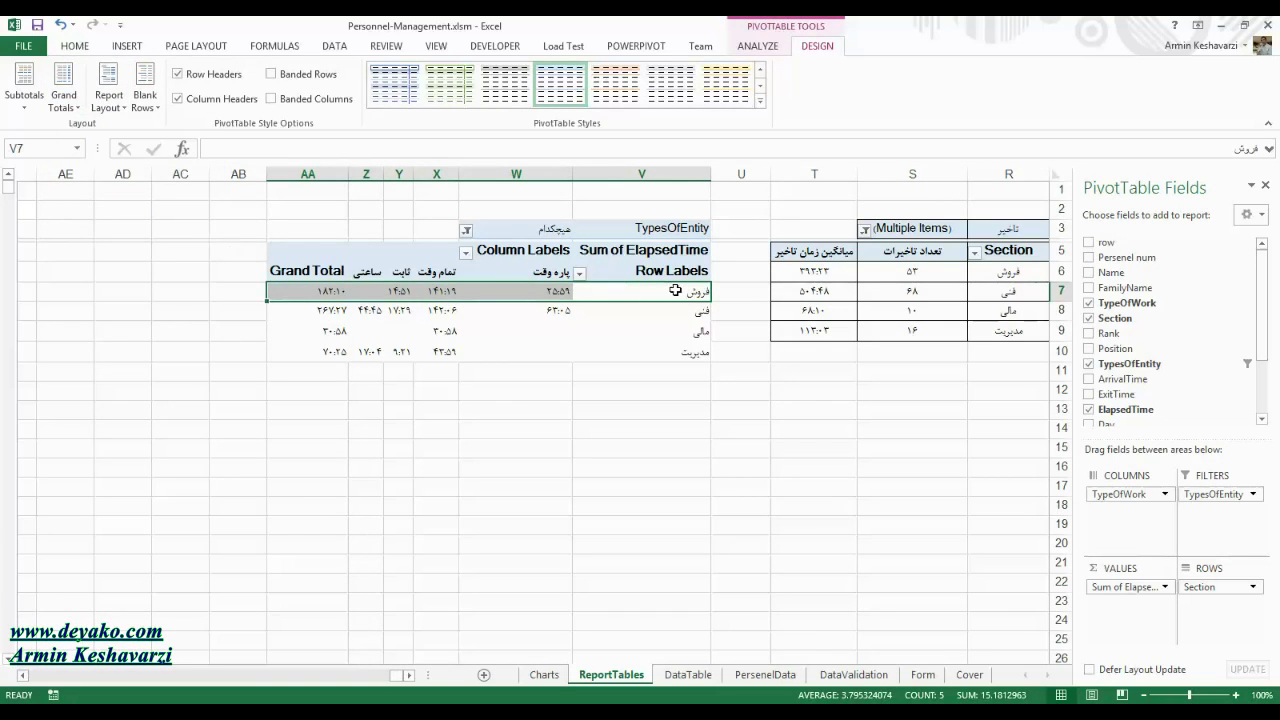
click(60, 86)
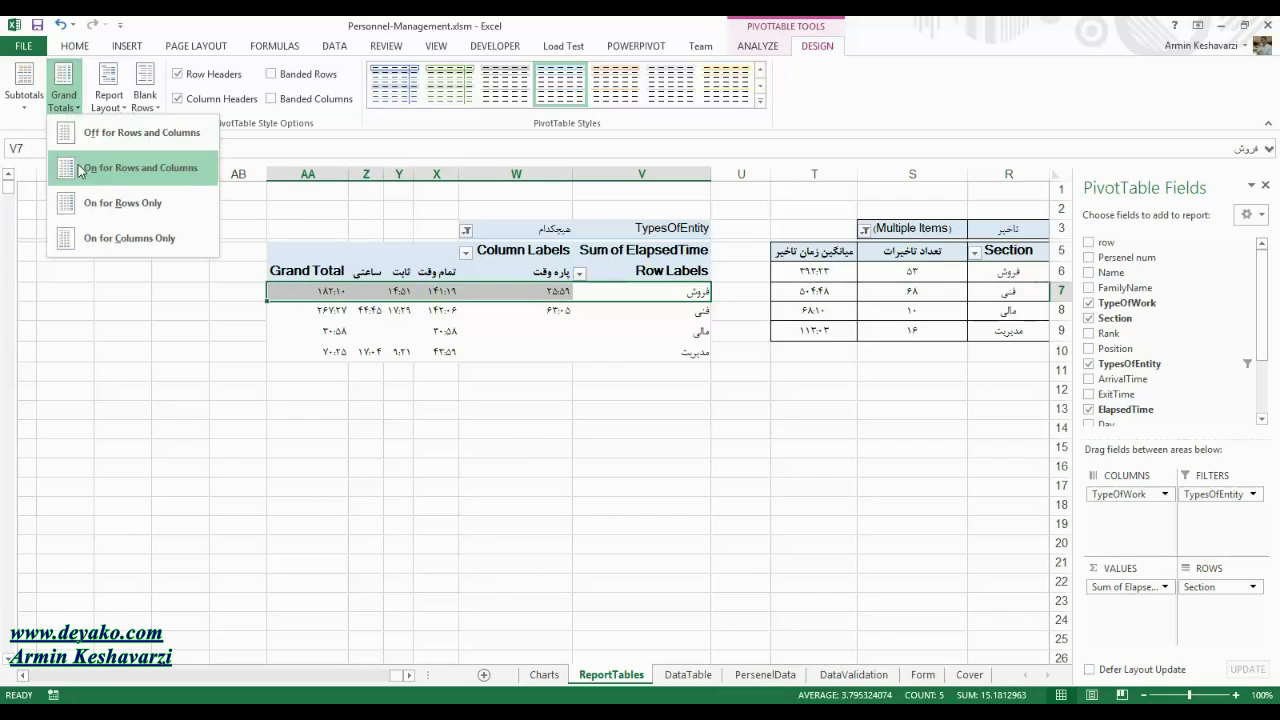
click(145, 237)
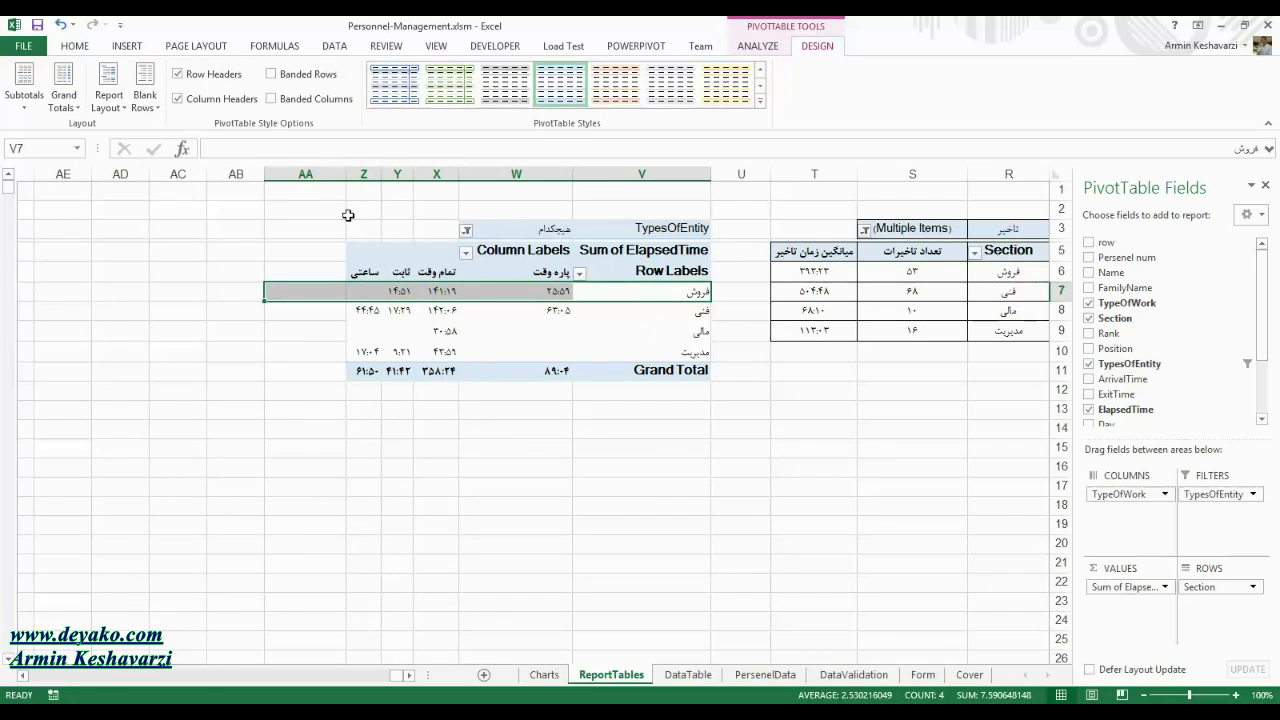
click(109, 95)
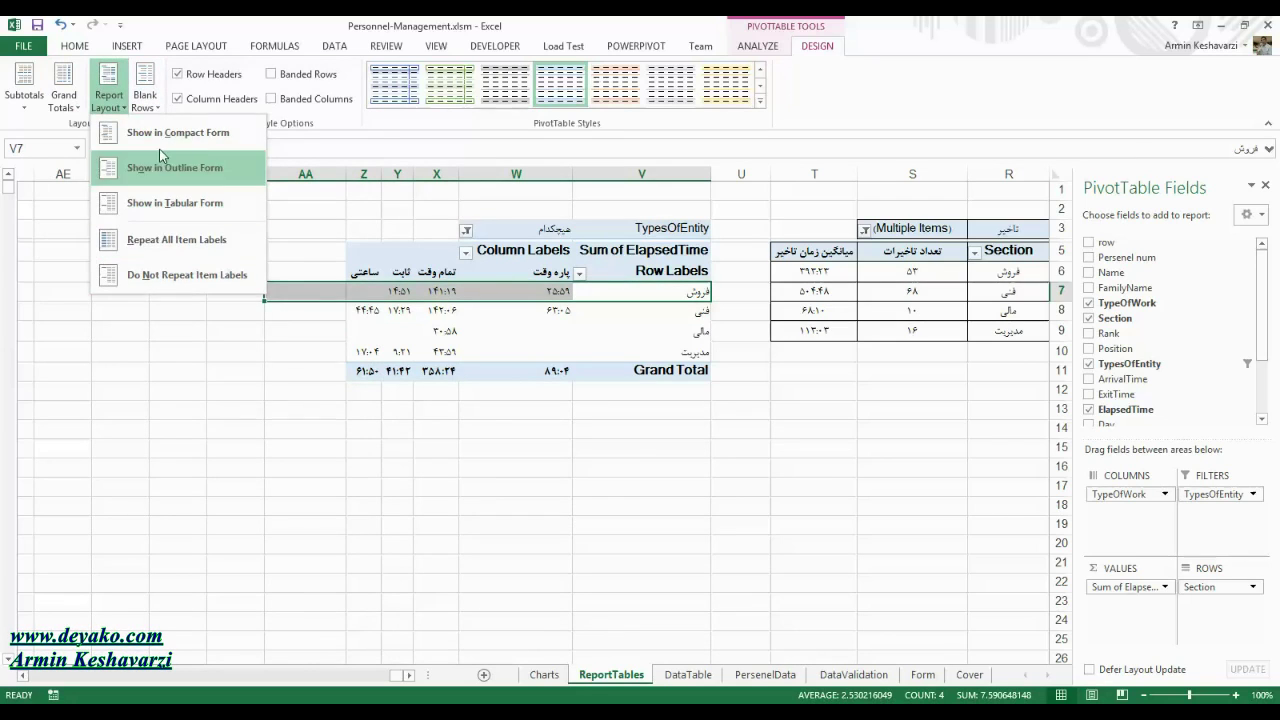
click(63, 90)
click(63, 90)
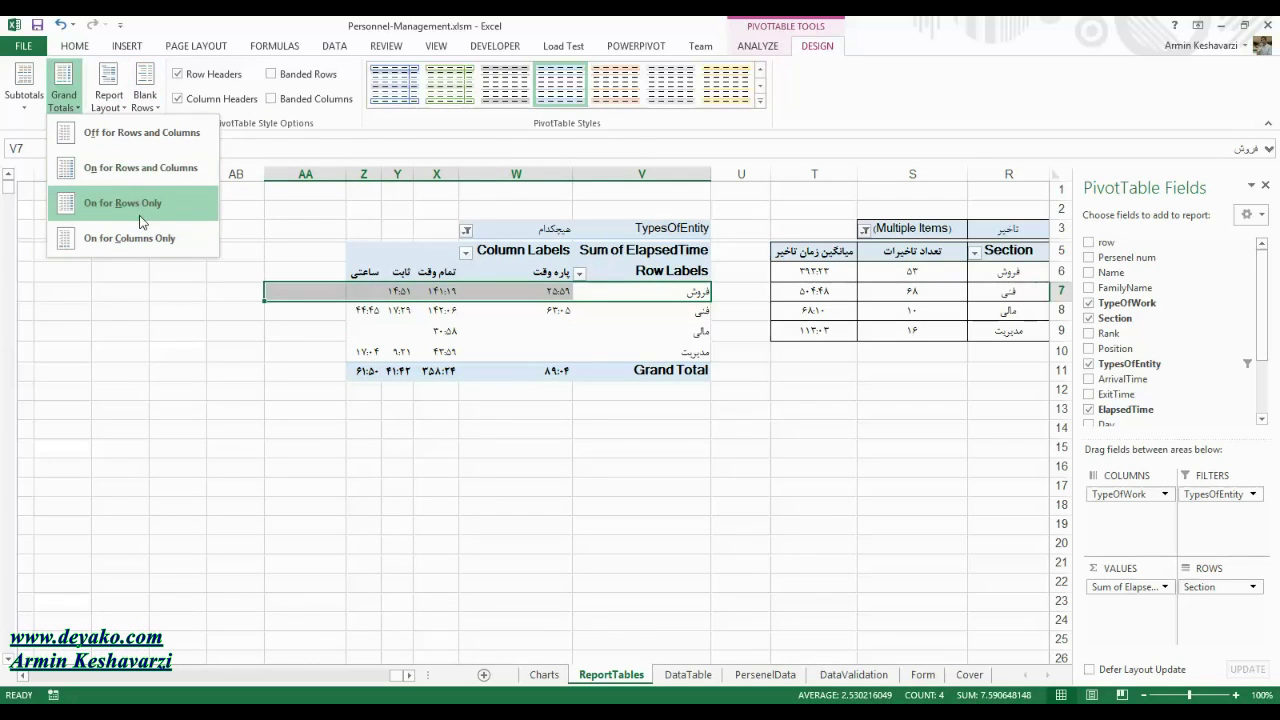
click(165, 168)
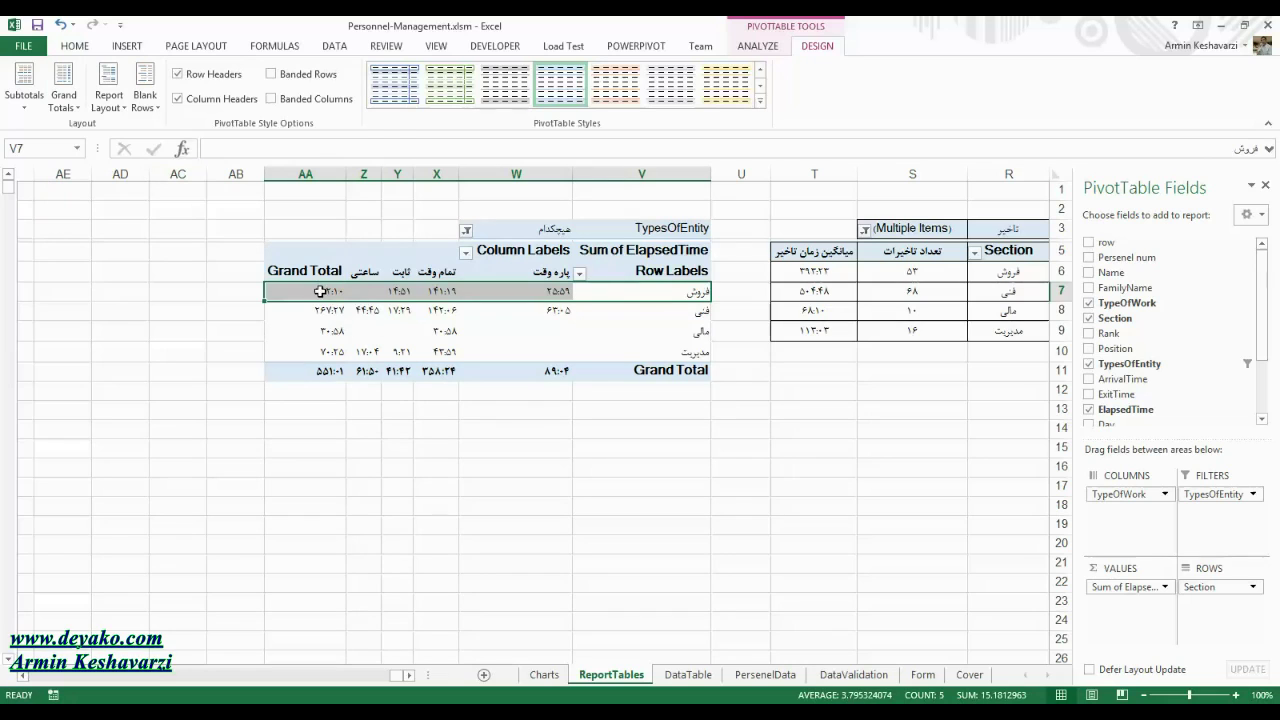
drag(320, 290, 320, 371)
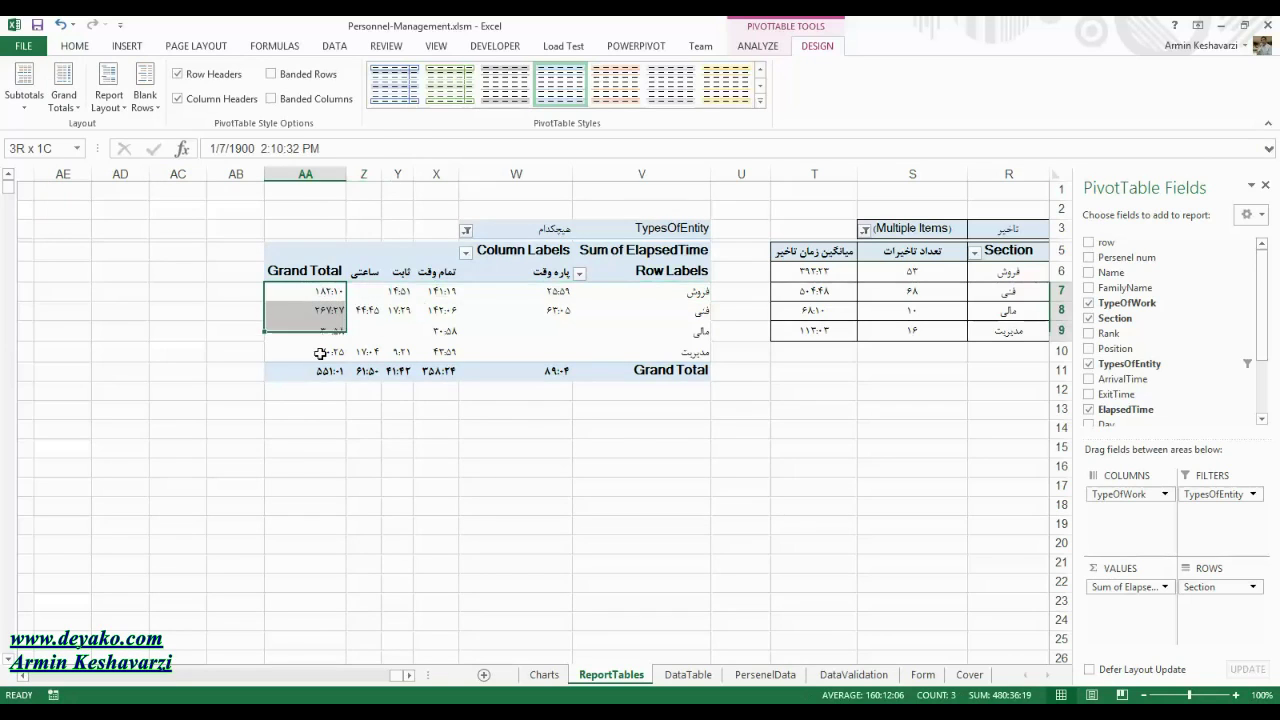
click(612, 370)
click(304, 313)
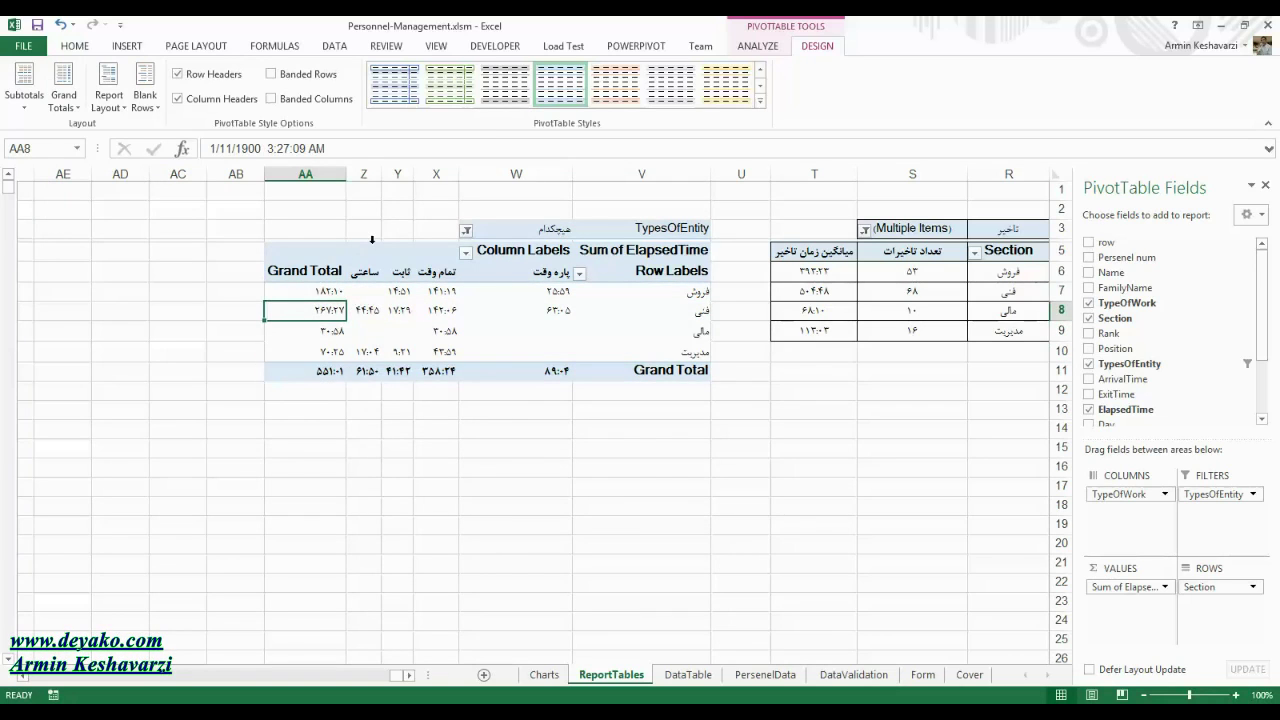
click(108, 100)
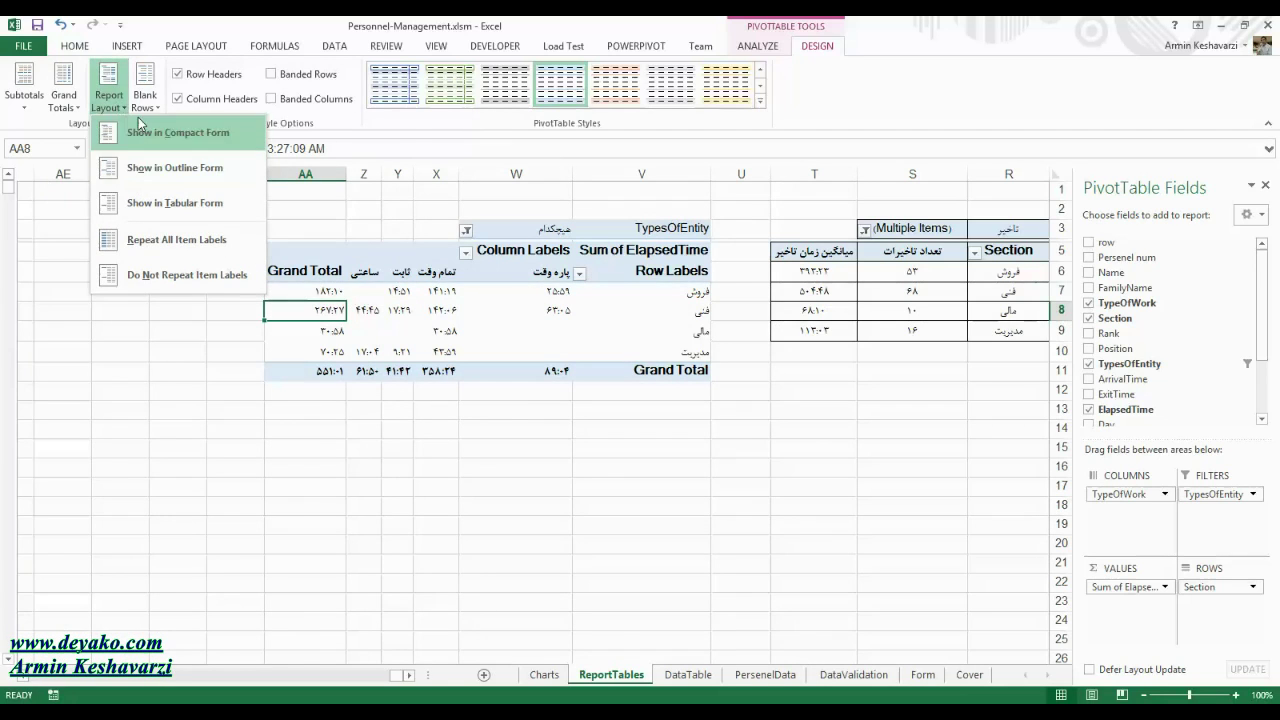
click(60, 110)
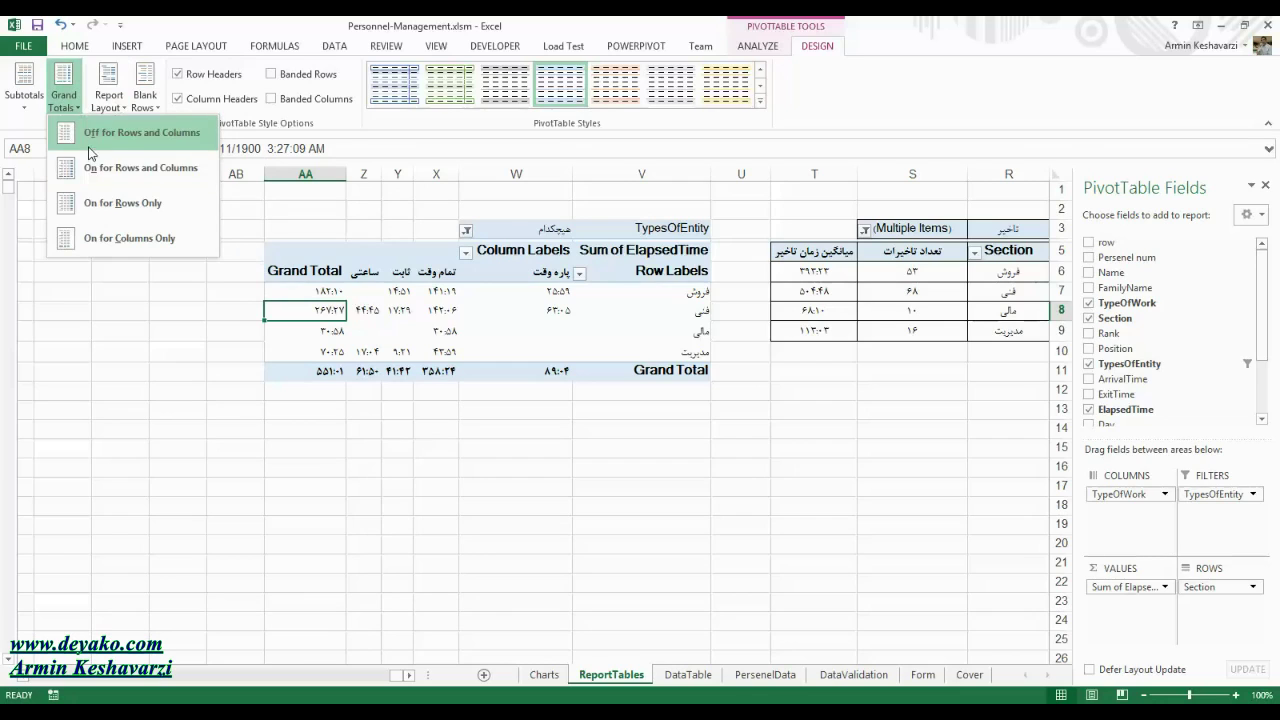
click(110, 132)
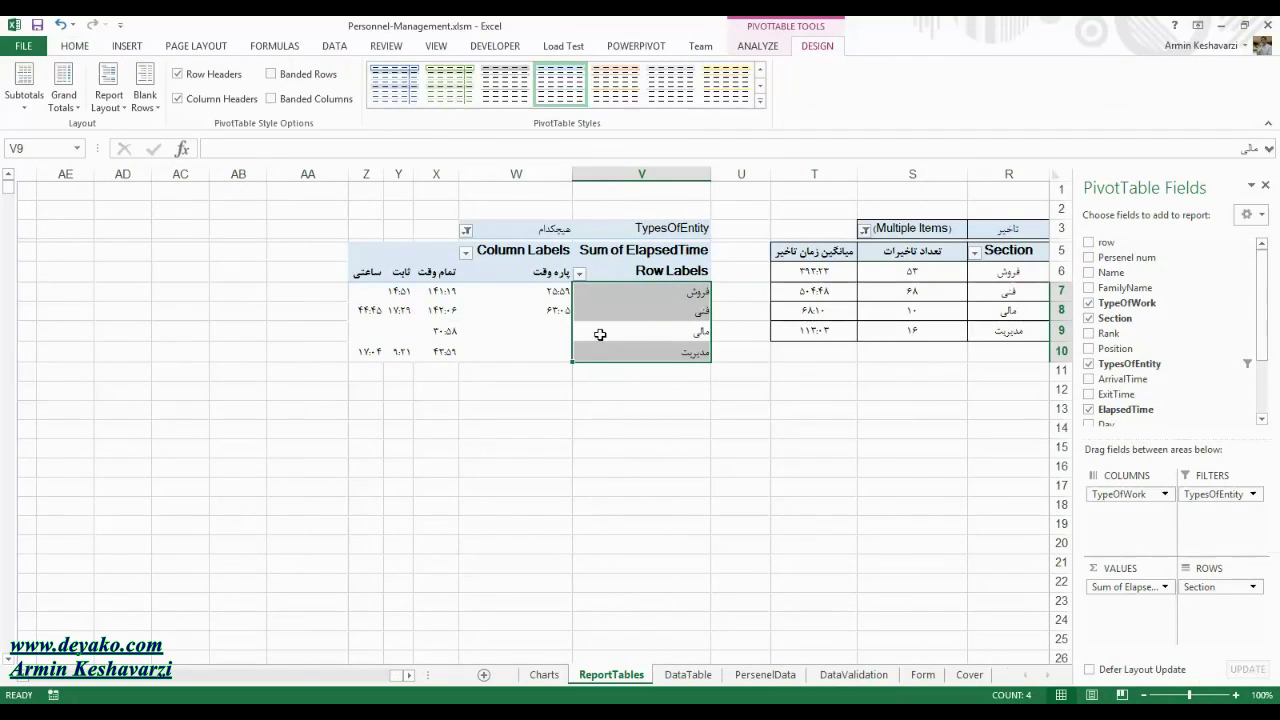
click(569, 279)
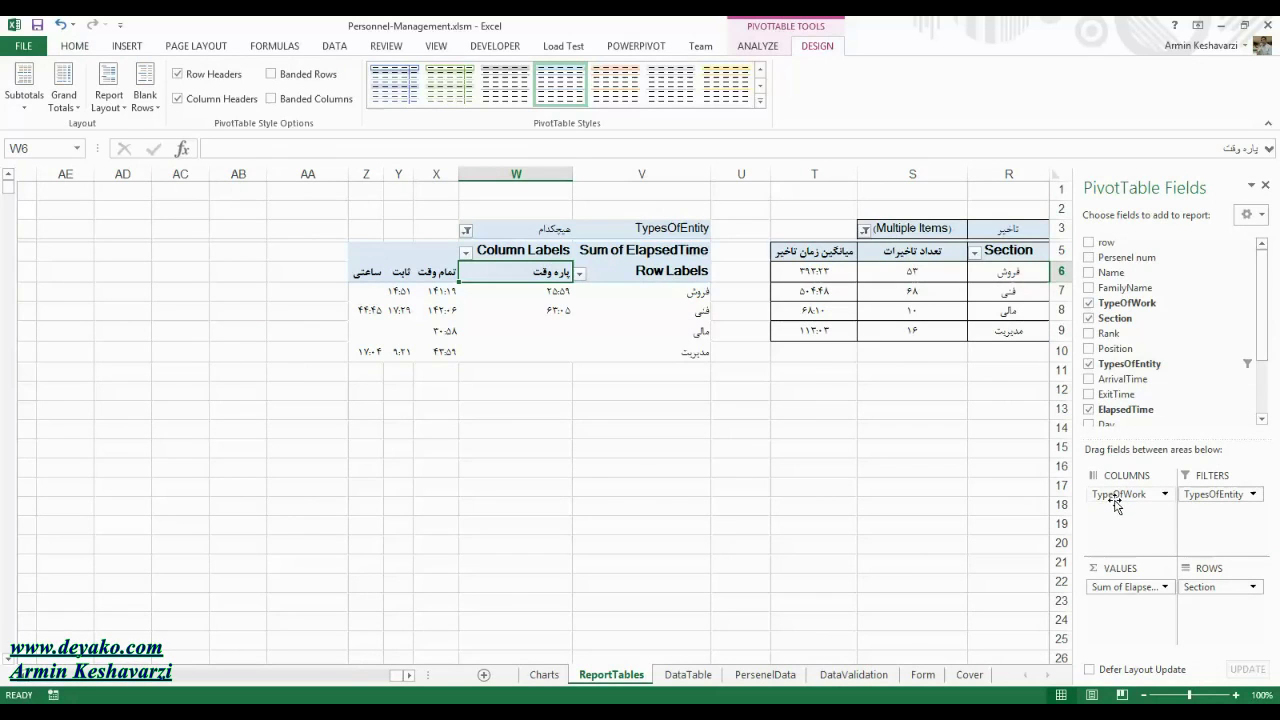
drag(1120, 494, 950, 492)
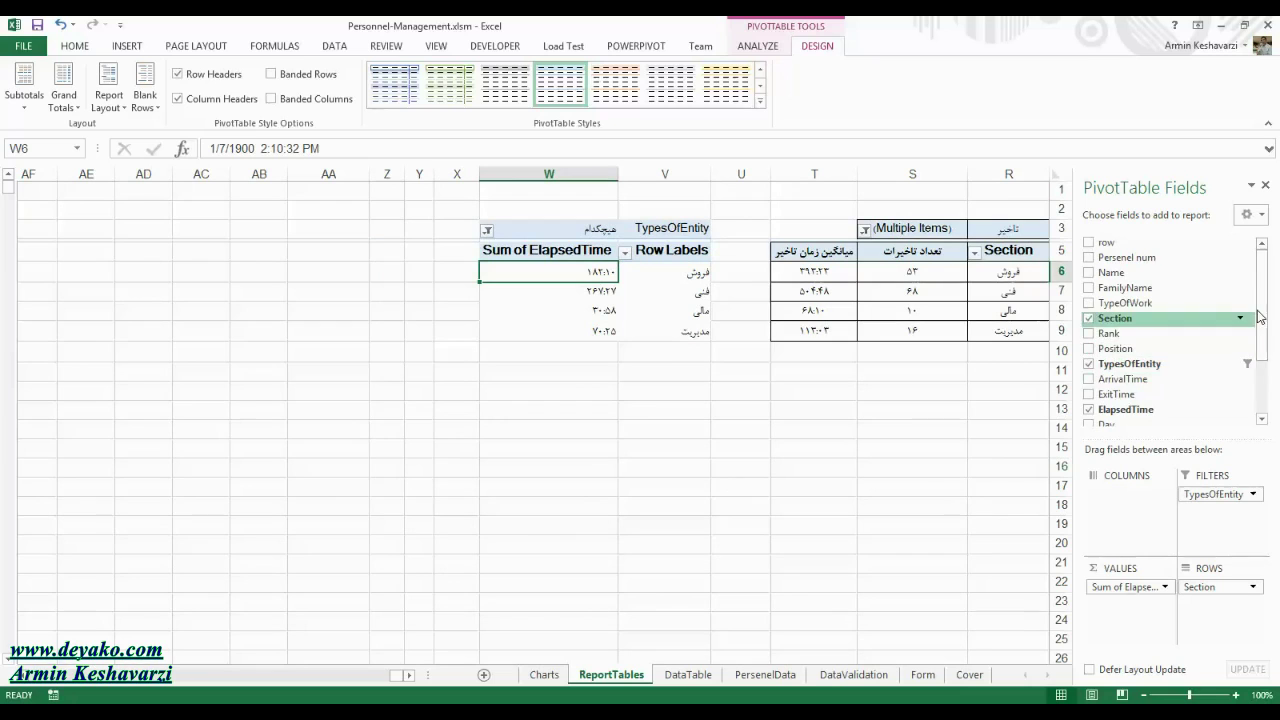
mouse_move(1261, 296)
mouse_down()
mouse_move(1260, 336)
mouse_move(1276, 282)
mouse_up()
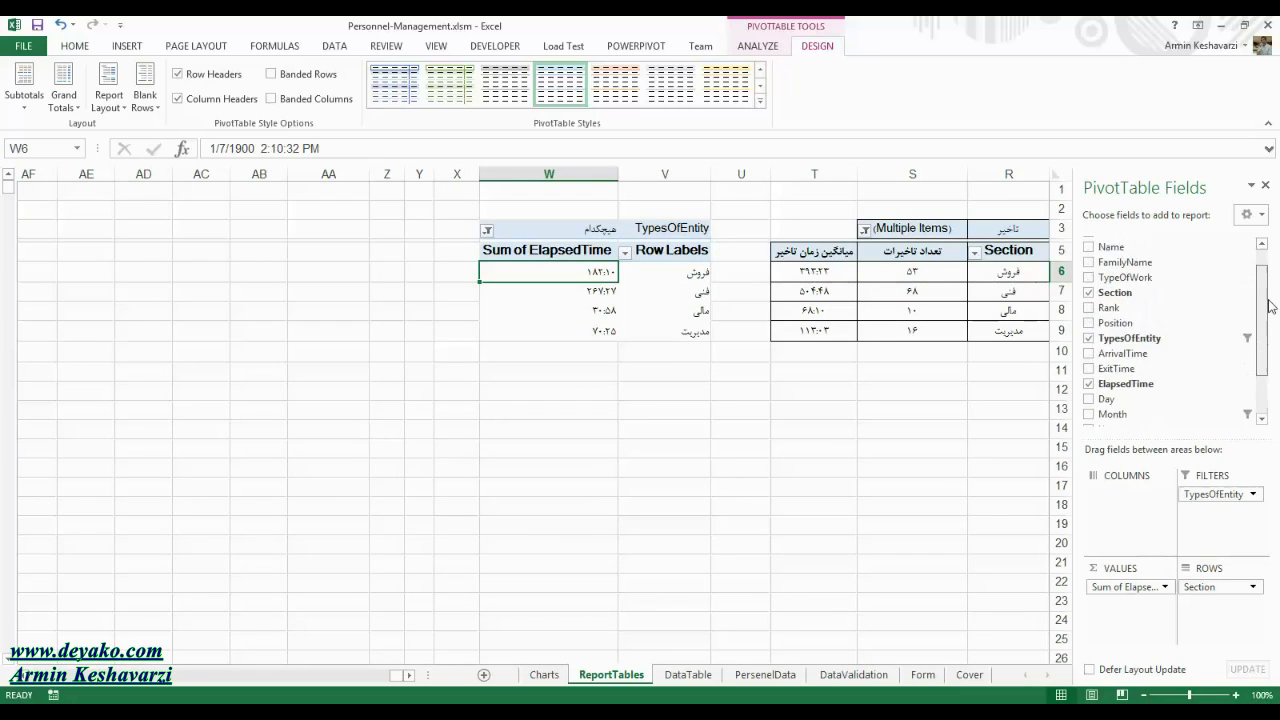
drag(1125, 303, 1145, 525)
mouse_move(440, 266)
mouse_down()
mouse_move(364, 267)
mouse_move(370, 276)
mouse_up()
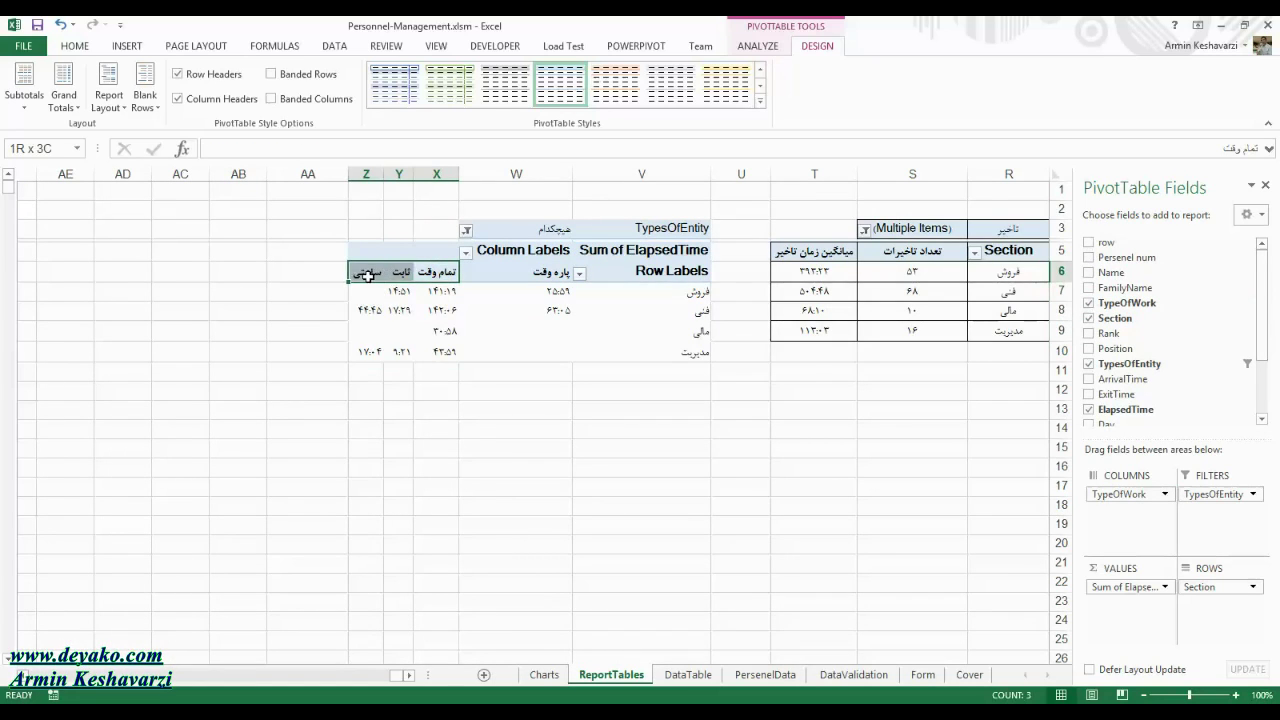
drag(368, 276, 437, 300)
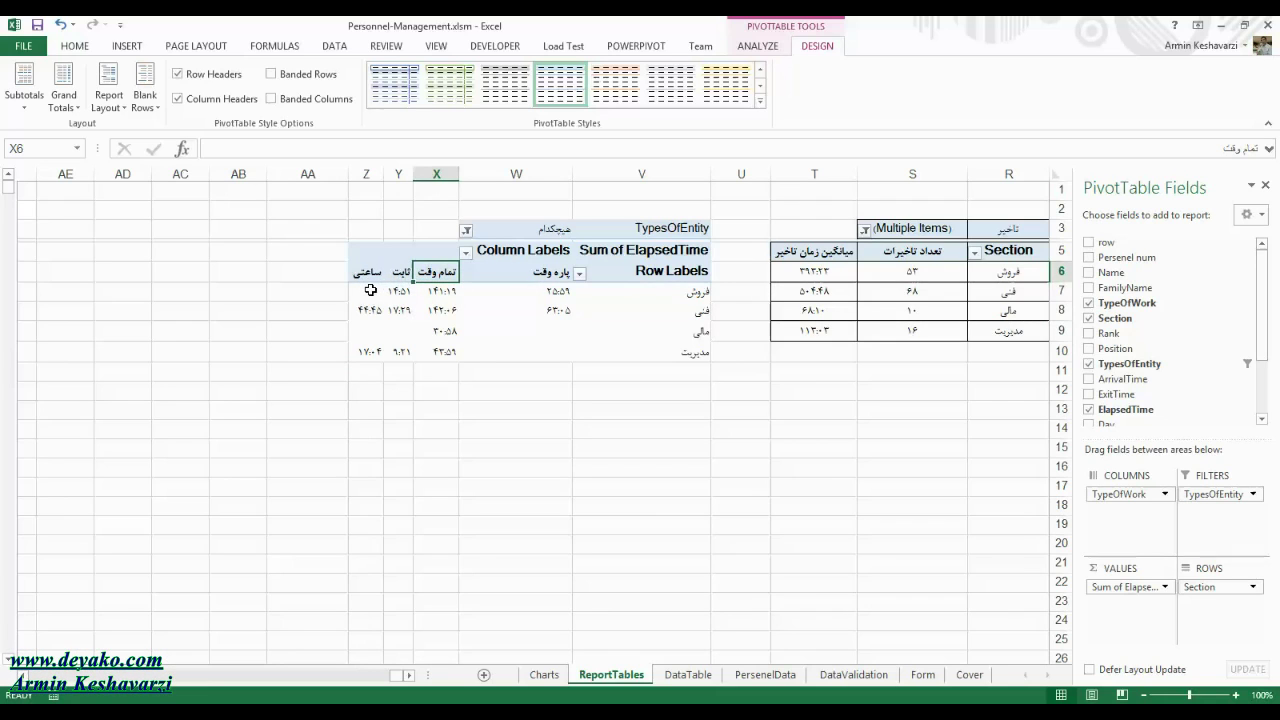
drag(438, 278, 366, 272)
click(686, 292)
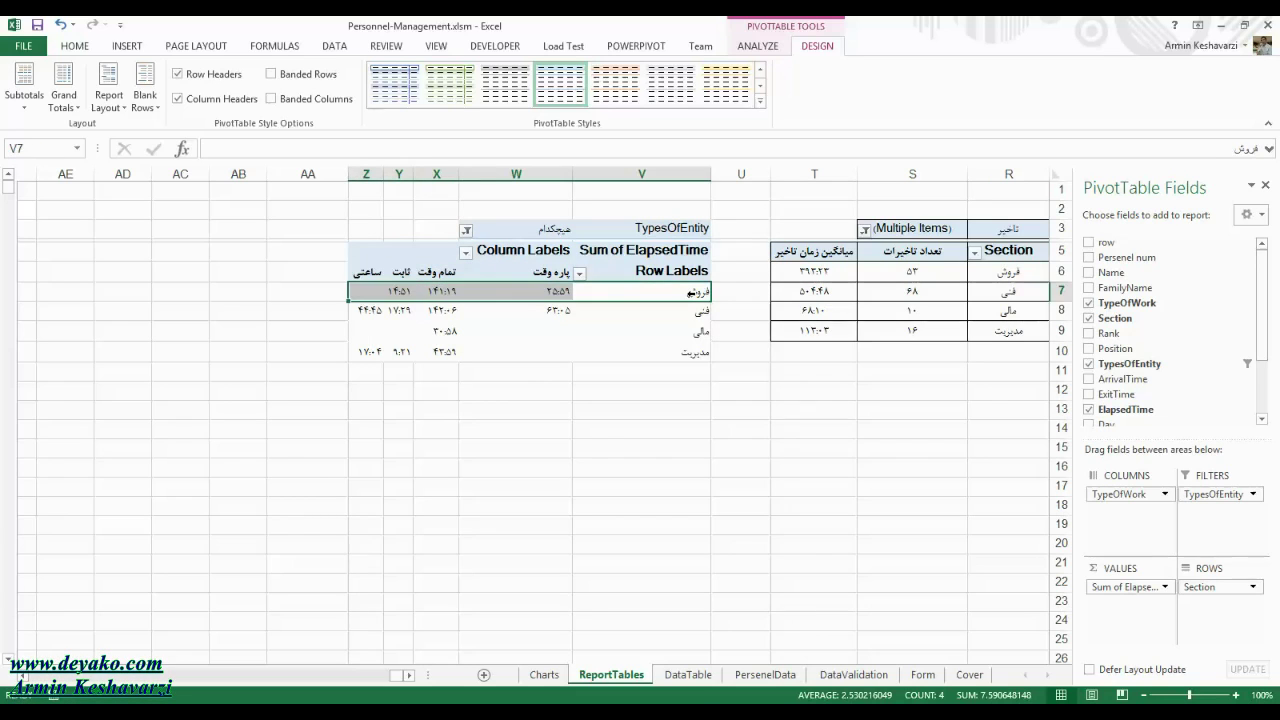
click(557, 277)
click(540, 291)
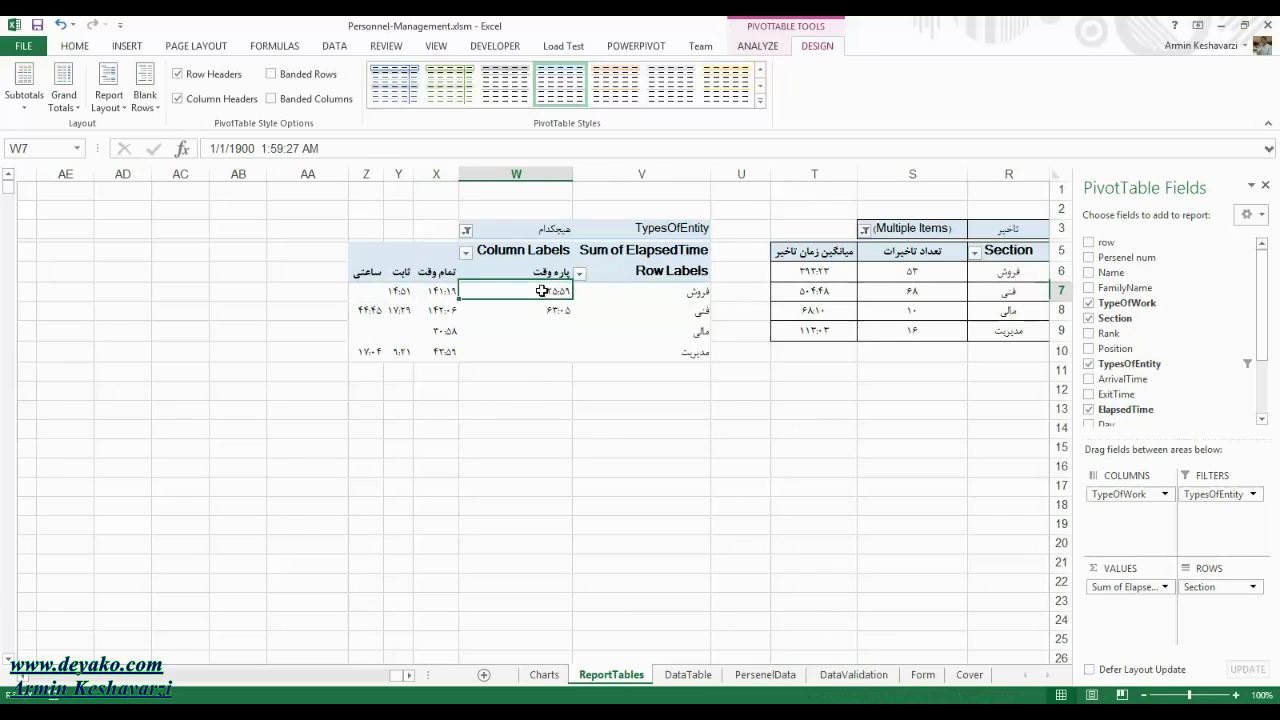
click(436, 276)
click(398, 272)
click(366, 272)
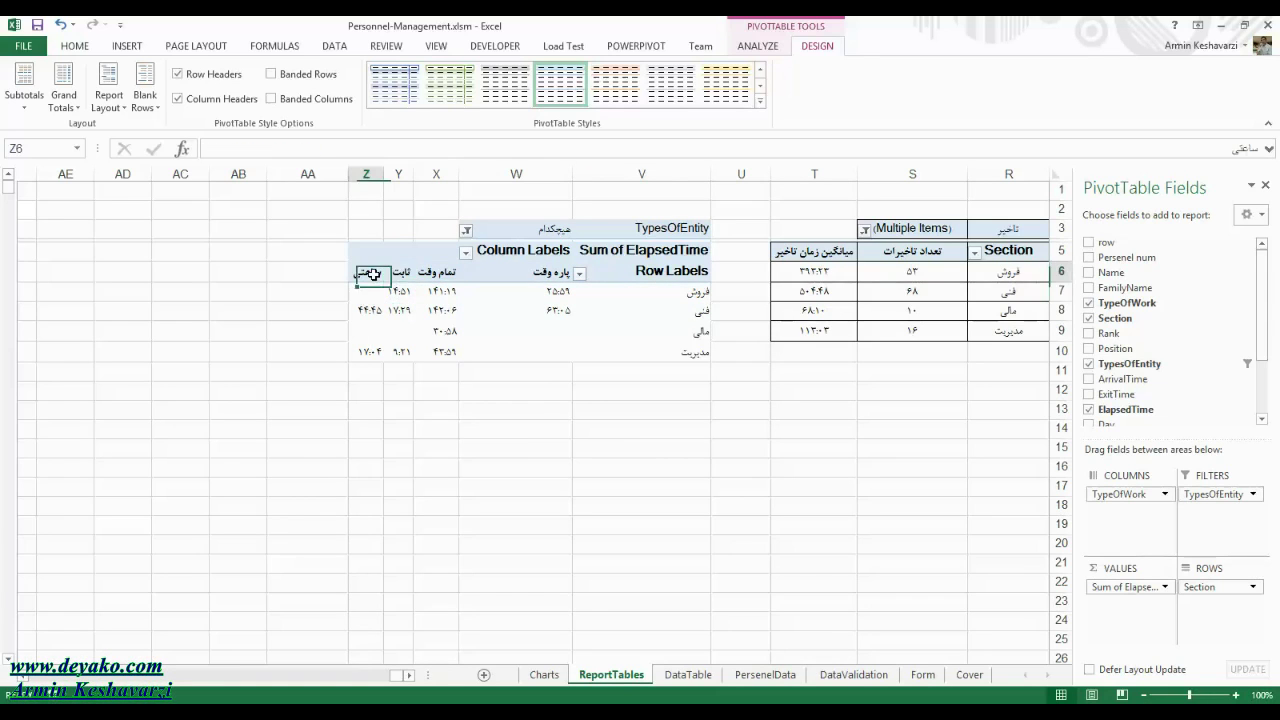
click(468, 250)
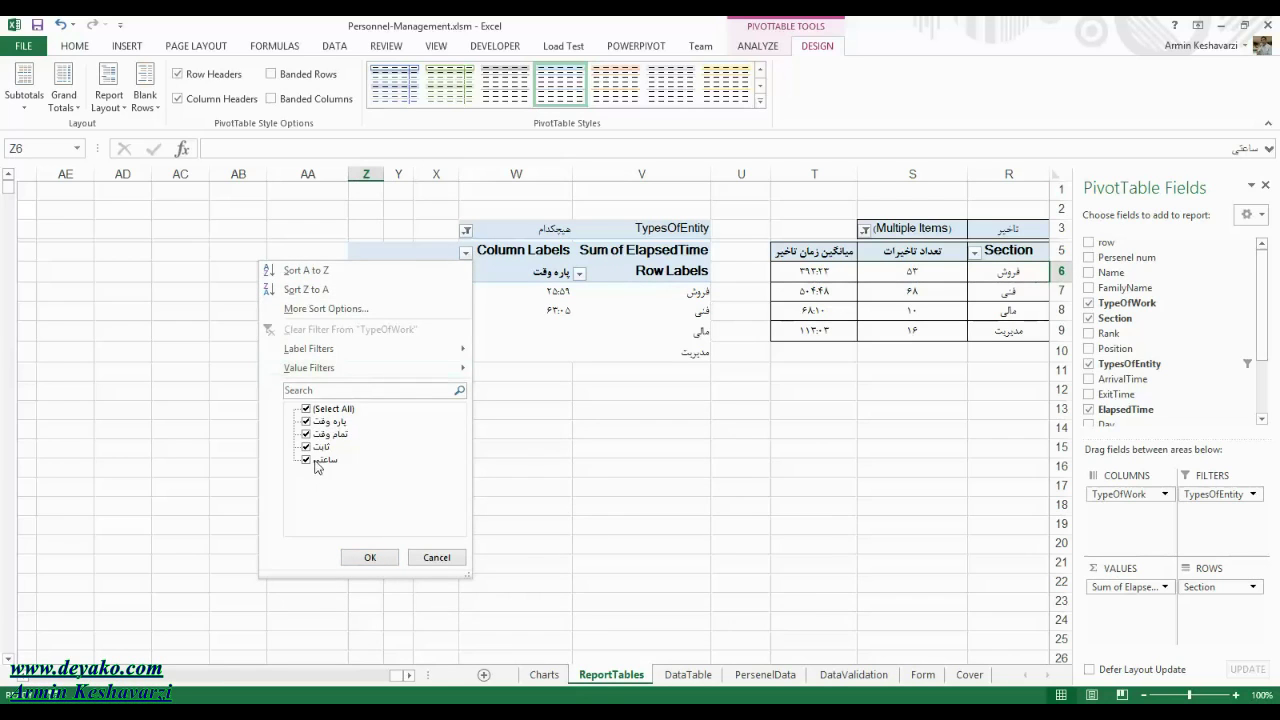
click(312, 422)
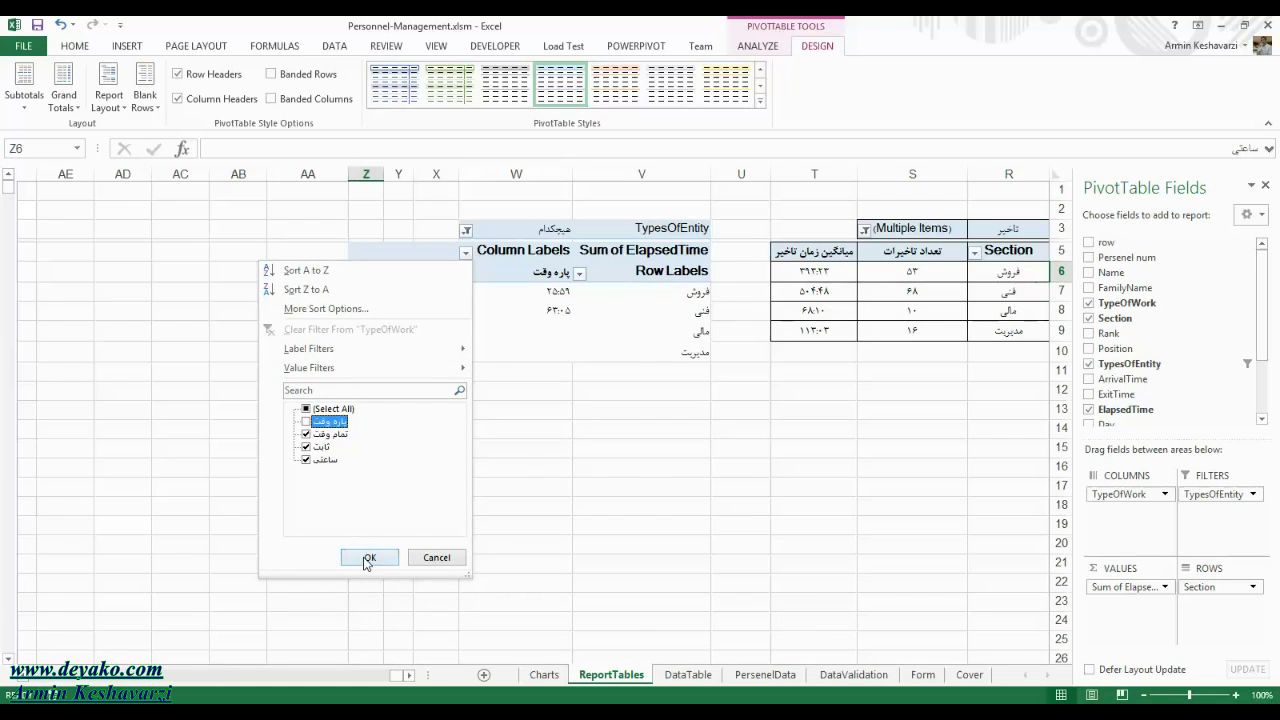
click(367, 558)
click(411, 330)
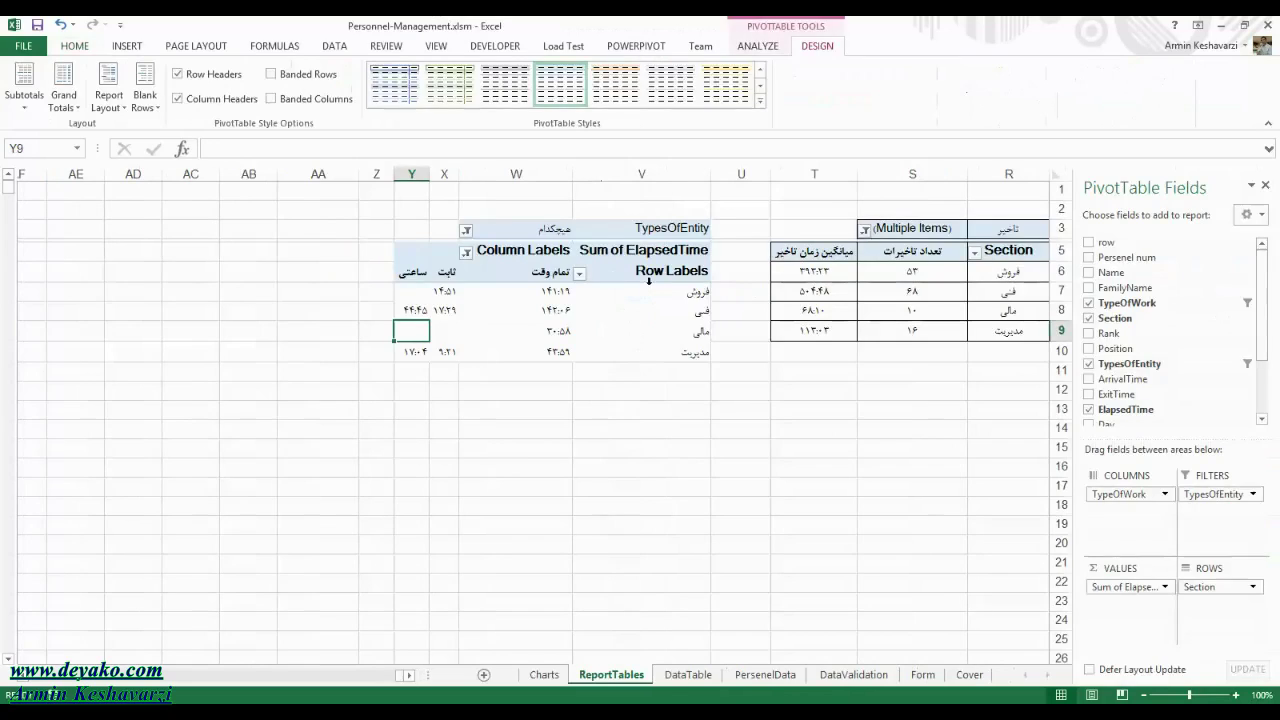
click(466, 252)
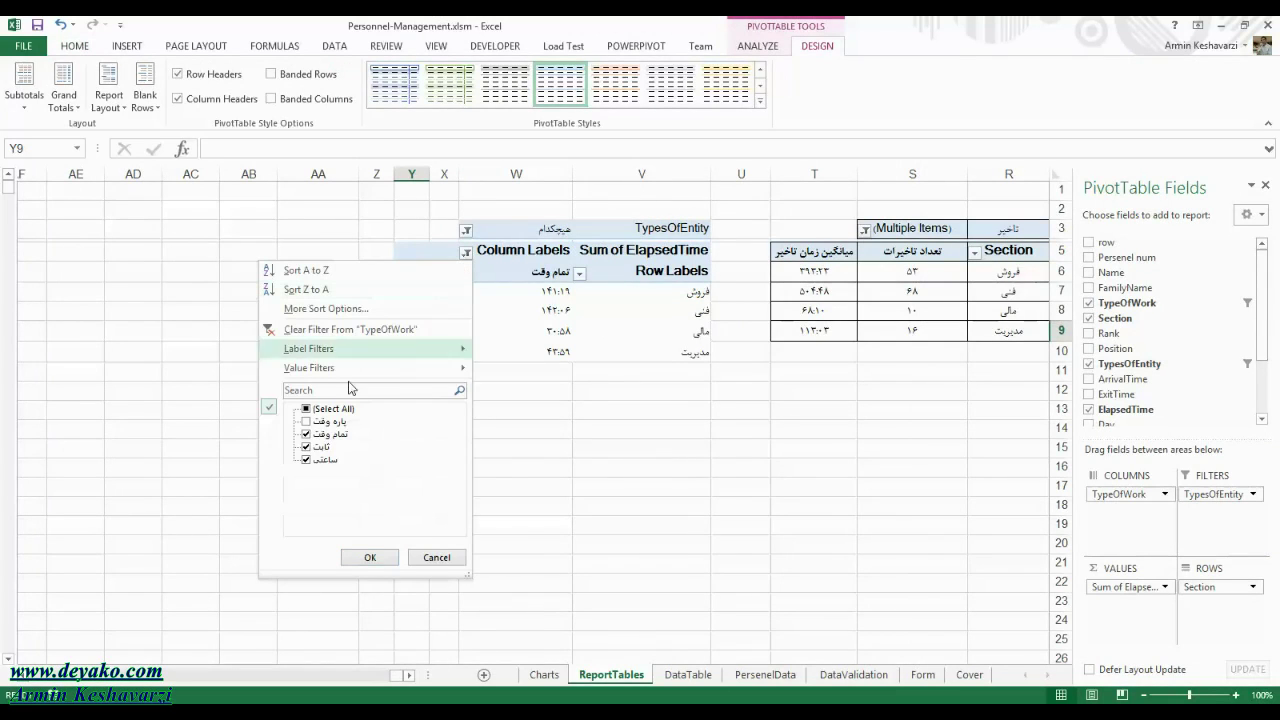
click(306, 421)
click(369, 557)
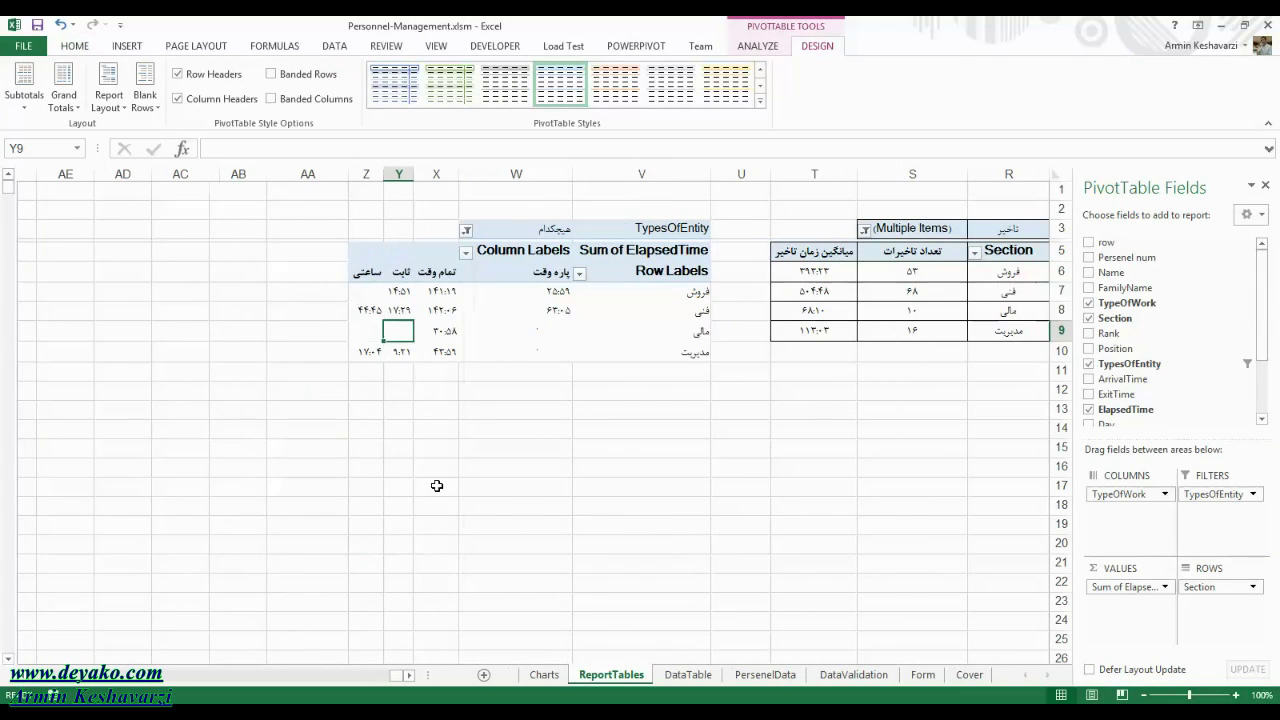
click(537, 251)
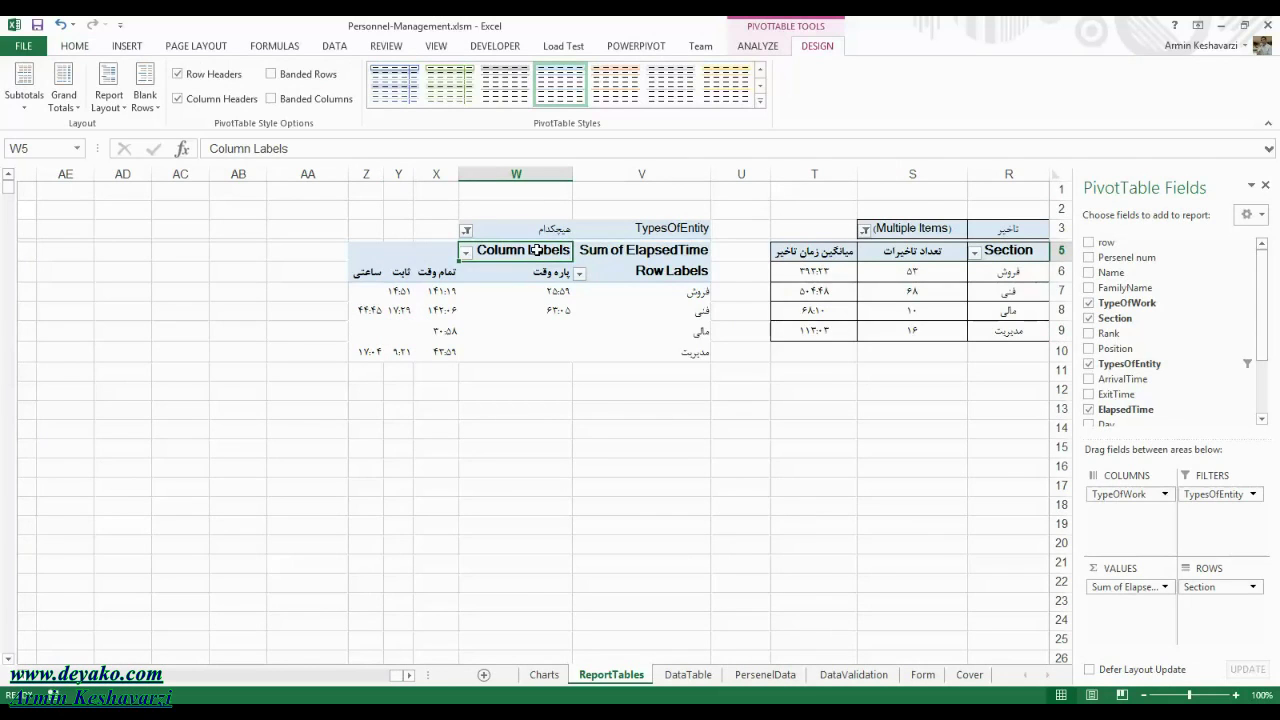
Rename the elapsed-time pivot's column heading to 'نوع کار' and check its filter list.
text(k,)
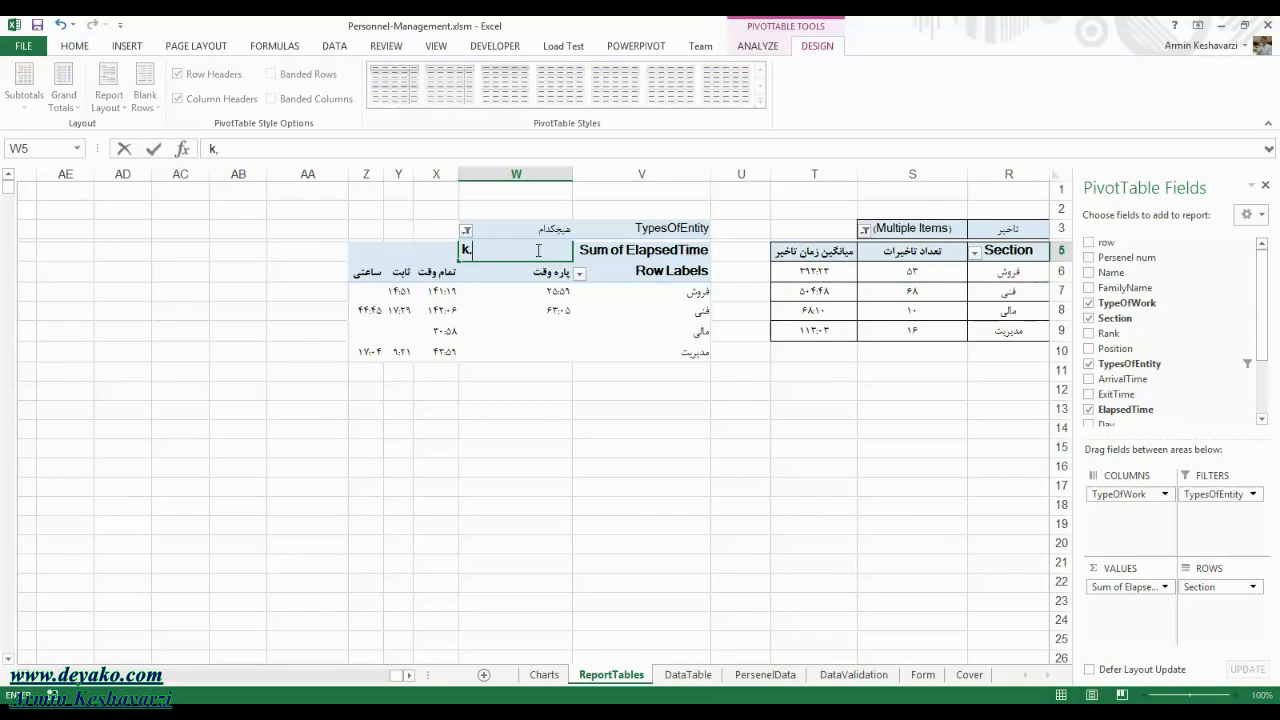
text(نوع کار)
click(620, 311)
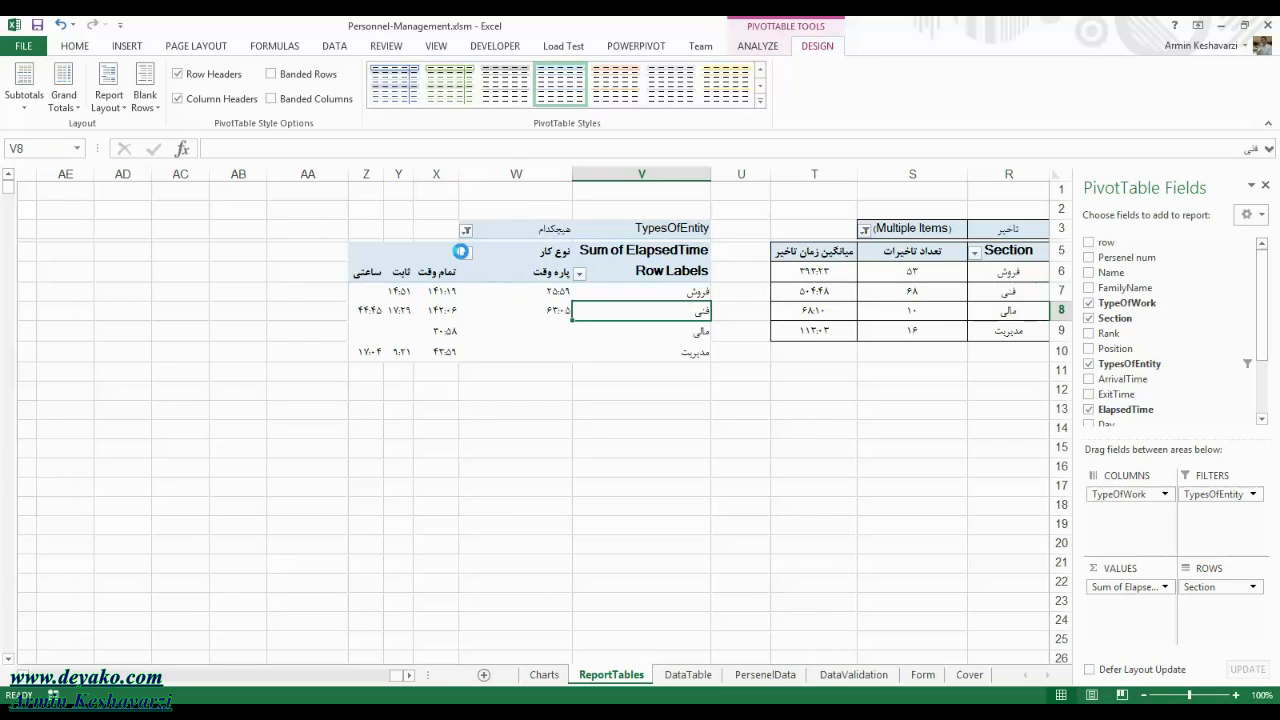
click(463, 252)
click(512, 366)
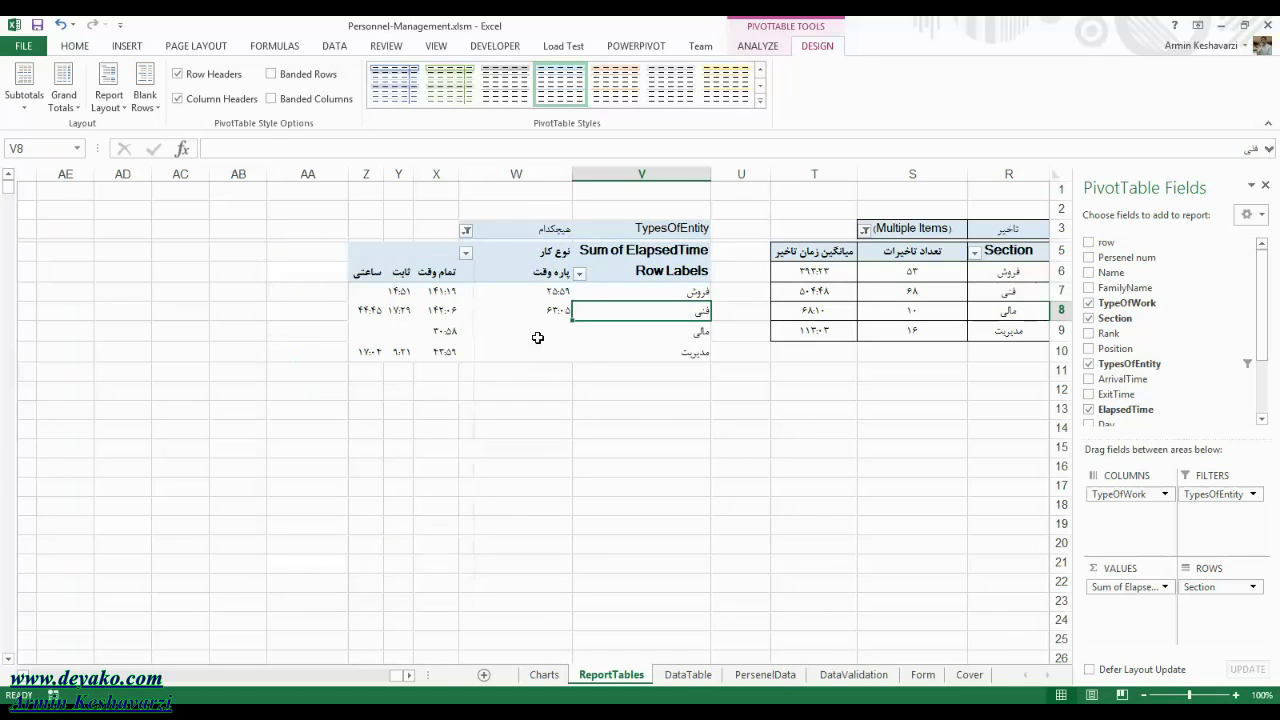
Check a section's delay count in S8 and scroll right to show columns D–O.
click(900, 308)
scroll(900, 308, right, 2)
scroll(900, 308, right, 2)
scroll(900, 308, right, 2)
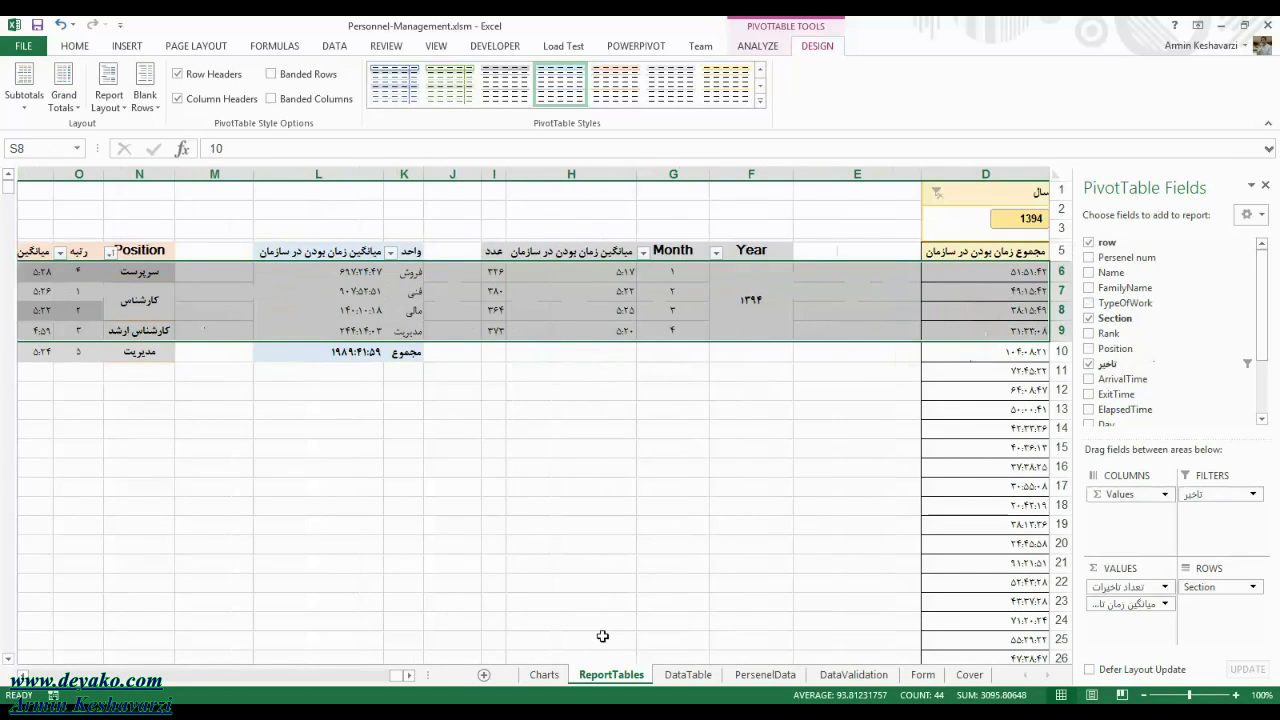
click(544, 674)
drag(8, 300, 2, 214)
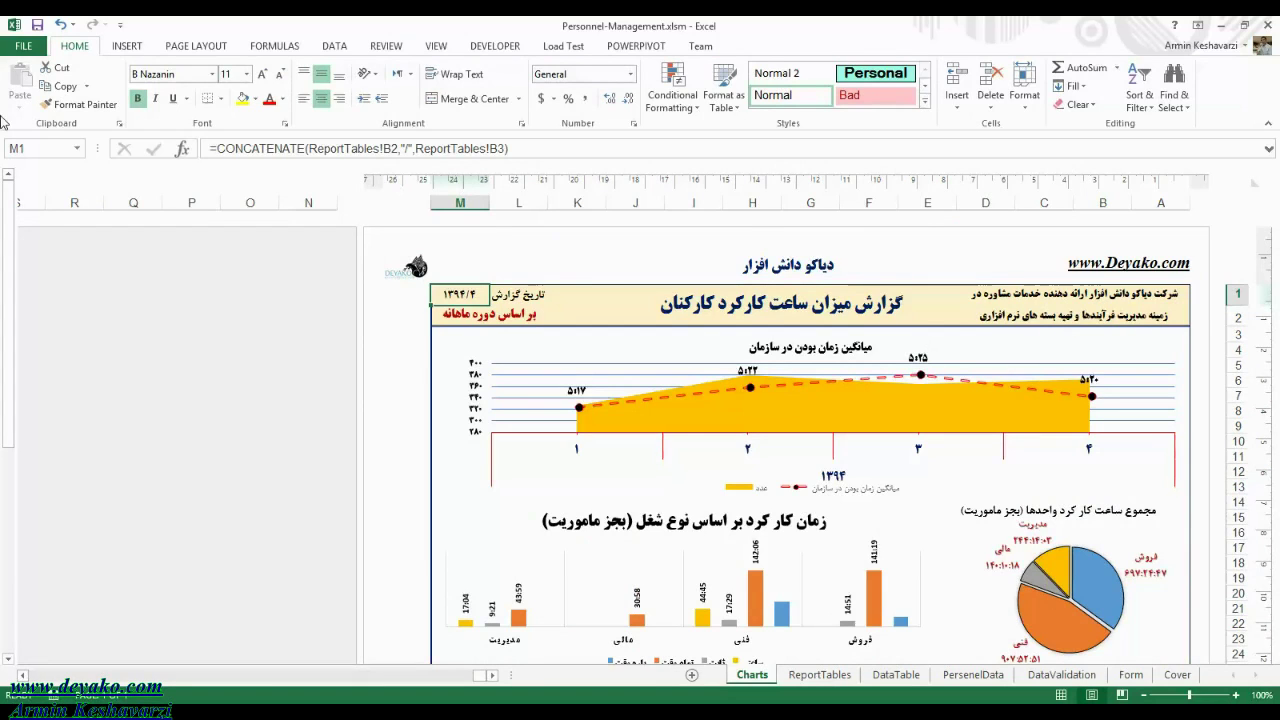
drag(5, 182, 8, 250)
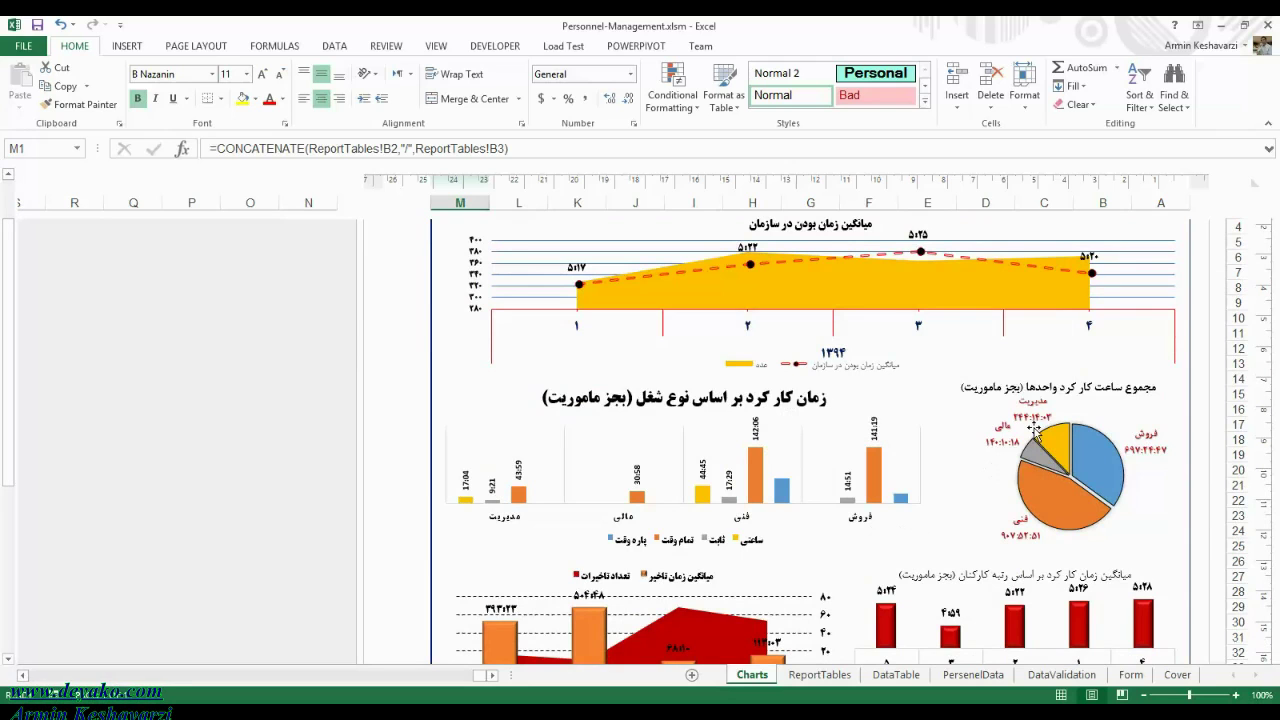
click(805, 675)
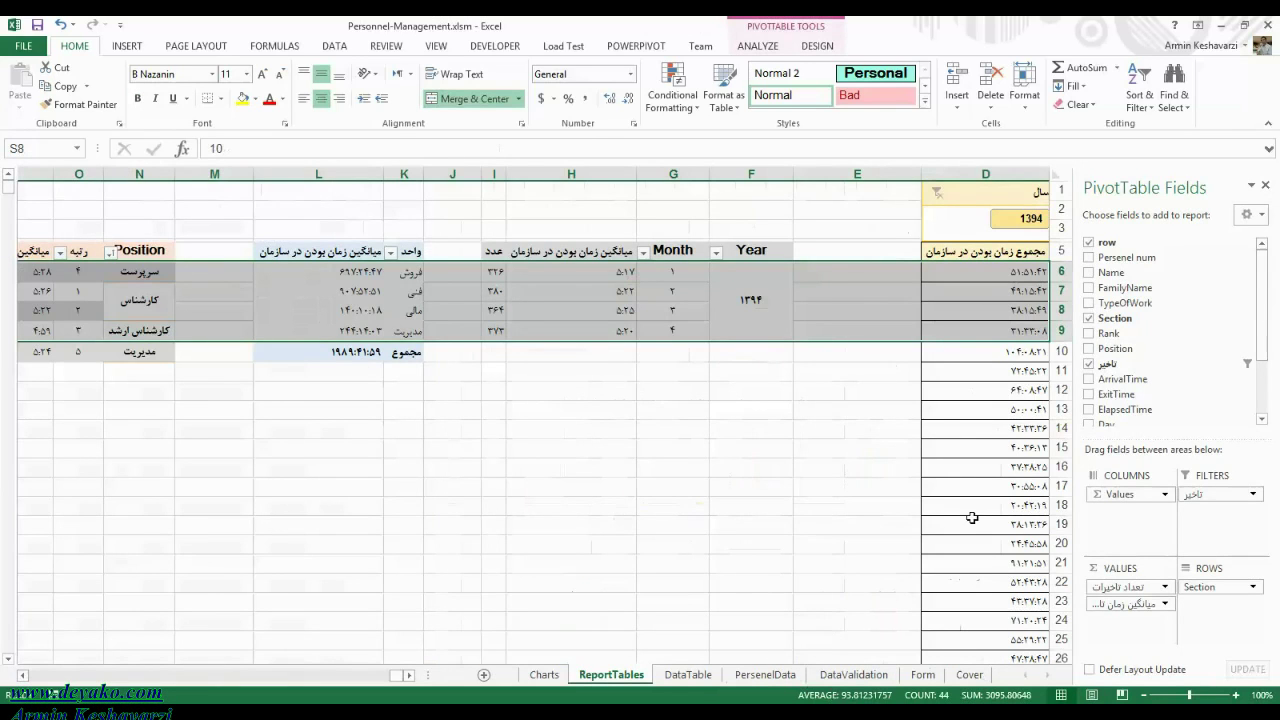
scroll(971, 517, left, 3)
Inspect the فروش section's family names, then drag the Name field into the pivot's ROWS area.
click(1005, 339)
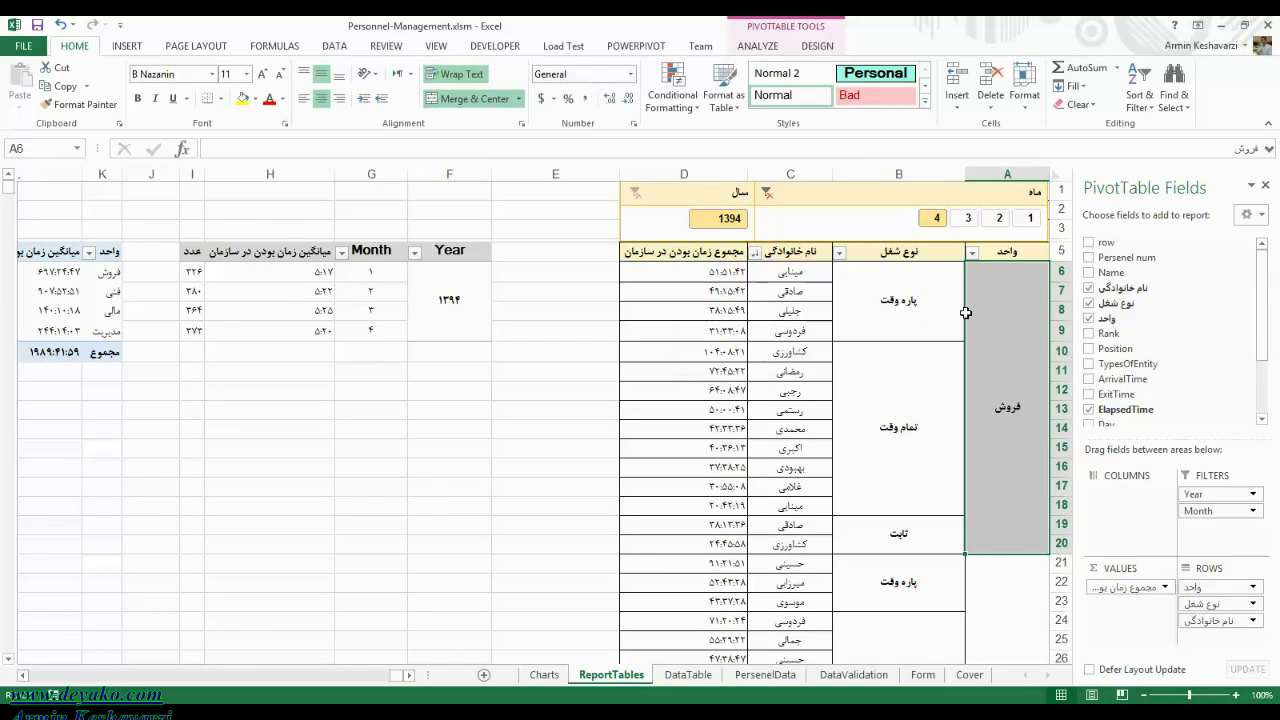
drag(966, 313, 709, 334)
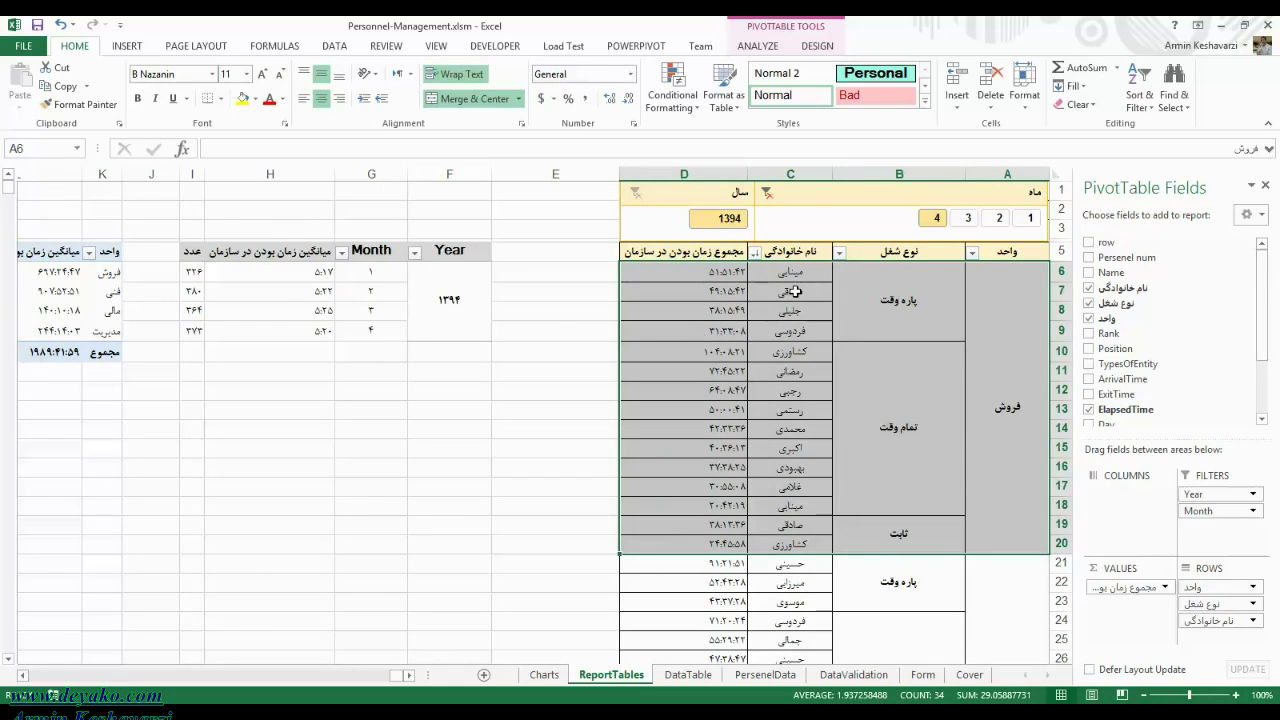
drag(802, 273, 800, 546)
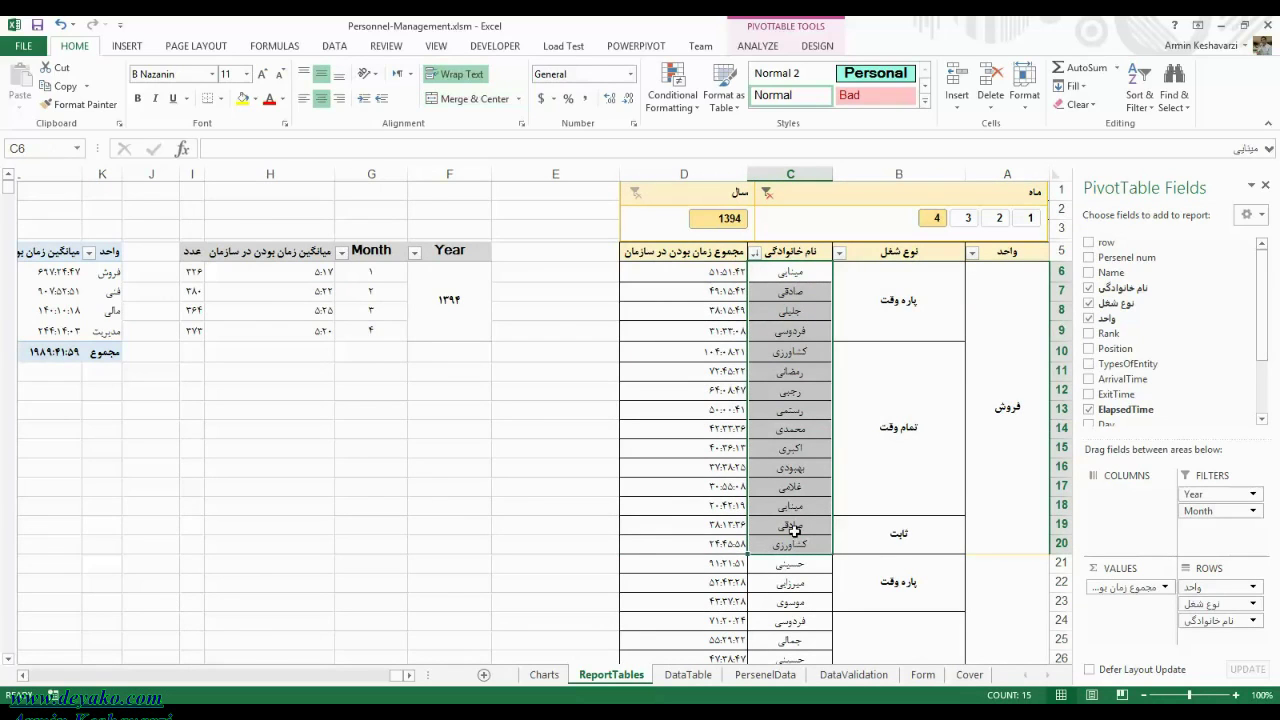
ctrl+click(802, 350)
key(ctrl+shift+Down)
click(793, 545)
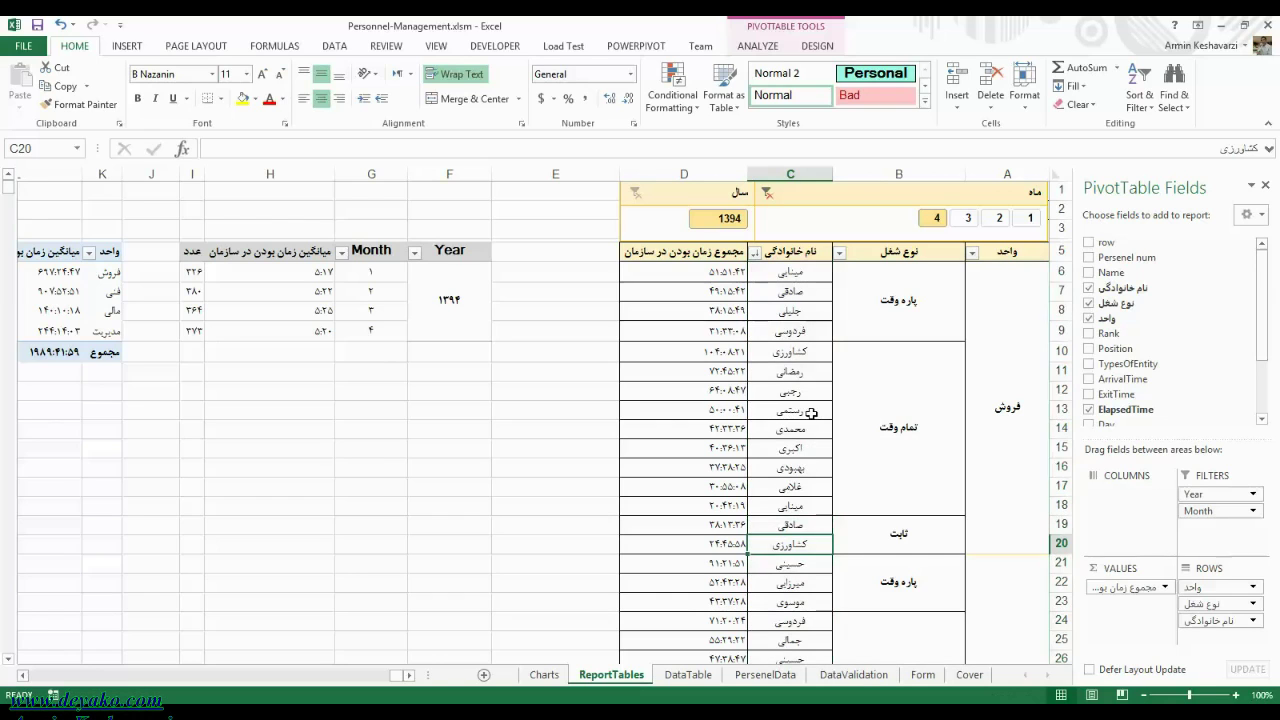
click(810, 355)
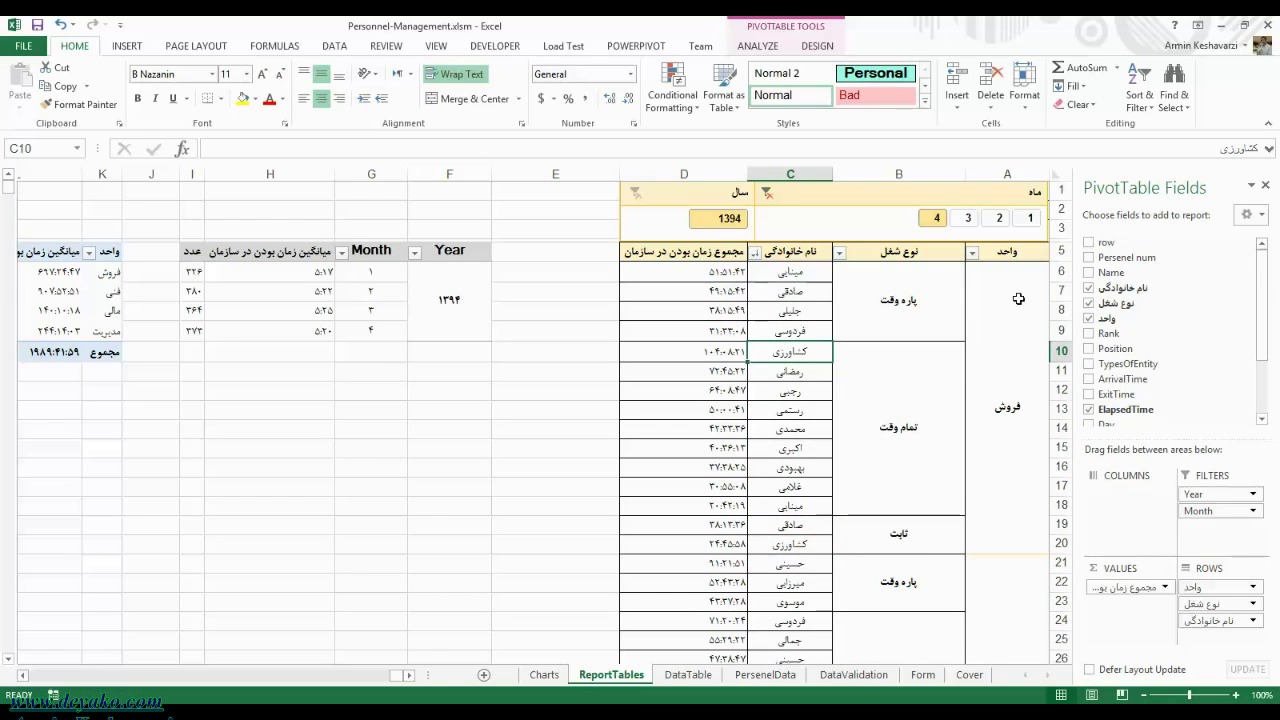
drag(1266, 318, 1272, 300)
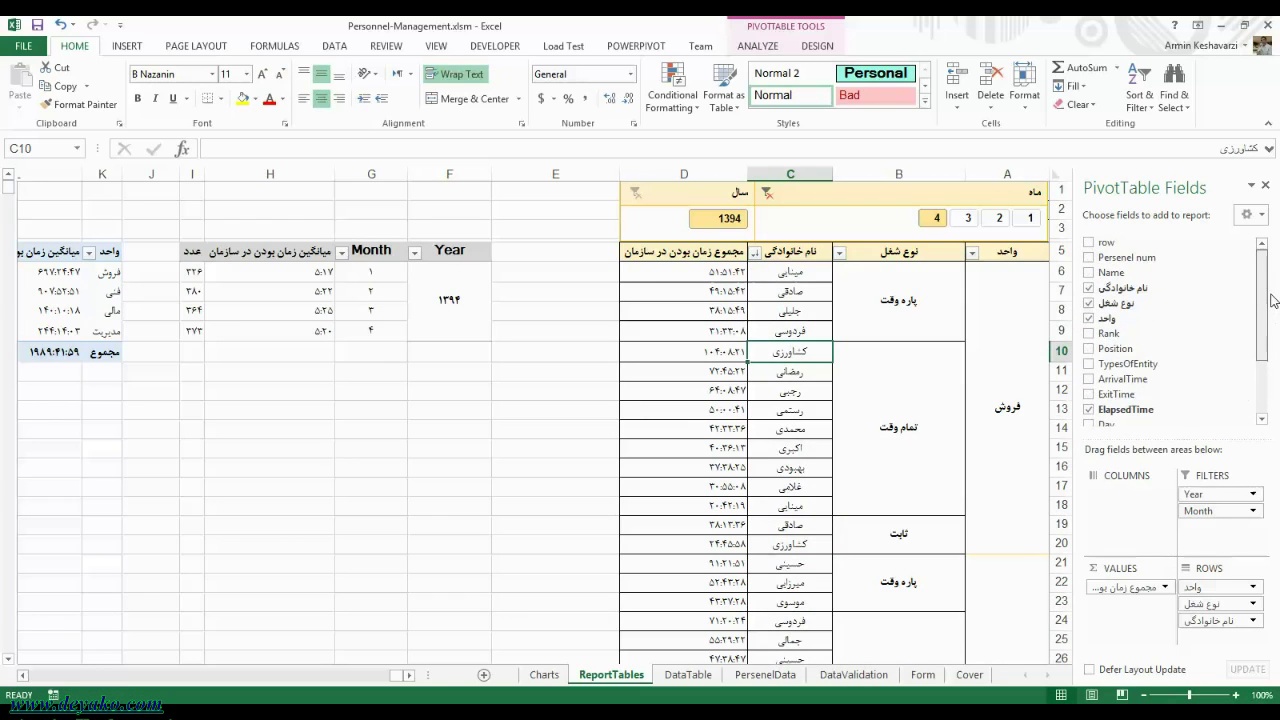
drag(1115, 273, 1222, 618)
Type 'نام' as the first-name column header in C5.
click(790, 250)
click(790, 250)
text(نام)
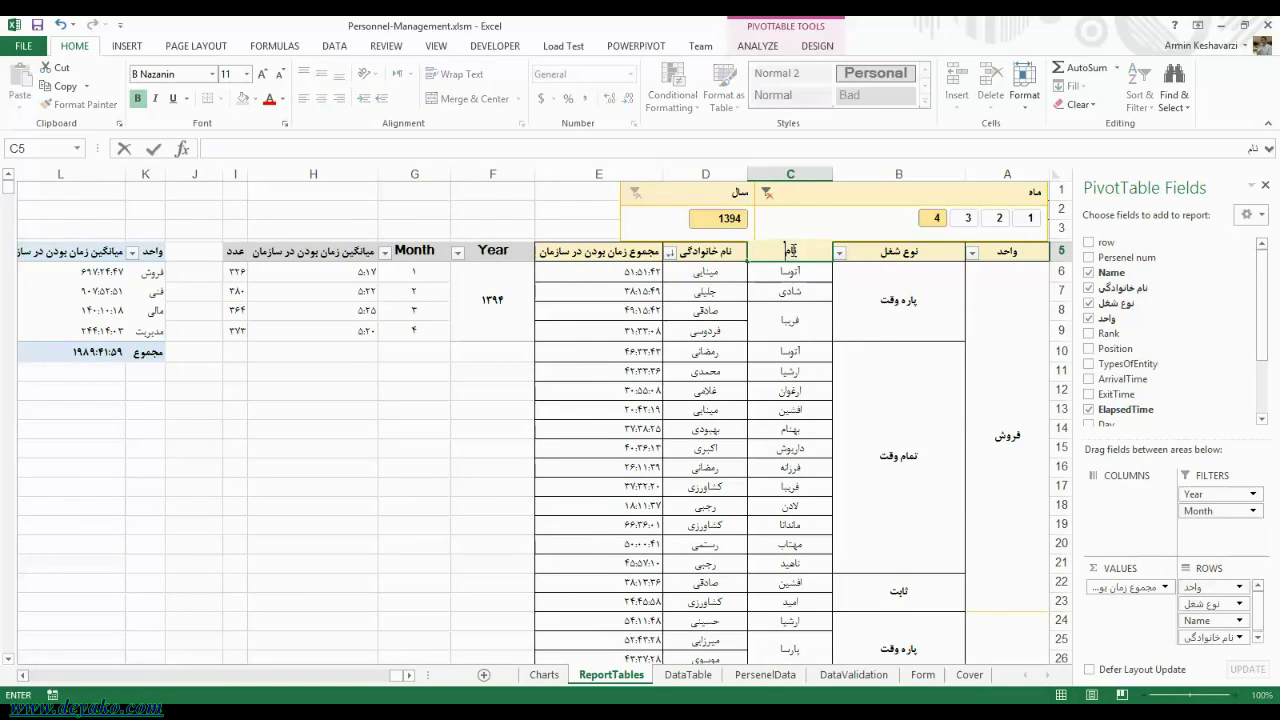
click(821, 318)
key(Down)
key(Down)
key(Down)
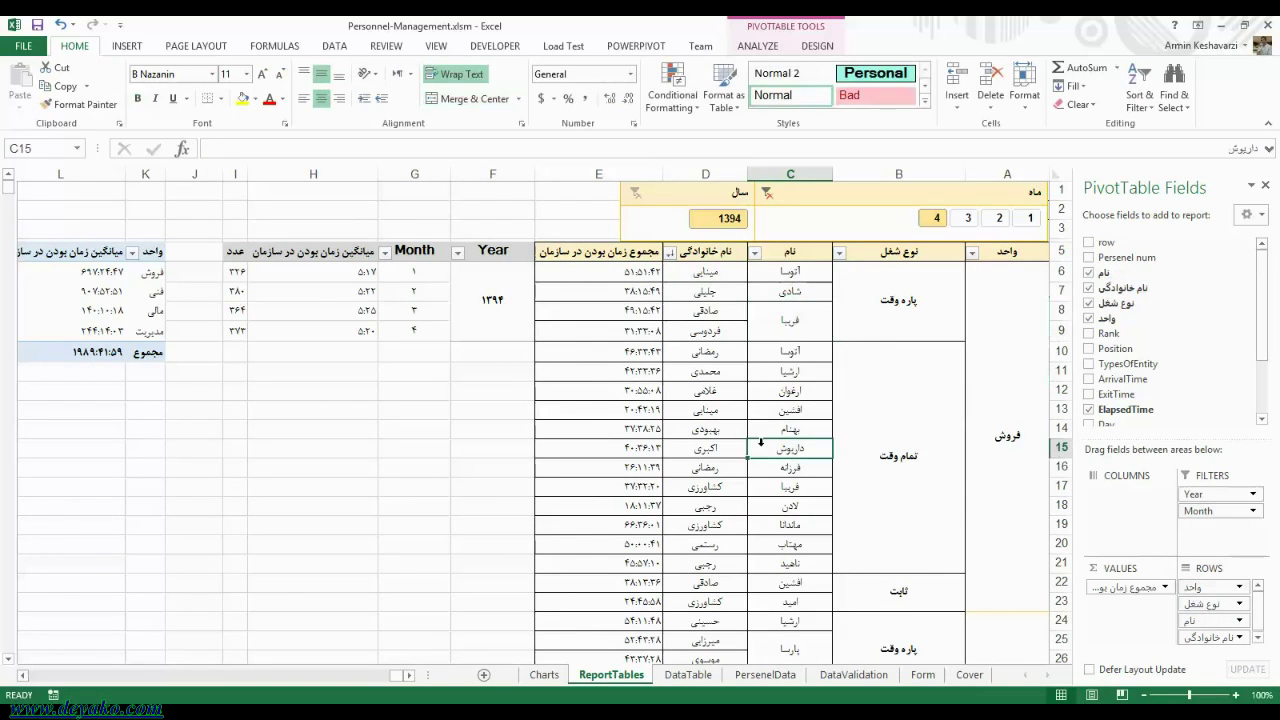
Select employee name rows and cells to check the first- and family-name layout.
mouse_move(775, 312)
mouse_down()
mouse_move(696, 325)
mouse_move(775, 320)
mouse_up()
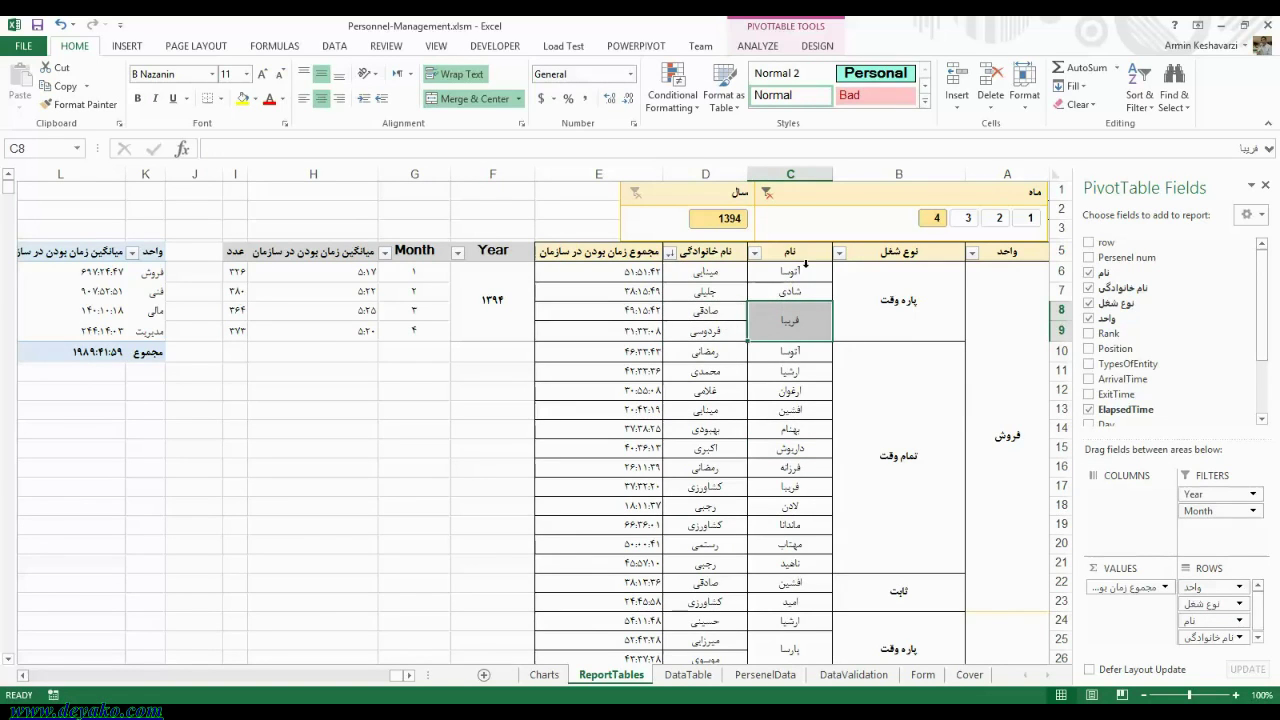
drag(800, 271, 702, 271)
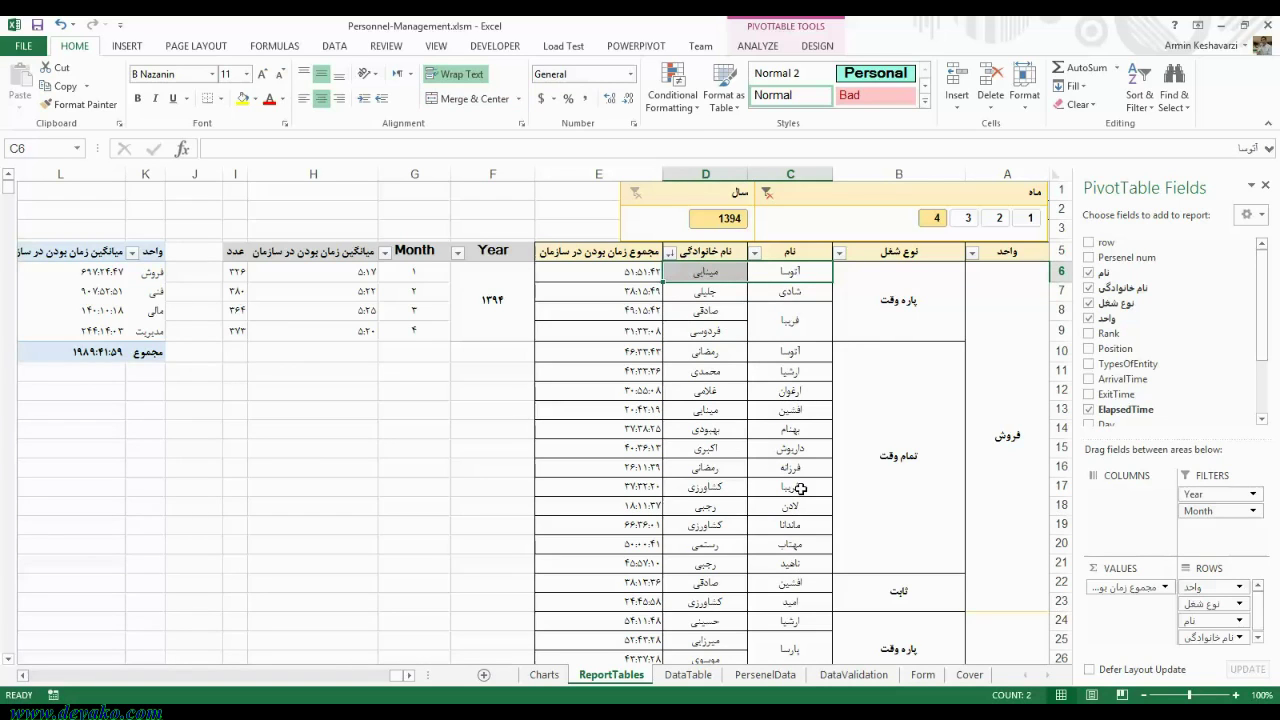
drag(800, 487, 707, 492)
drag(797, 602, 757, 593)
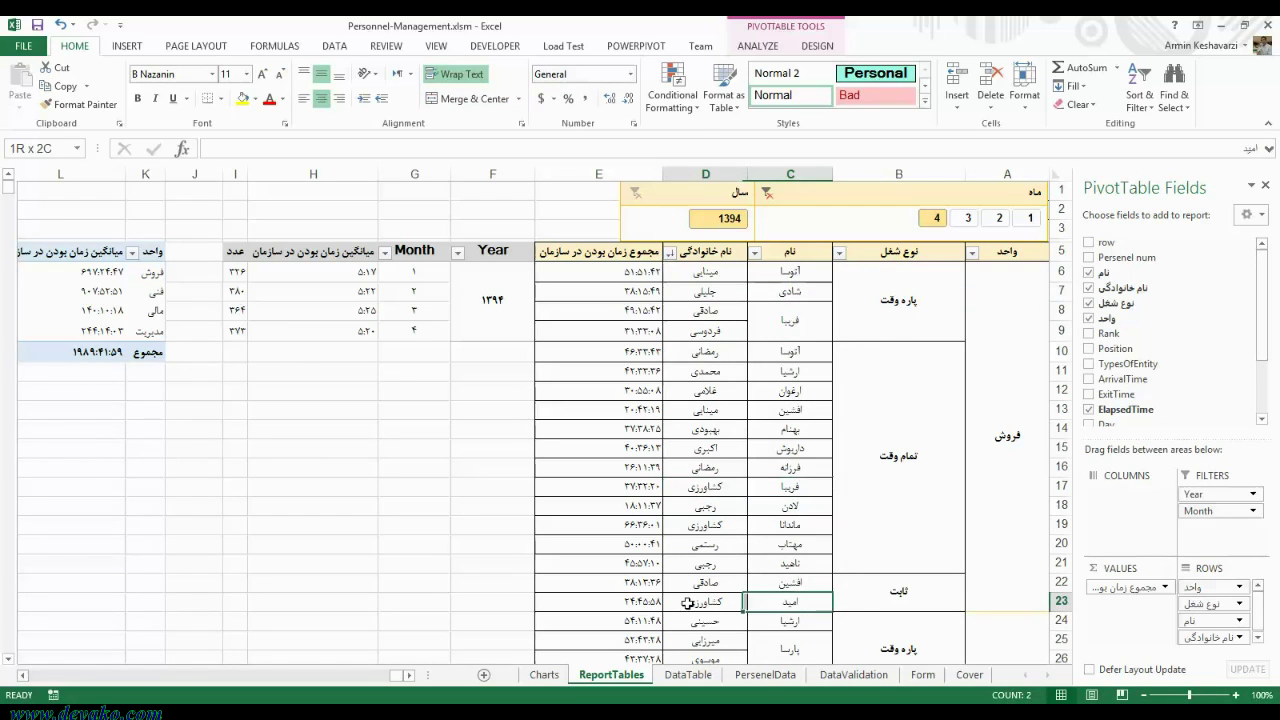
click(790, 313)
click(705, 330)
click(710, 313)
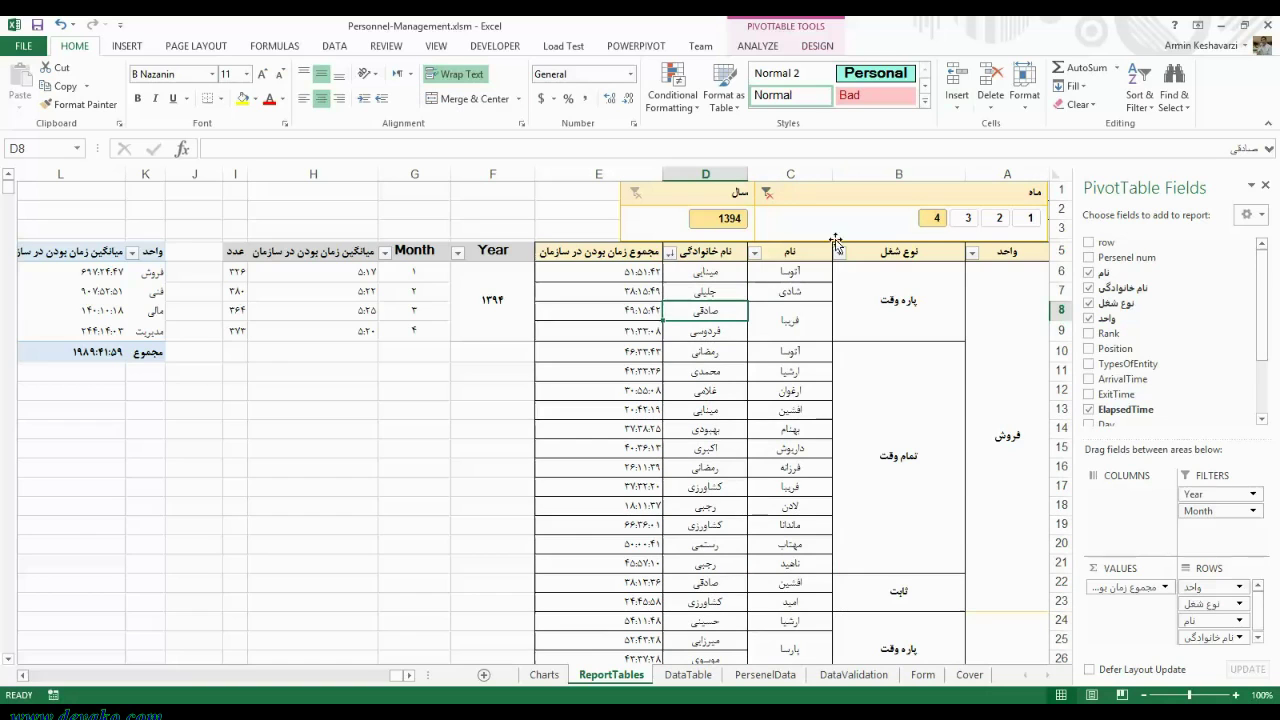
click(923, 338)
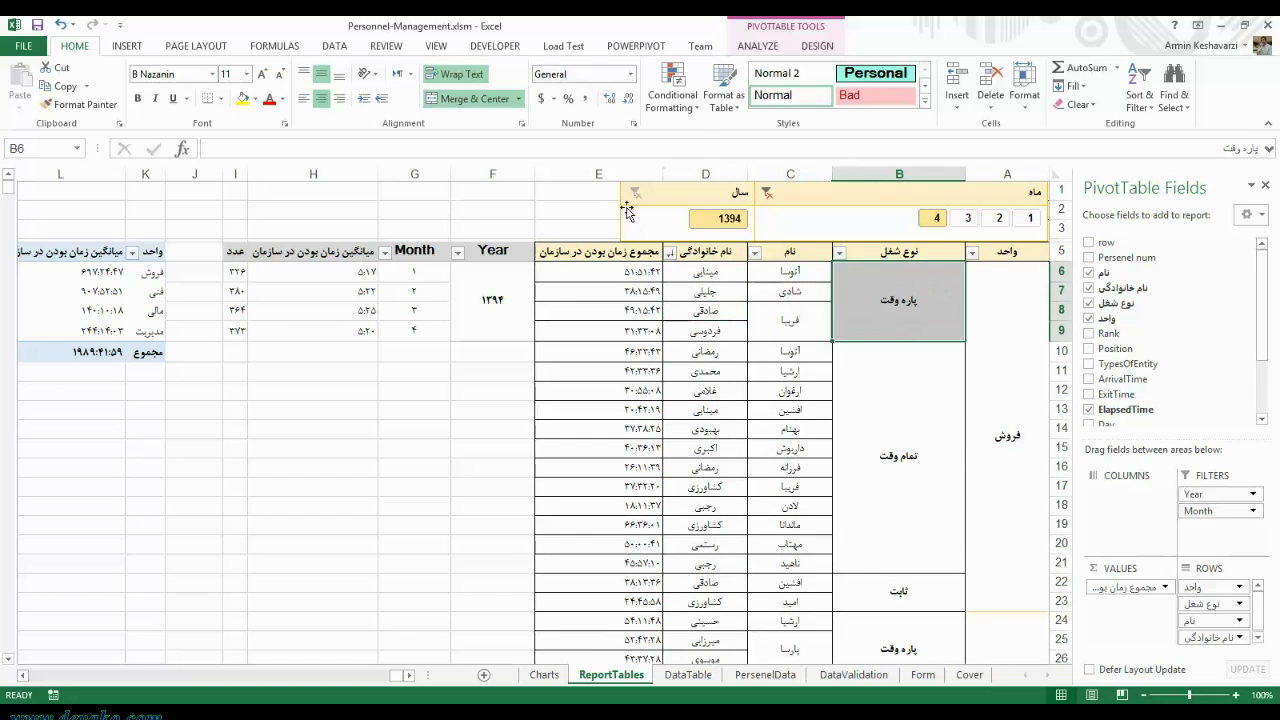
Move the Year slicer left over column E and widen the Month slicer across columns A–D.
drag(660, 200, 589, 192)
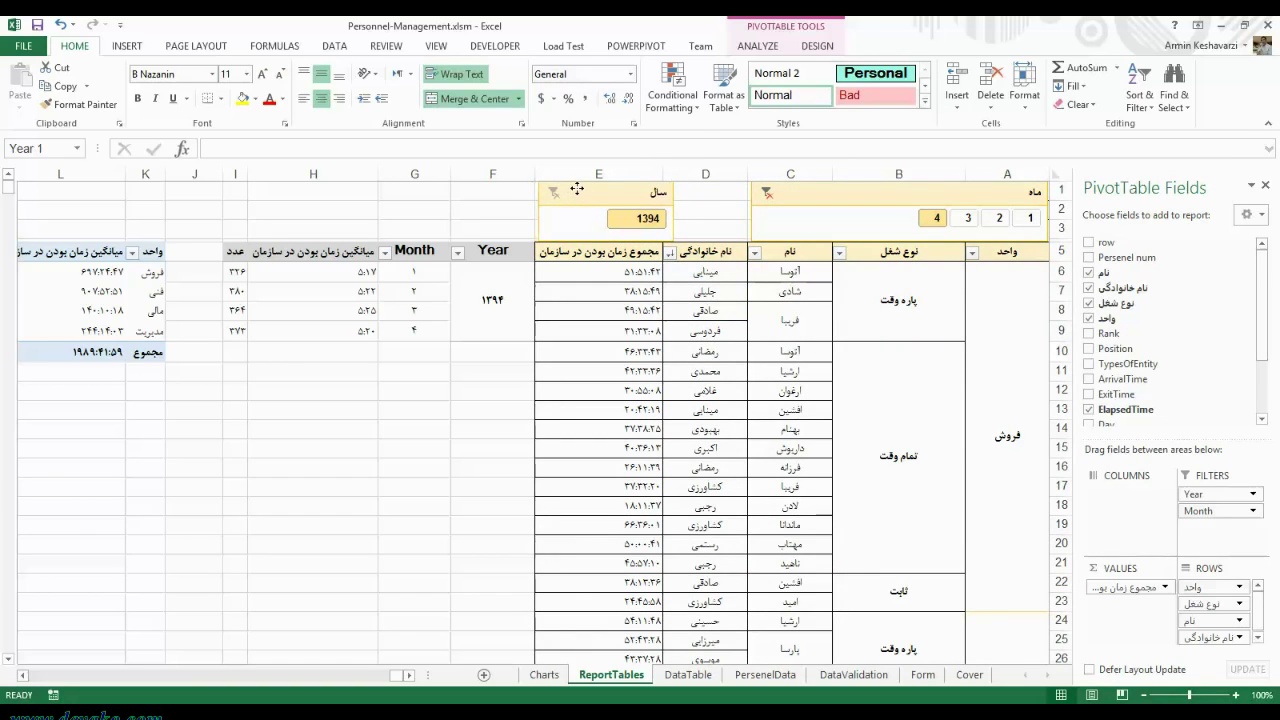
click(960, 210)
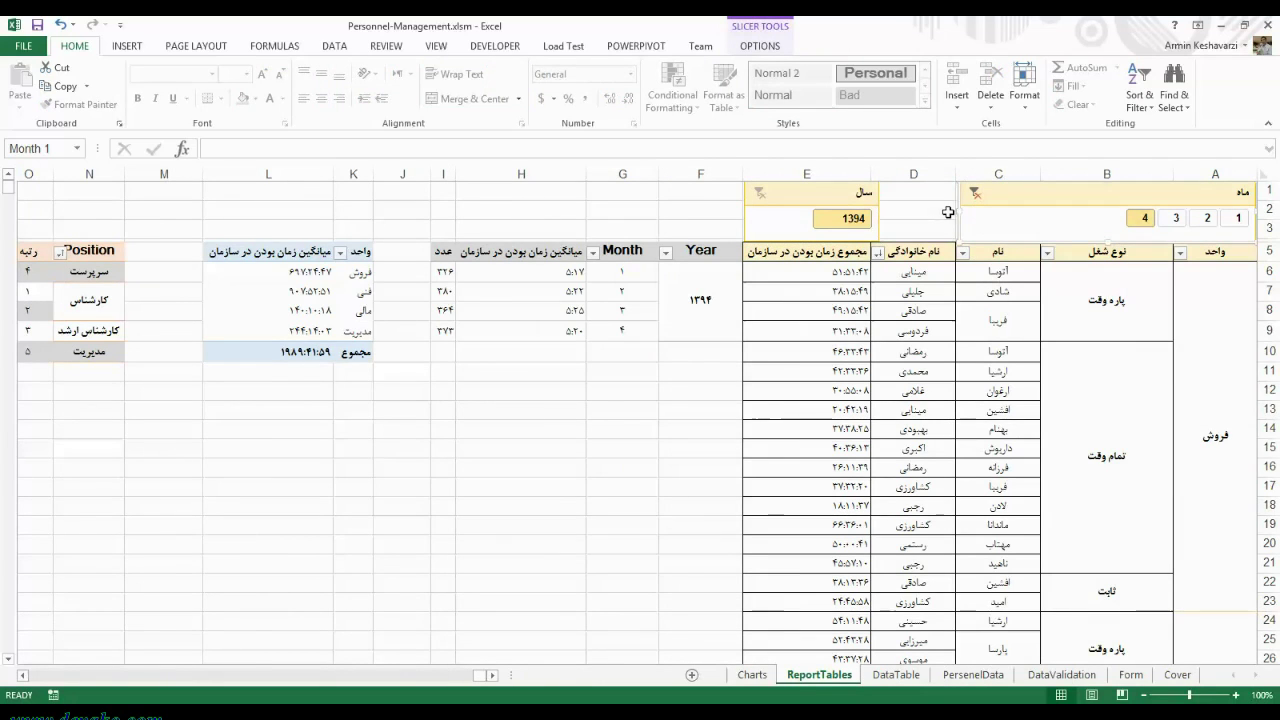
drag(953, 210, 880, 208)
key(Escape)
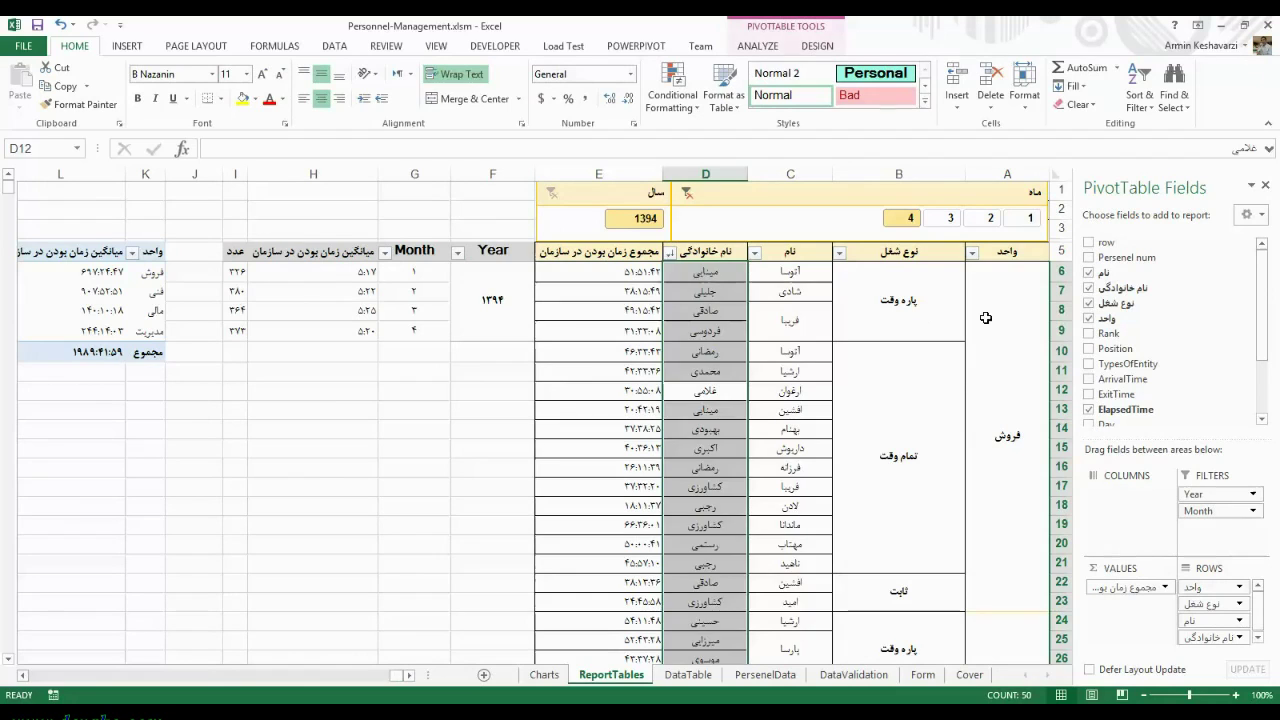
Review the فروش section's employees grouped under the پاره وقت and تمام وقت work types.
click(985, 318)
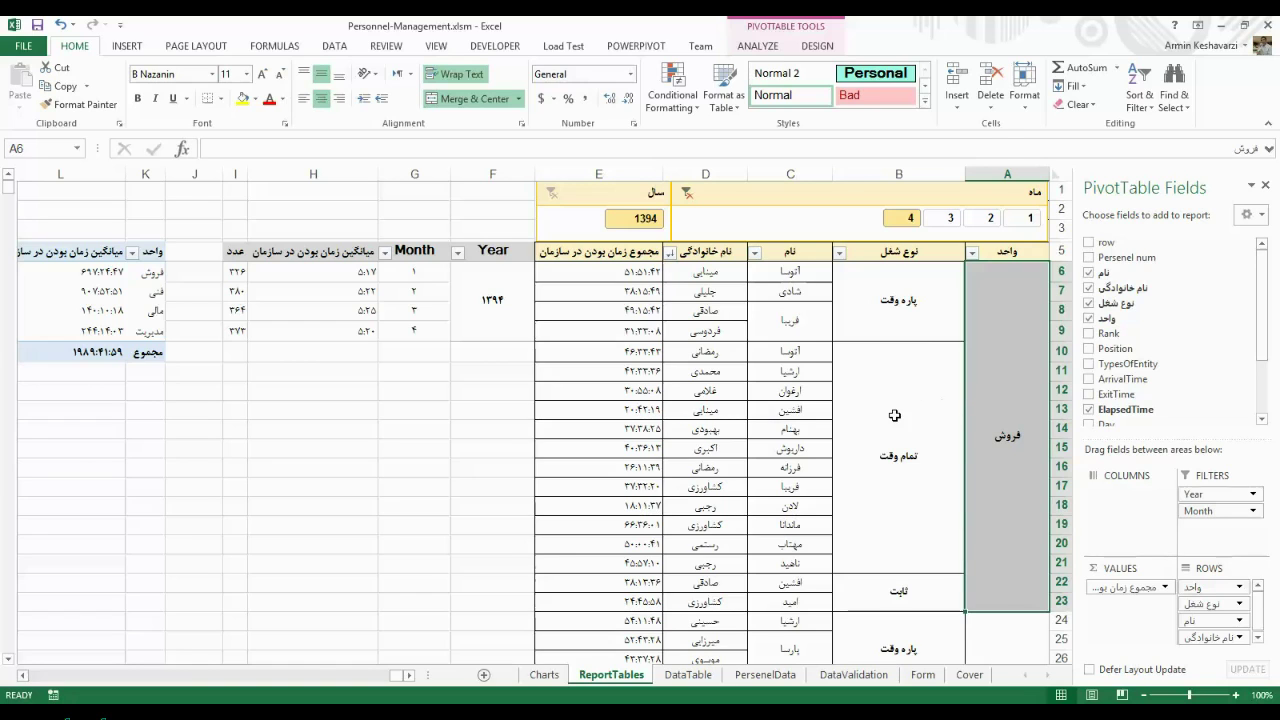
click(787, 318)
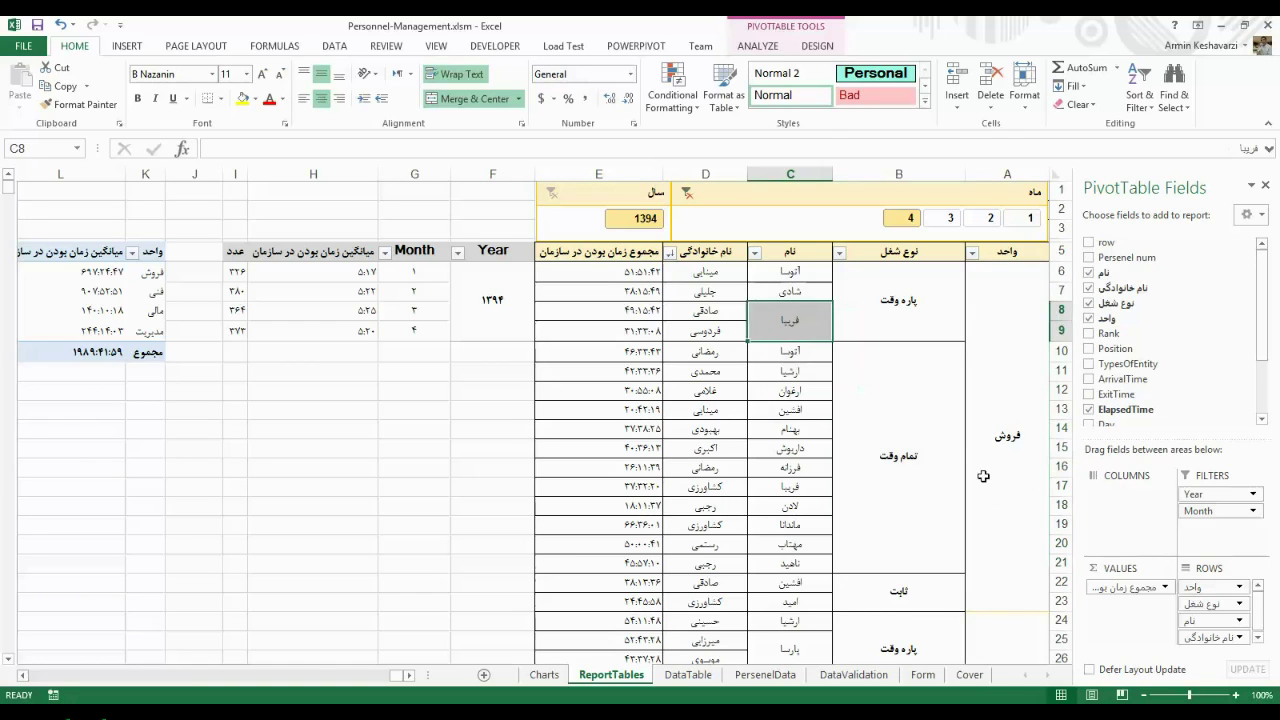
click(920, 321)
click(913, 405)
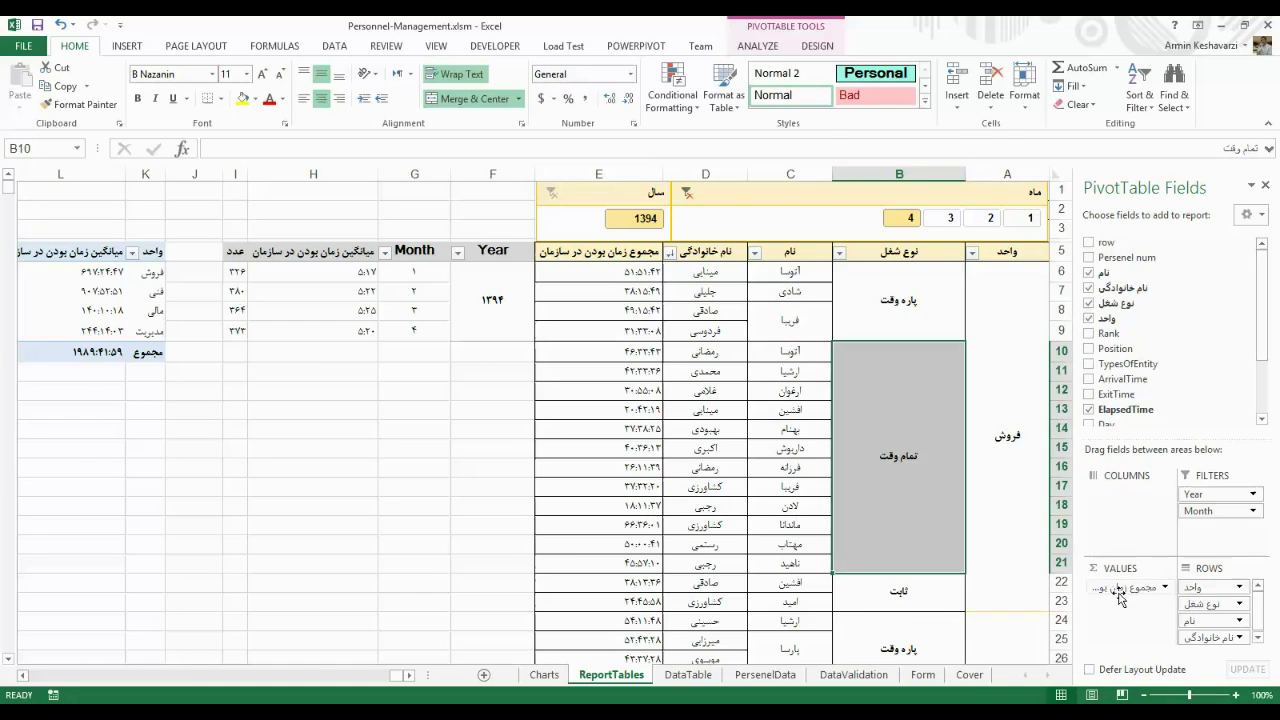
drag(797, 352, 627, 411)
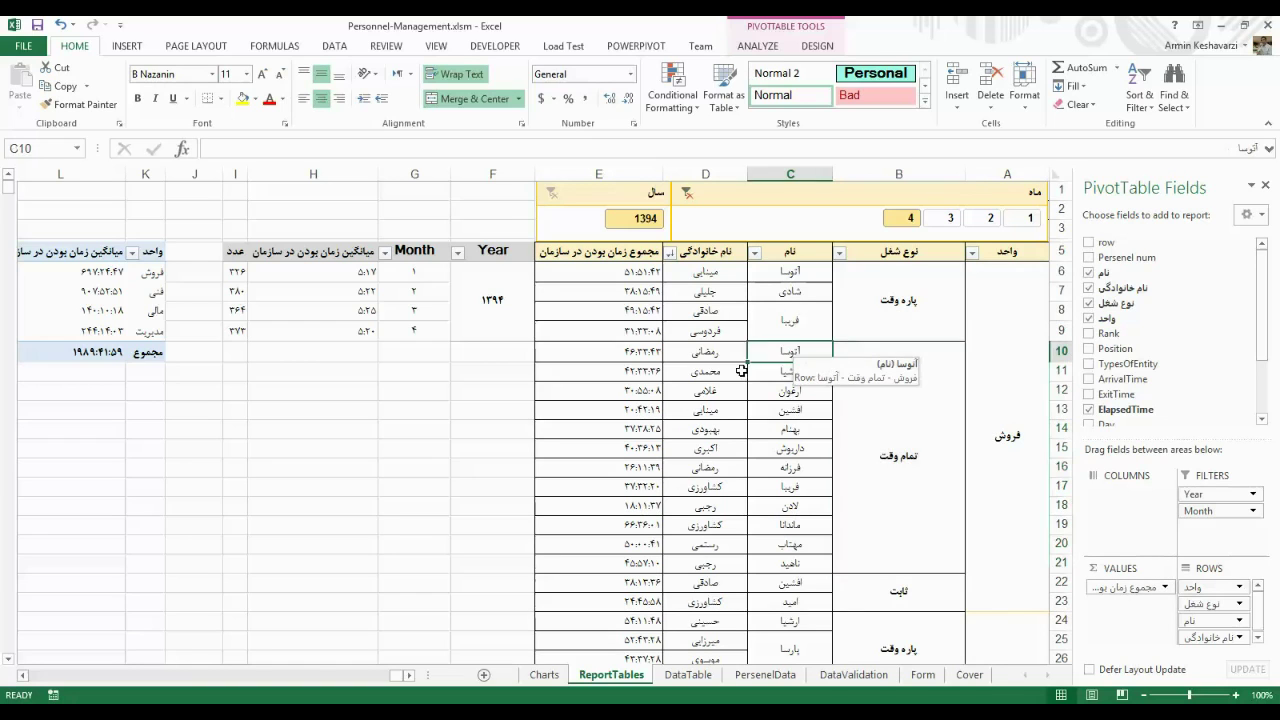
click(855, 285)
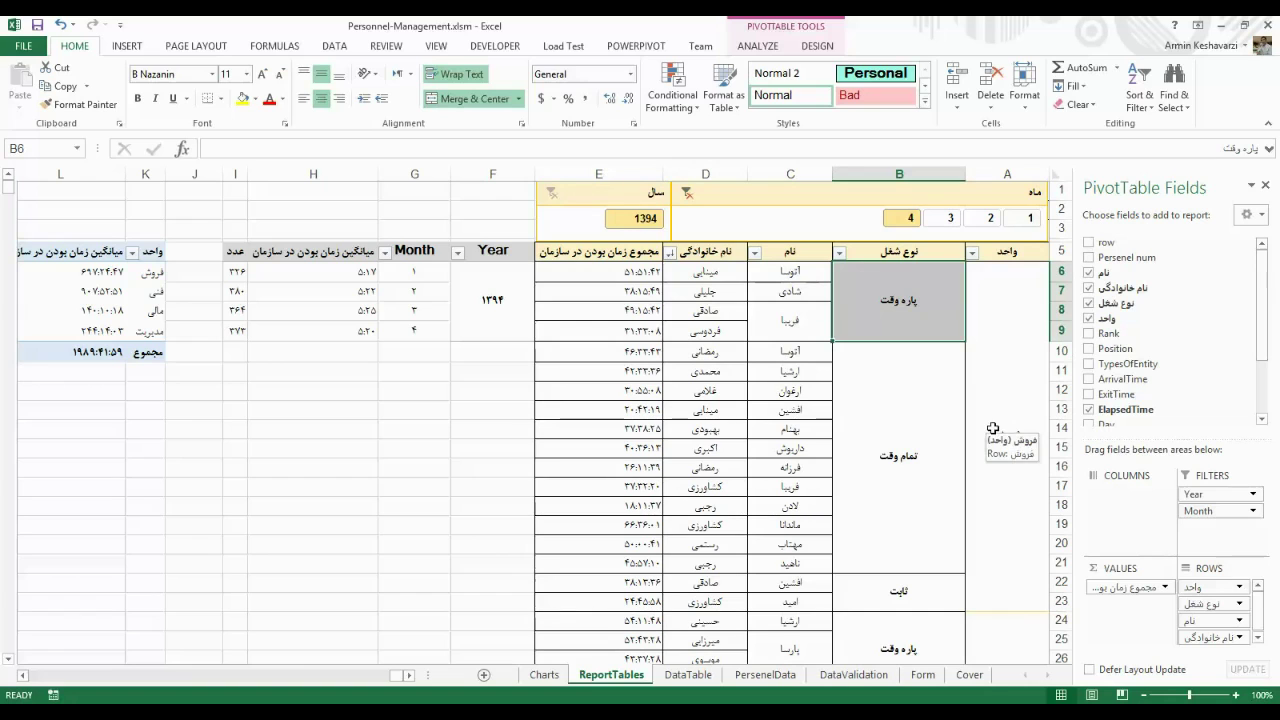